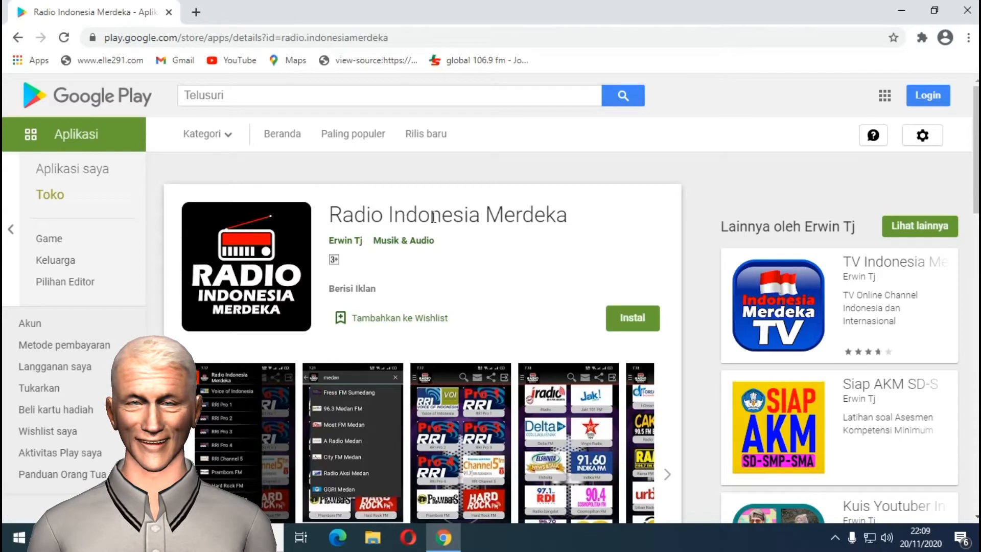
Open the TV Indonesia Merdeka app page from the Game Oke listing in Play Store.
left_click(332, 213)
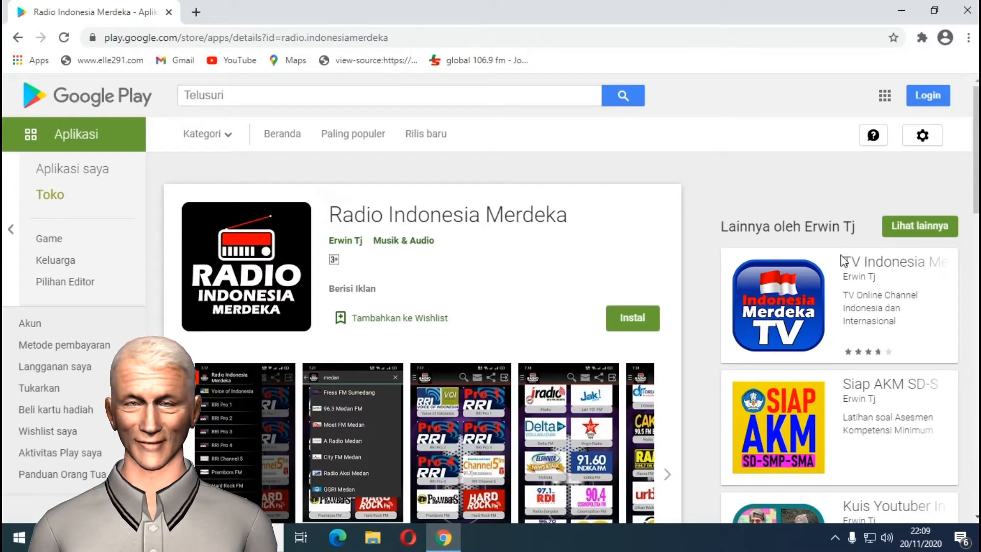
left_click_drag(976, 210, 975, 360)
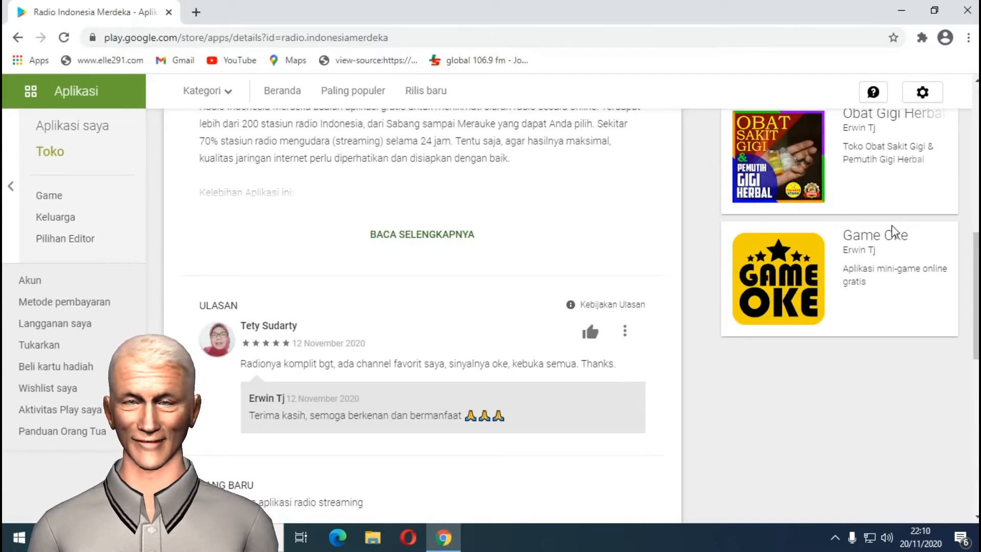
left_click(876, 236)
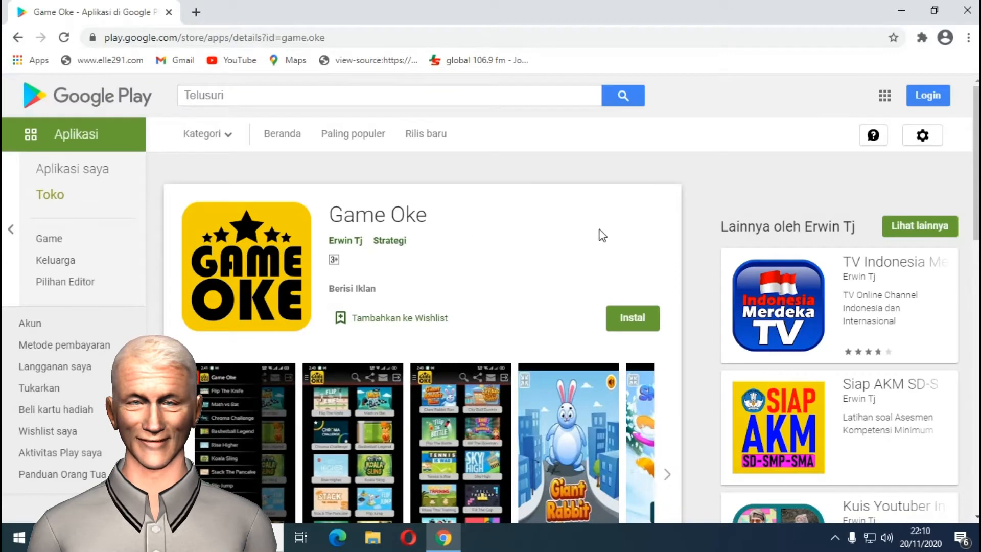
left_click(862, 265)
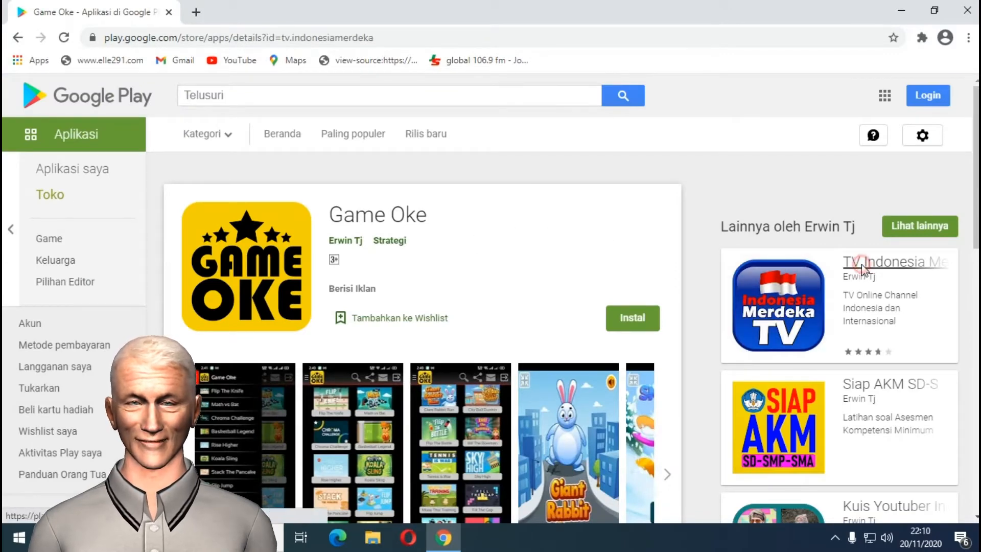
Scroll down to the TV Indonesia Merdeka ratings and ULASAN user reviews.
scroll(866, 304, "down", 1)
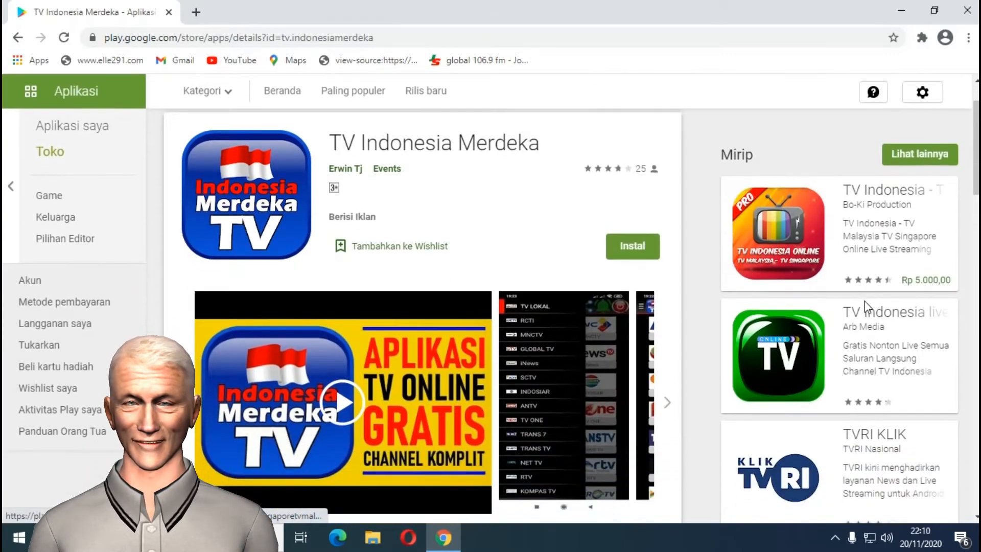
scroll(865, 307, "down", 3)
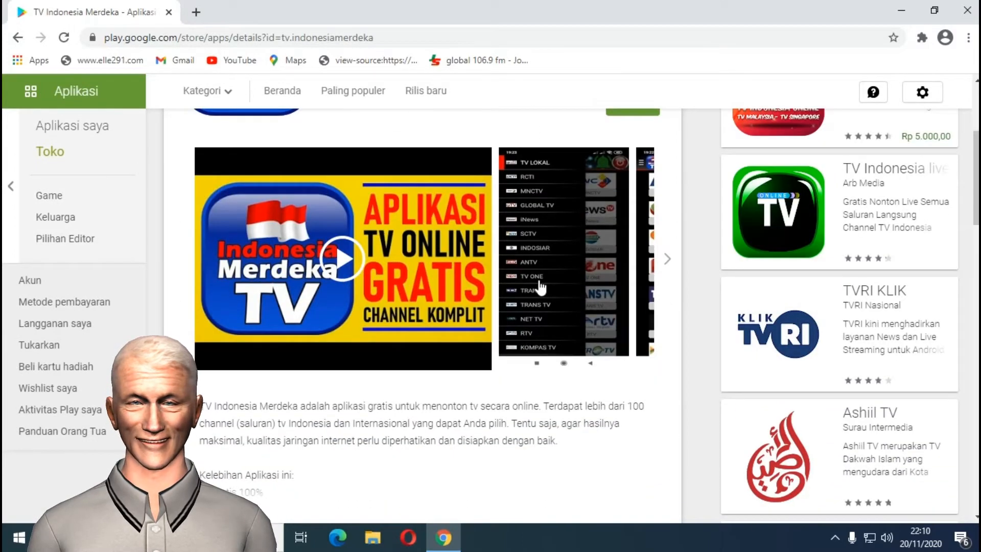
scroll(541, 289, "down", 2)
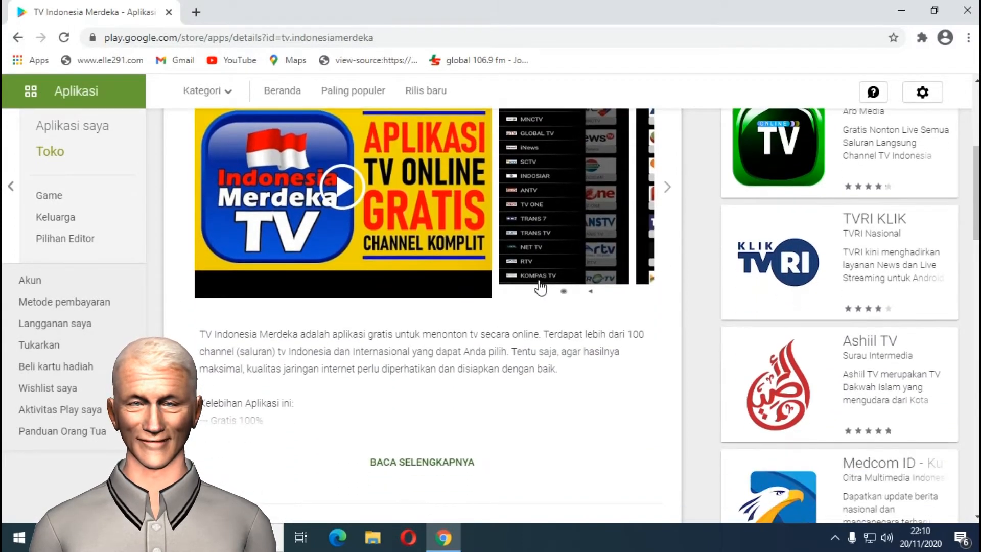
scroll(540, 288, "down", 3)
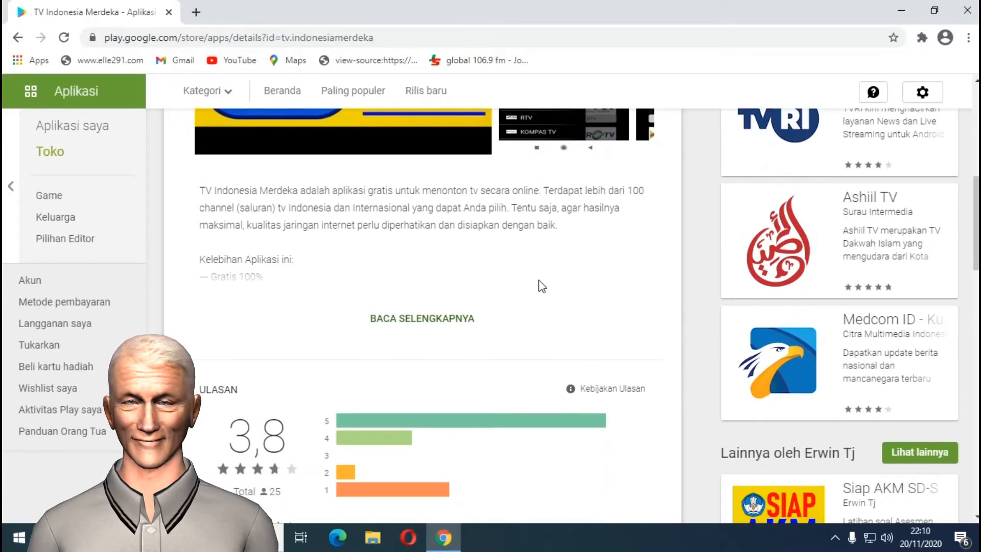
scroll(542, 286, "down", 3)
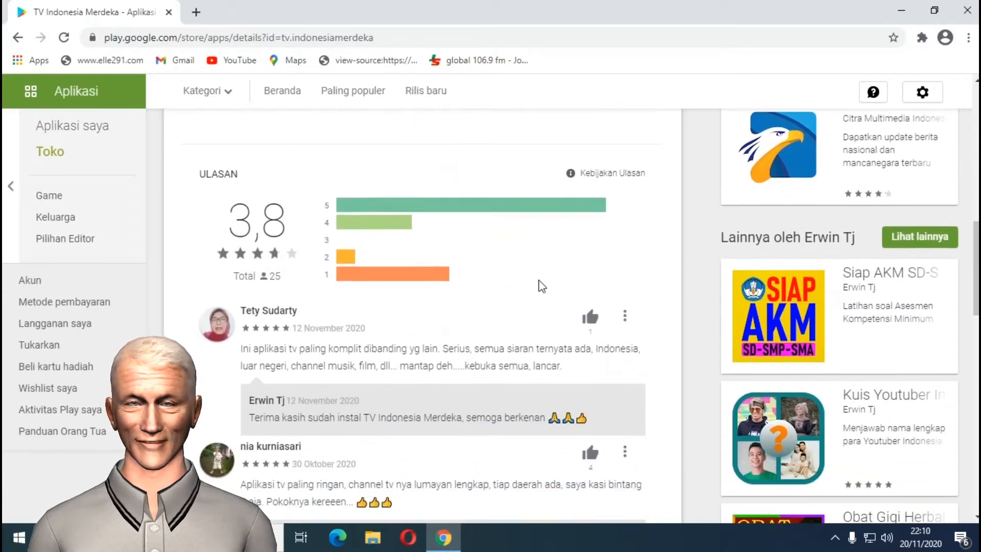
scroll(542, 286, "down", 1)
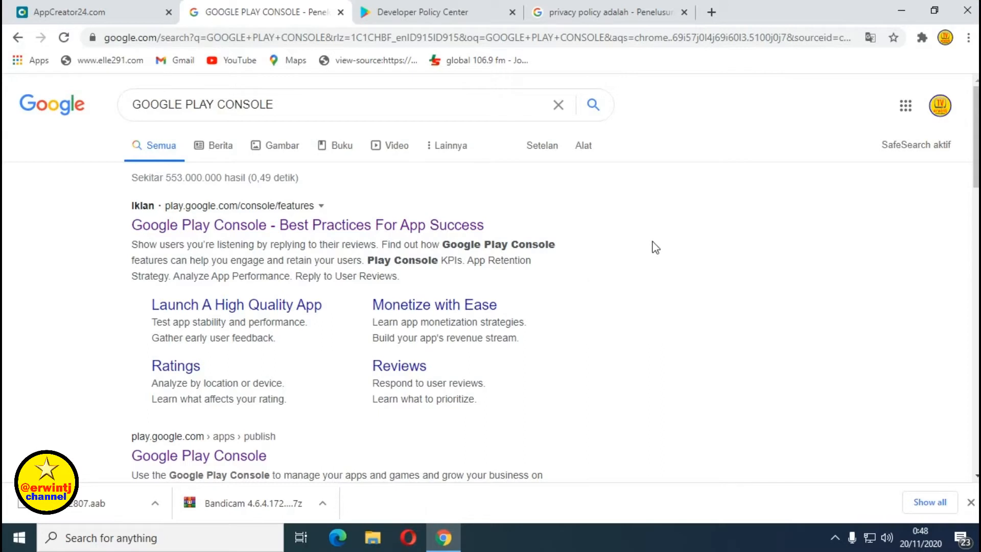
Look over the GOOGLE PLAY CONSOLE results, then switch to File Explorer at Quick access.
scroll(655, 251, "down", 1)
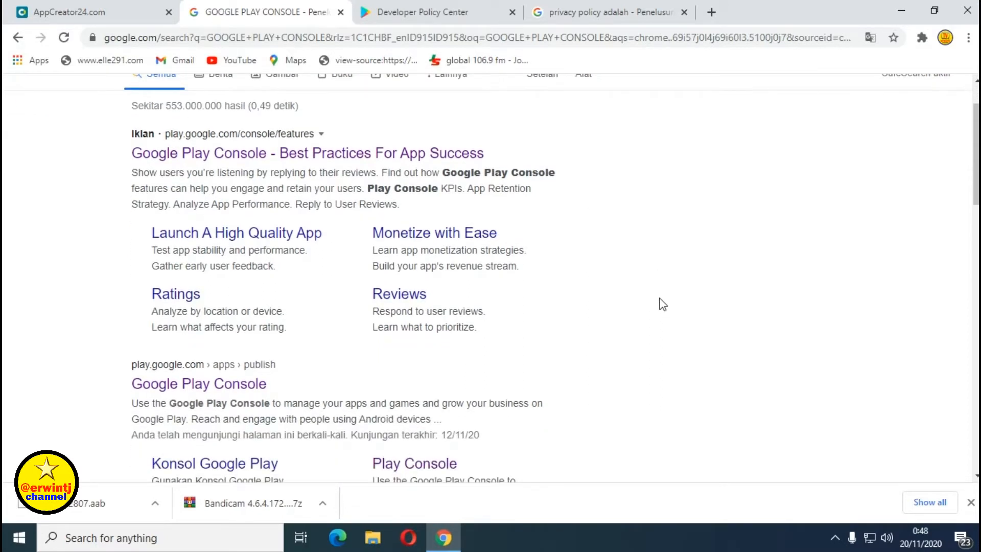
scroll(663, 304, "up", 1)
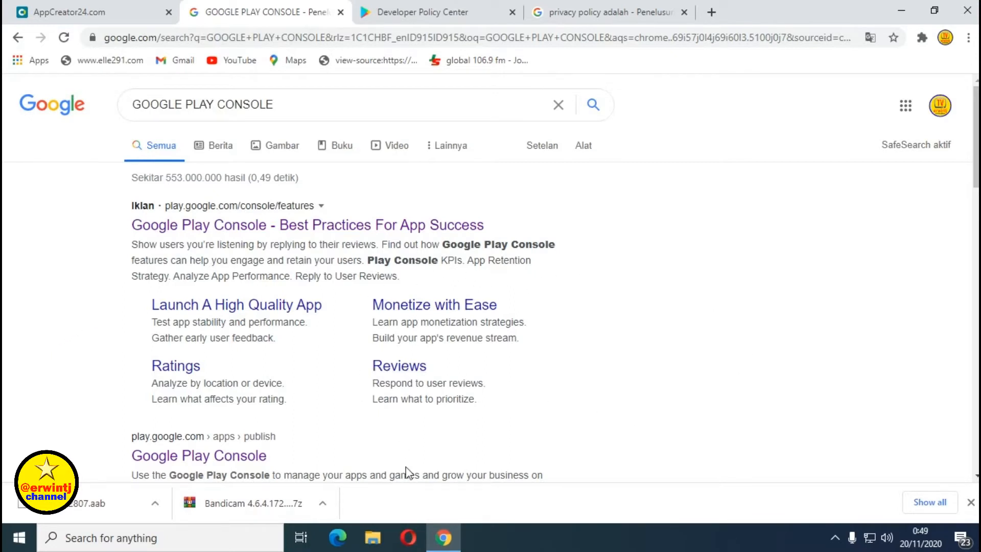
left_click(373, 542)
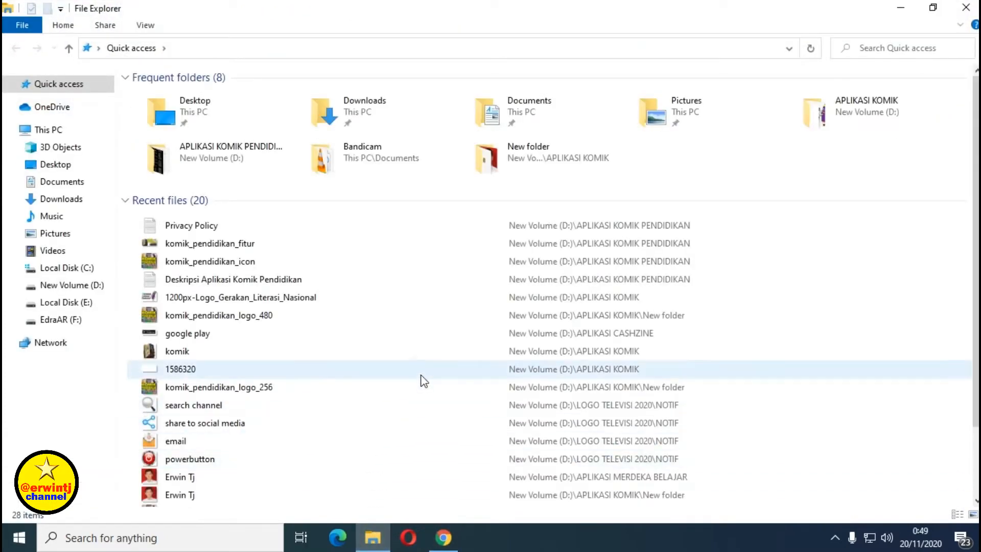
Open D:\APLIKASI KOMIK PENDIDIKAN\APK to find app1292807.aab, then return to the browser.
left_click(81, 287)
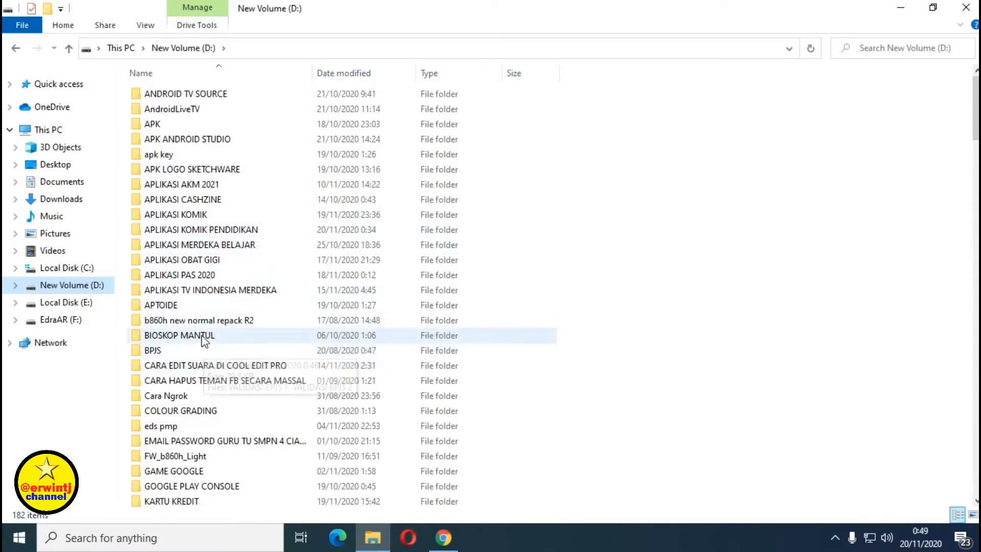
double_click(199, 231)
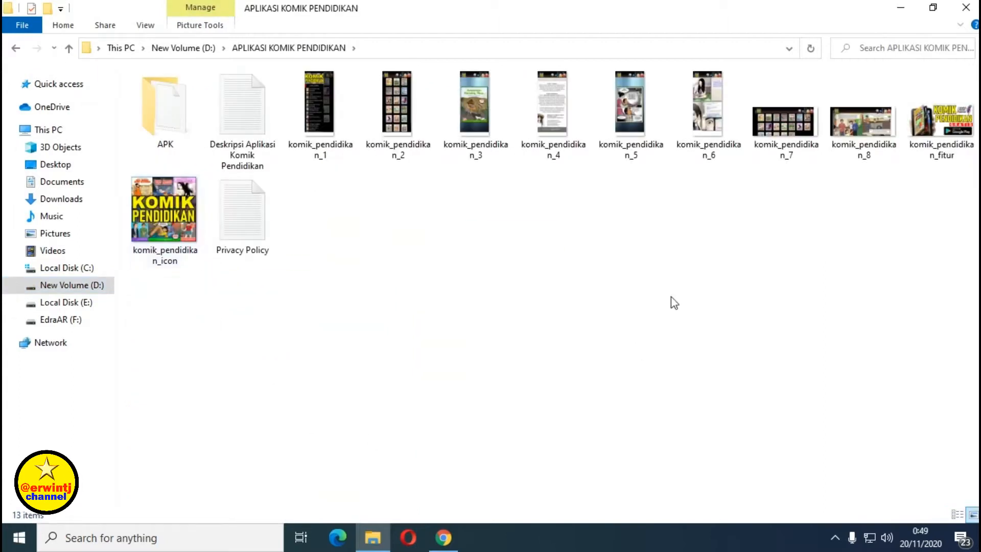
double_click(157, 109)
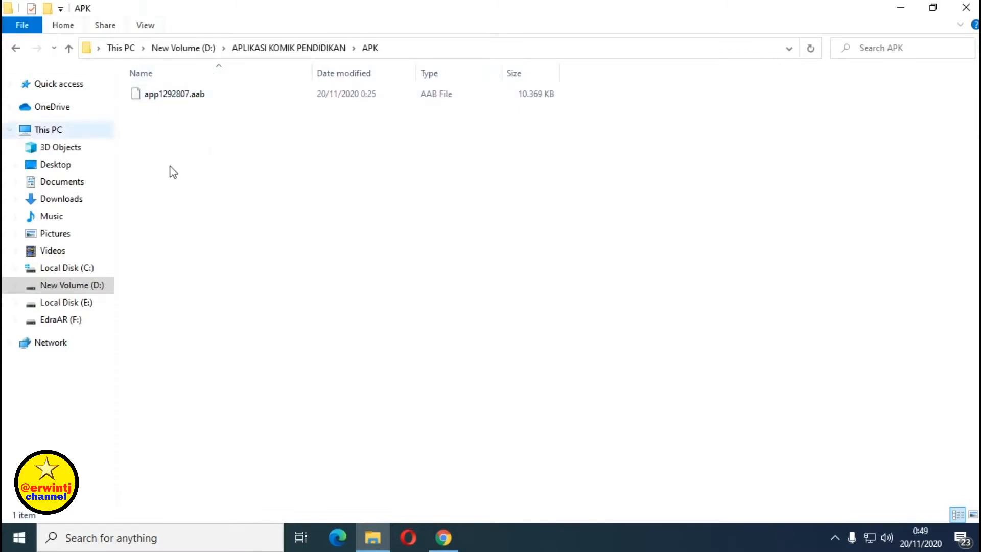
left_click(444, 537)
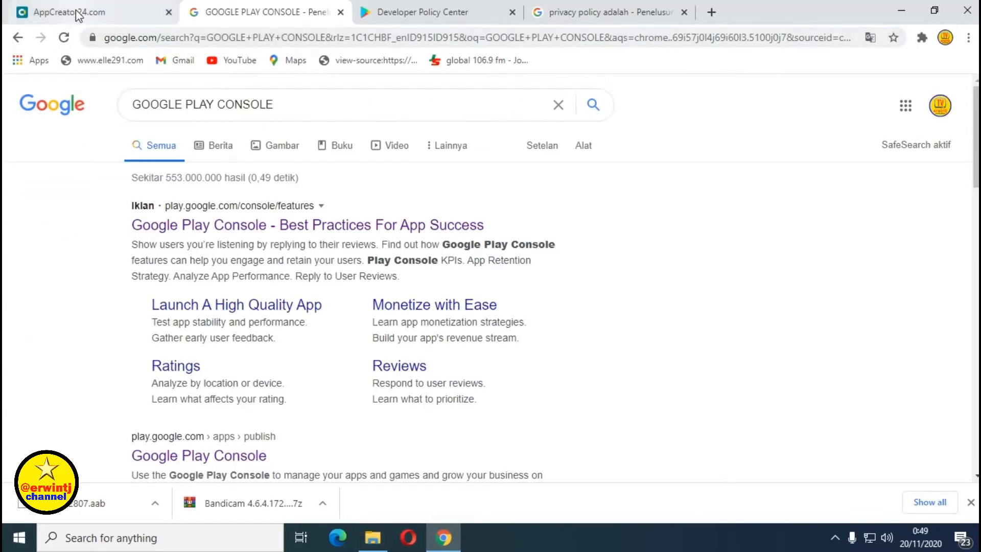
Switch to AppCreator24 and scroll up to the Komik Pendidikan General info description.
left_click(78, 15)
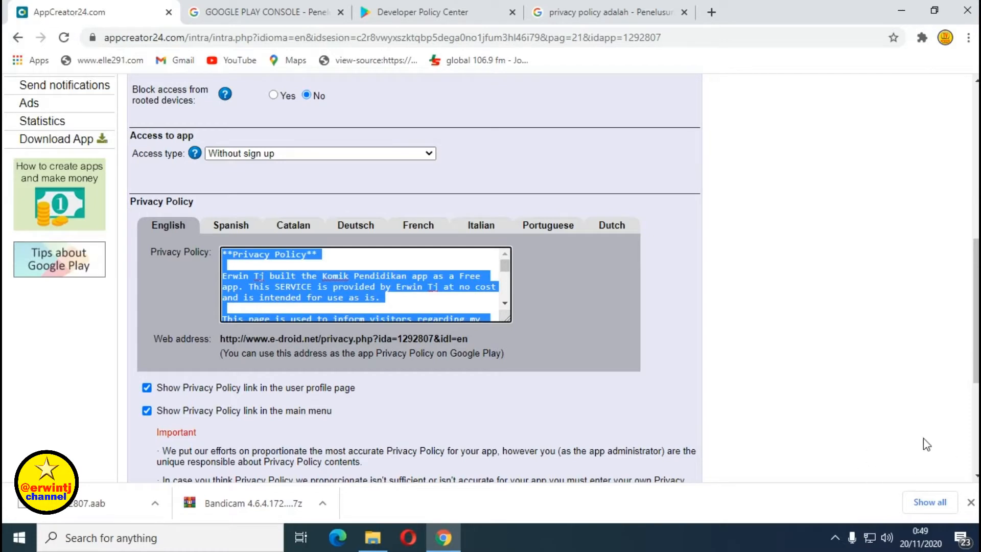
scroll(491, 278, "up", 10)
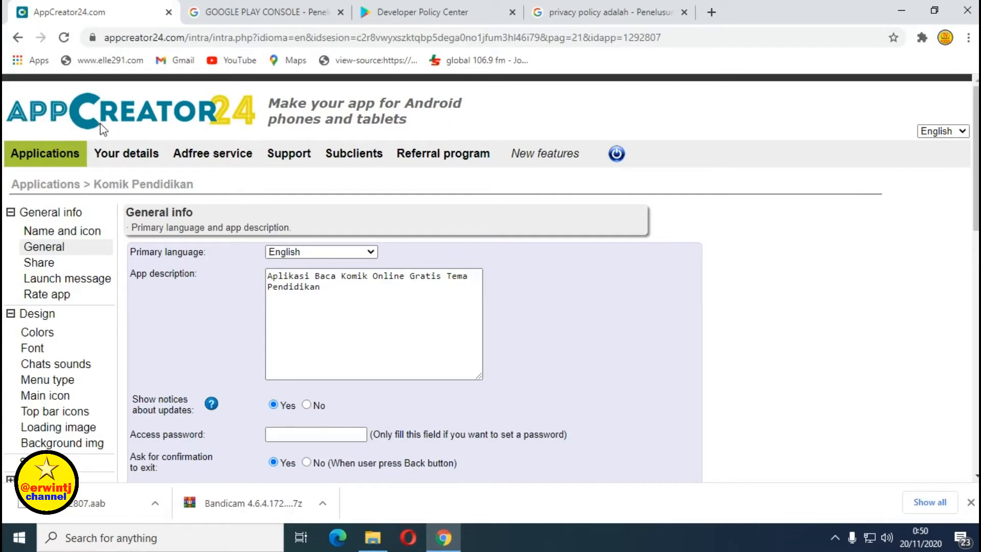
In File Explorer, go back from APK to the APLIKASI KOMIK PENDIDIKAN folder.
left_click(379, 541)
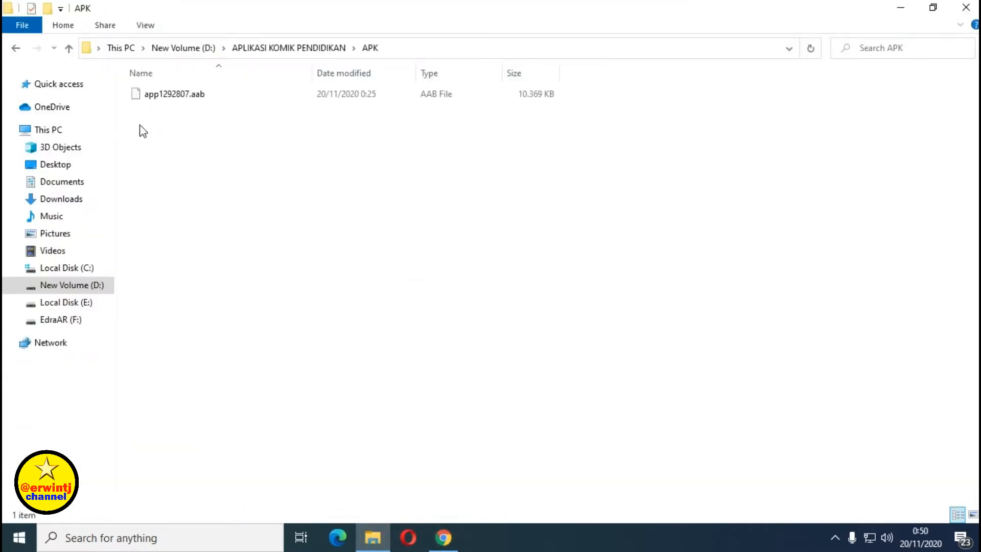
left_click(17, 50)
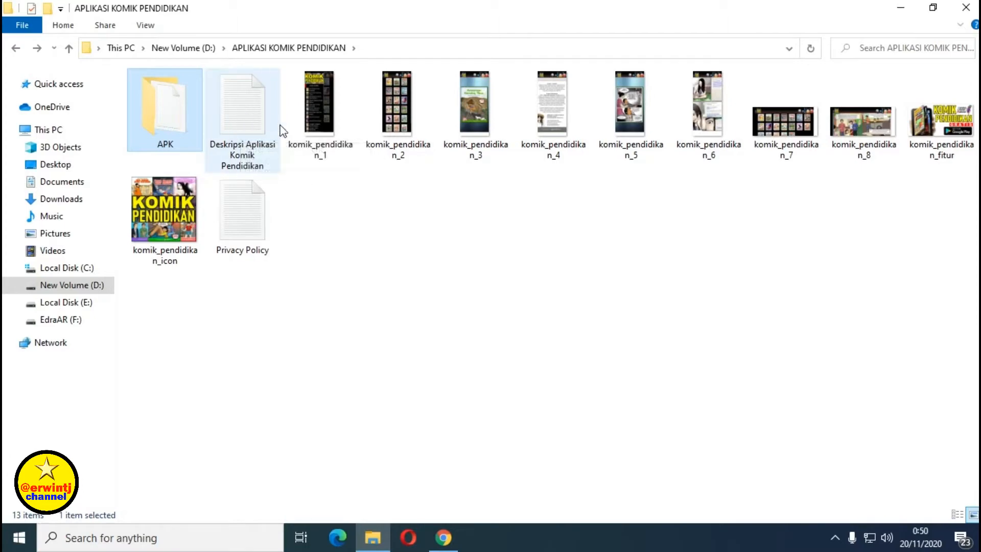
double_click(232, 109)
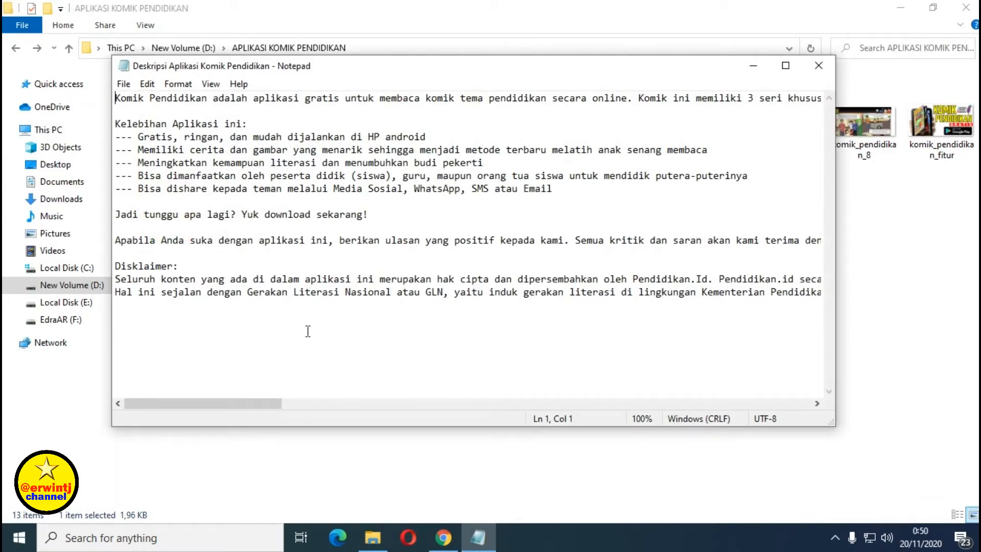
left_click_drag(250, 408, 204, 405)
mouse_move(264, 408)
left_mouse_down()
mouse_move(387, 413)
mouse_move(235, 414)
mouse_move(245, 409)
left_mouse_up()
left_click(819, 66)
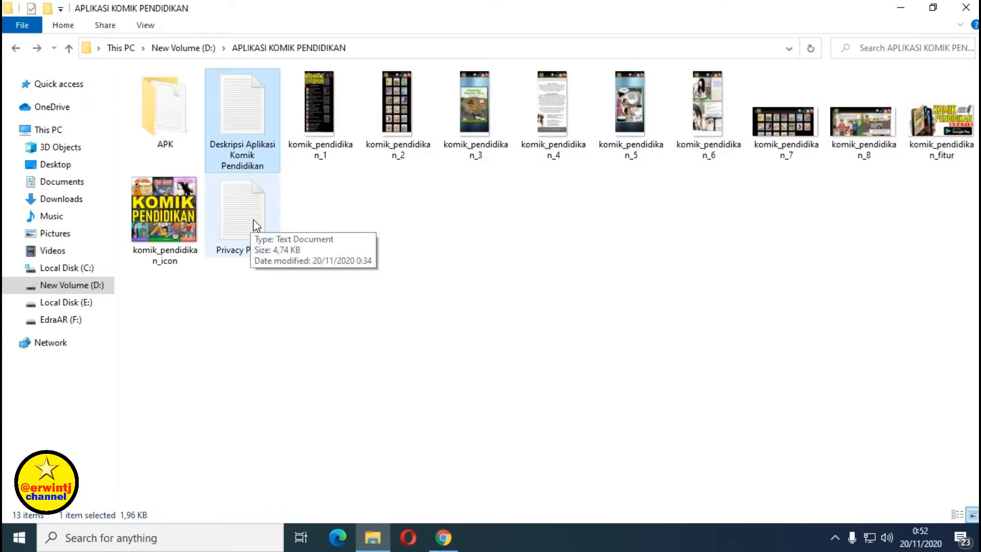
Read the Kebijakan privasi definition in the 'privacy policy adalah' results, then return to File Explorer.
left_click(443, 537)
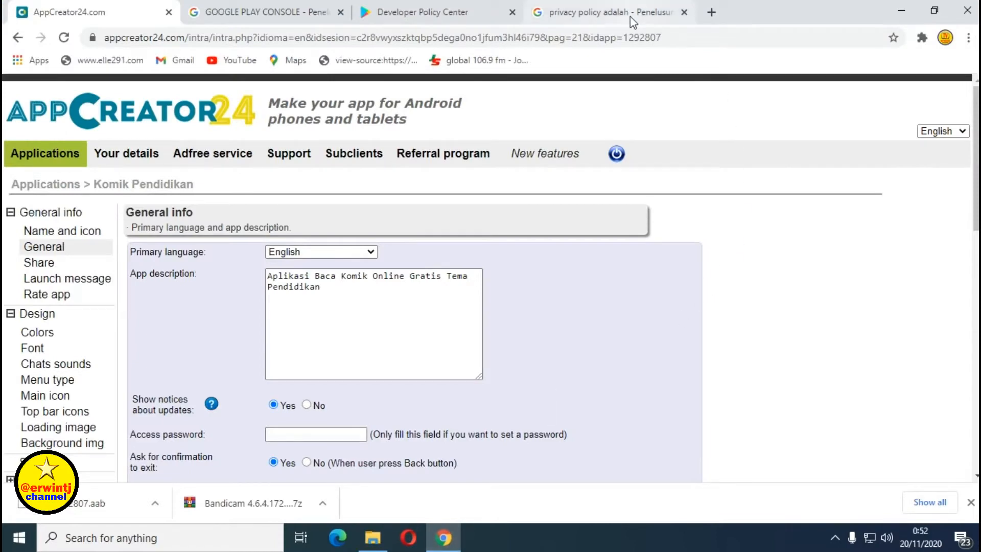
left_click(613, 18)
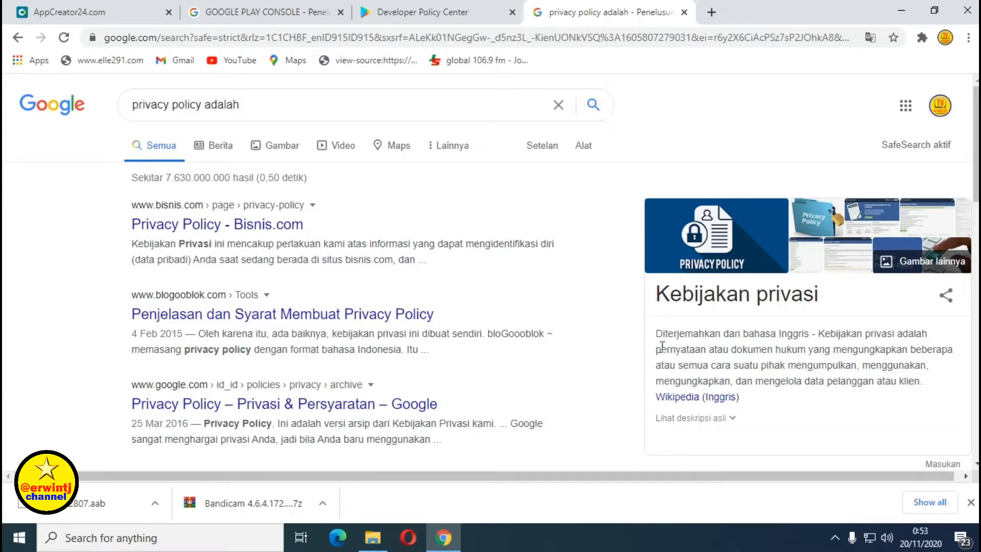
left_click_drag(656, 349, 806, 350)
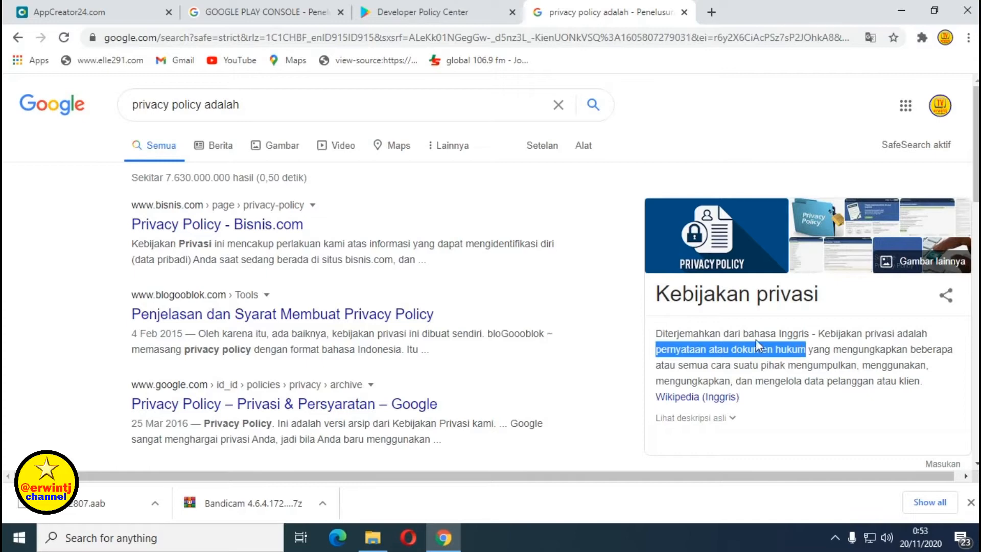
left_click_drag(654, 296, 823, 304)
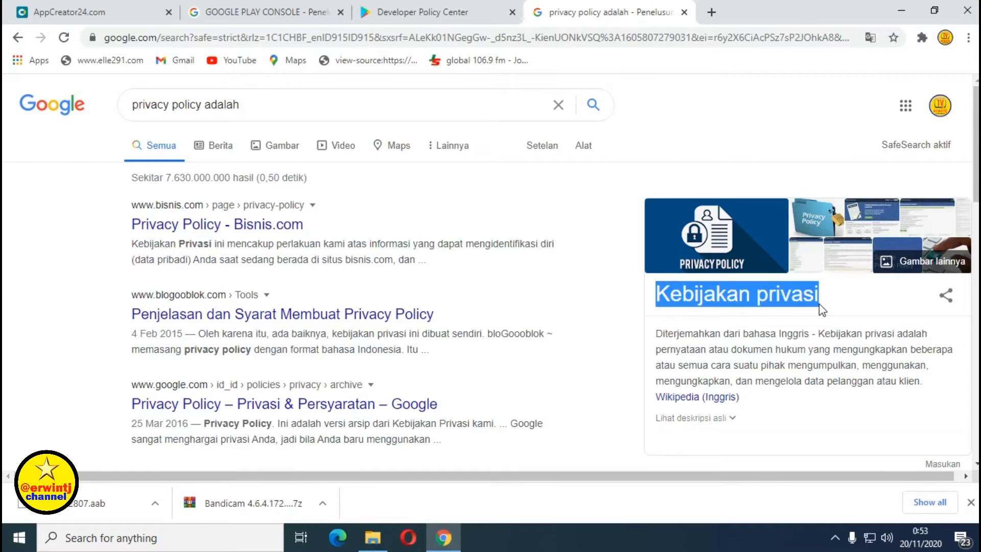
left_click(756, 319)
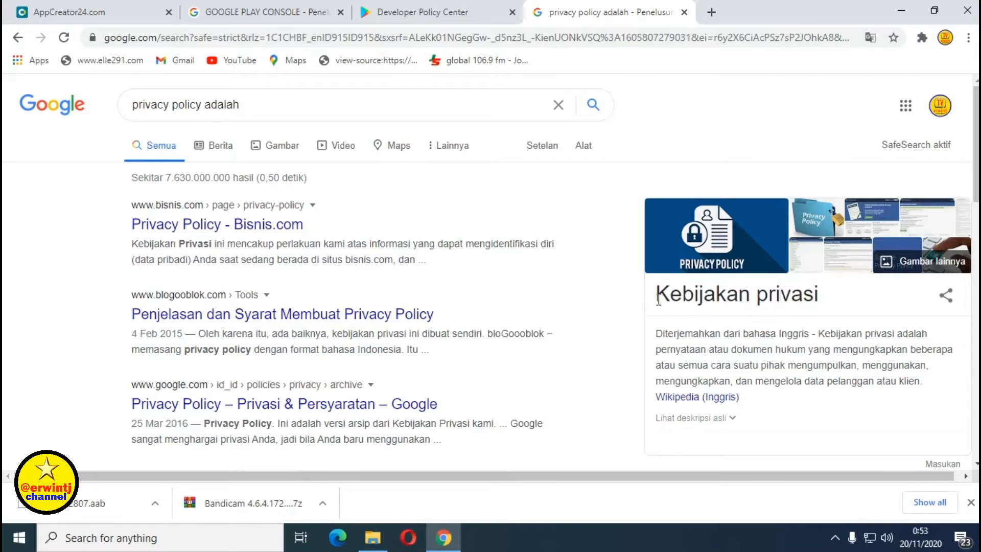
left_click_drag(656, 296, 827, 311)
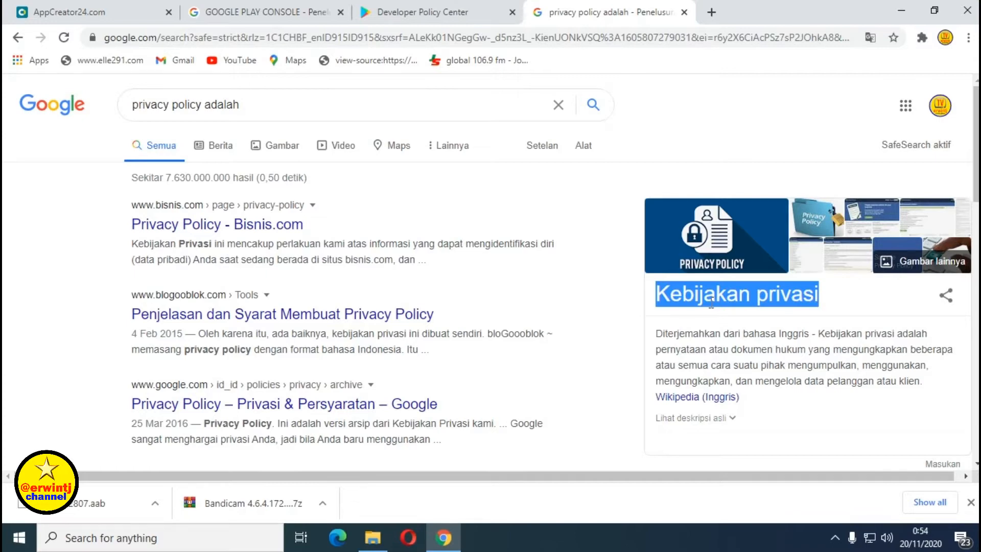
left_click(678, 307)
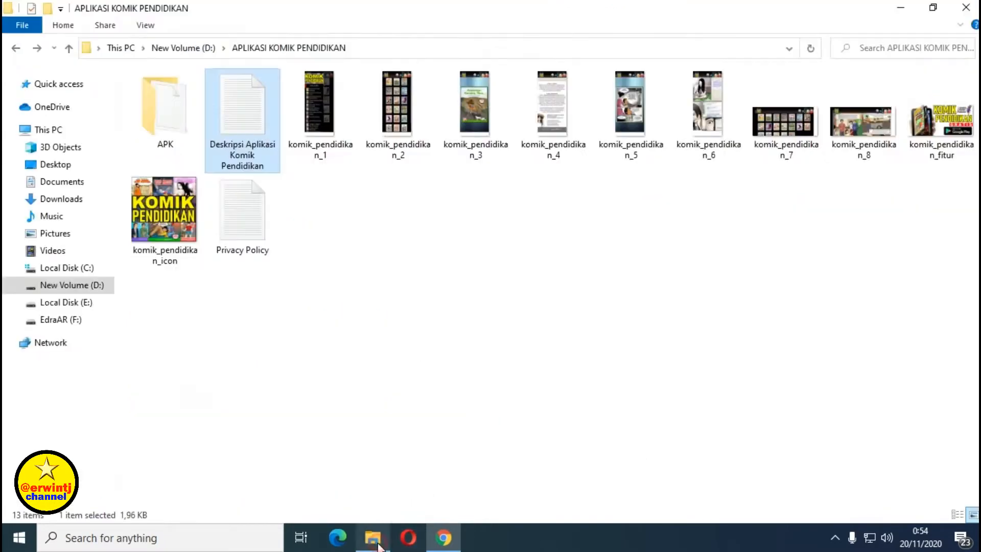
left_click(382, 546)
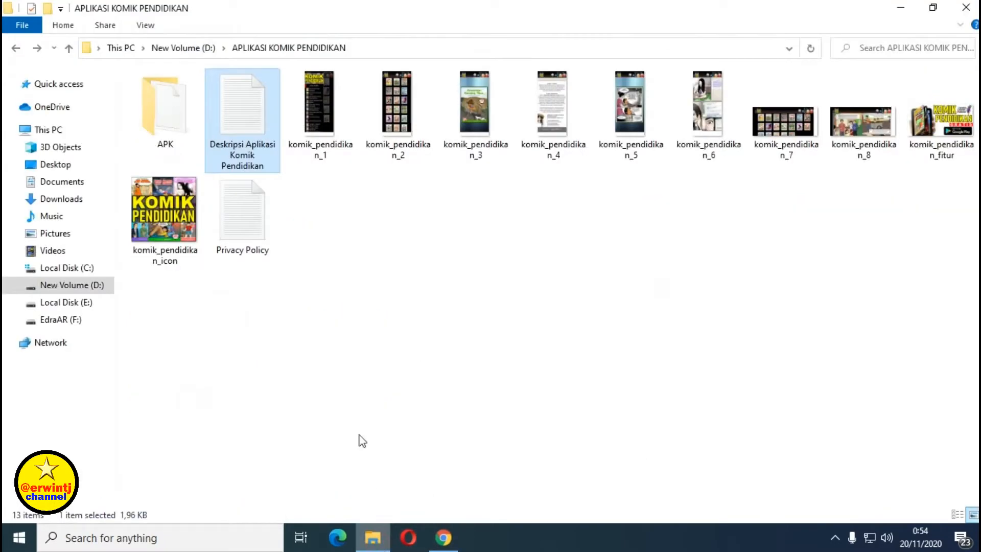
double_click(256, 218)
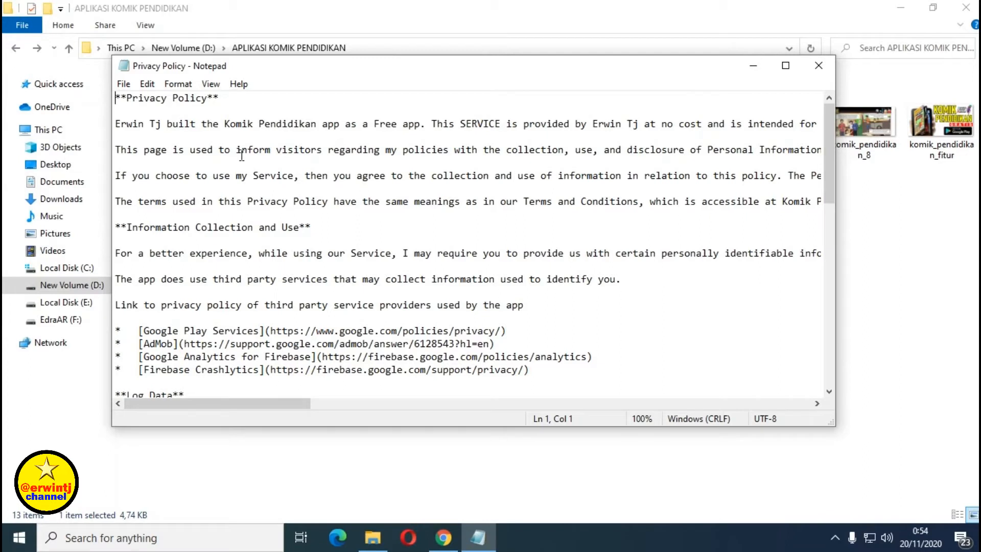
left_click_drag(224, 125, 315, 131)
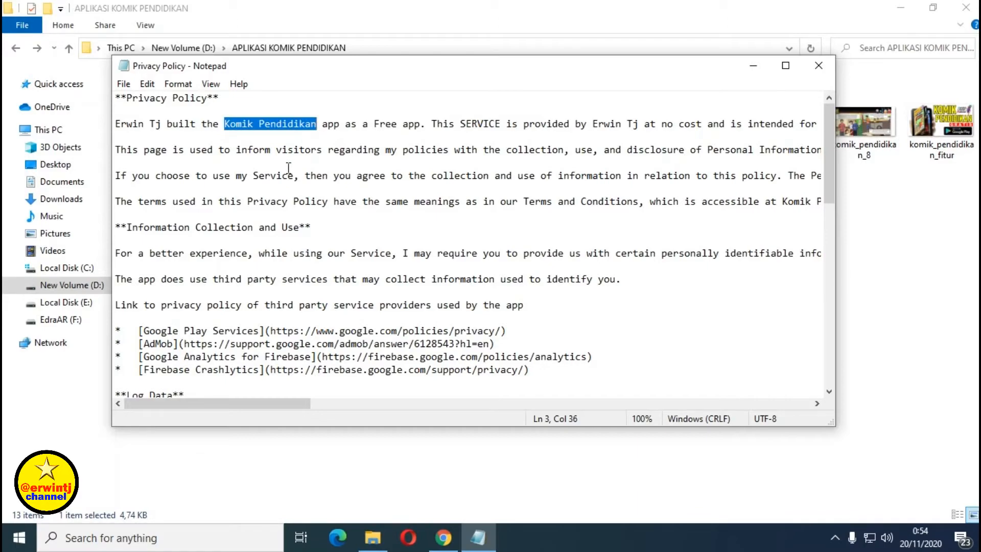
scroll(254, 213, "down", 3)
scroll(254, 215, "down", 3)
scroll(248, 219, "up", 5)
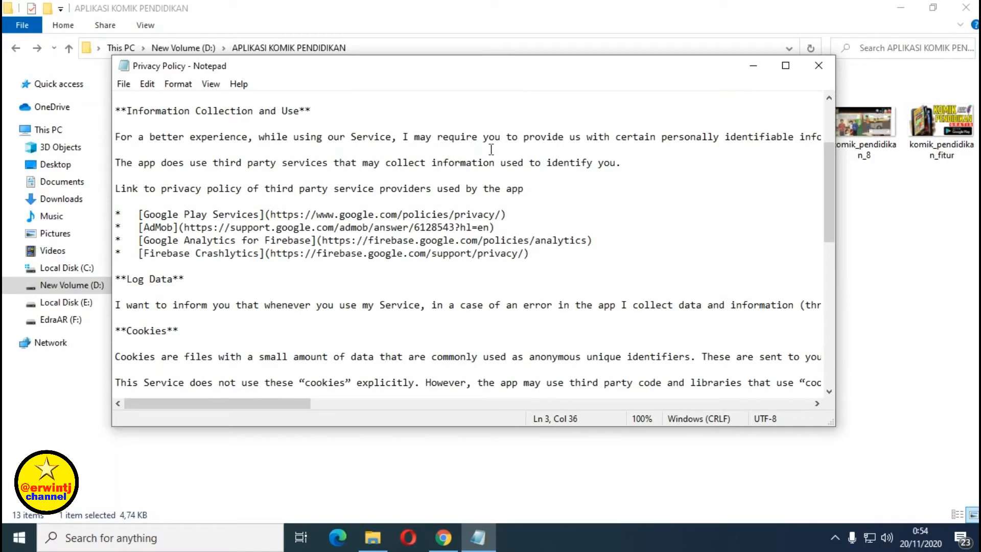
left_click(819, 66)
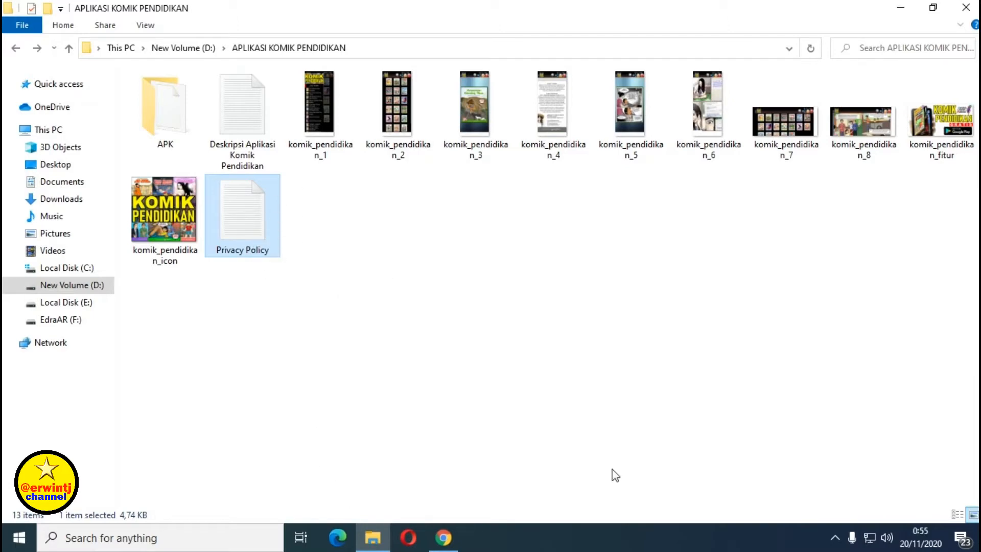
Bring the browser back to the 'privacy policy adalah' search results.
left_click(443, 538)
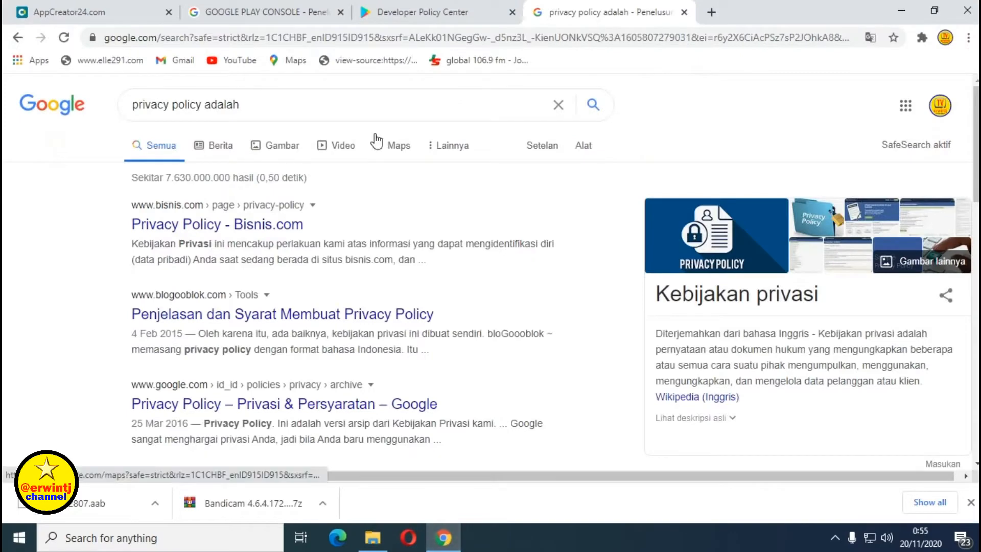
Switch to AppCreator24 and scroll the General info page down toward the Privacy Policy section.
left_click(80, 18)
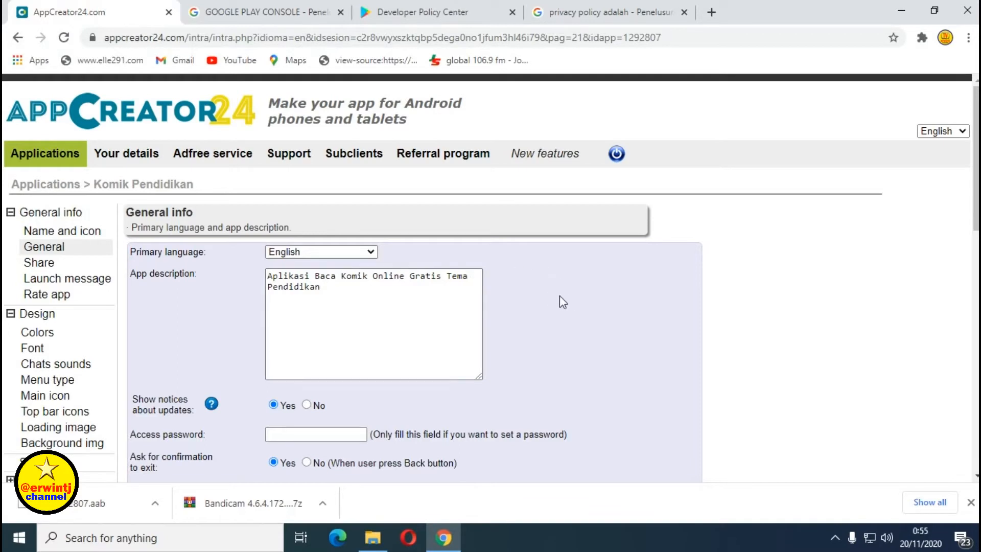
scroll(535, 284, "down", 3)
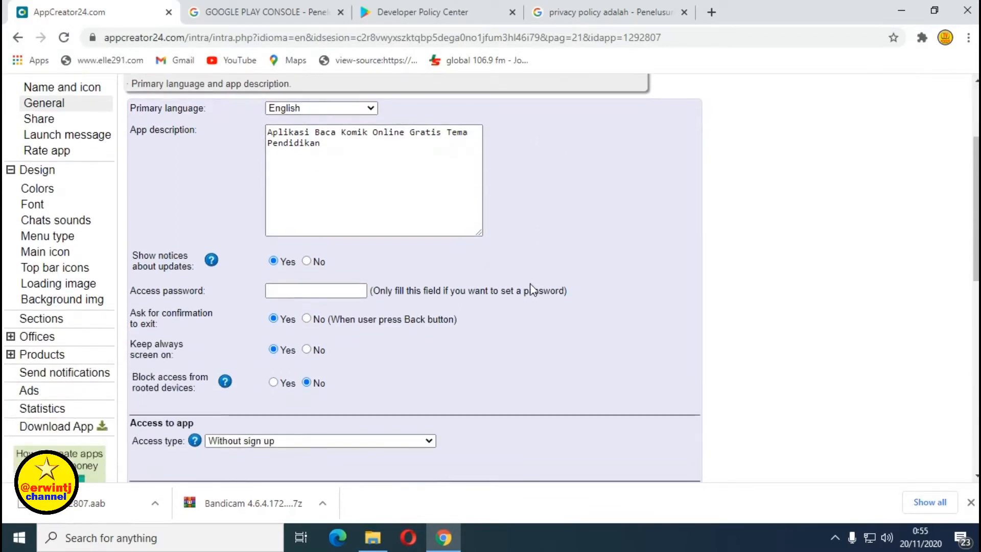
scroll(598, 279, "down", 3)
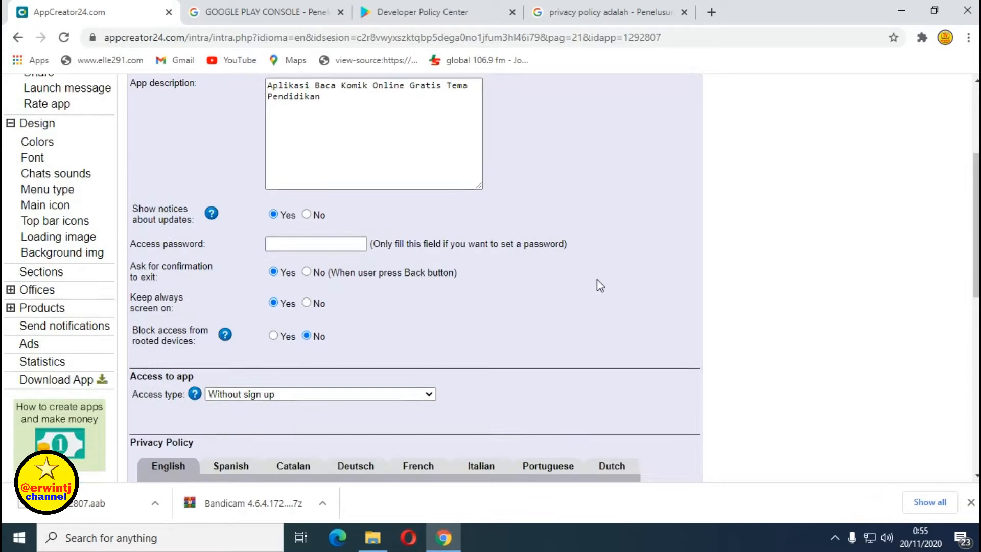
scroll(589, 279, "up", 5)
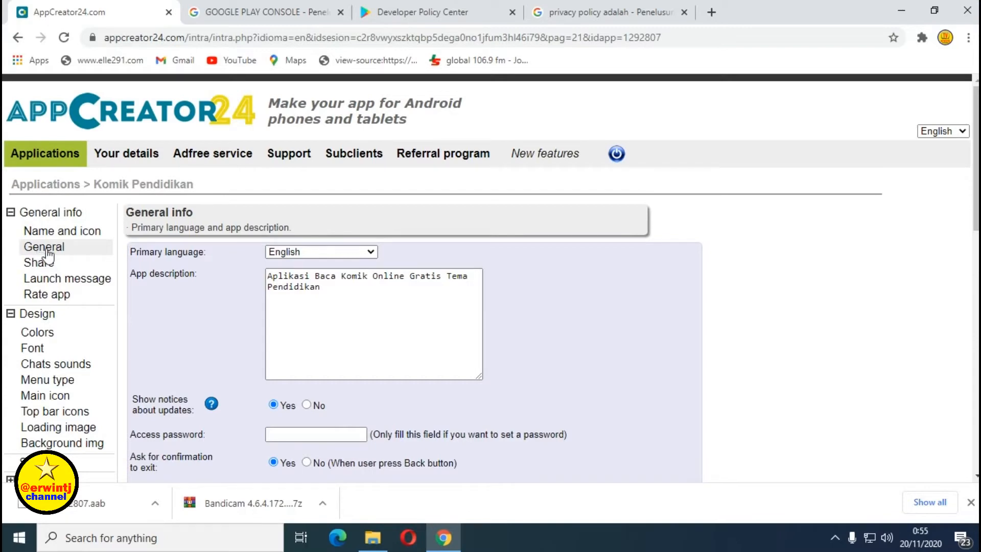
scroll(221, 305, "down", 7)
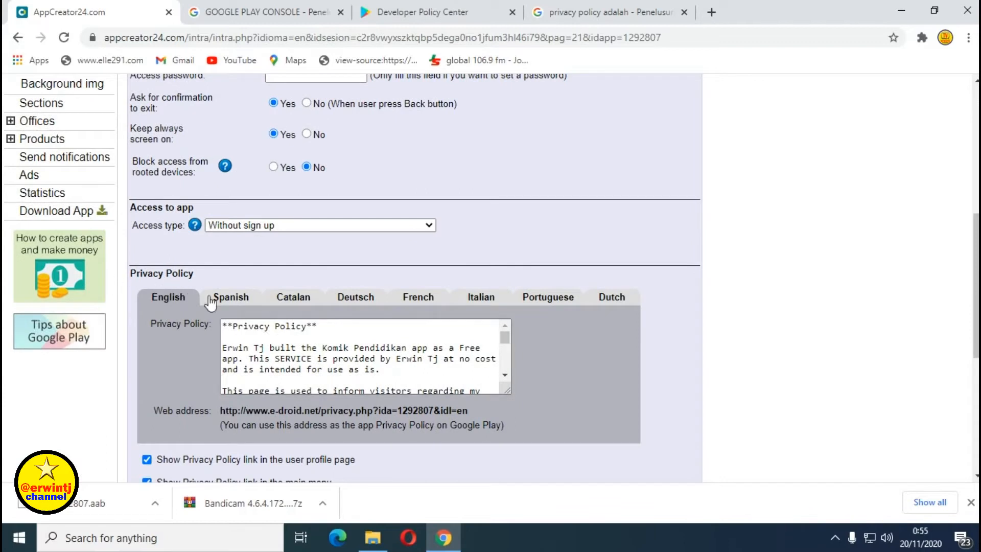
scroll(233, 337, "down", 2)
scroll(233, 337, "up", 2)
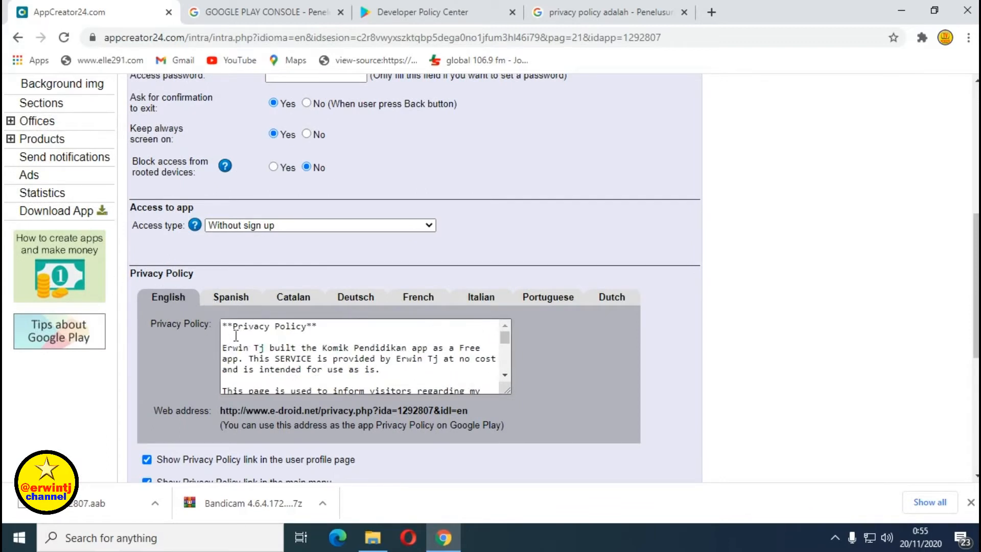
scroll(234, 337, "down", 6)
scroll(237, 336, "down", 15)
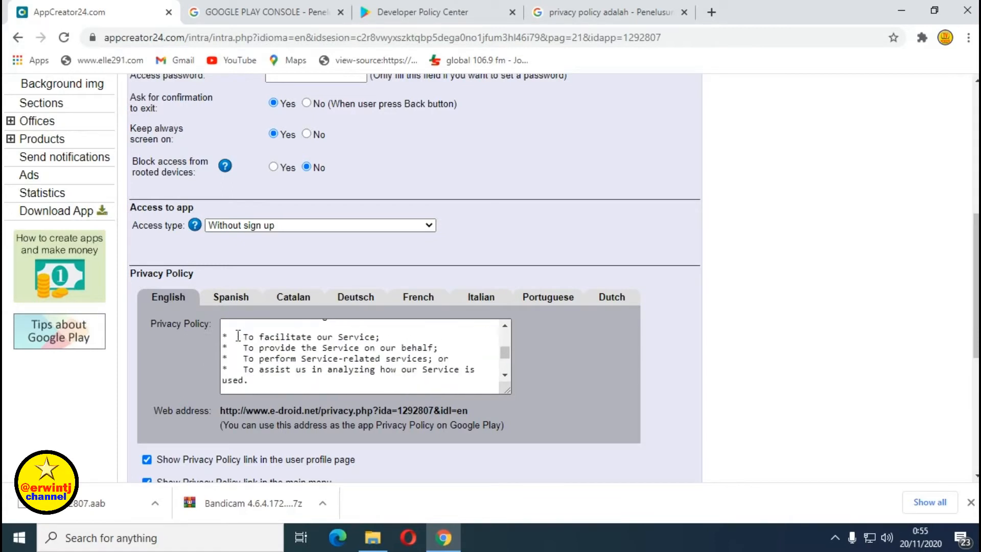
scroll(238, 336, "down", 4)
scroll(237, 335, "down", 15)
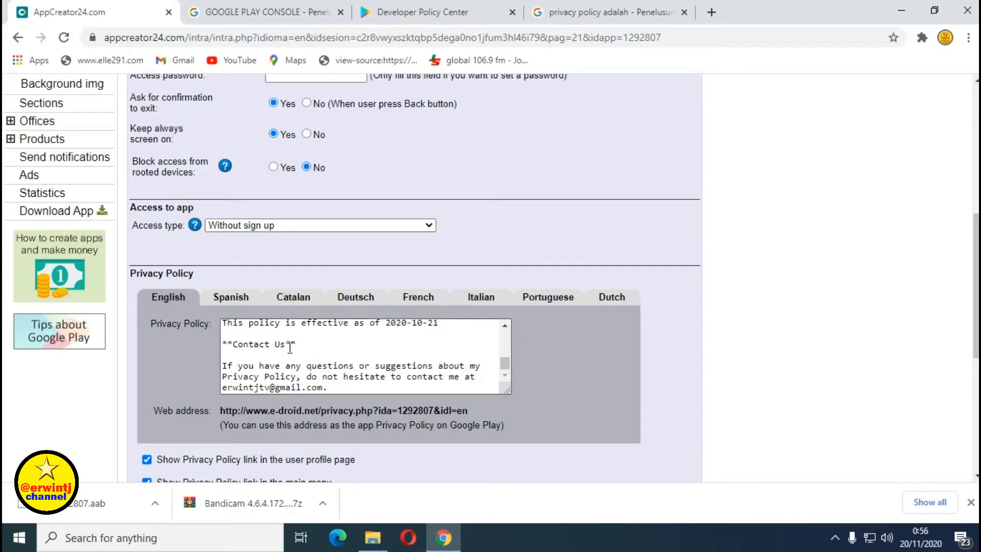
Select the privacy policy's e-droid.net web address, then return to the project folder.
scroll(260, 345, "down", 1)
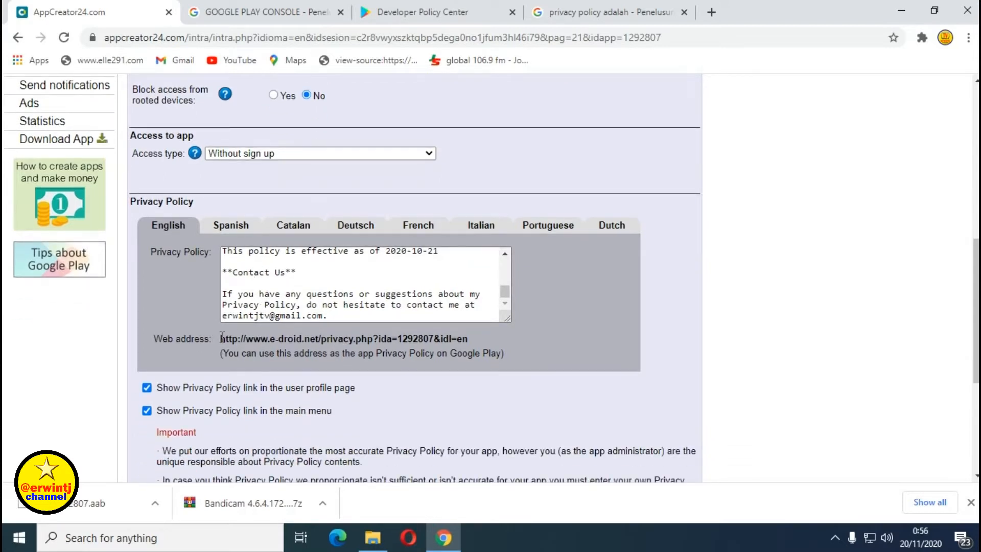
left_click_drag(219, 338, 457, 341)
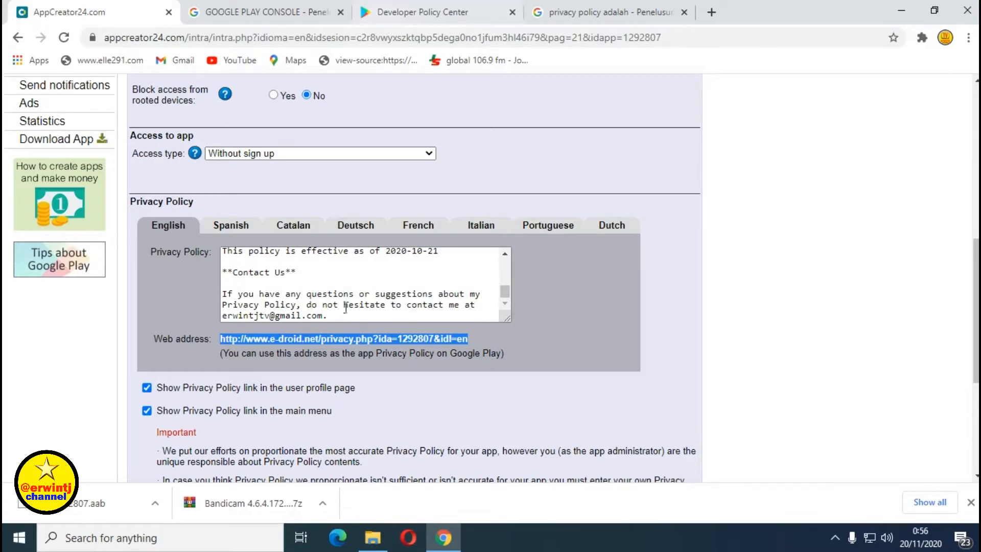
left_click(377, 543)
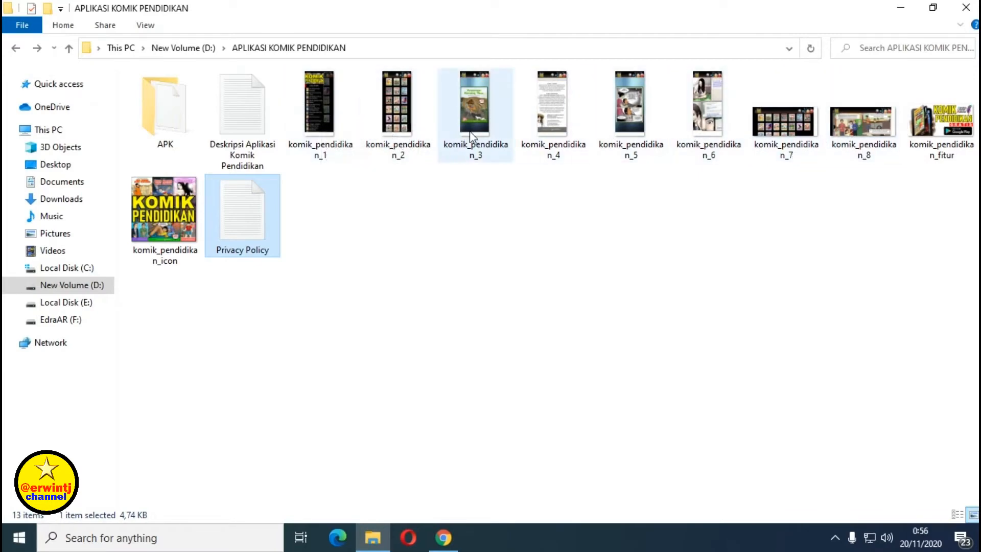
double_click(341, 127)
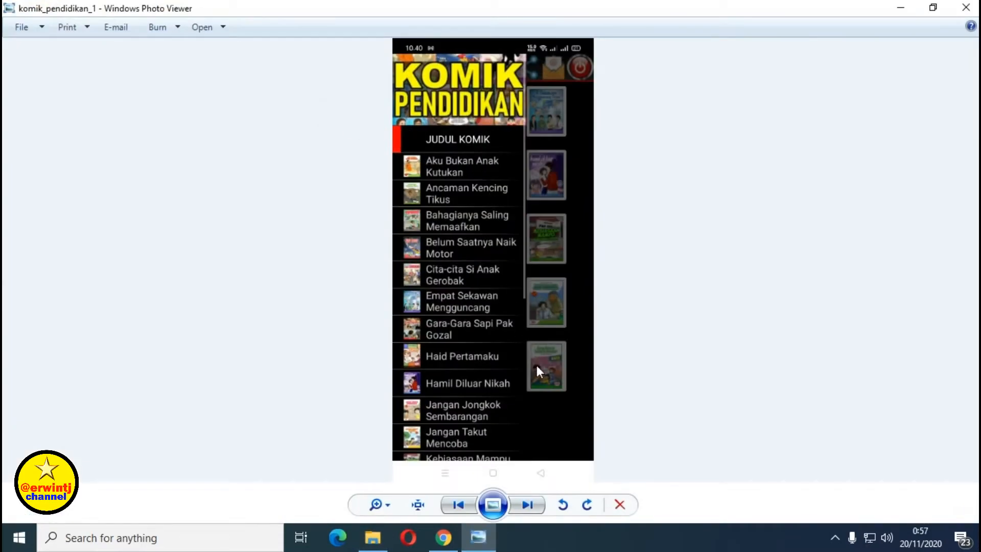
left_click(527, 506)
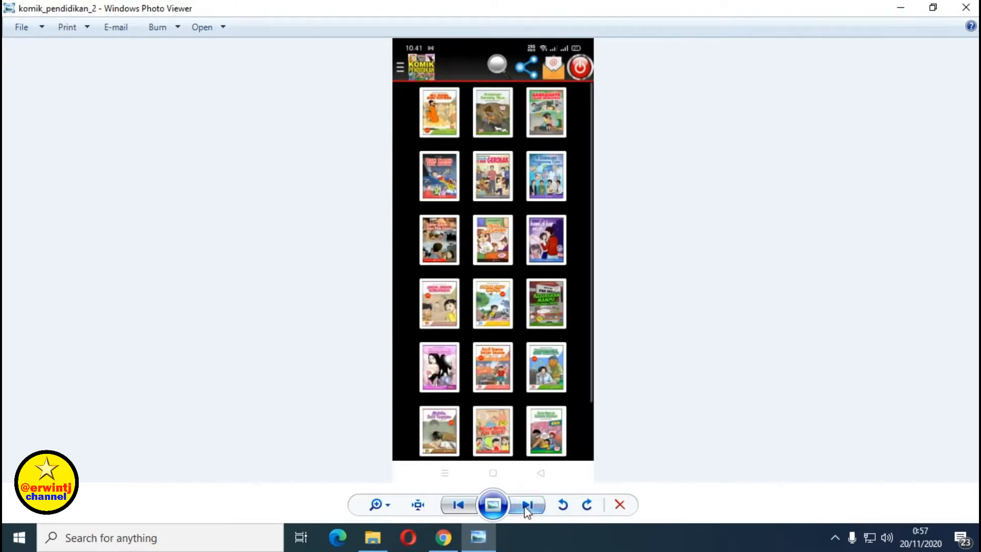
left_click(528, 506)
left_click(528, 506)
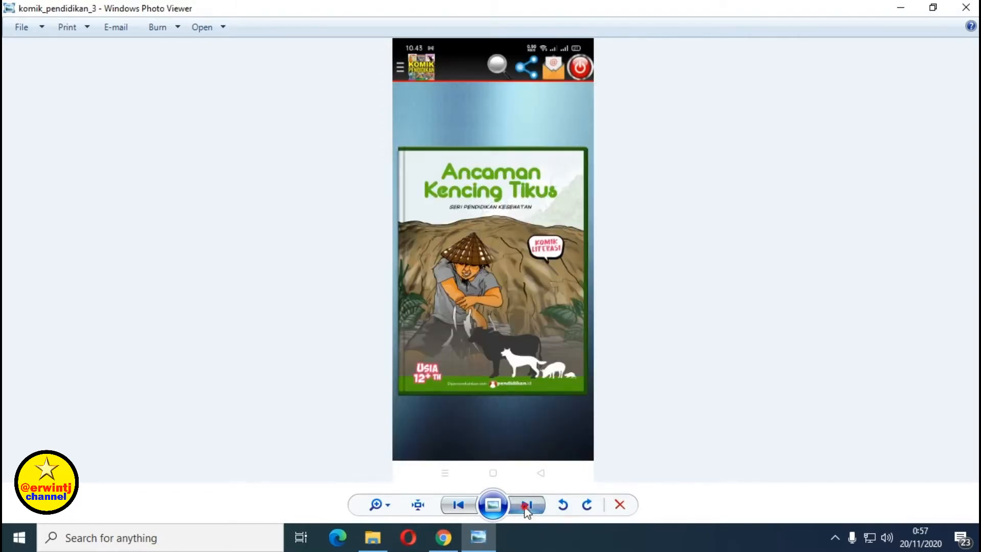
left_click(527, 506)
left_click(527, 506)
left_click(527, 506)
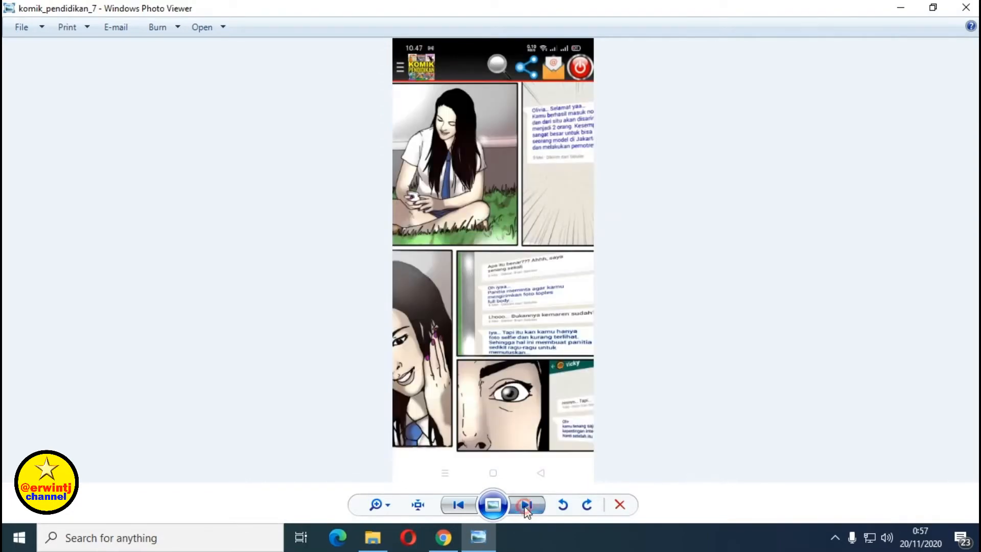
left_click(527, 506)
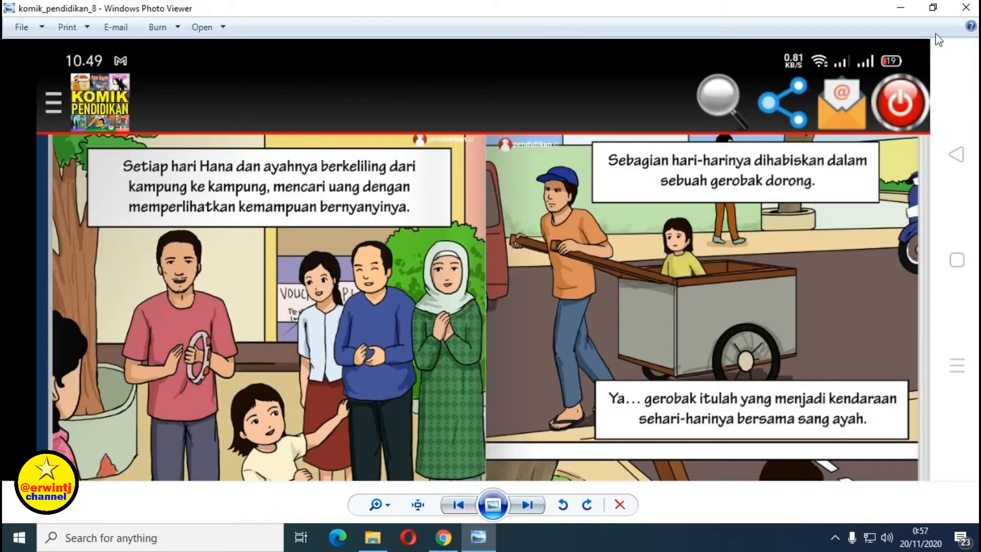
left_click(965, 8)
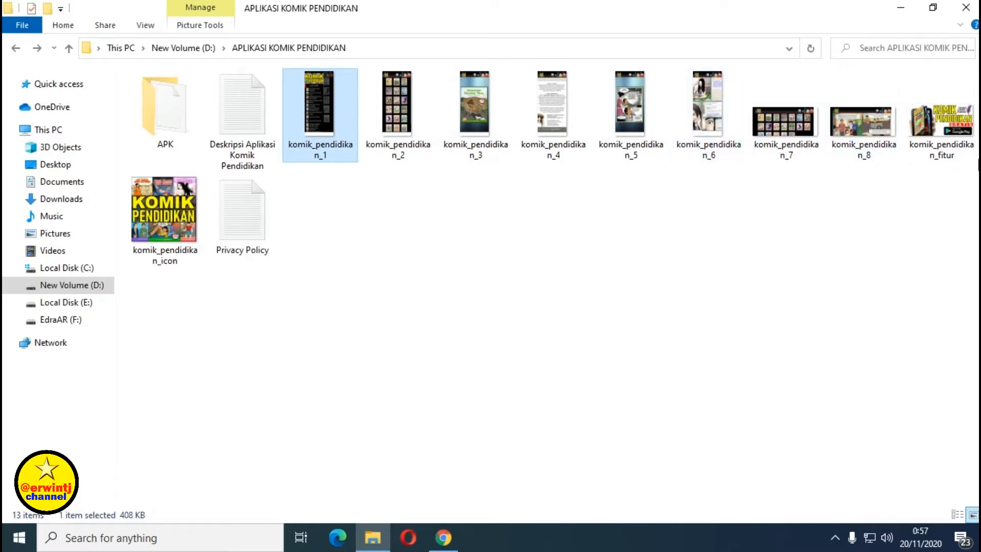
Preview the komik_pendidikan_fitur feature graphic and close it.
left_click(934, 139)
double_click(933, 139)
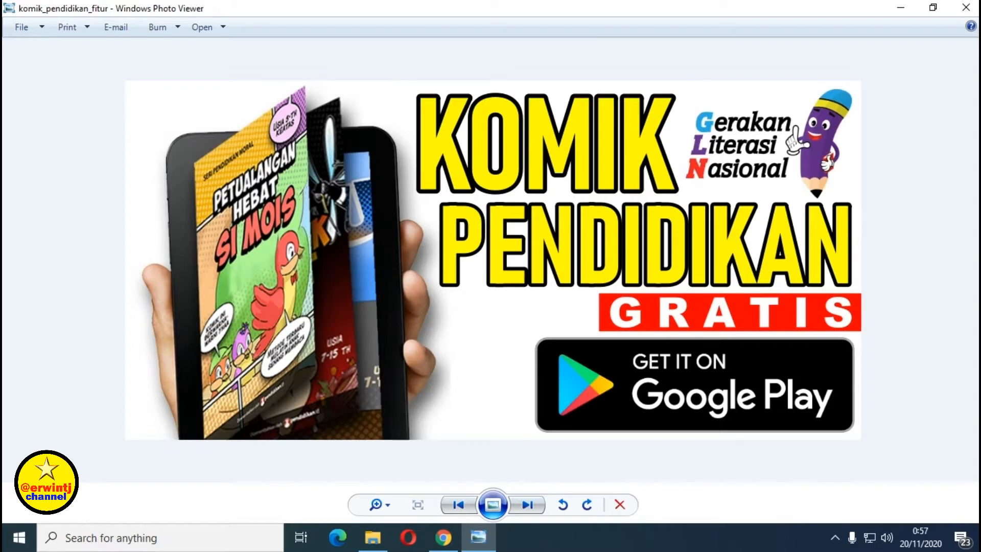
left_click(965, 7)
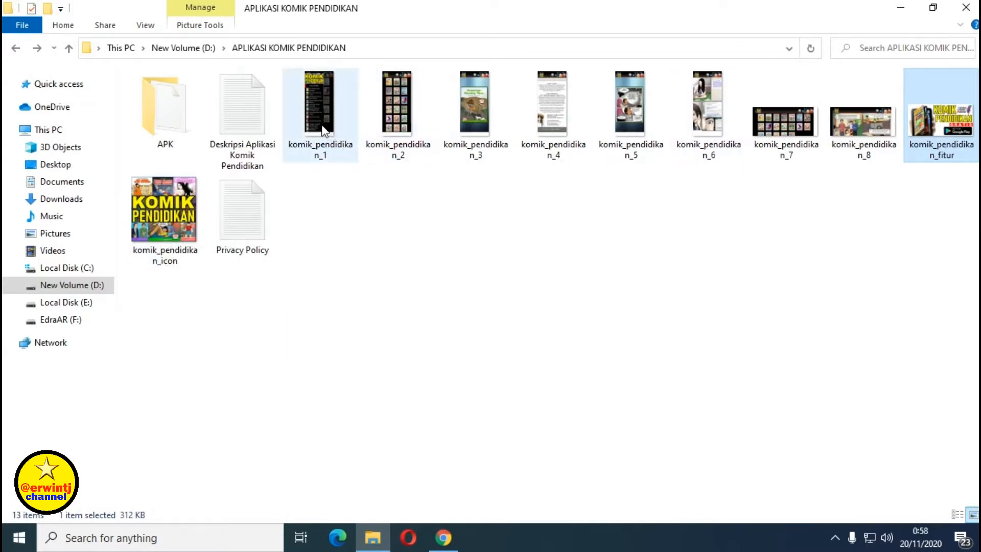
Preview the komik_pendidikan_icon image in Photo Viewer and close it.
mouse_move(323, 130)
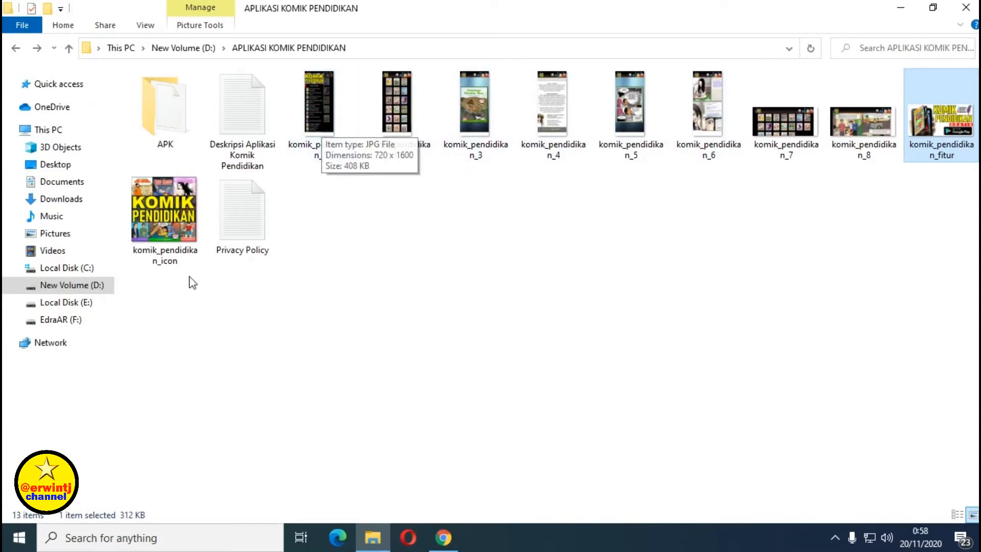
double_click(179, 207)
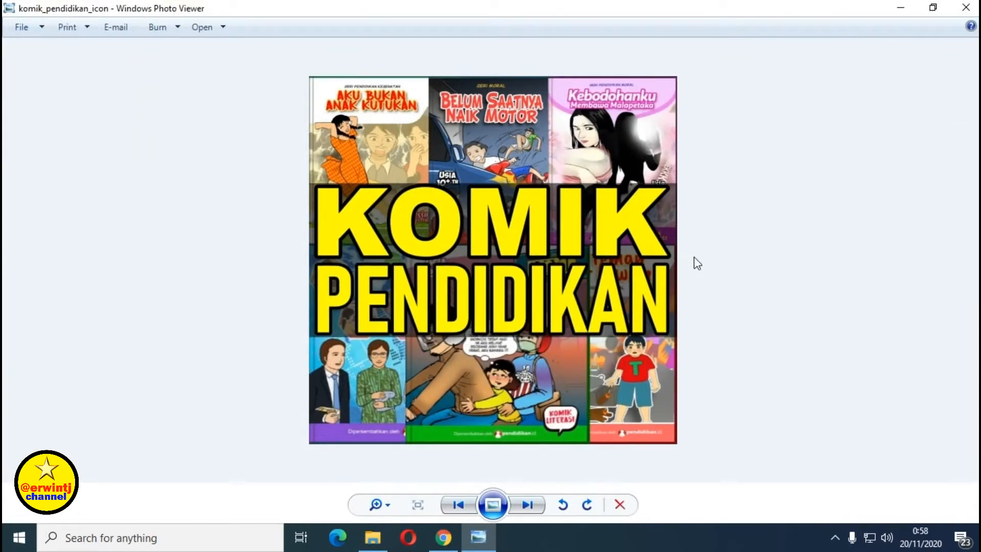
left_click(966, 7)
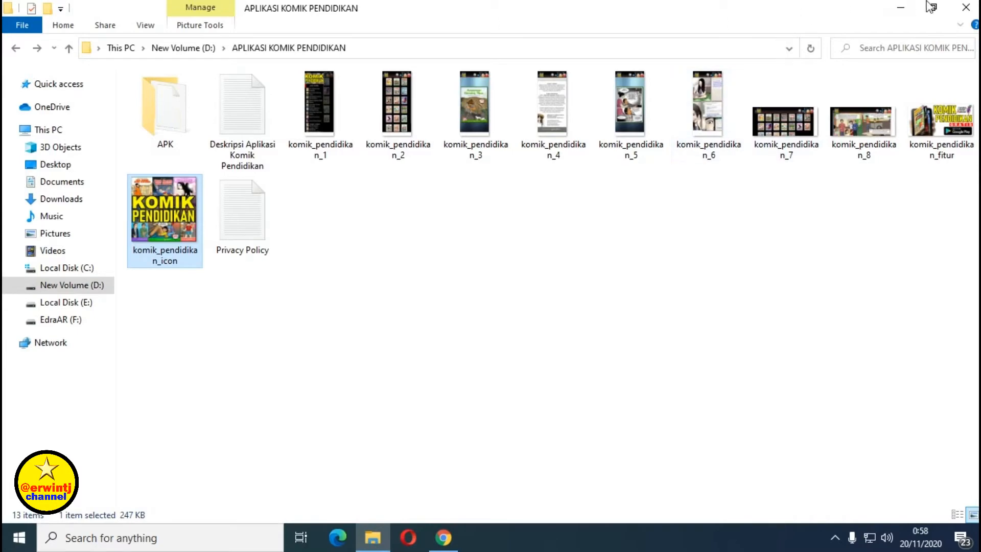
Close File Explorer and open Google Play Console from the GOOGLE PLAY CONSOLE search results.
left_click(967, 9)
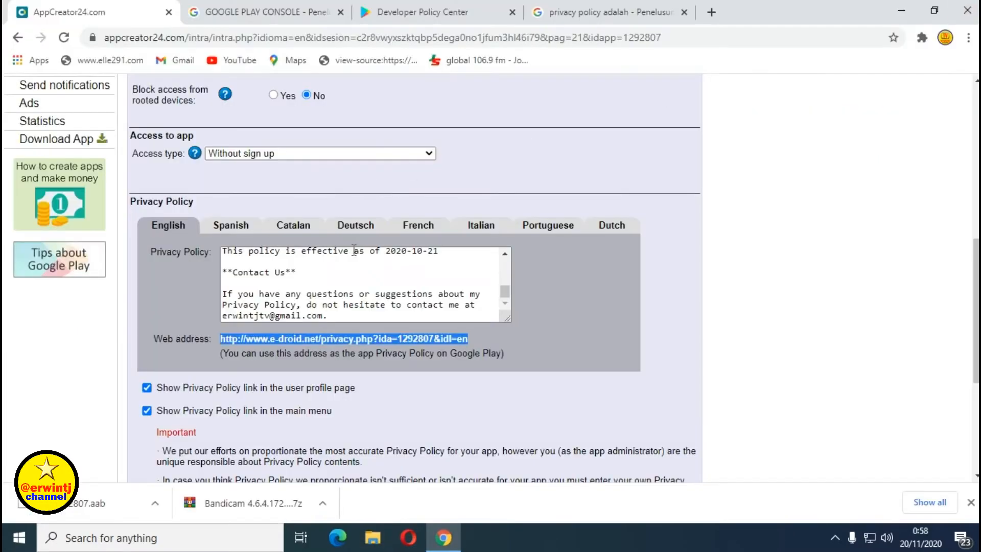
left_click(256, 12)
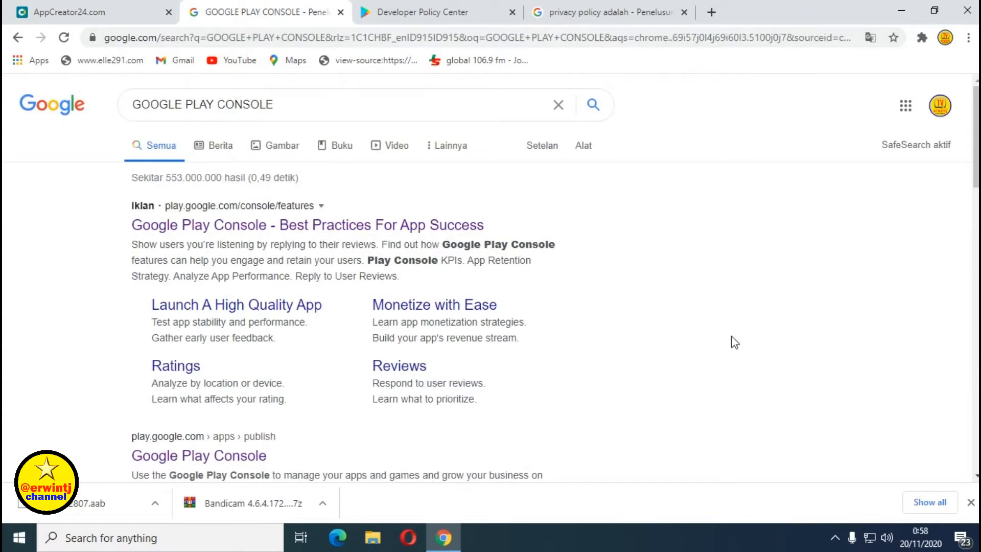
scroll(716, 337, "down", 4)
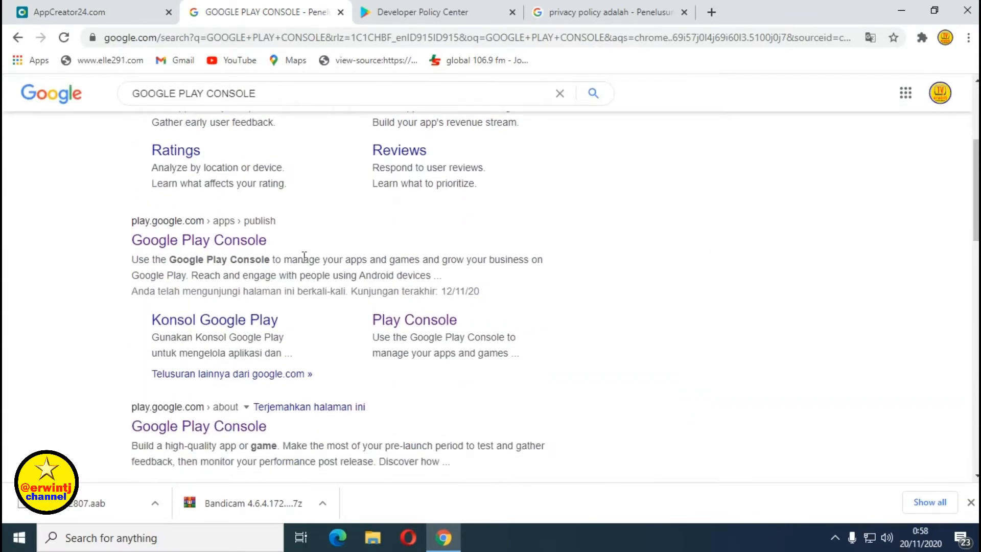
left_click(215, 242)
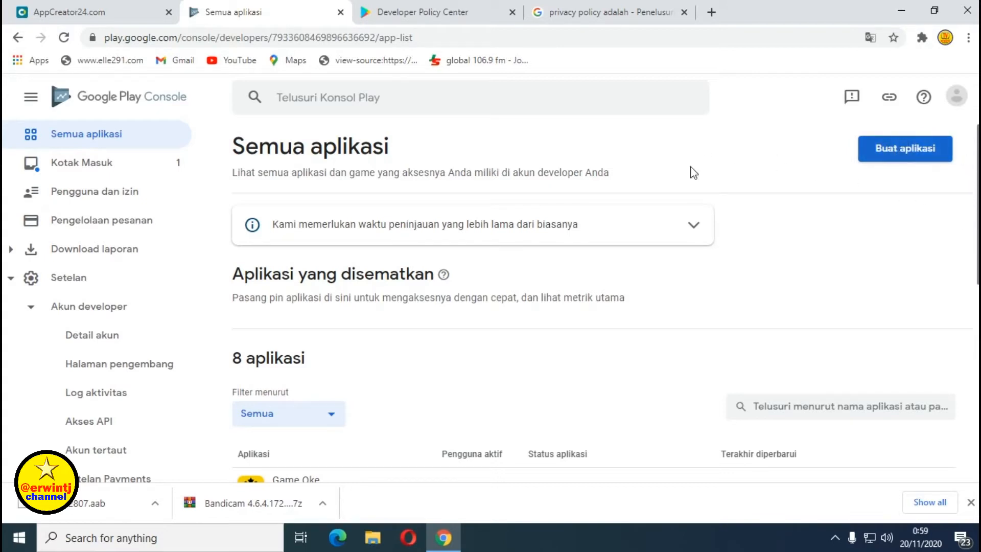
scroll(439, 154, "down", 6)
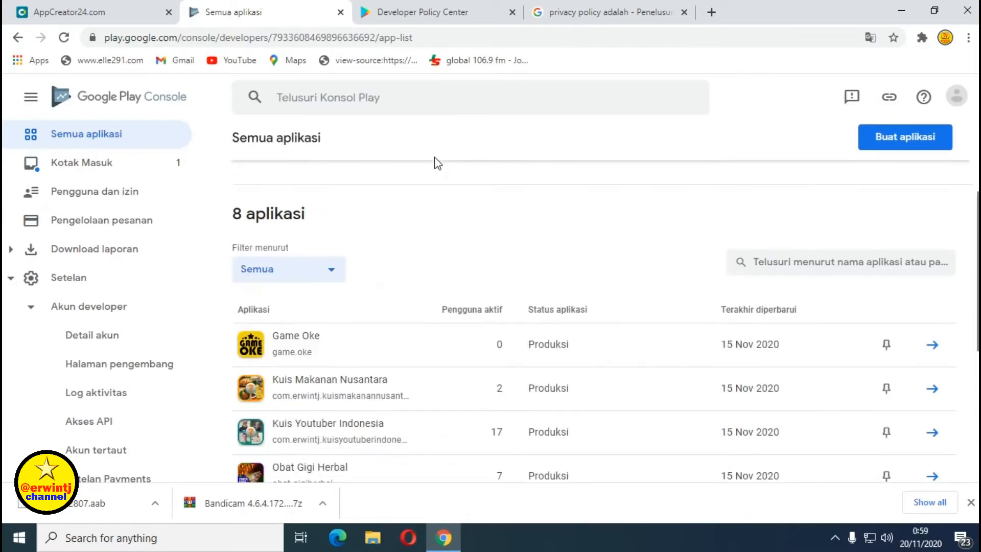
scroll(422, 186, "down", 2)
scroll(436, 294, "up", 2)
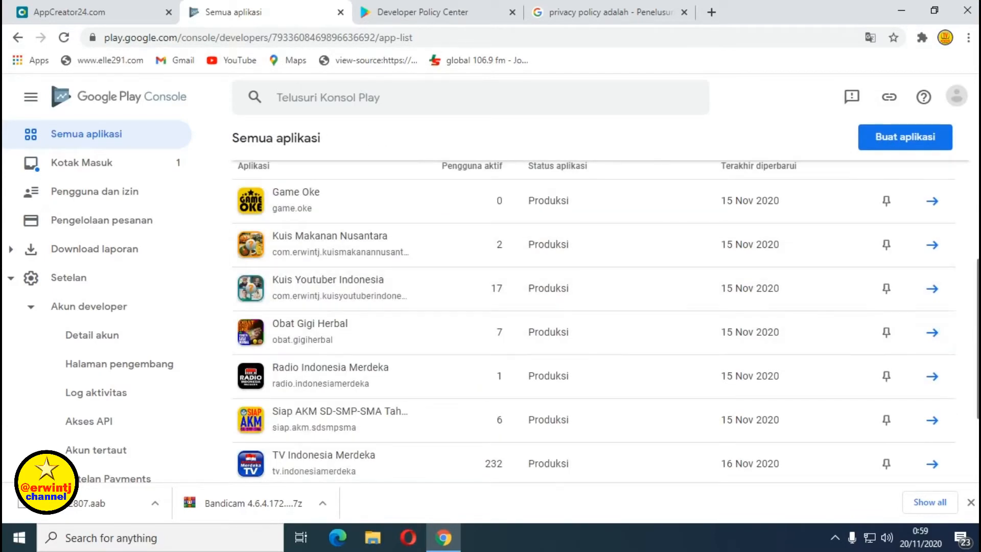
left_click_drag(978, 360, 976, 428)
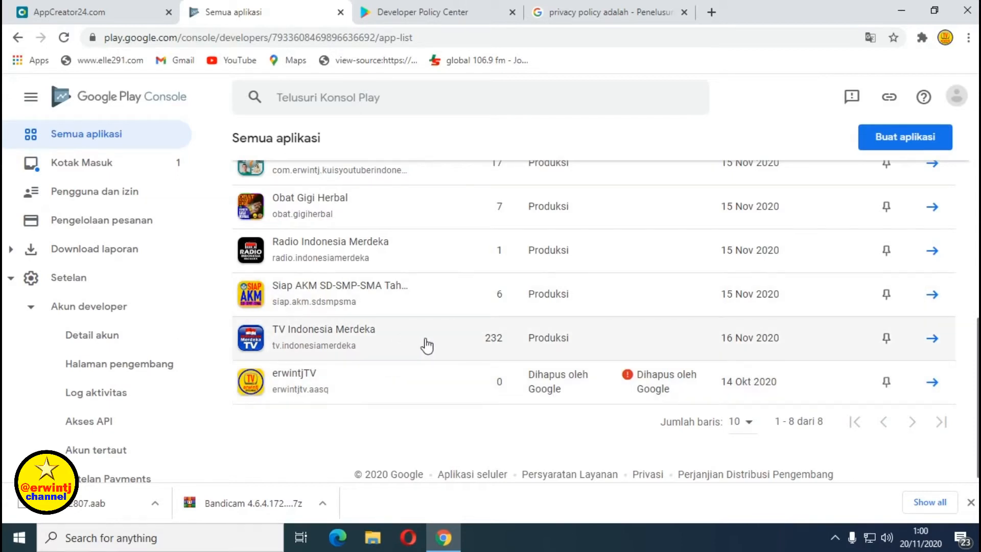
scroll(427, 346, "up", 2)
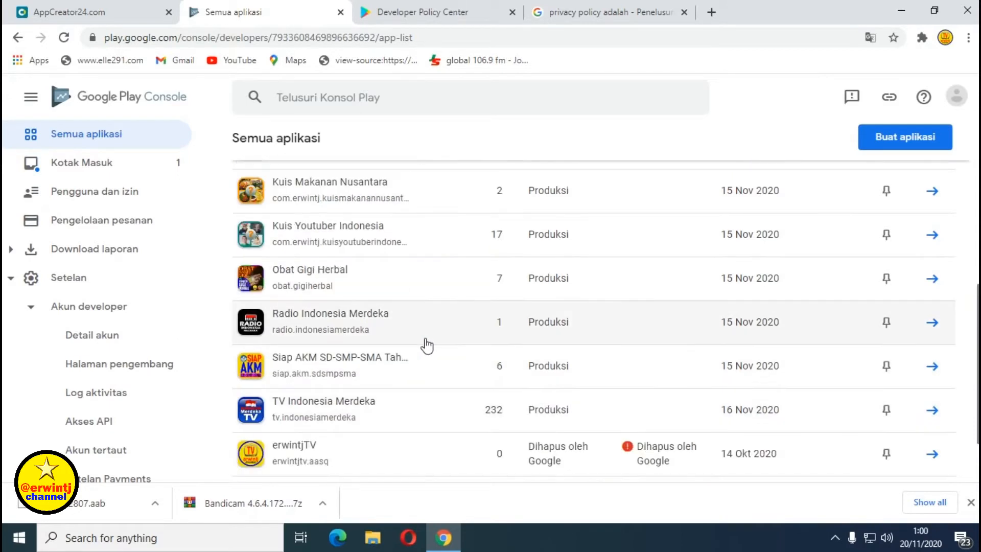
scroll(427, 345, "up", 2)
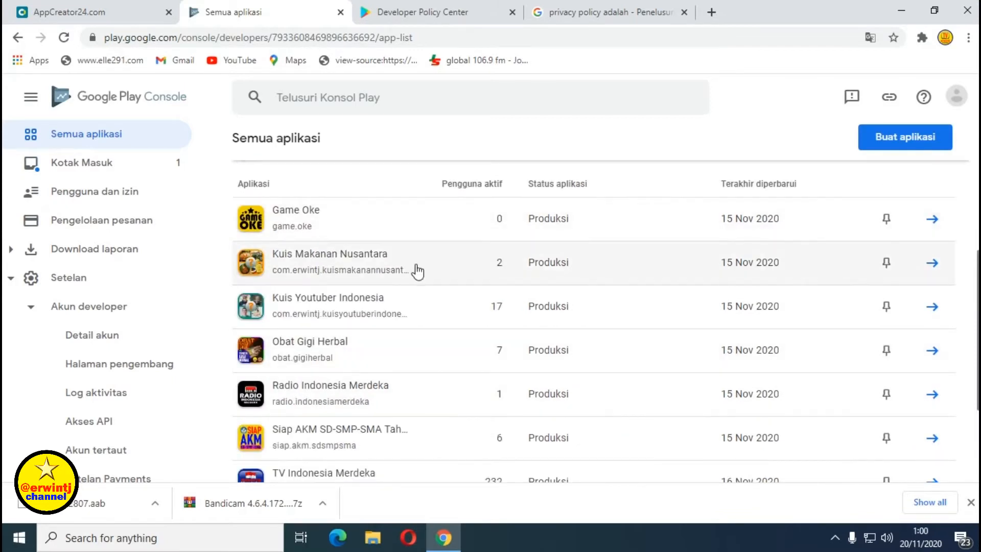
scroll(418, 271, "down", 2)
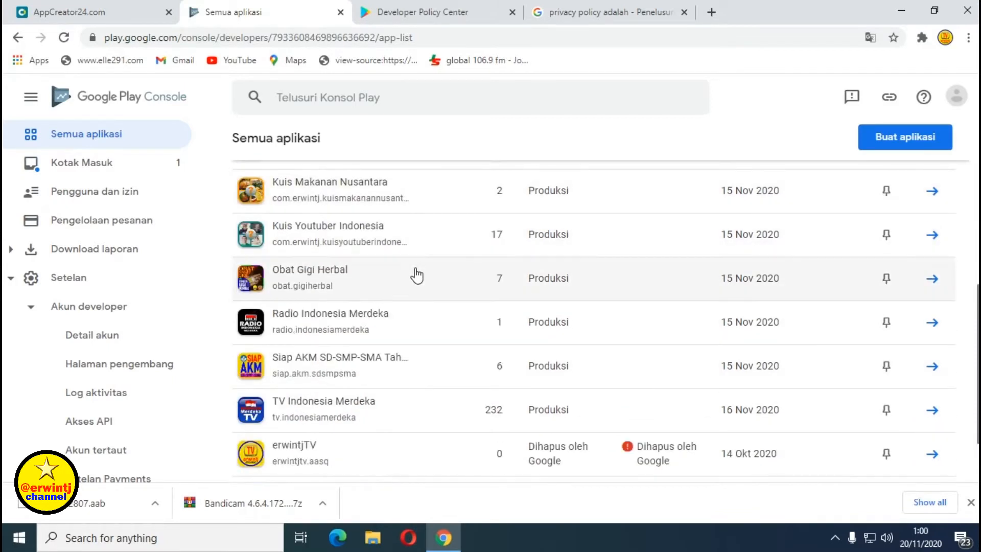
scroll(392, 389, "up", 8)
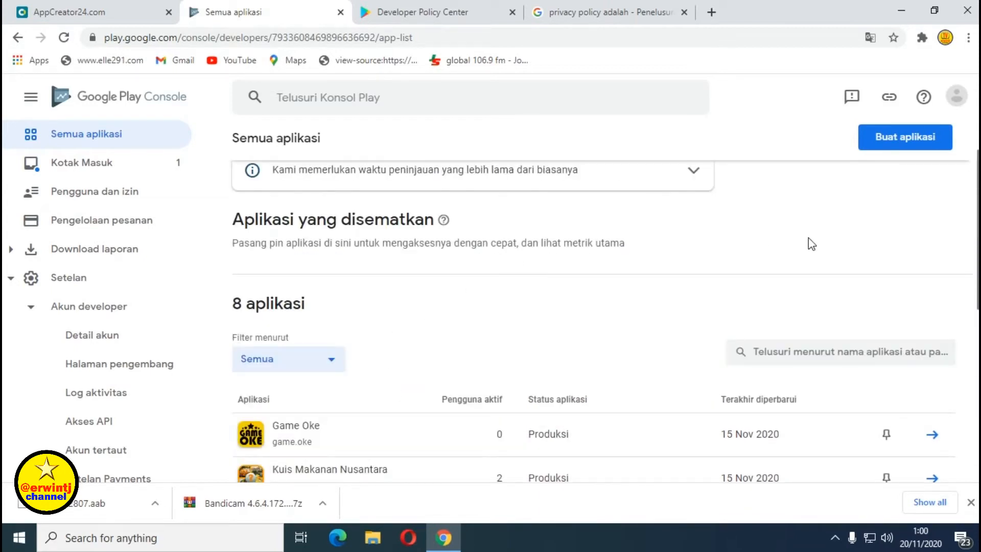
scroll(791, 240, "up", 2)
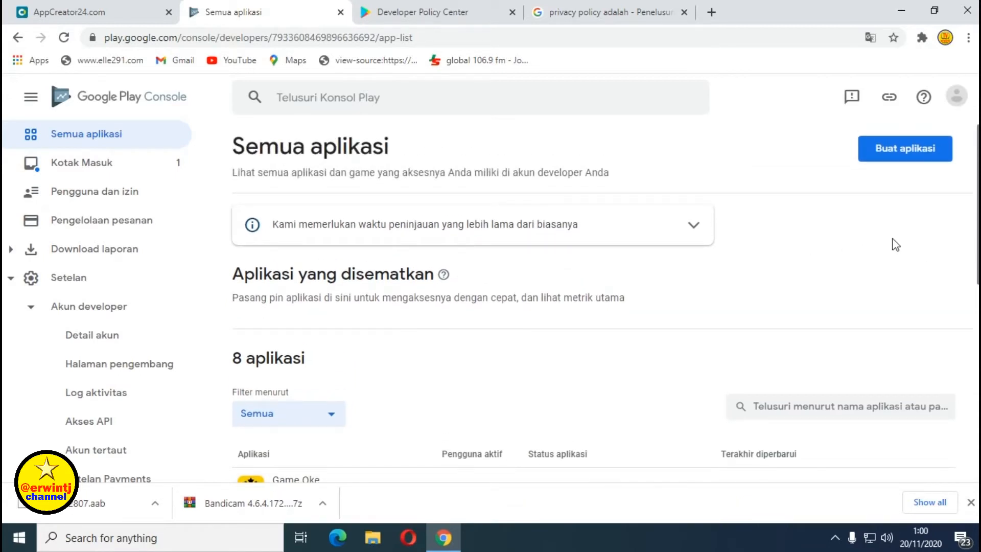
Start a new app named 'Komik Pendidikan', marked as a free app rather than a game.
left_click(895, 153)
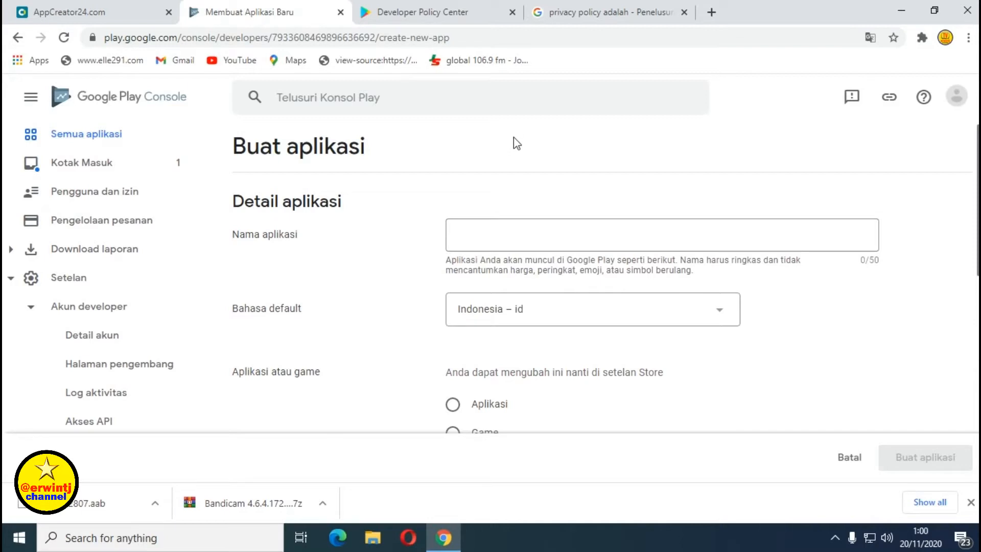
left_click(465, 235)
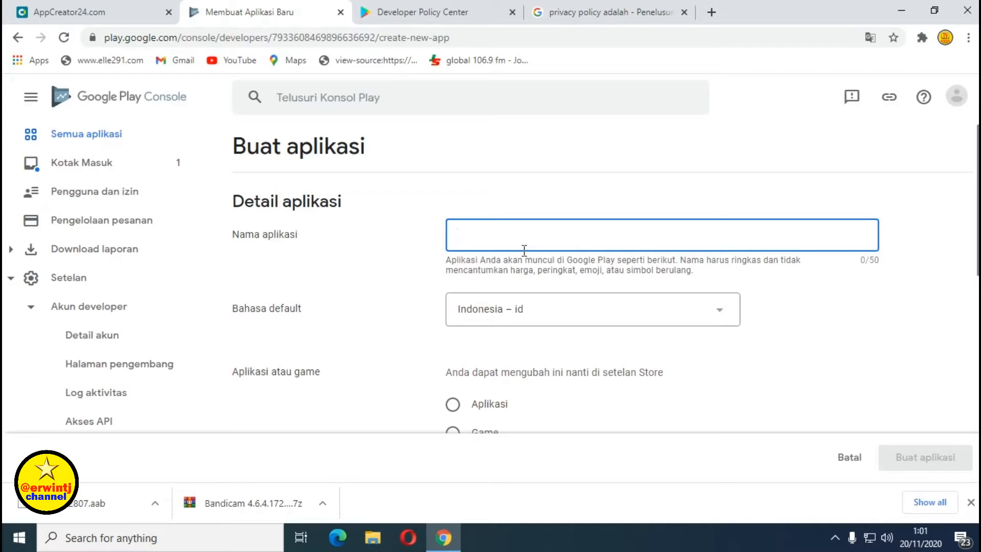
type("K")
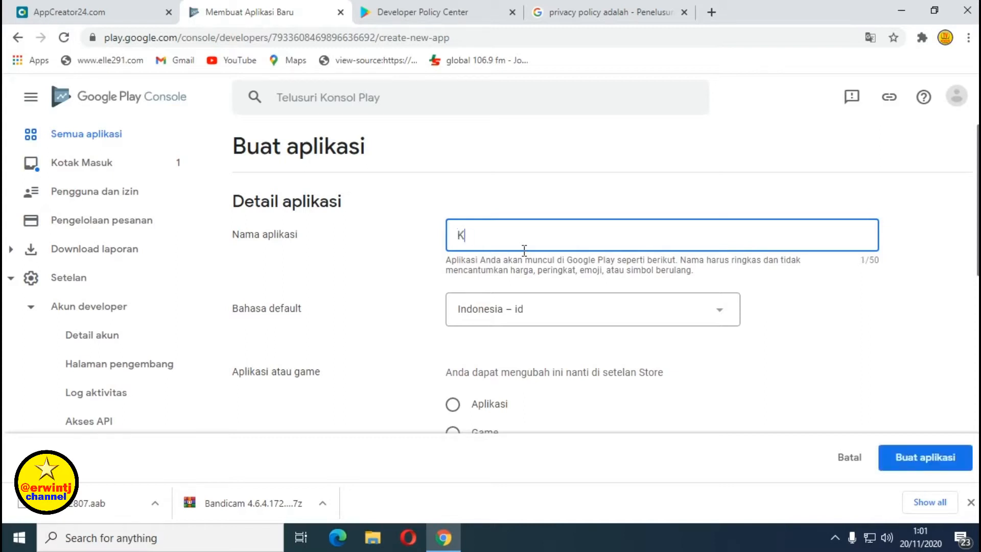
type("omik Pendidikan")
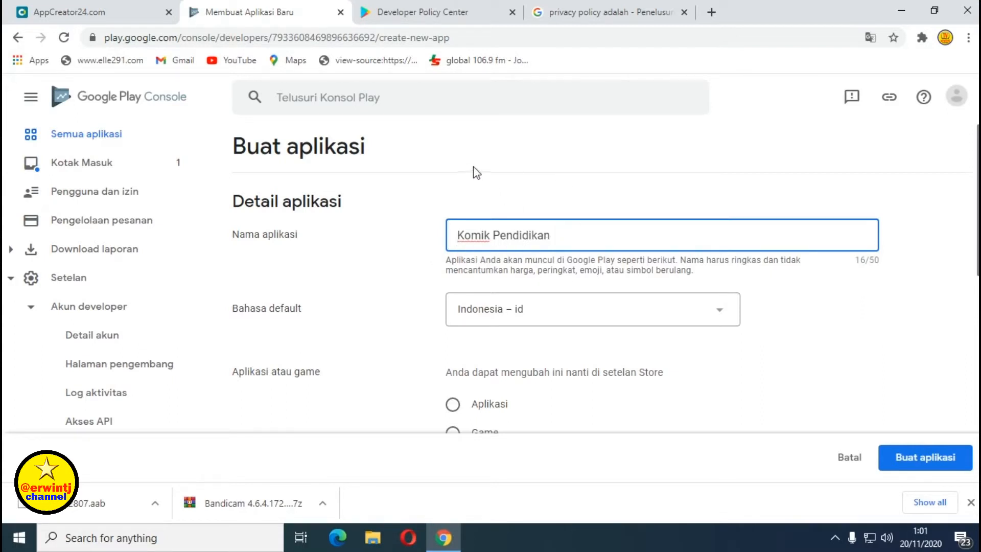
scroll(477, 170, "down", 1)
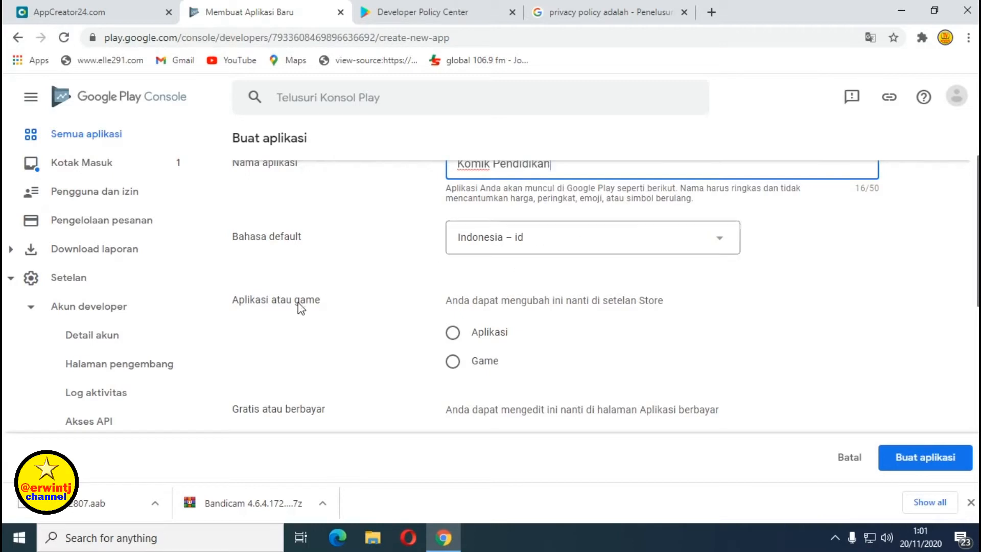
scroll(347, 288, "down", 1)
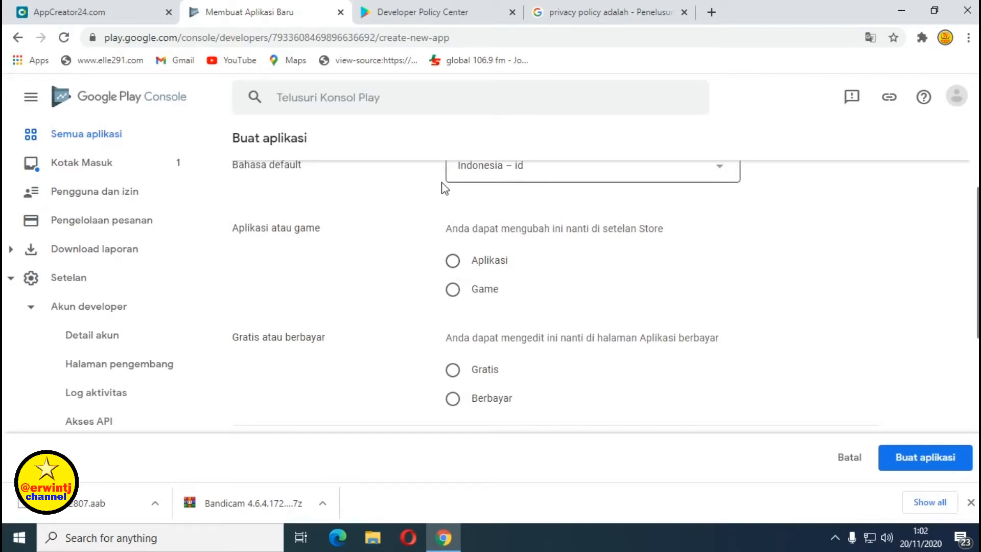
left_click(454, 263)
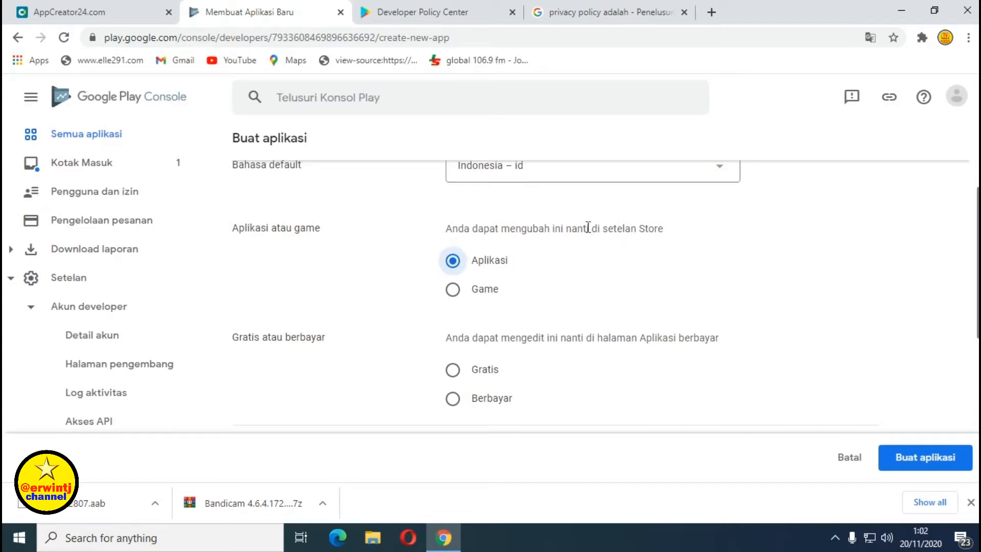
scroll(588, 227, "down", 1)
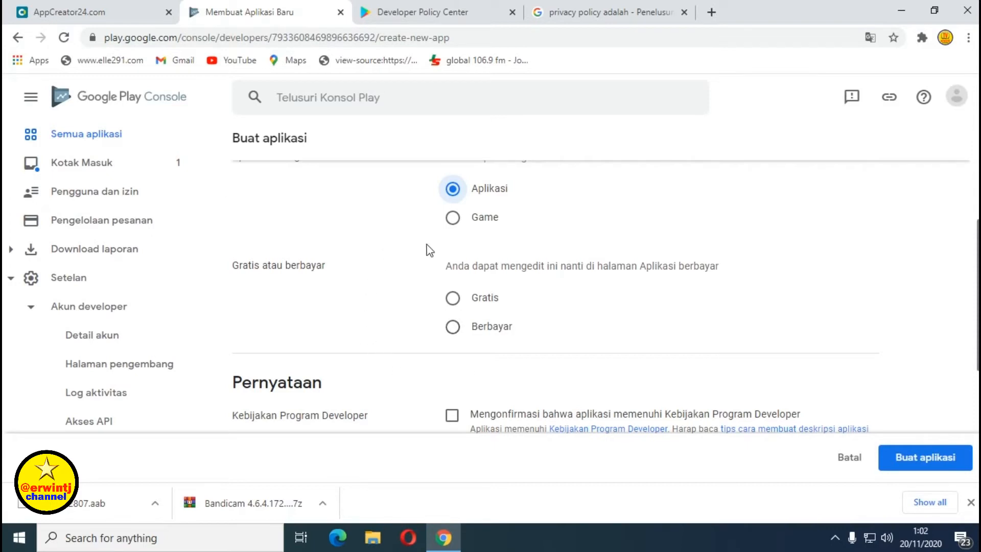
left_click(453, 299)
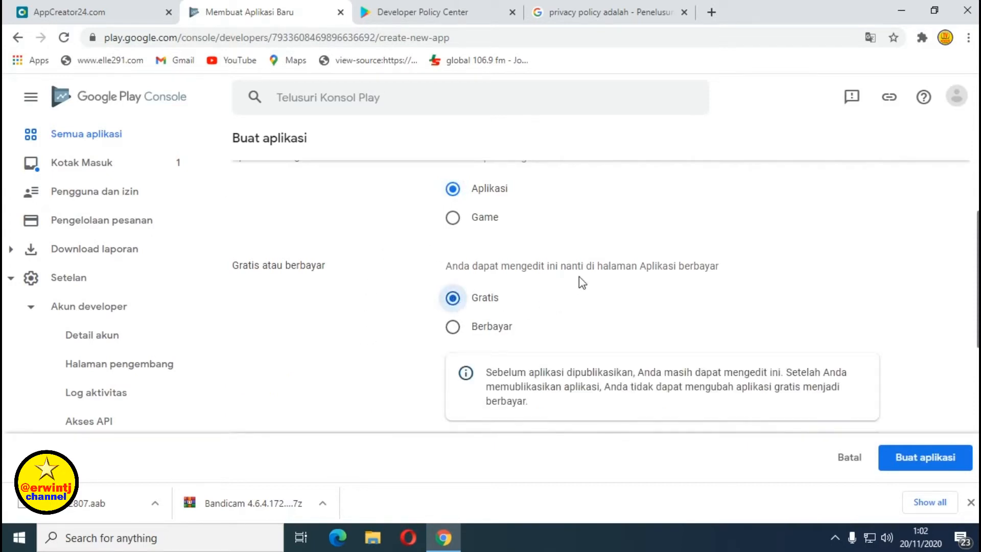
Accept the Developer Program Policies and US export law declarations, then create the app.
scroll(578, 277, "down", 1)
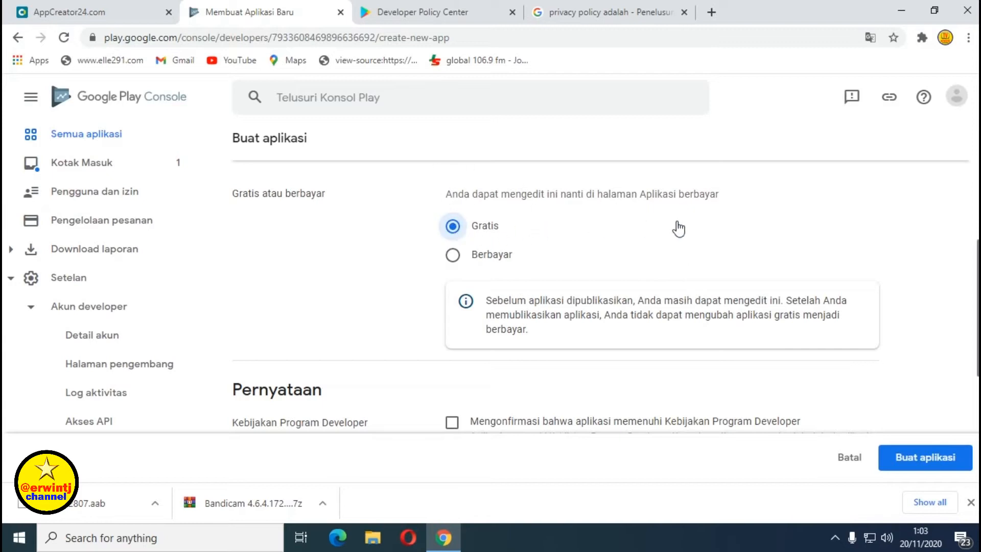
scroll(614, 234, "down", 1)
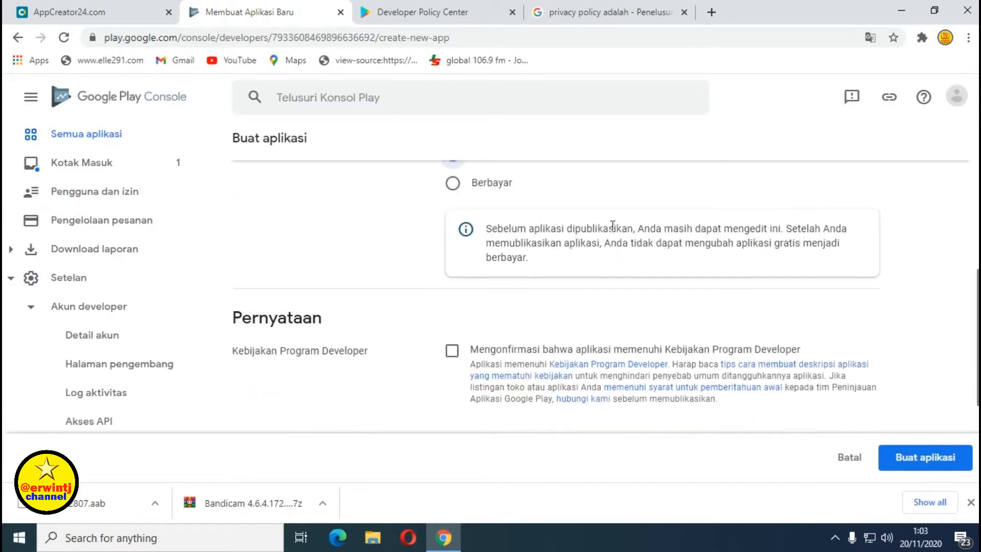
scroll(613, 225, "down", 1)
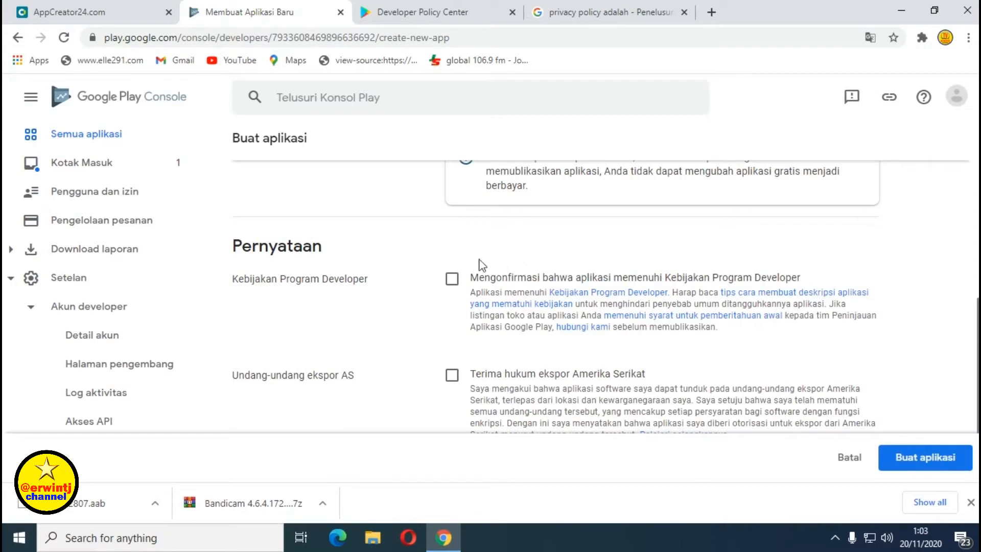
left_click(452, 282)
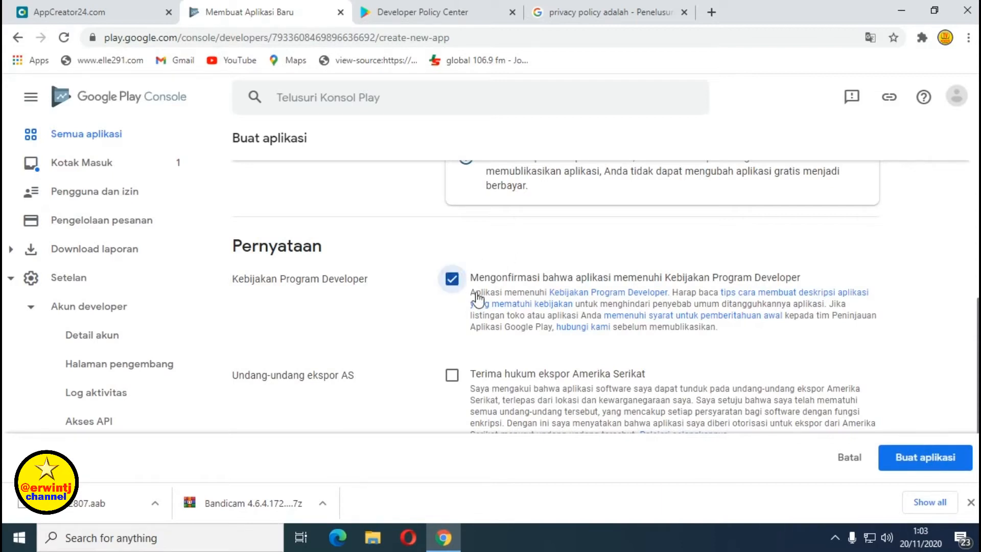
scroll(481, 306, "down", 1)
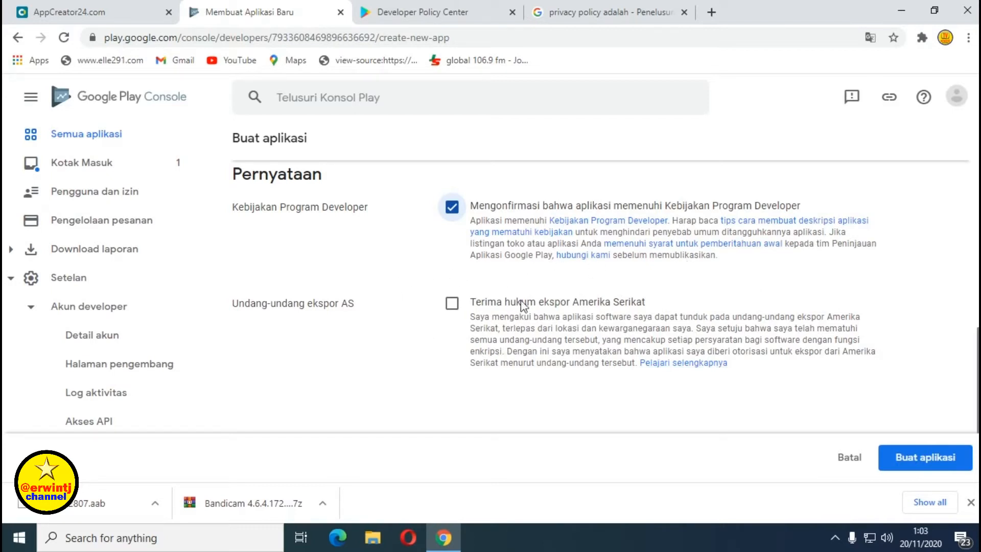
left_click(451, 305)
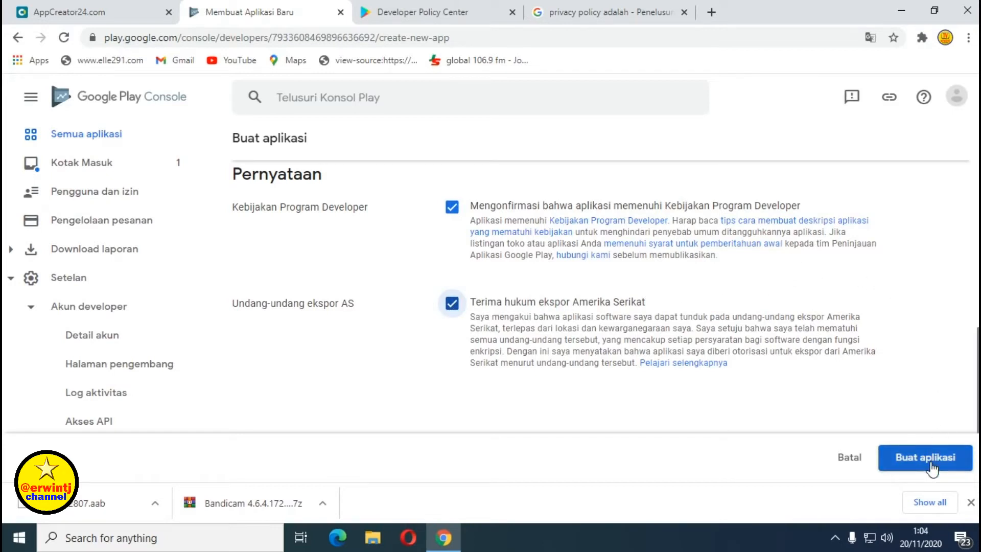
left_click(931, 466)
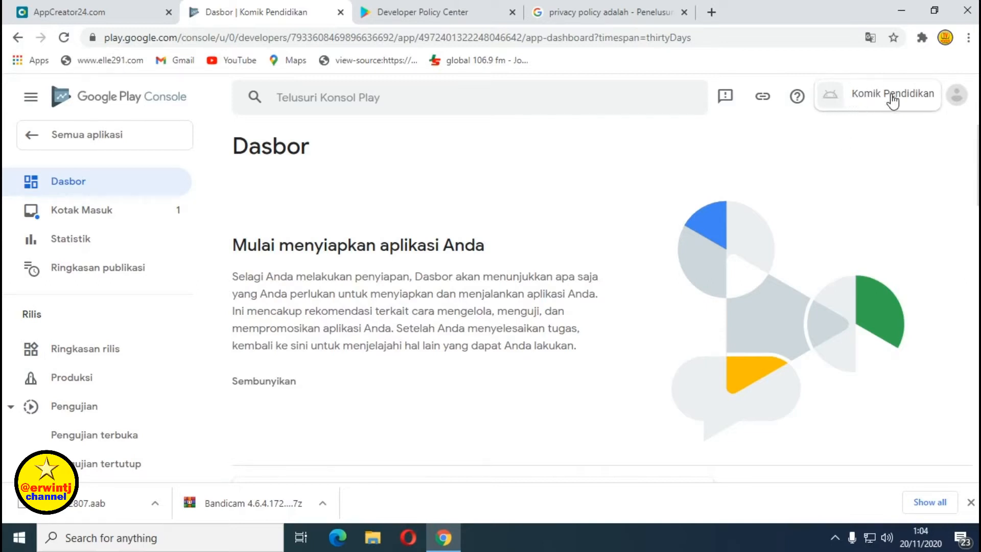
Expand the longer review-time notice on the Komik Pendidikan dashboard.
scroll(521, 225, "down", 3)
scroll(521, 225, "up", 3)
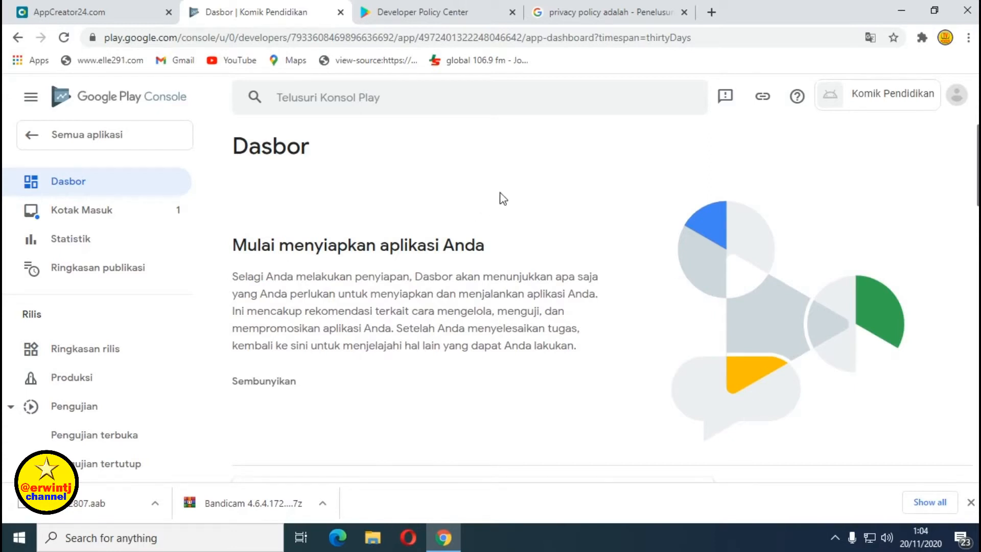
scroll(504, 198, "down", 2)
scroll(503, 198, "up", 2)
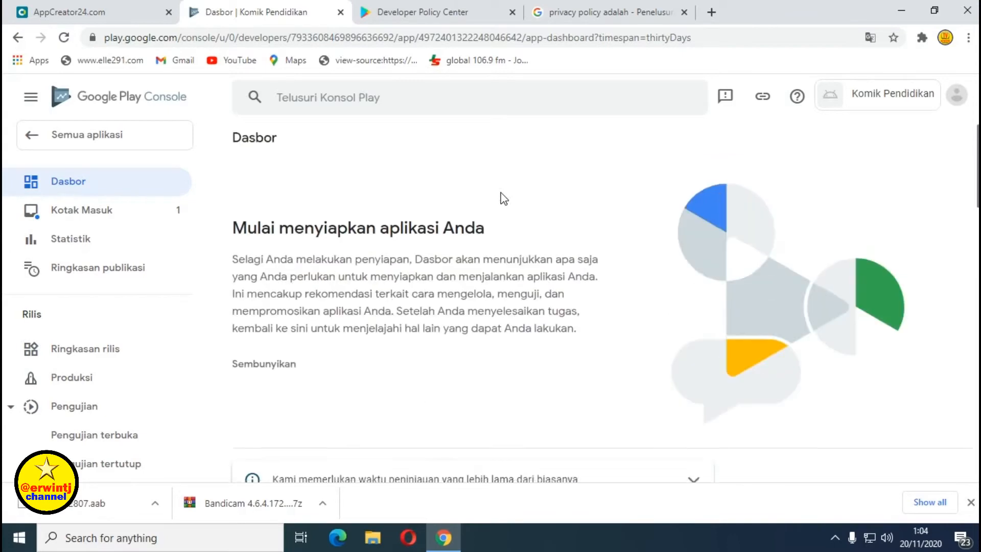
scroll(503, 198, "down", 3)
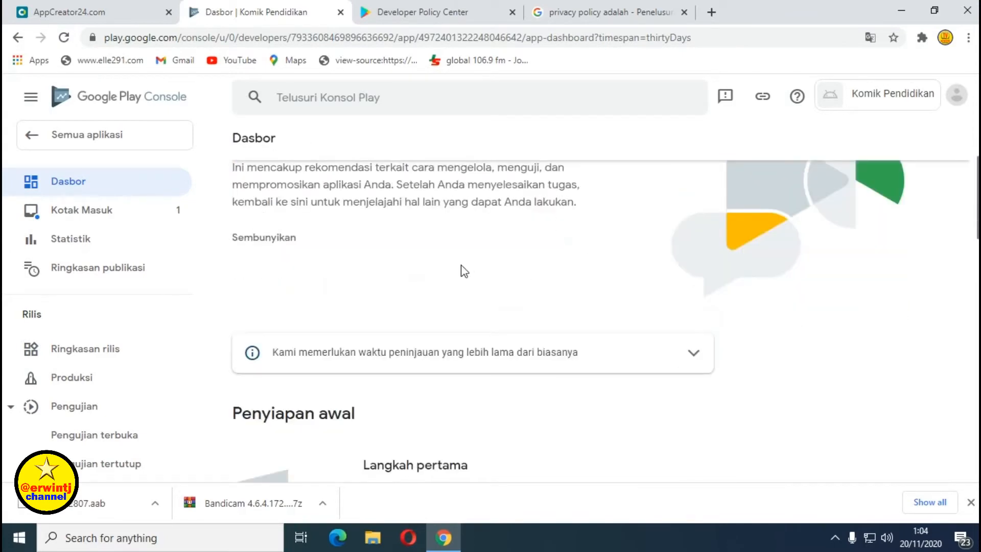
scroll(415, 249, "down", 2)
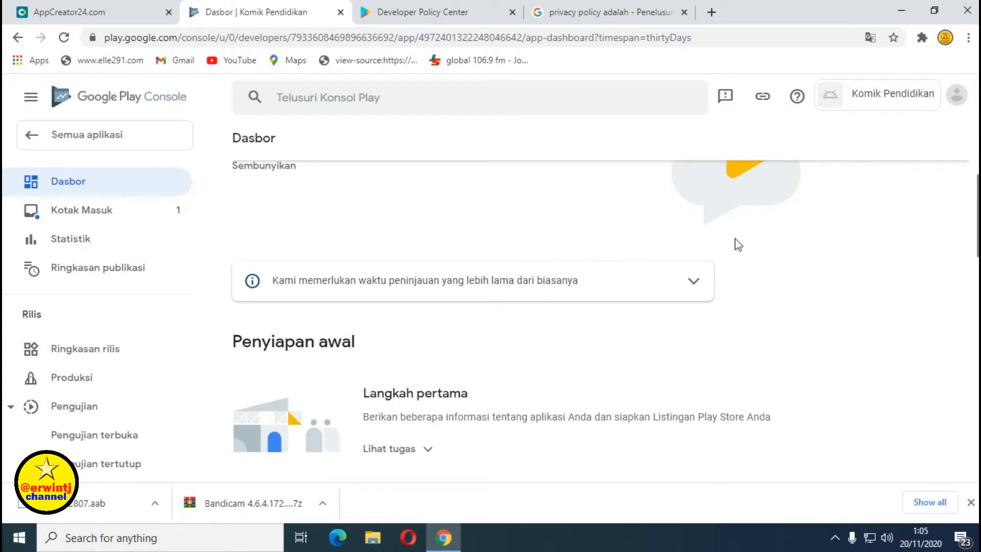
left_click(694, 286)
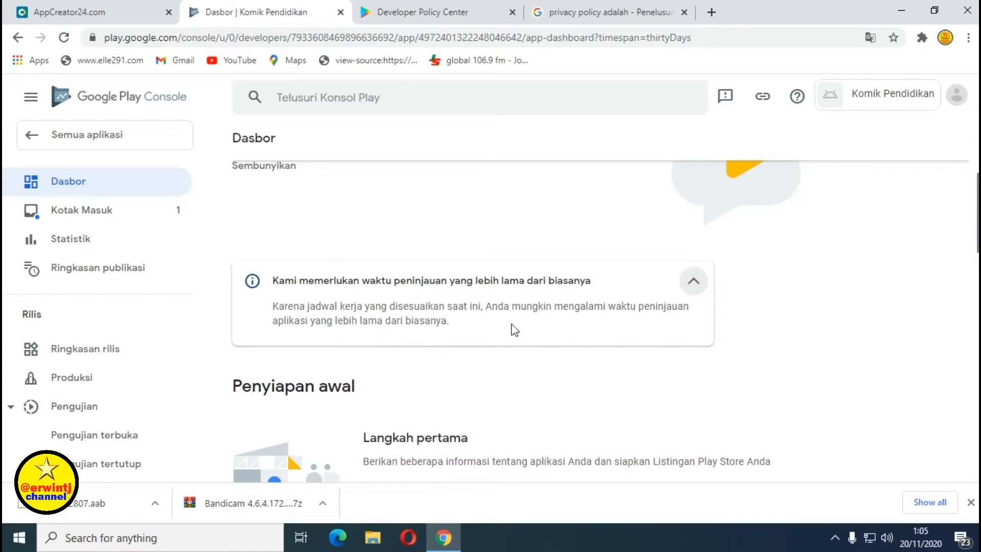
Show the Langkah pertama setup tasks and open the Akses aplikasi task.
scroll(516, 327, "down", 1)
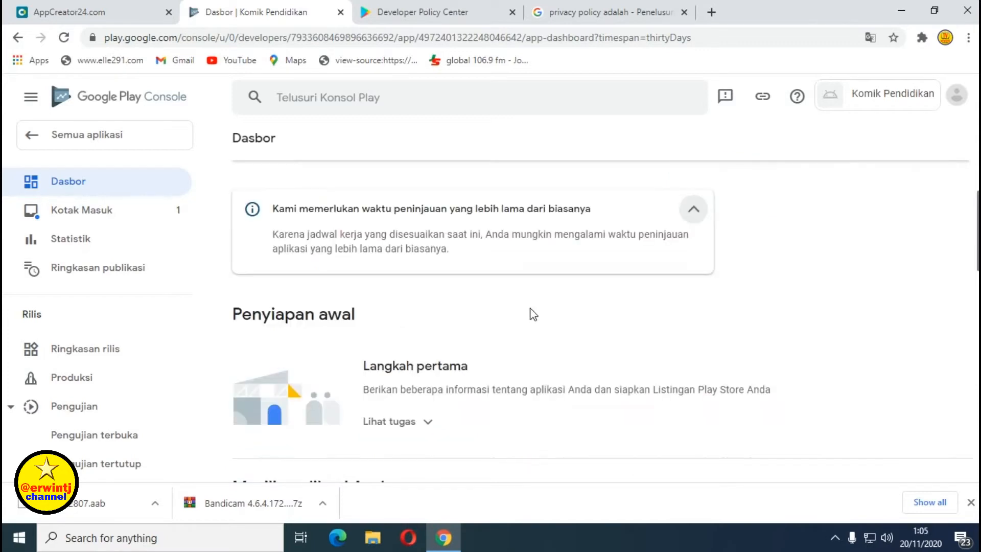
scroll(499, 264, "down", 1)
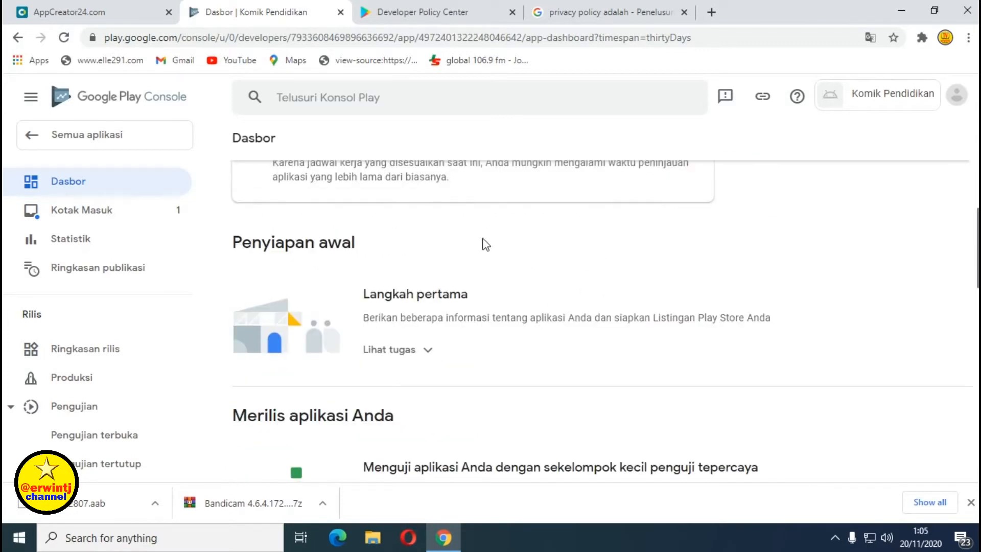
scroll(525, 232, "down", 1)
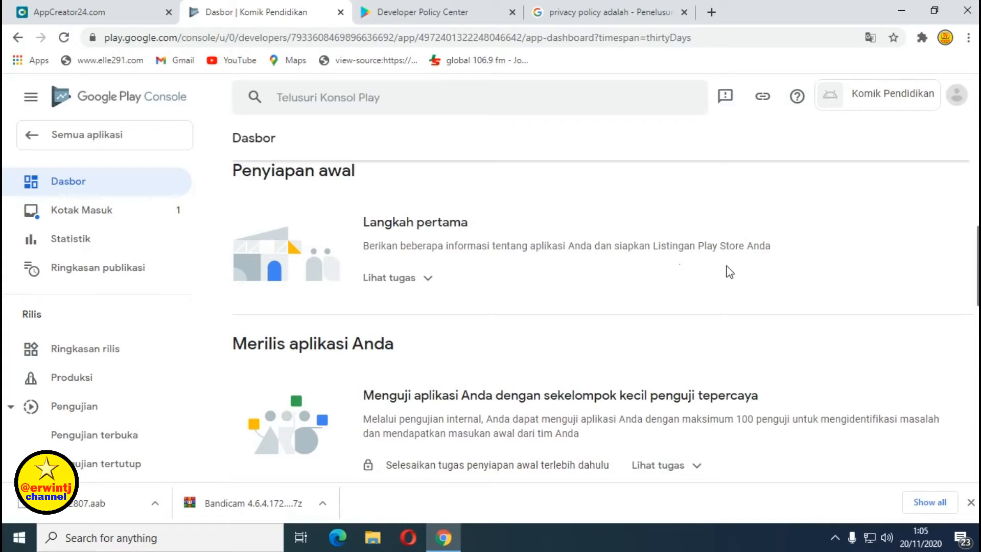
left_click(406, 281)
scroll(654, 308, "down", 1)
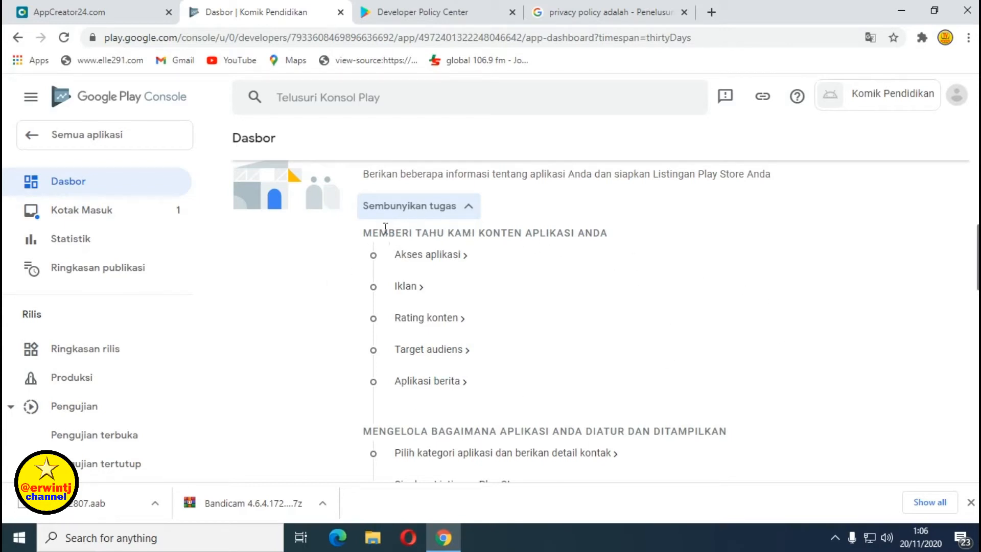
left_click(432, 254)
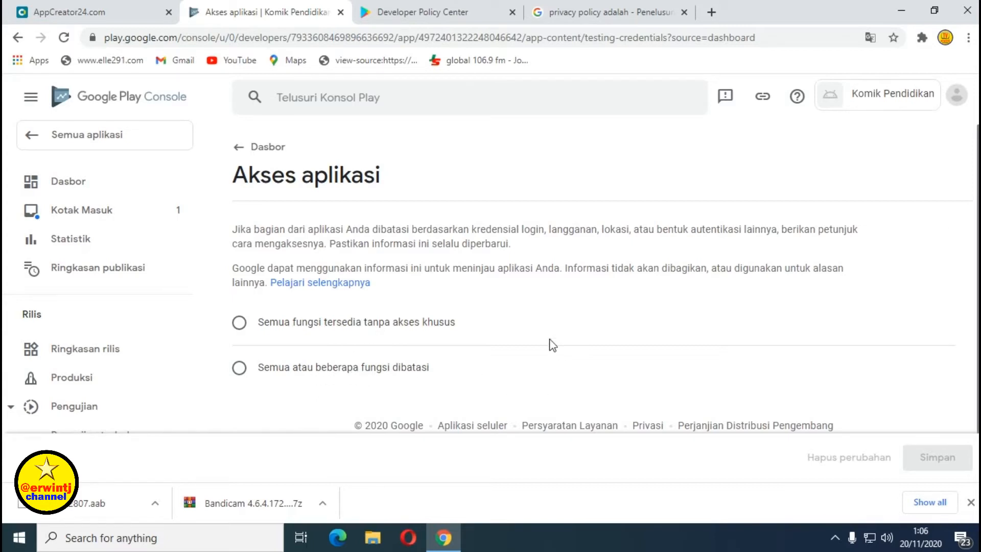
Choose 'Semua fungsi tersedia tanpa akses khusus', save it, and go back to the Dasbor.
left_click(240, 323)
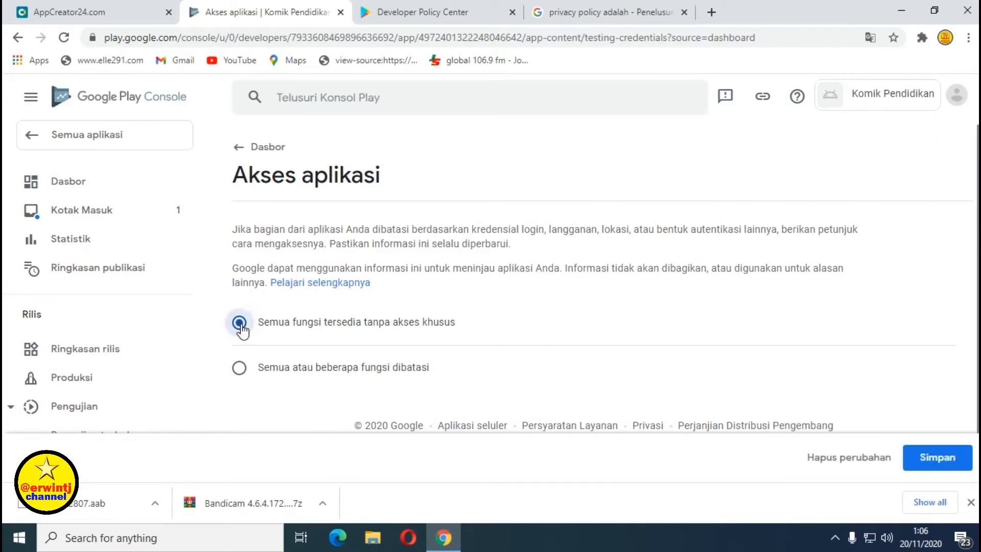
scroll(572, 325, "down", 1)
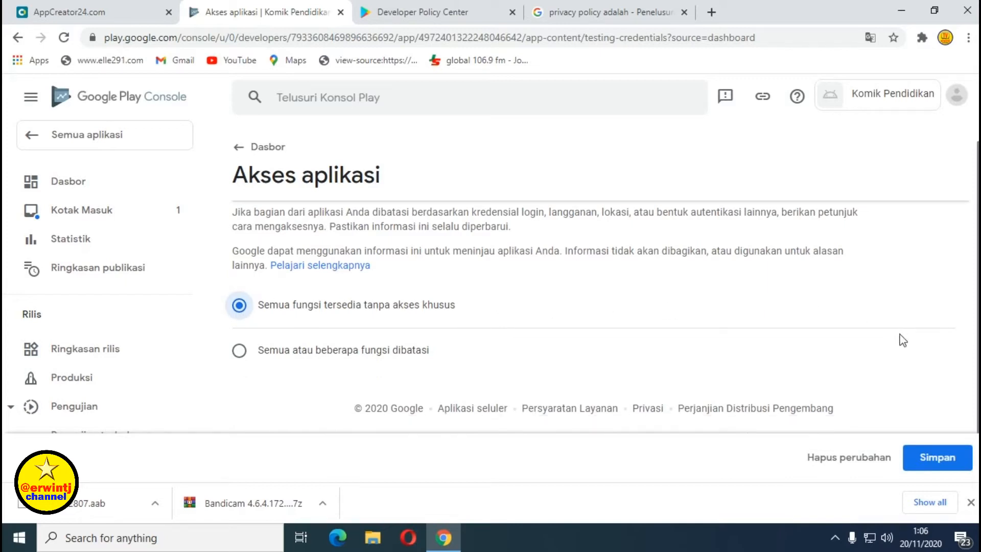
left_click(938, 458)
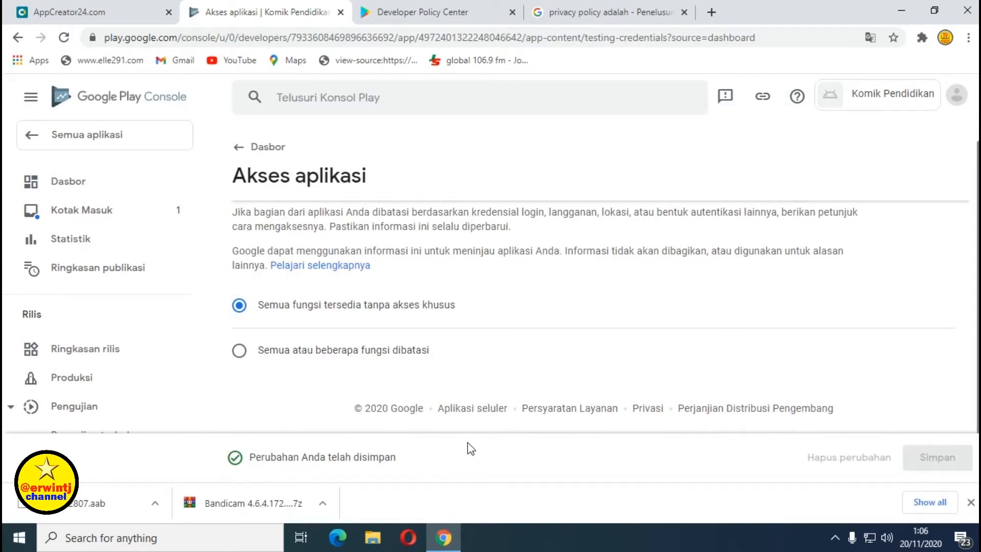
scroll(467, 448, "up", 1)
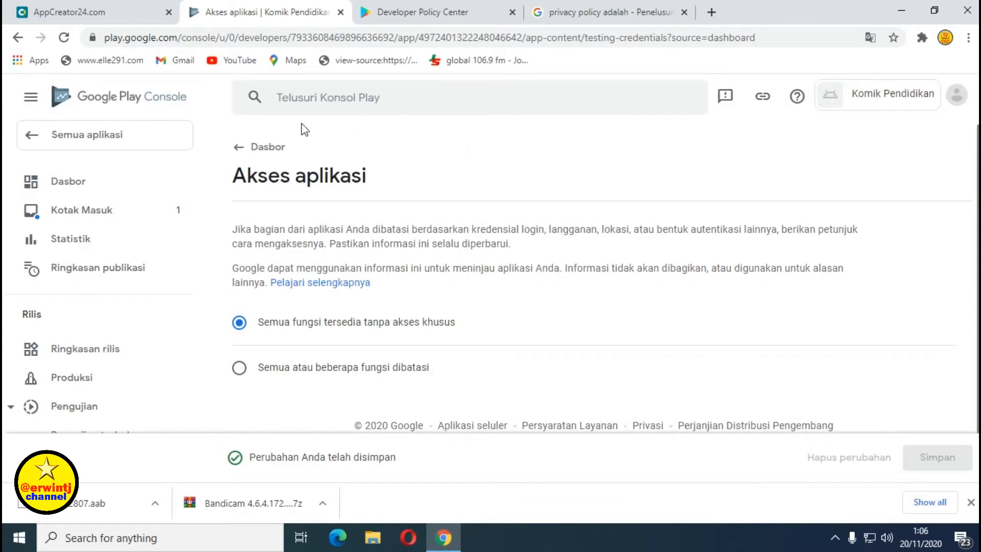
left_click(241, 152)
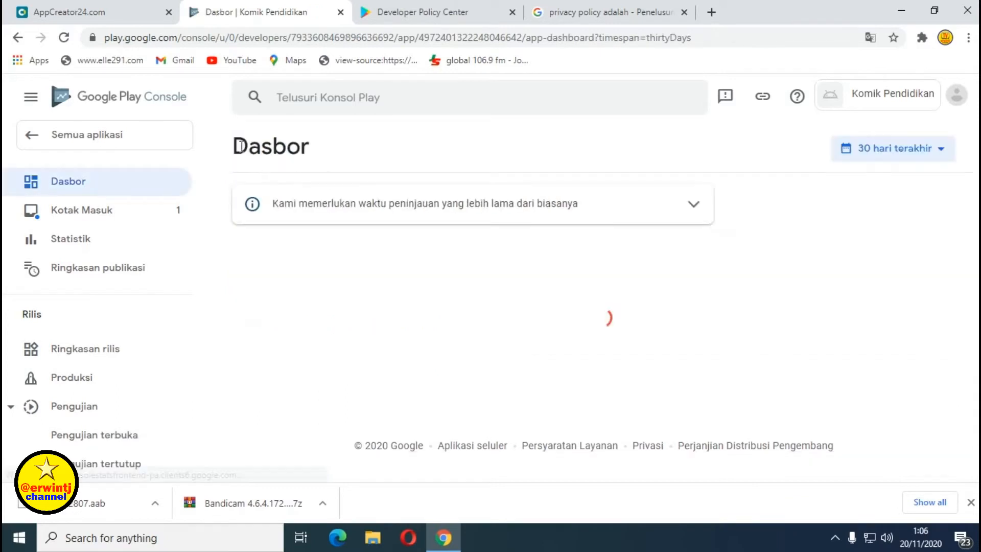
In the Iklan task, answer 'Ya, aplikasi saya berisi iklan', save, and return to the Dasbor.
scroll(409, 256, "down", 3)
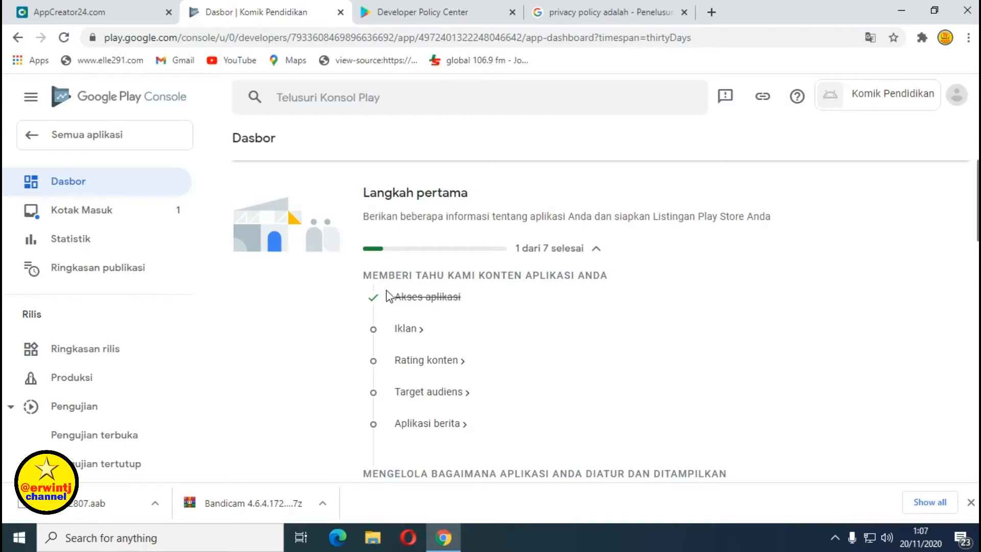
left_click(406, 329)
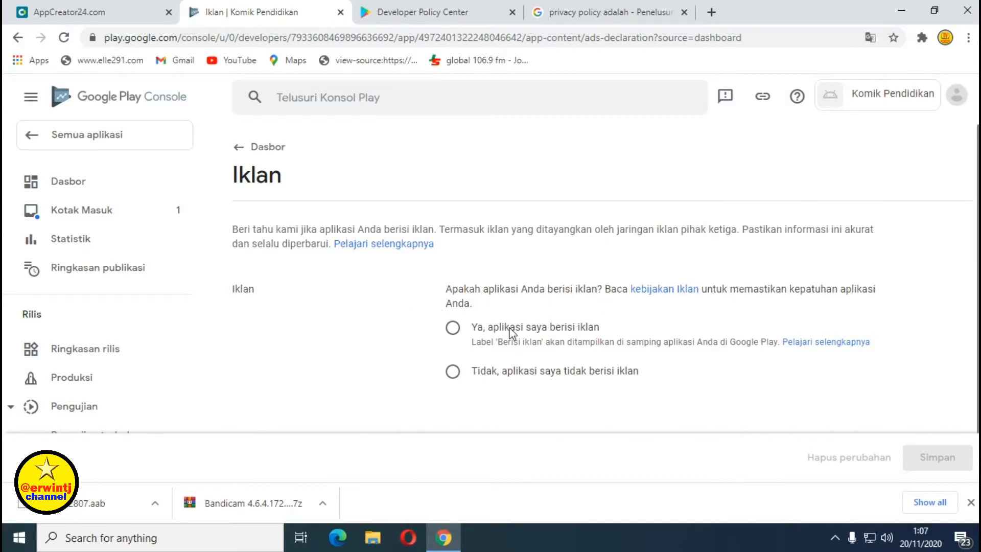
left_click(453, 330)
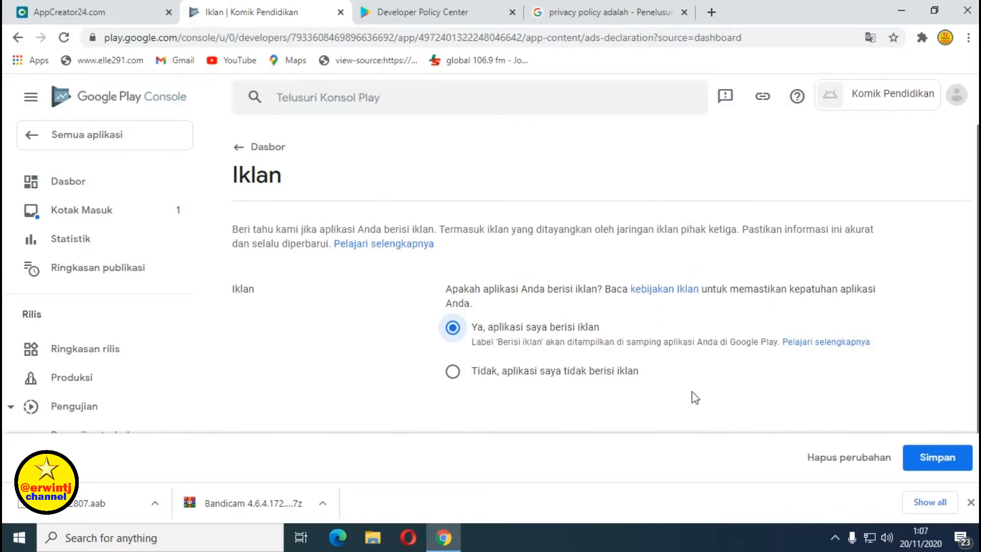
left_click(942, 464)
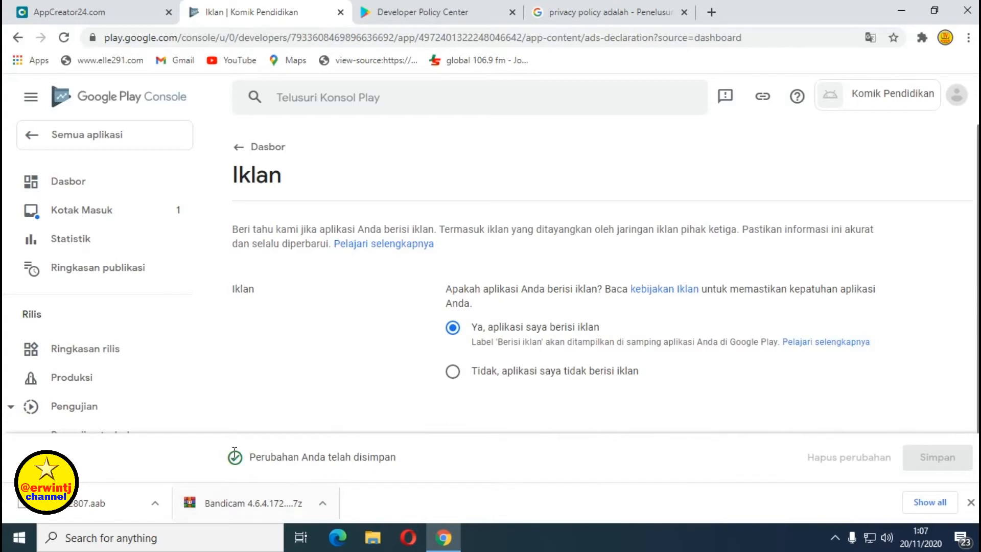
left_click(239, 148)
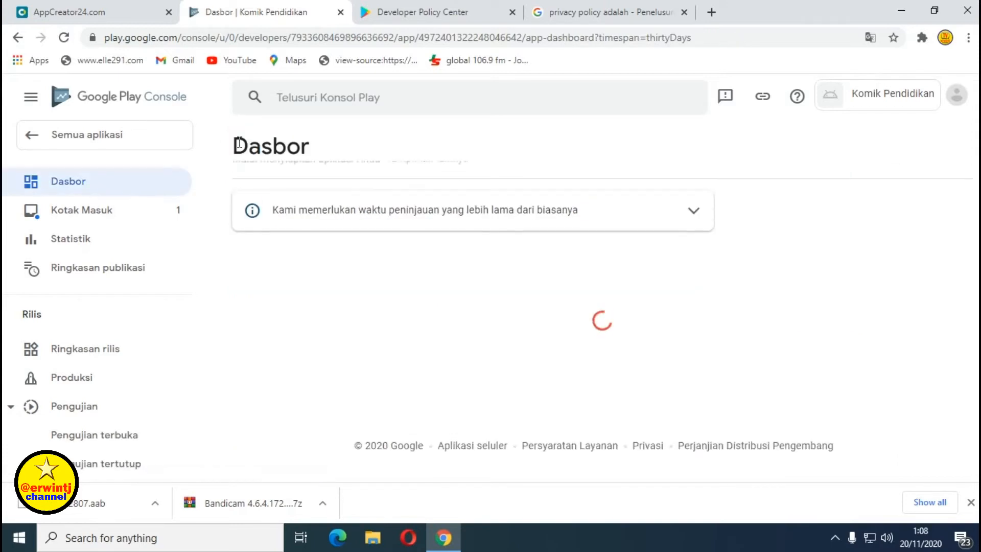
Open the Rating konten task from the dashboard checklist and start its questionnaire.
scroll(456, 273, "down", 3)
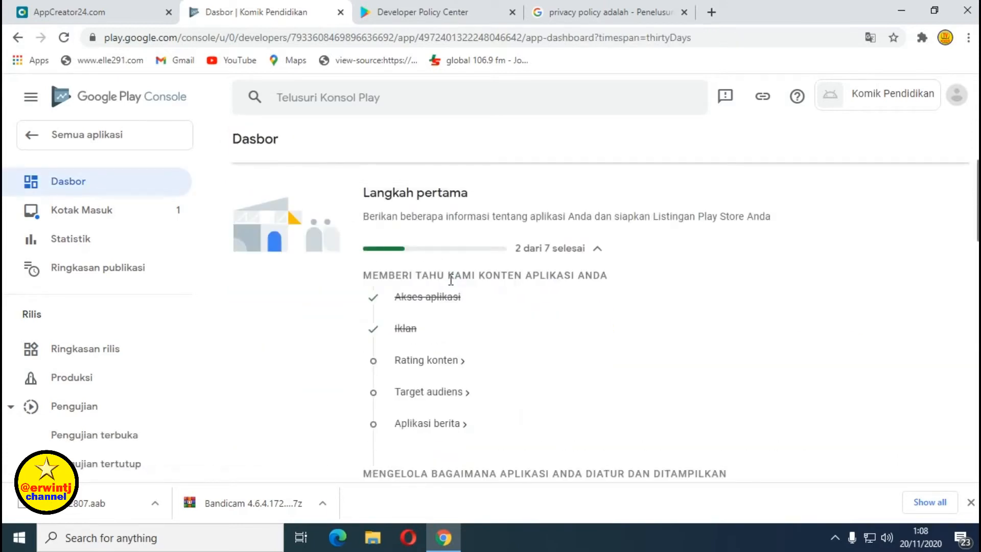
left_click(436, 362)
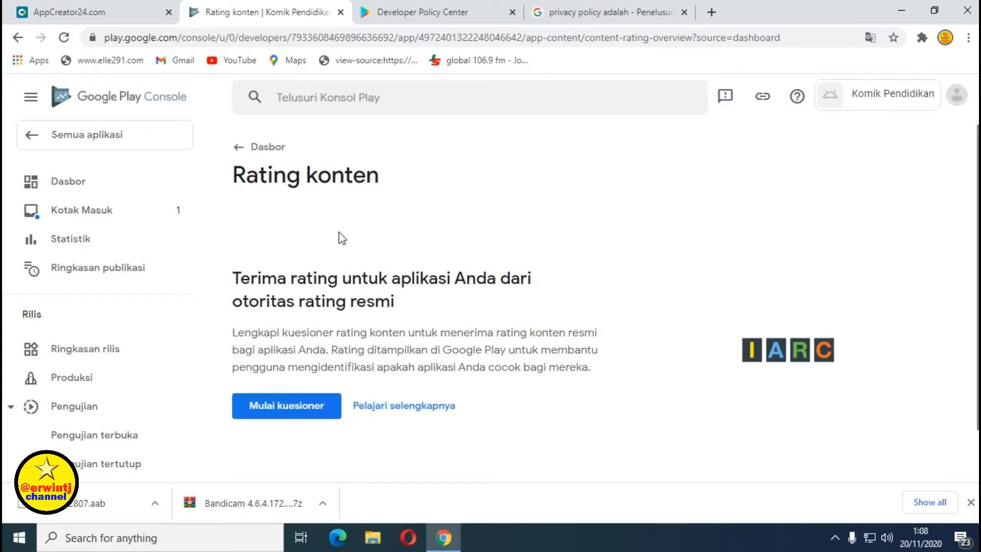
scroll(352, 225, "down", 1)
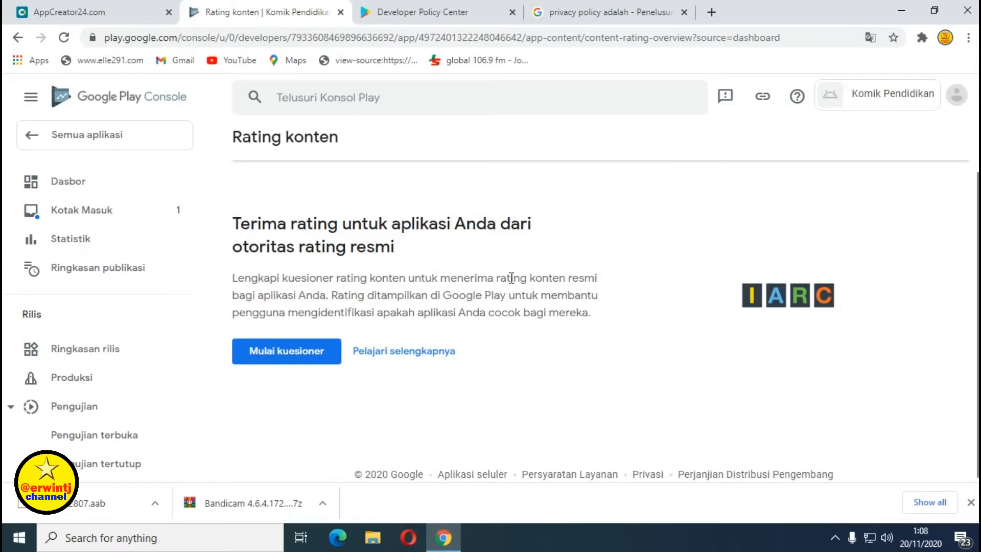
left_click(272, 356)
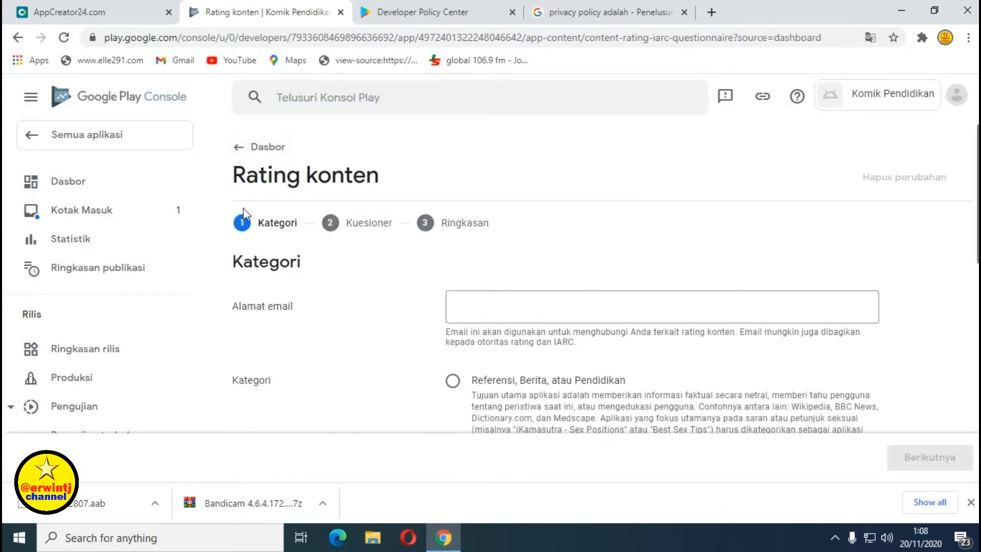
Enter the contact email address for the content rating.
left_click(454, 311)
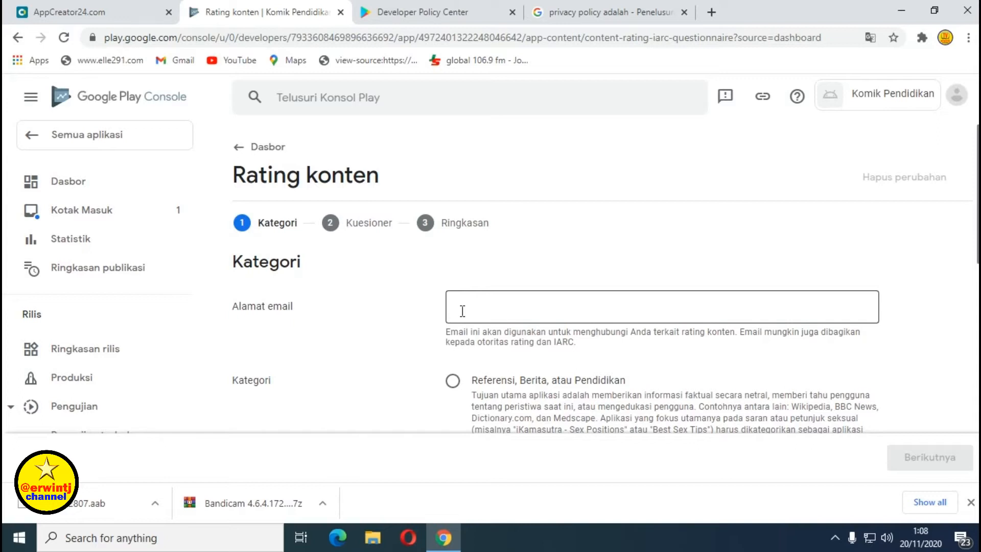
left_click(462, 310)
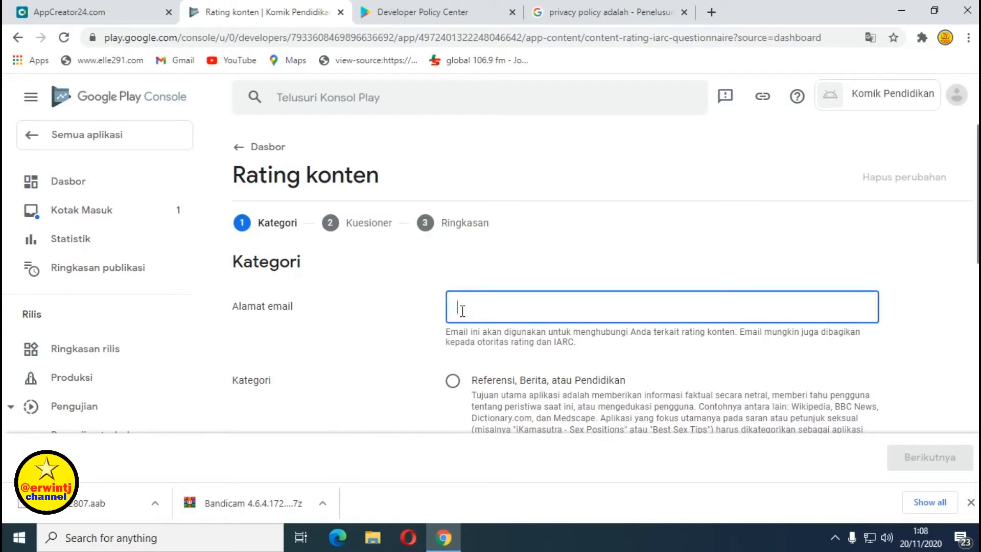
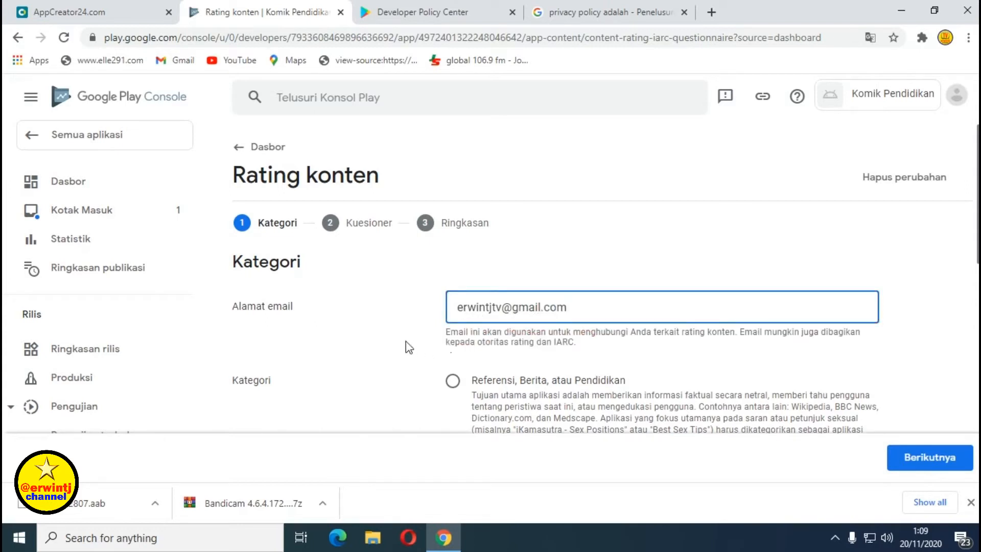
Choose the Referensi, Berita, atau Pendidikan category and advance to the questionnaire.
scroll(367, 328, "down", 2)
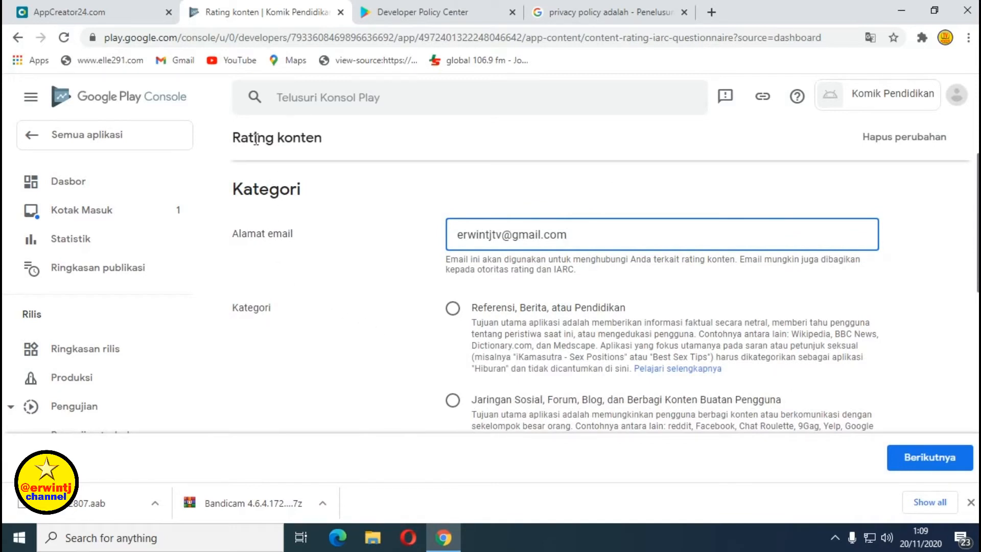
scroll(352, 261, "down", 2)
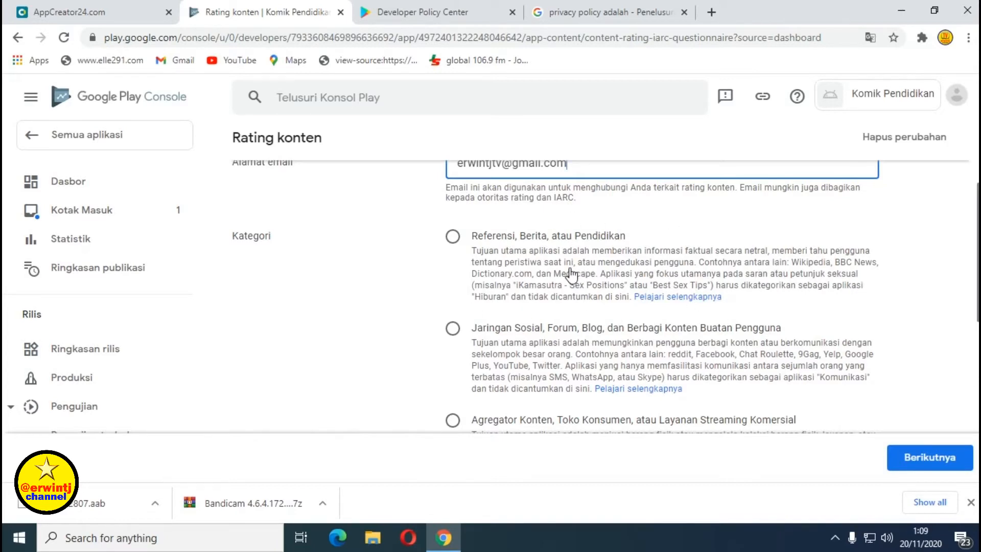
scroll(572, 276, "down", 1)
scroll(558, 324, "down", 1)
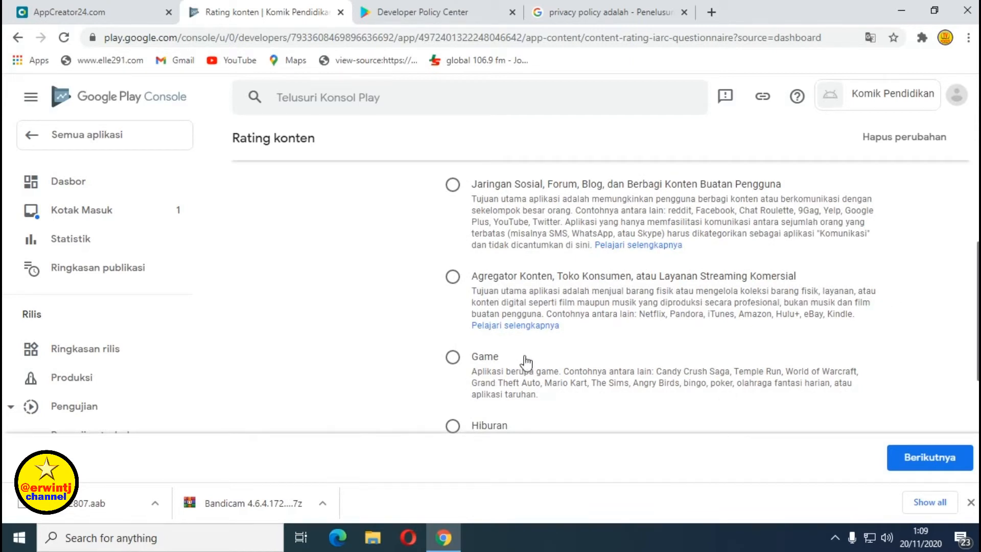
scroll(529, 361, "down", 1)
scroll(565, 353, "down", 1)
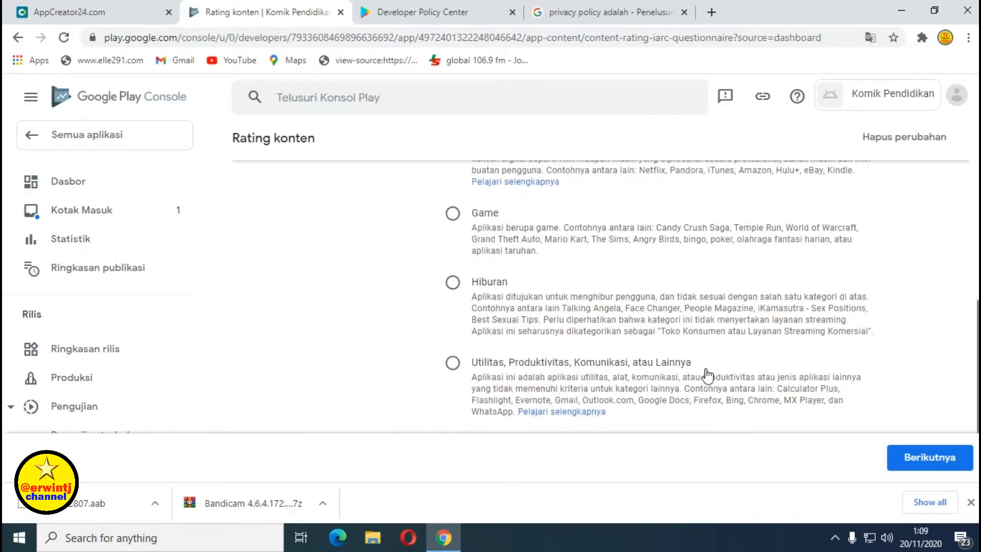
scroll(723, 311, "up", 4)
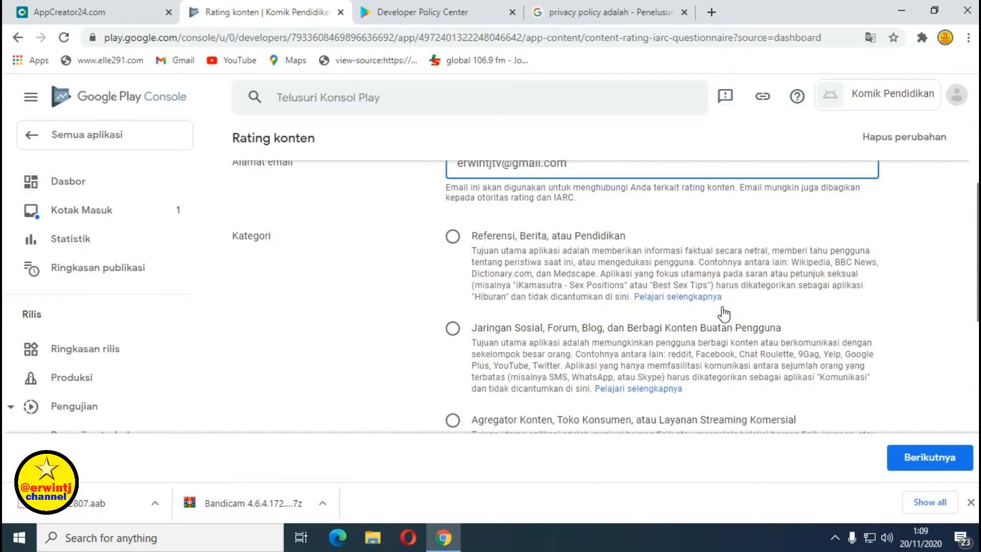
left_click(453, 238)
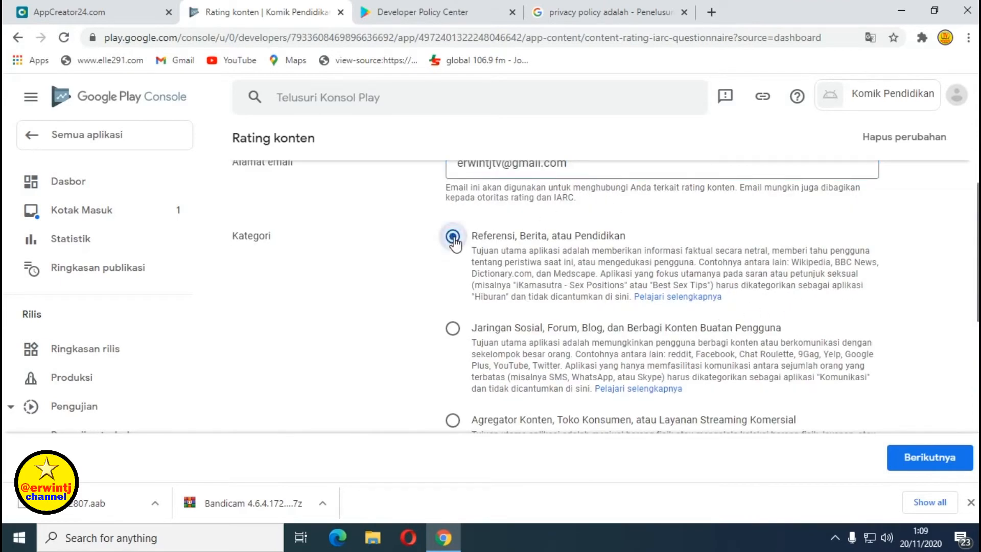
left_click(927, 457)
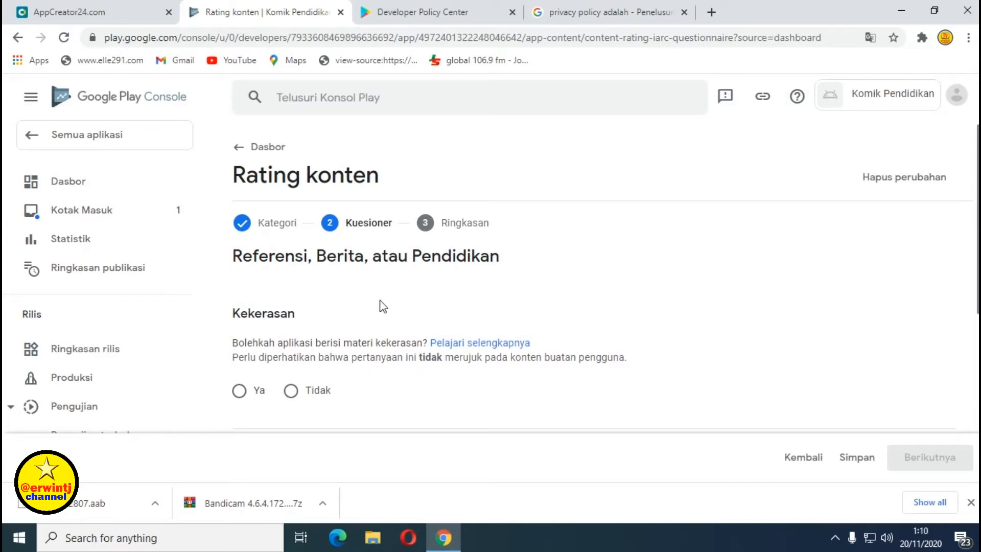
Answer Tidak to the Kekerasan, Seksualitas, Bahasa and Zat Terlarang questions.
scroll(379, 301, "down", 2)
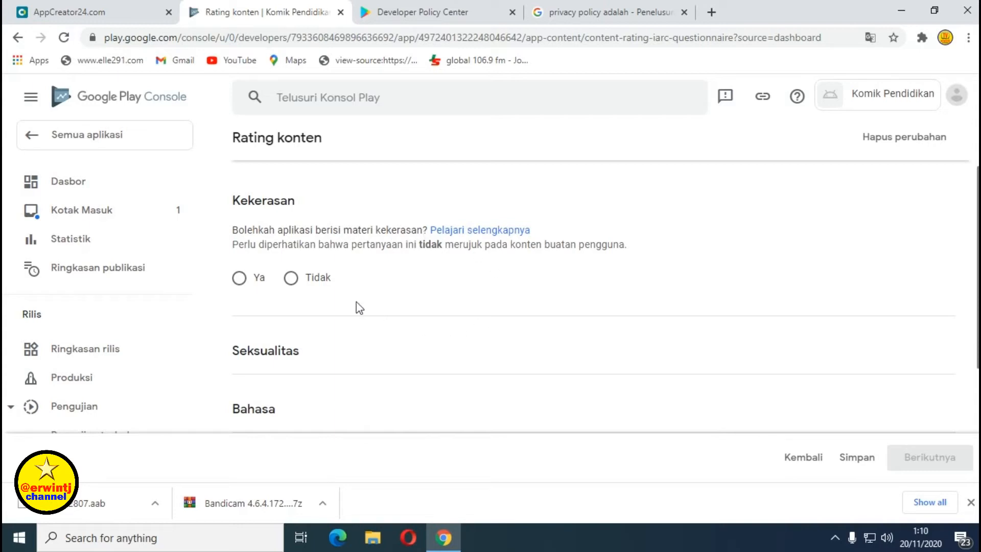
left_click(304, 281)
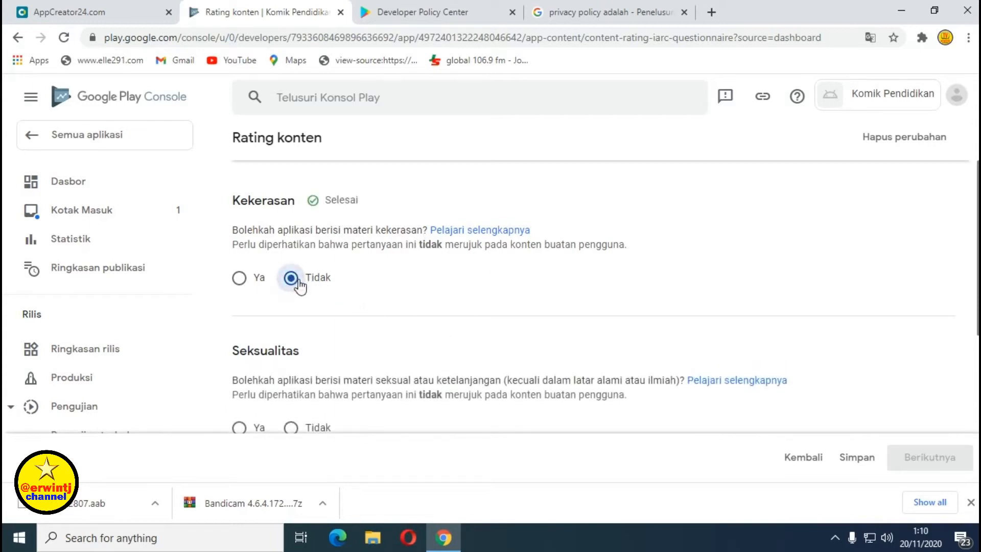
scroll(383, 290, "down", 2)
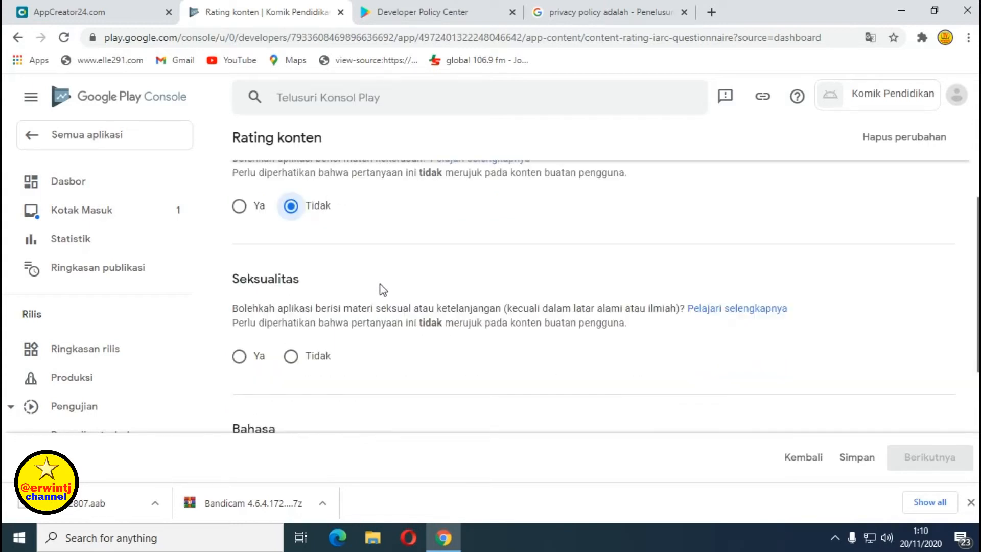
scroll(383, 290, "up", 1)
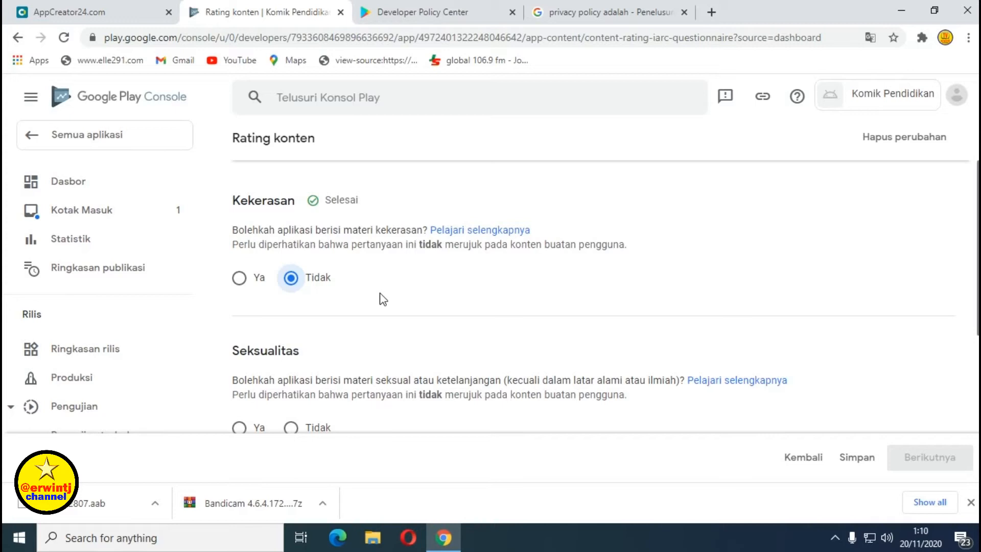
scroll(384, 299, "down", 1)
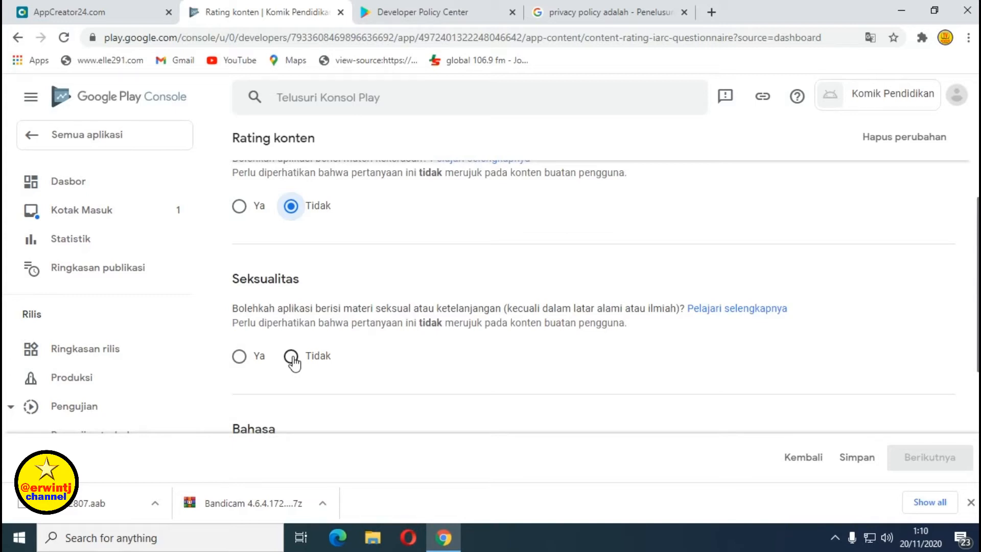
left_click(291, 356)
scroll(401, 365, "down", 3)
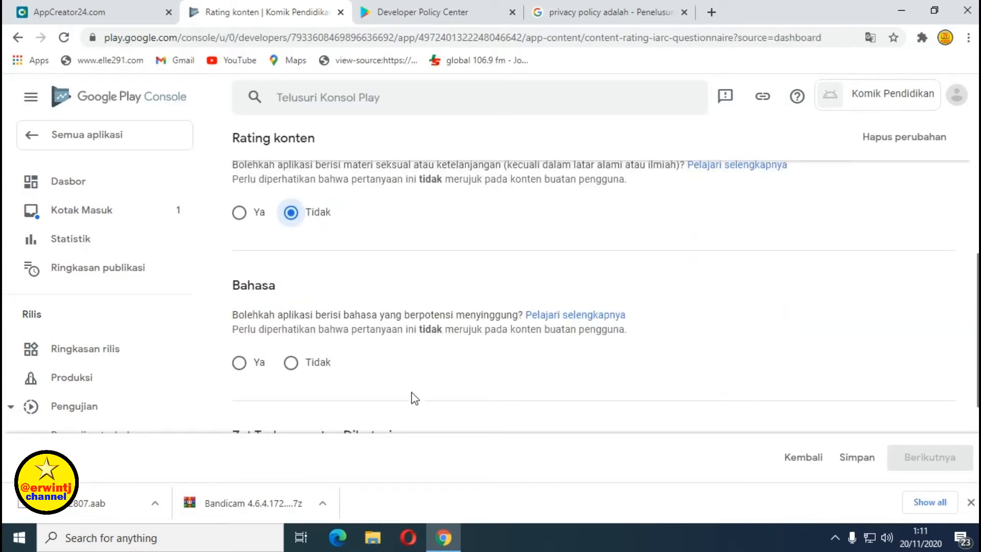
left_click(290, 363)
scroll(409, 369, "down", 4)
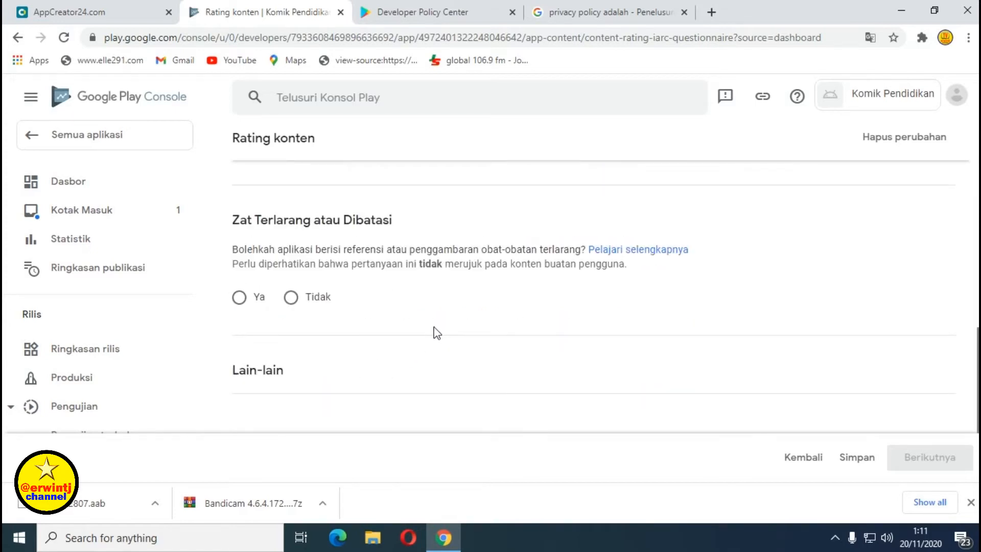
left_click(291, 297)
Answer Tidak to the user interaction, location sharing and digital purchase questions.
scroll(394, 323, "down", 2)
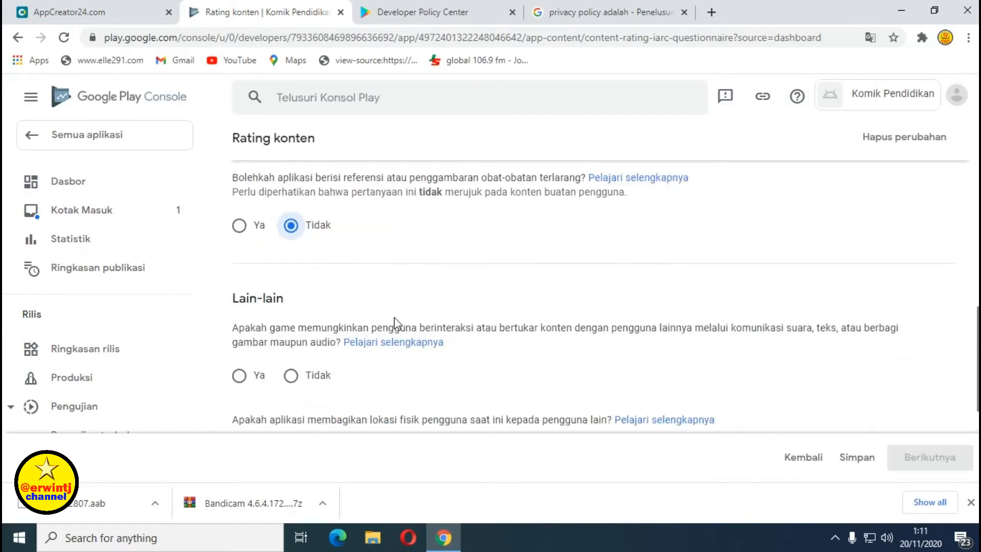
scroll(394, 323, "down", 2)
left_click(291, 303)
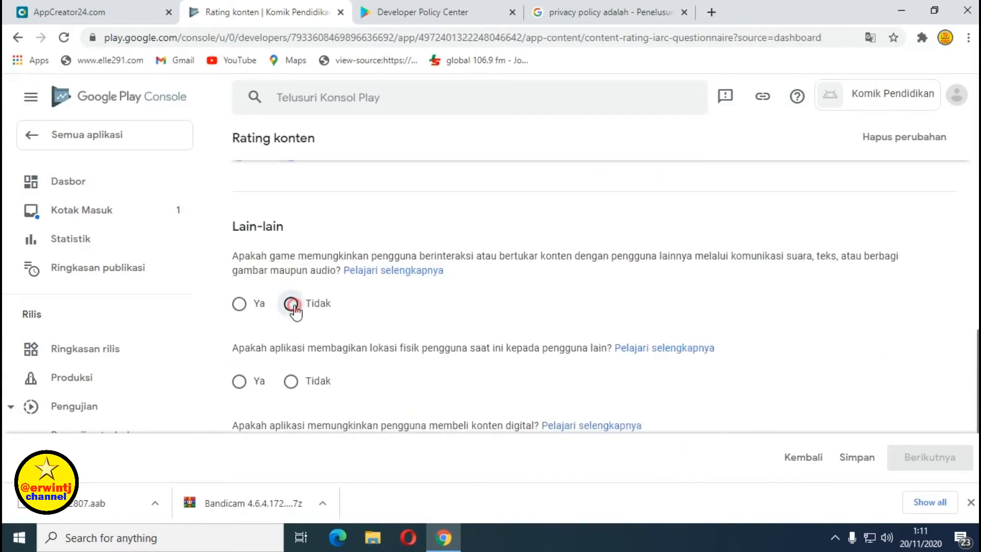
scroll(409, 314, "down", 1)
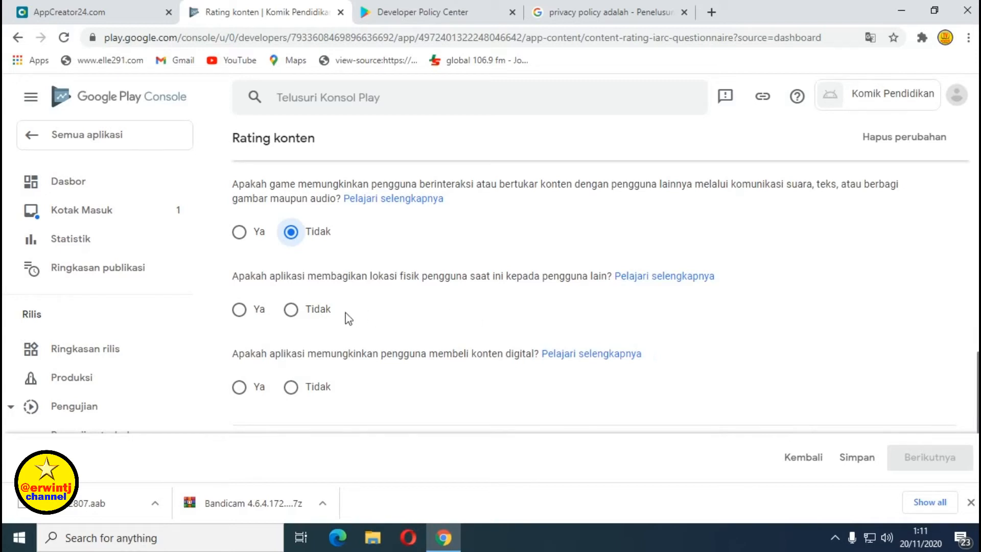
left_click(291, 309)
scroll(420, 316, "down", 1)
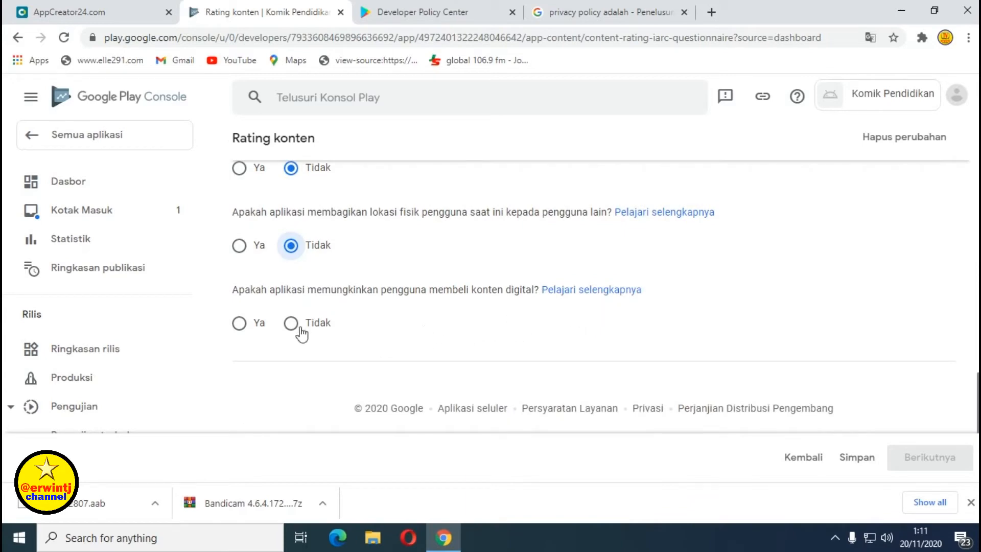
left_click(290, 323)
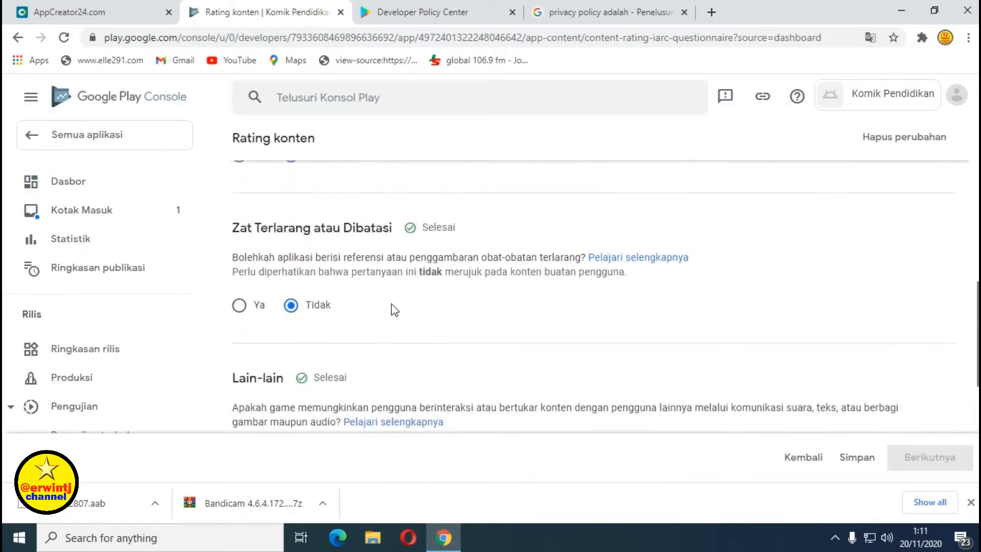
scroll(395, 310, "up", 5)
scroll(394, 310, "up", 5)
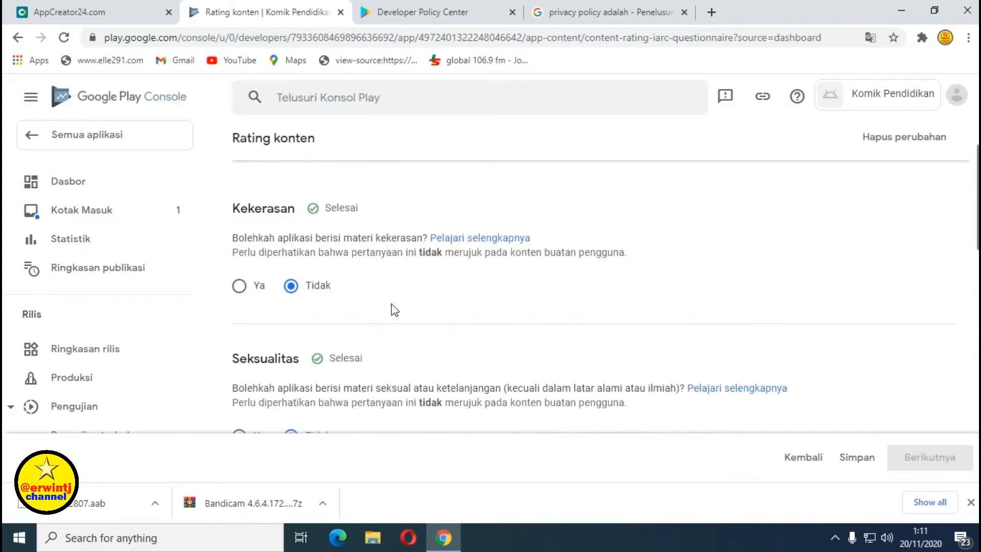
scroll(362, 318, "down", 6)
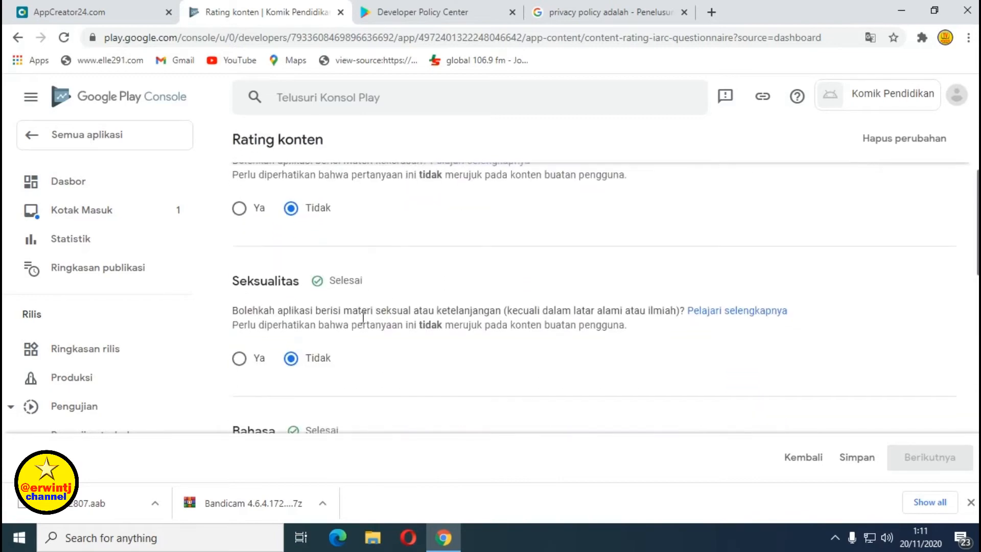
scroll(363, 318, "down", 10)
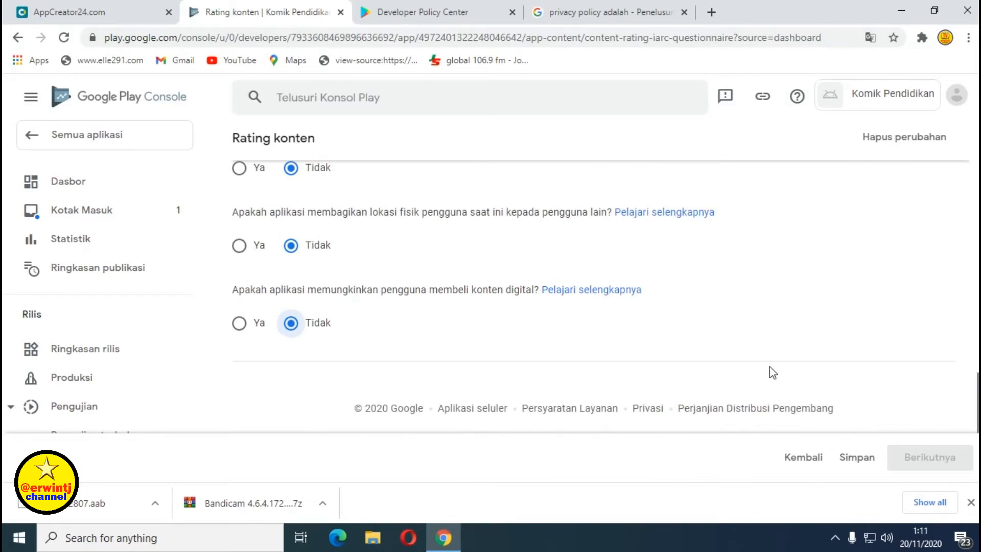
Save the questionnaire answers and move on to the rating summary.
left_click(859, 460)
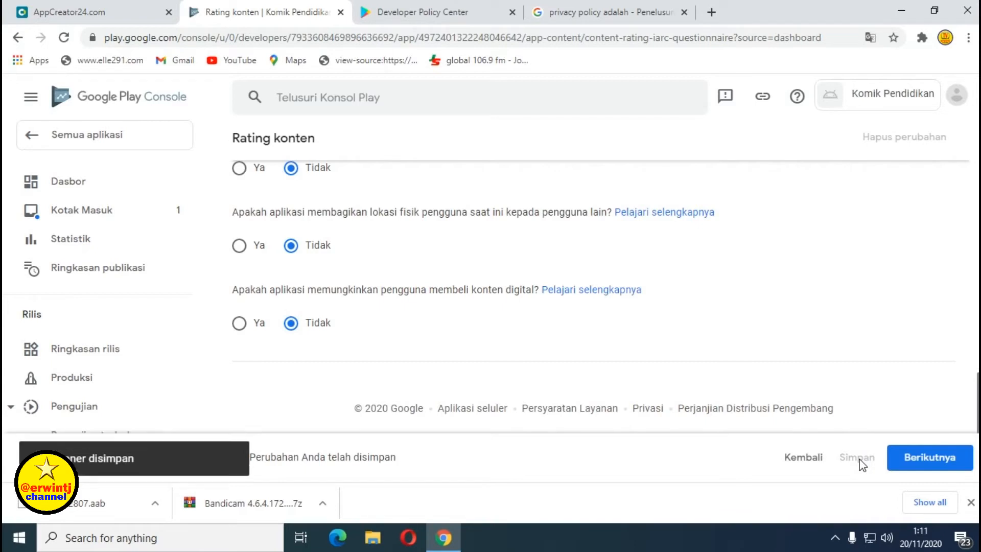
left_click(923, 462)
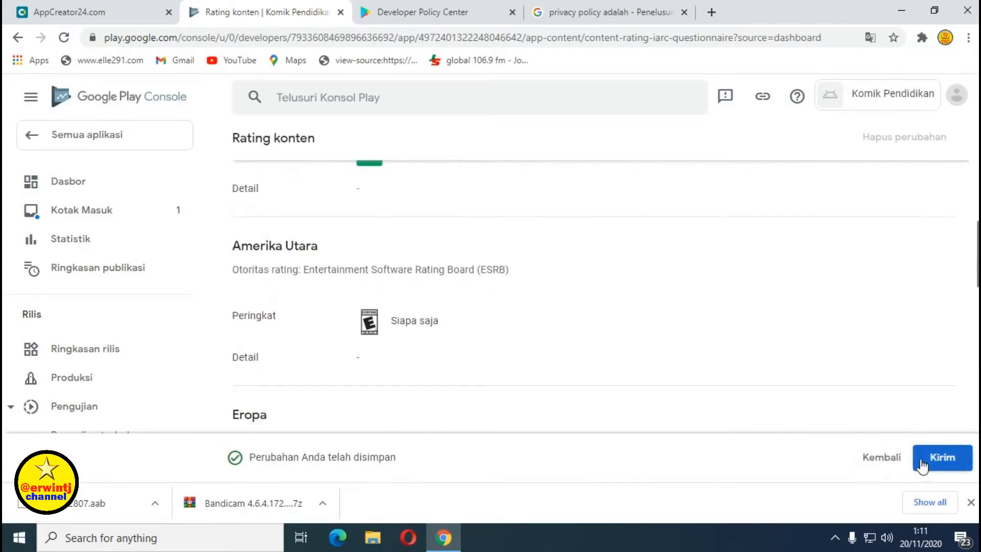
scroll(622, 338, "up", 10)
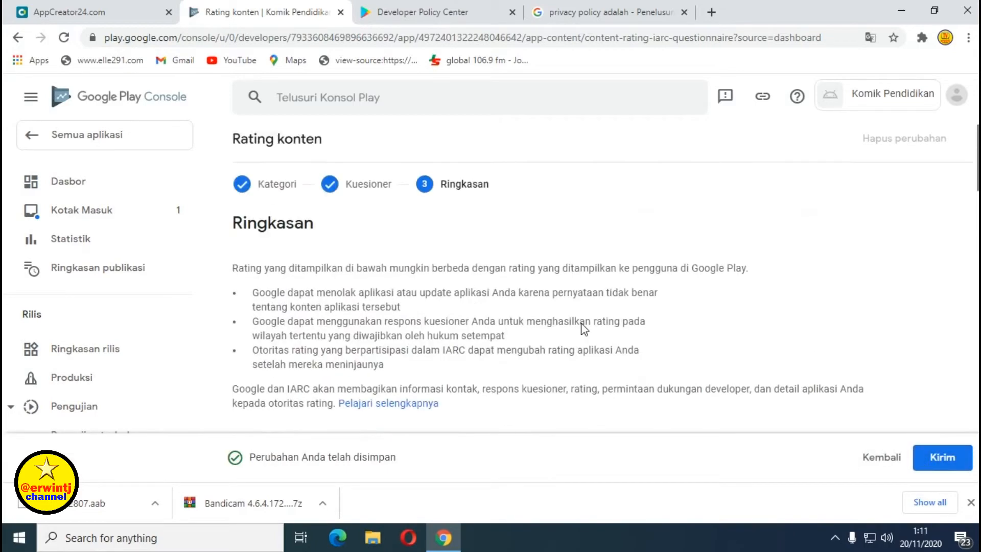
scroll(584, 329, "up", 1)
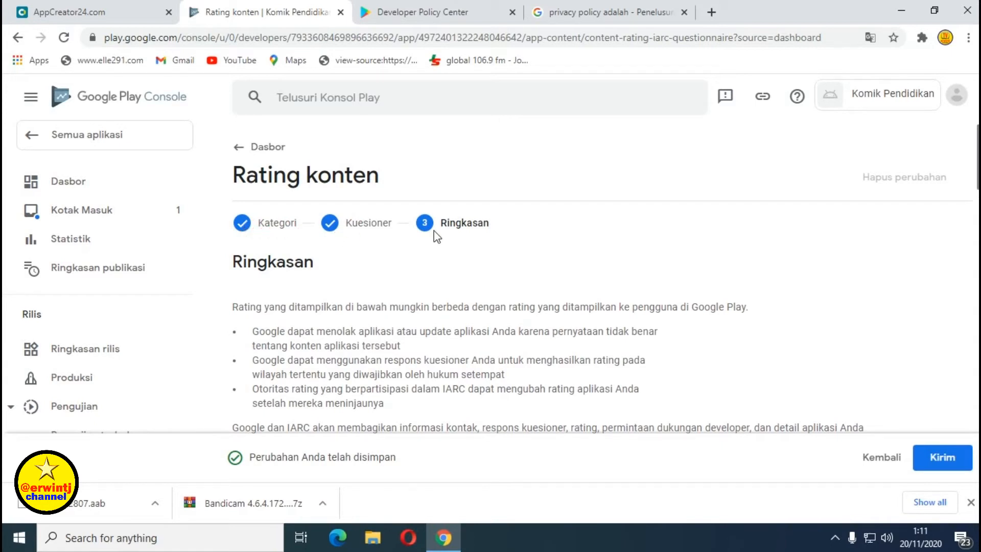
scroll(346, 251, "down", 2)
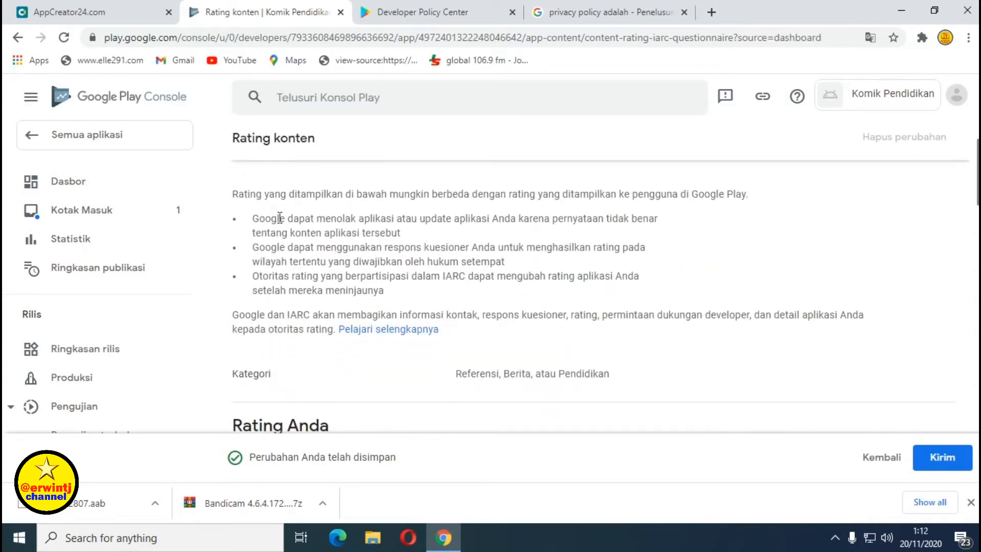
scroll(370, 236, "down", 4)
scroll(459, 256, "down", 5)
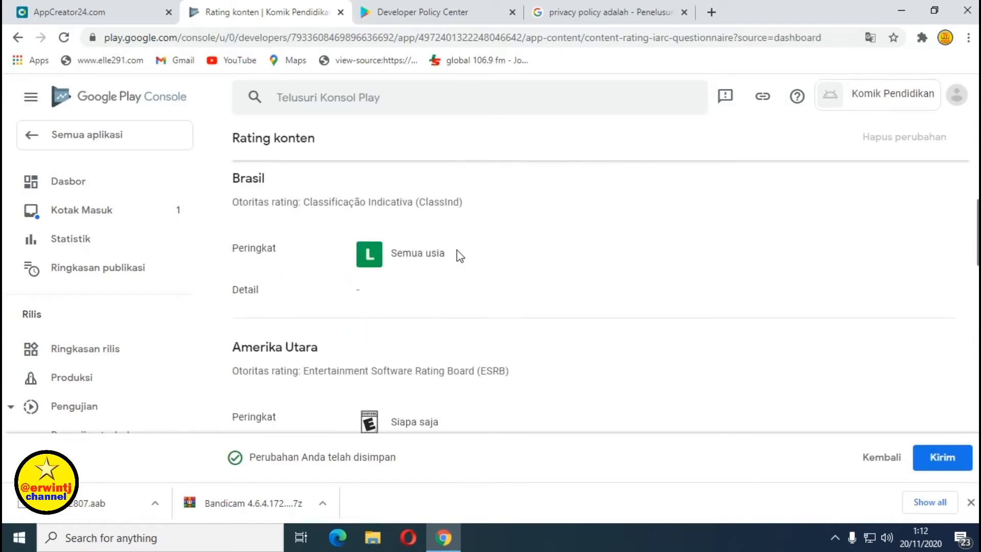
Review the regional ratings down to Korea Selatan and submit the questionnaire.
scroll(461, 255, "up", 1)
scroll(464, 257, "up", 3)
scroll(461, 258, "down", 3)
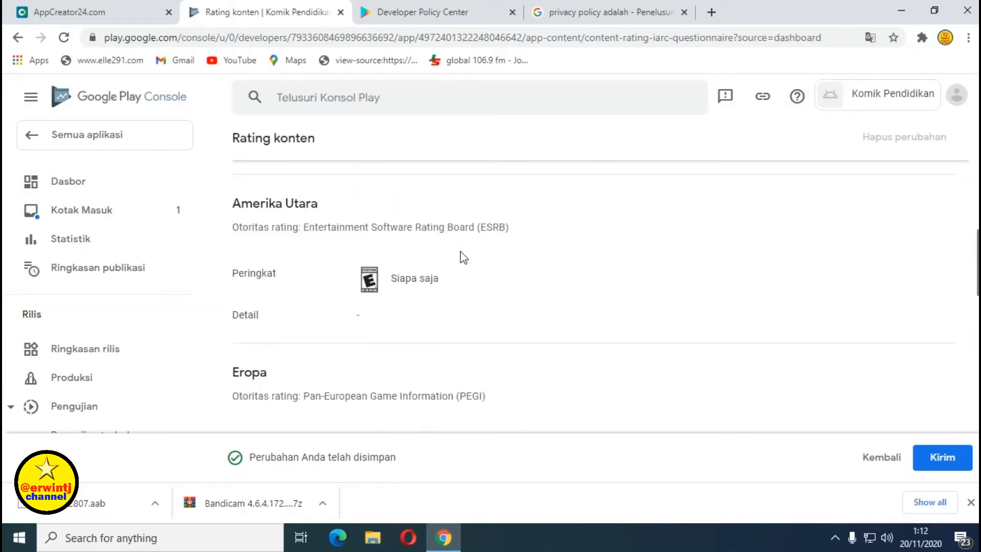
scroll(488, 263, "down", 3)
scroll(511, 271, "down", 1)
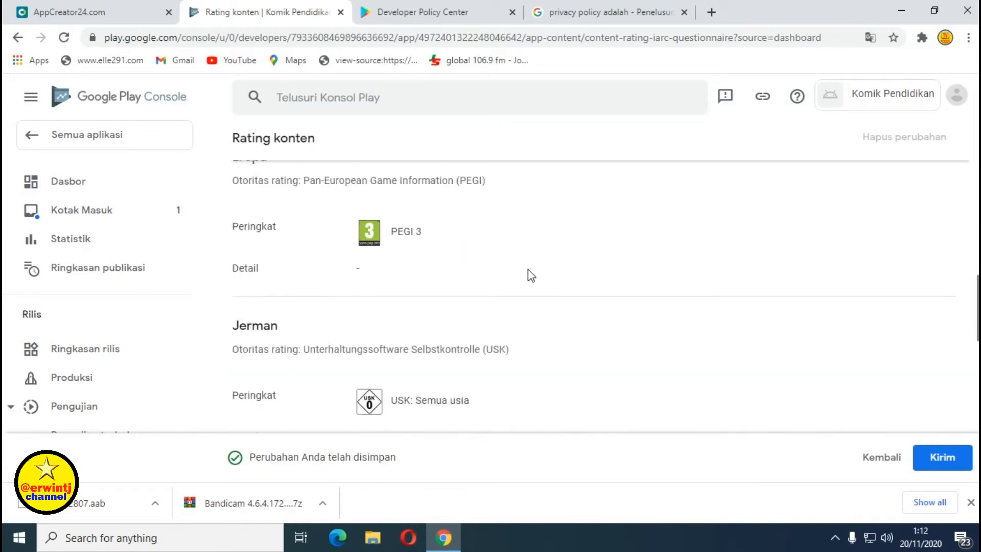
scroll(510, 270, "down", 2)
scroll(529, 276, "down", 4)
scroll(530, 274, "down", 3)
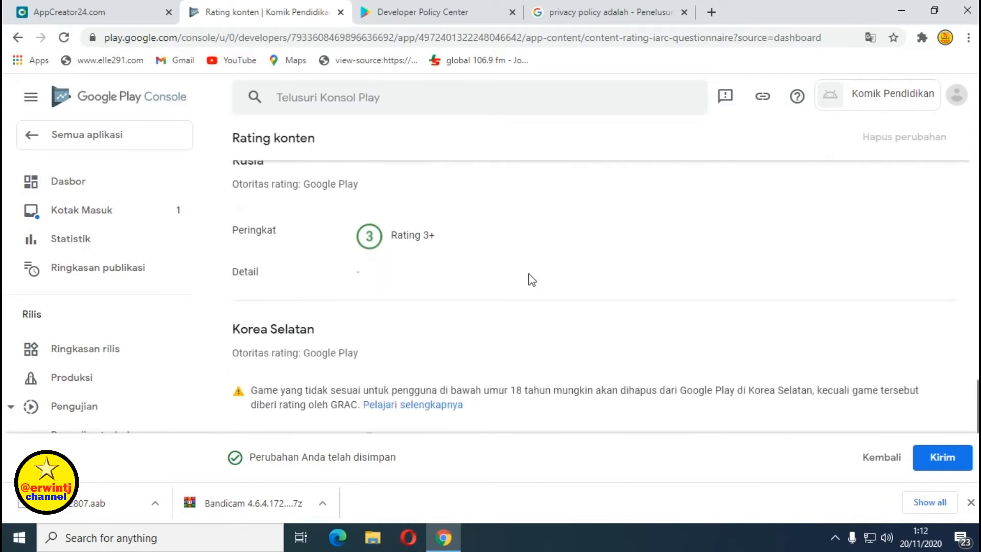
scroll(529, 274, "down", 3)
scroll(528, 274, "down", 1)
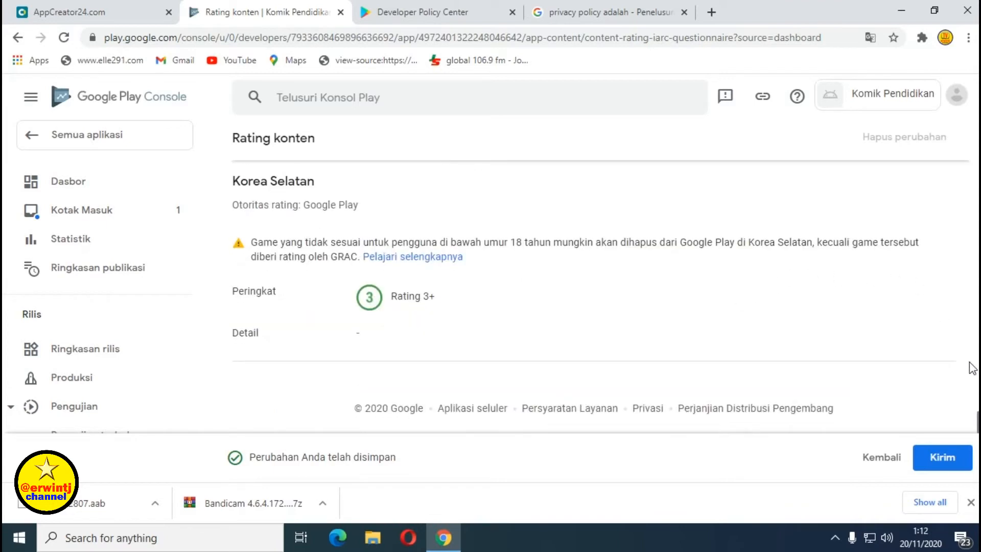
left_click(951, 459)
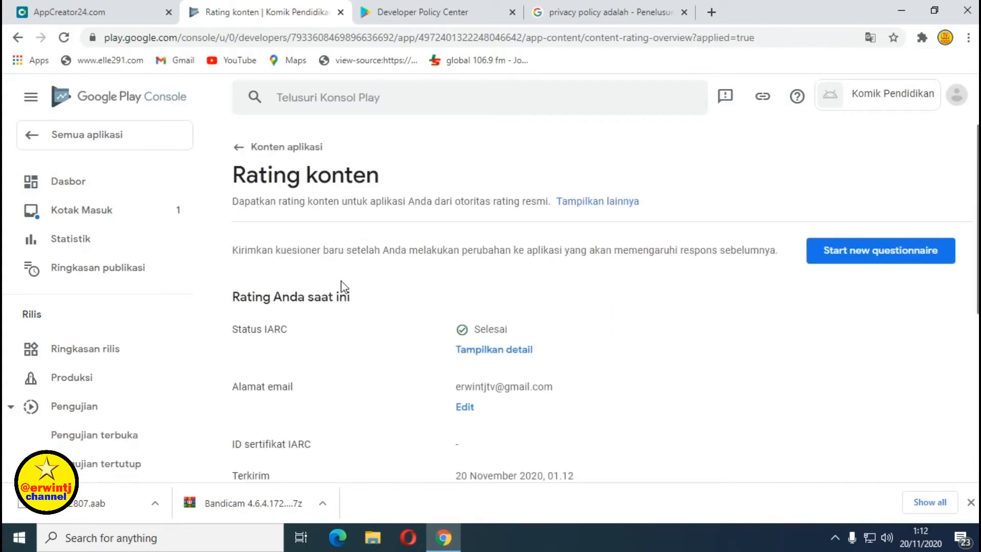
Confirm the Selesai status and rating badges, then show the detailed rating breakdown.
scroll(369, 285, "down", 1)
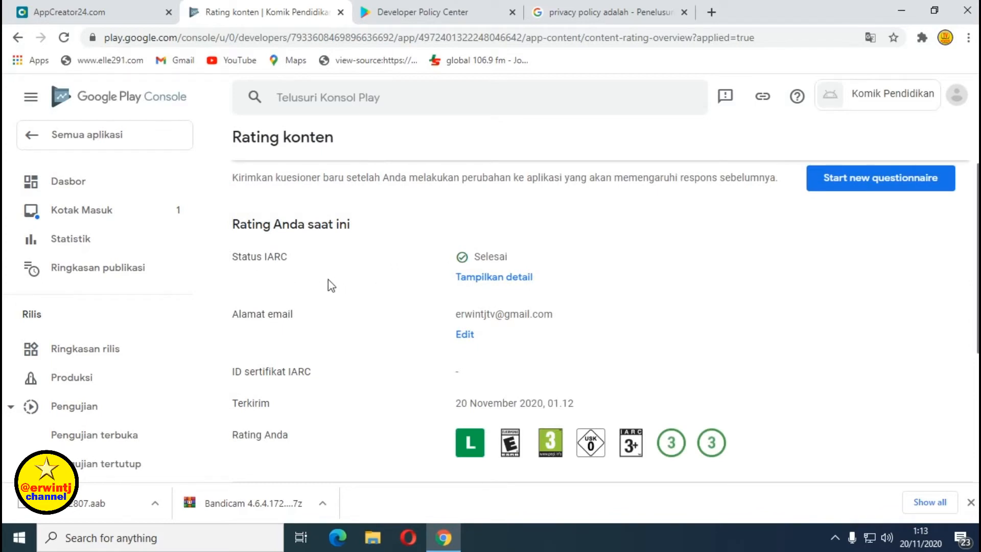
scroll(329, 285, "up", 1)
scroll(329, 285, "down", 1)
scroll(648, 321, "down", 1)
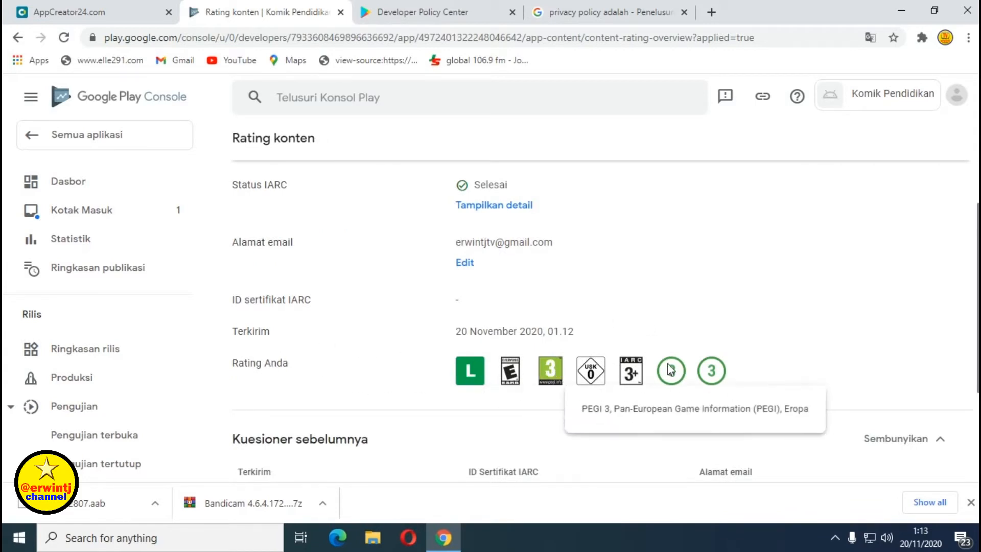
scroll(460, 337, "down", 5)
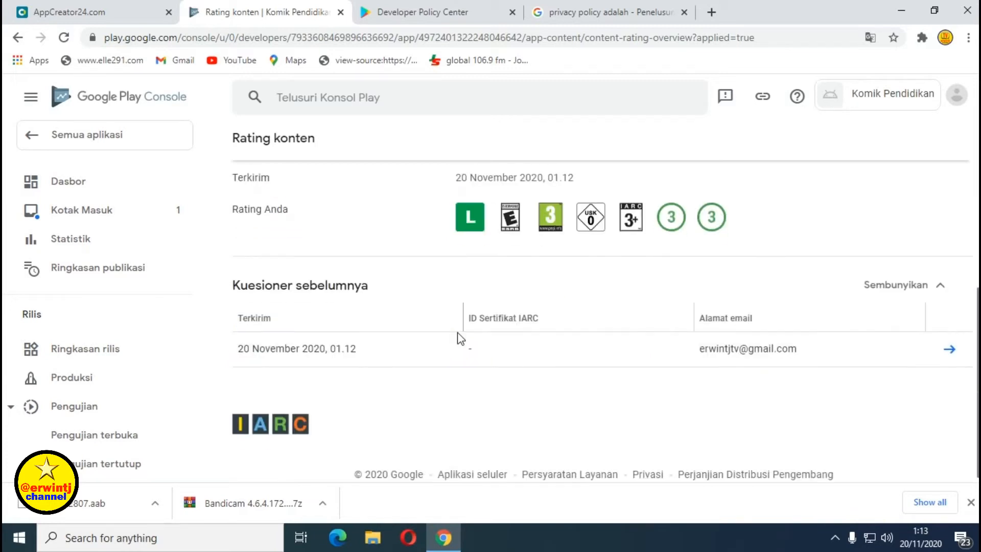
scroll(460, 339, "up", 8)
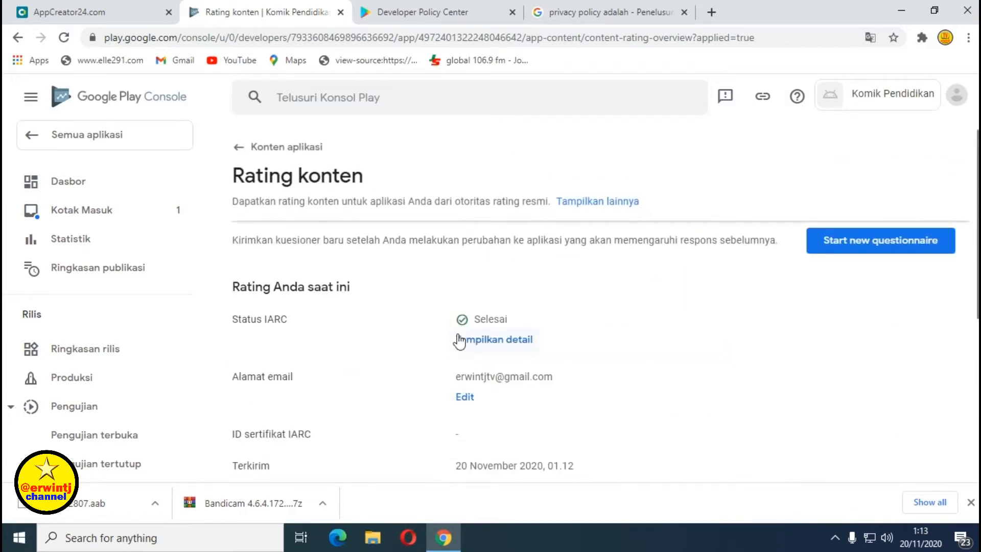
left_click(490, 347)
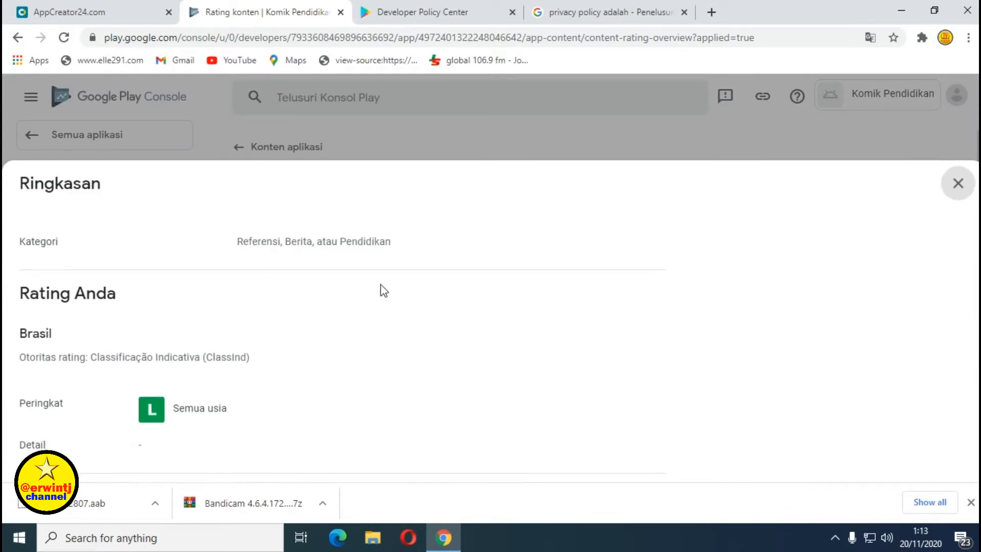
scroll(383, 291, "down", 3)
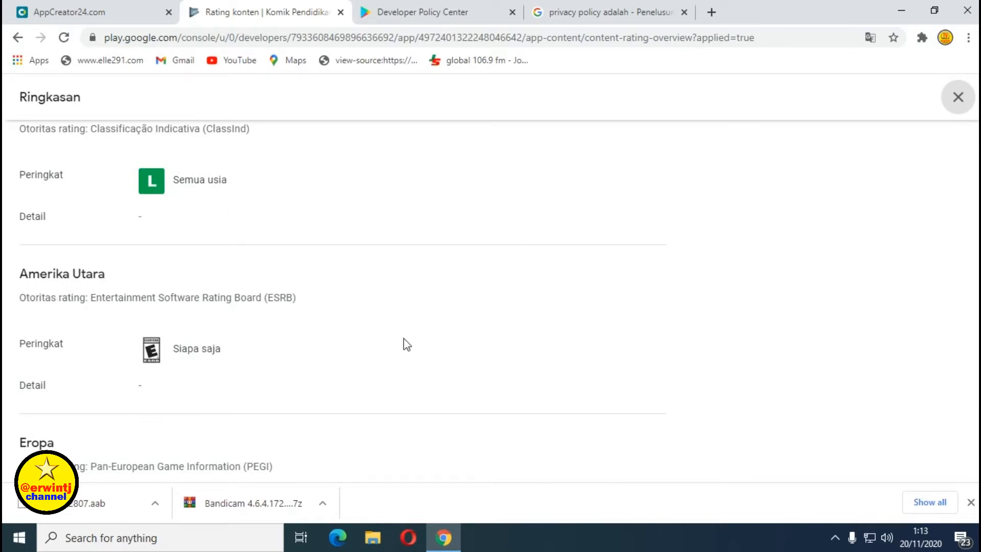
scroll(364, 340, "down", 2)
scroll(348, 342, "down", 3)
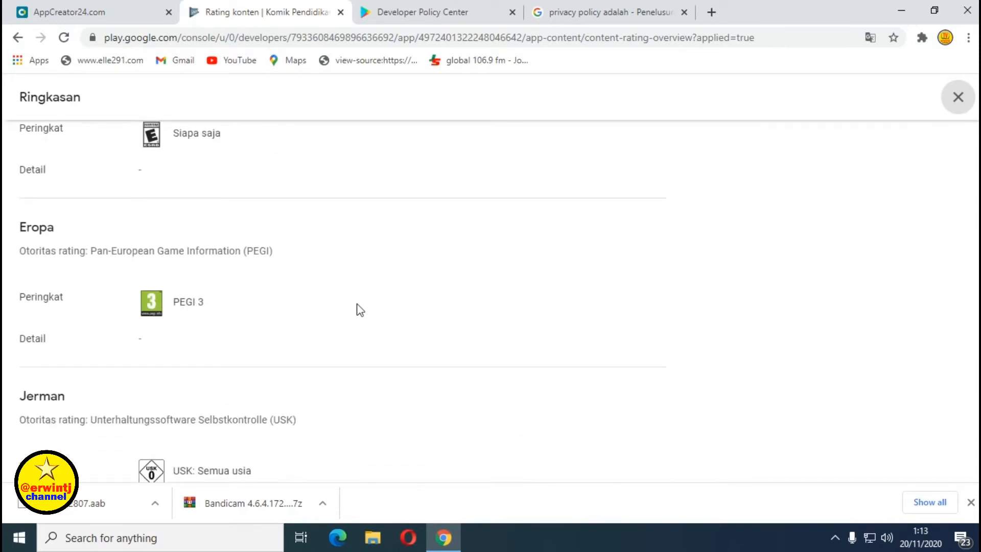
scroll(357, 309, "down", 3)
scroll(355, 298, "down", 4)
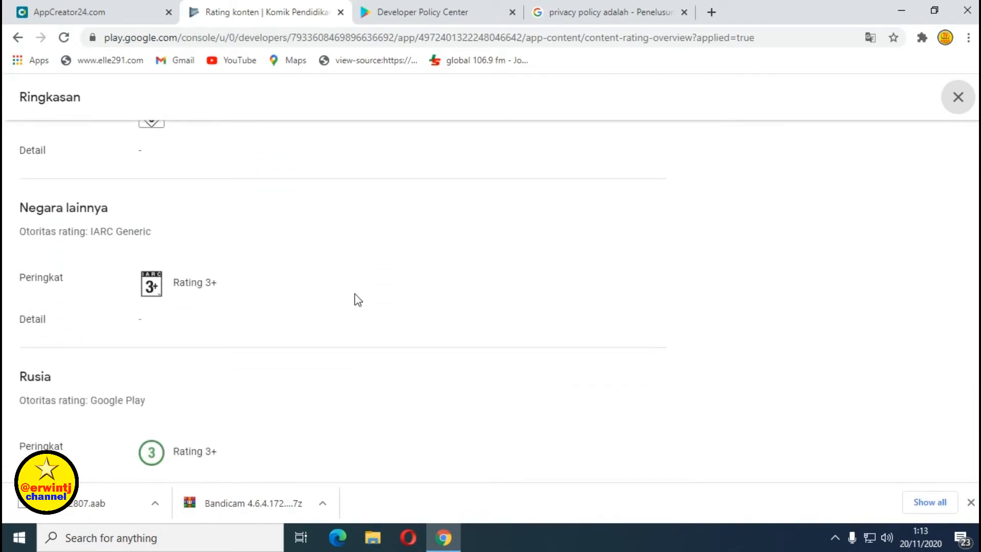
scroll(359, 297, "down", 4)
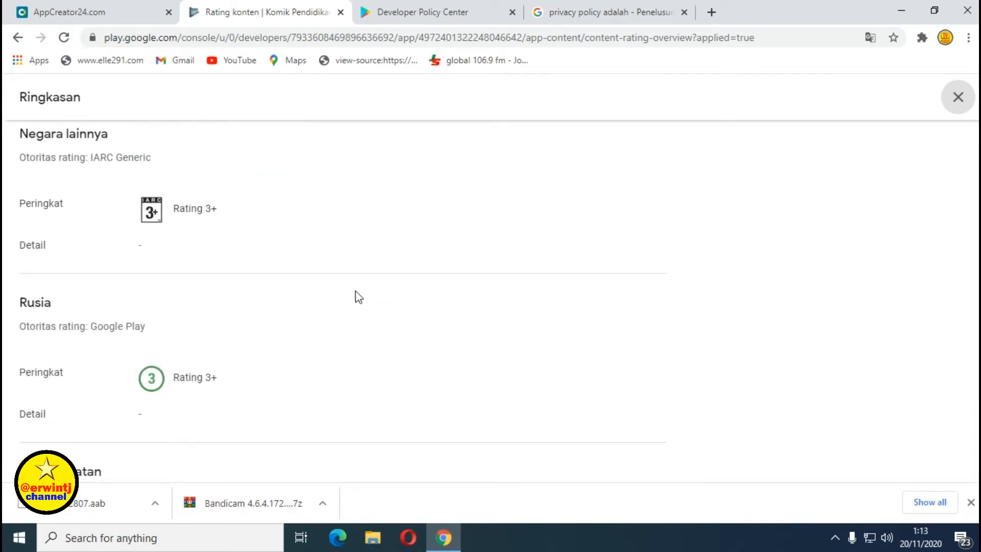
scroll(358, 295, "down", 1)
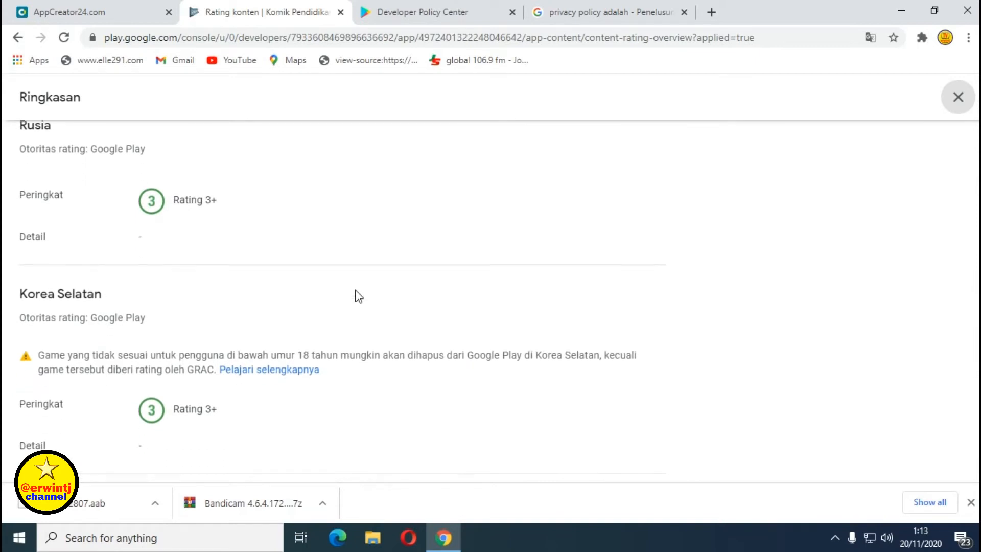
scroll(422, 292, "up", 20)
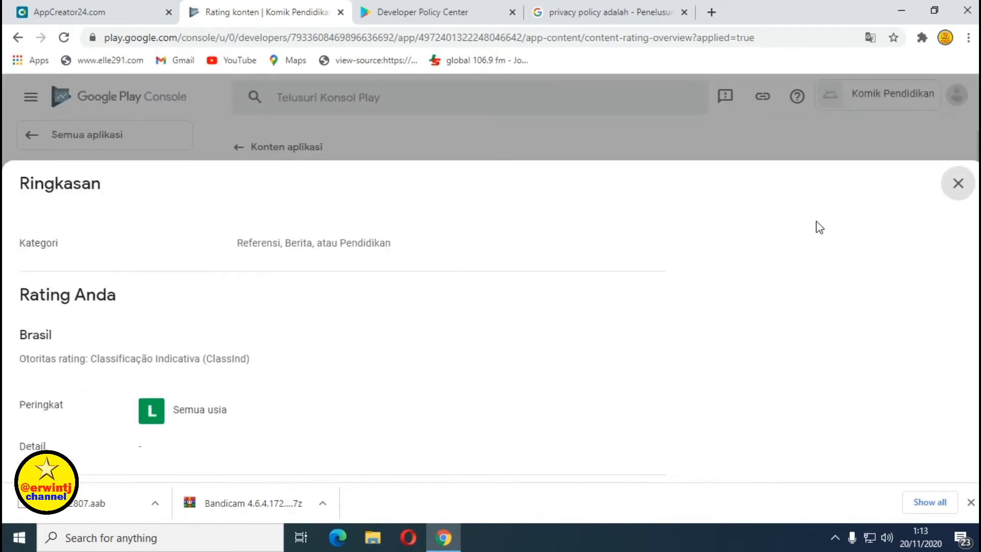
left_click(959, 185)
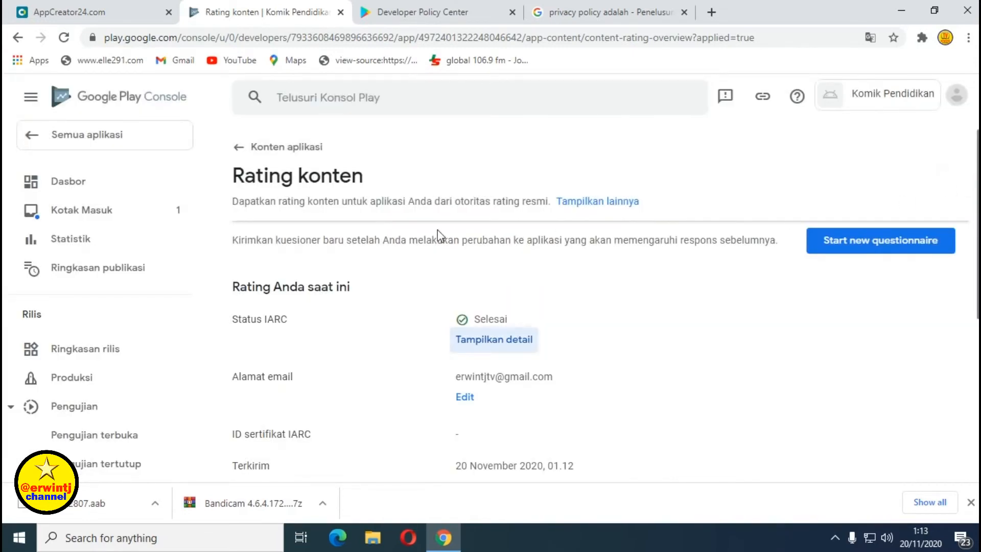
scroll(428, 219, "down", 7)
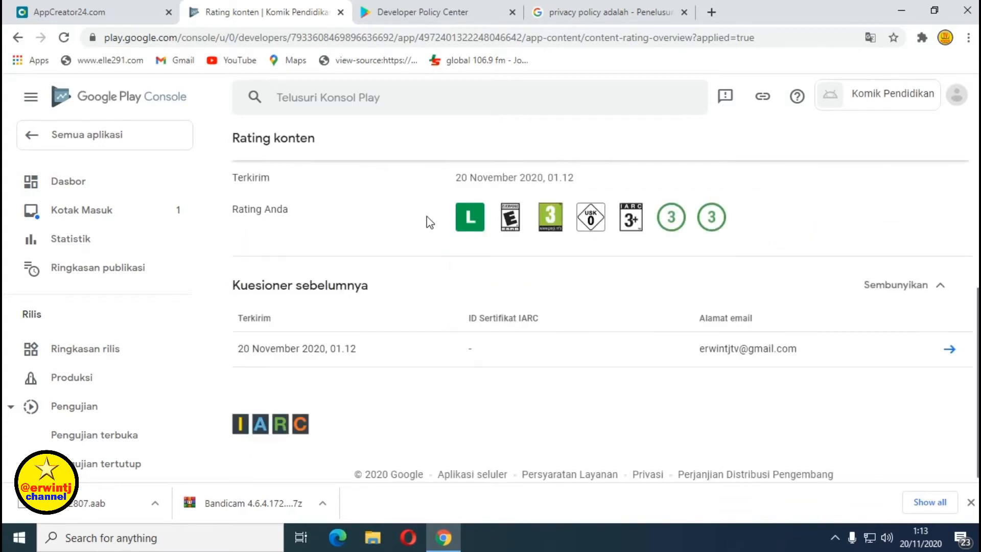
scroll(429, 219, "up", 7)
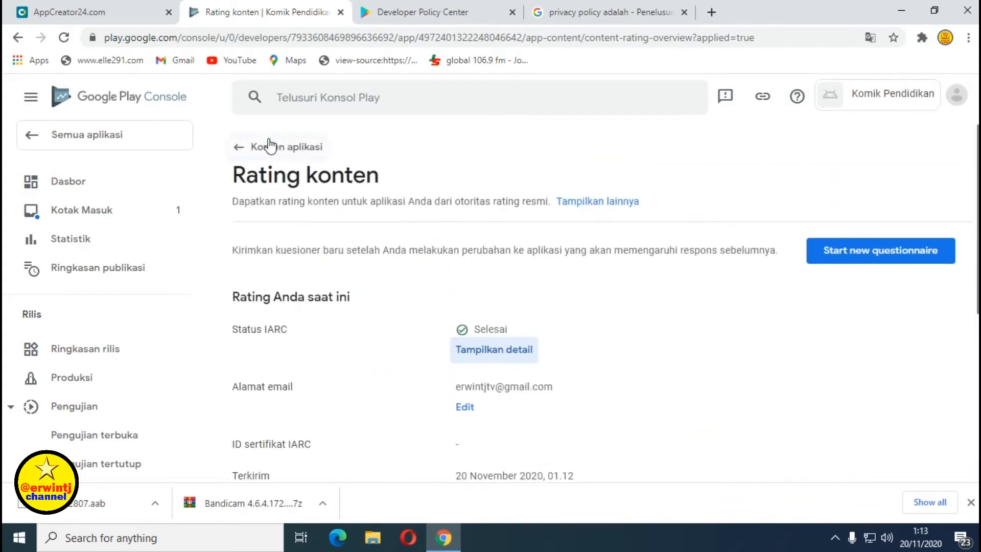
Go back to Konten aplikasi and start the Kebijakan privasi task.
left_click(241, 152)
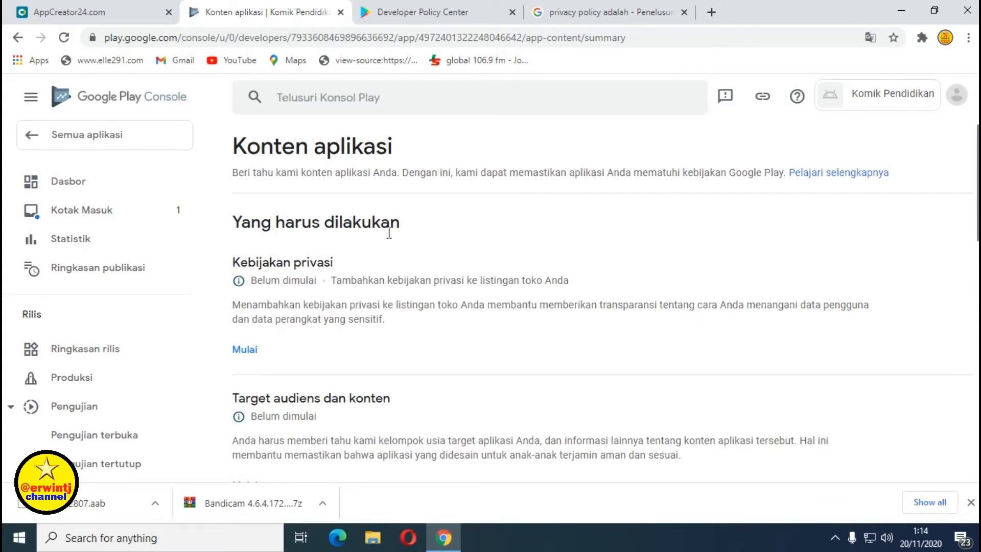
scroll(307, 245, "down", 2)
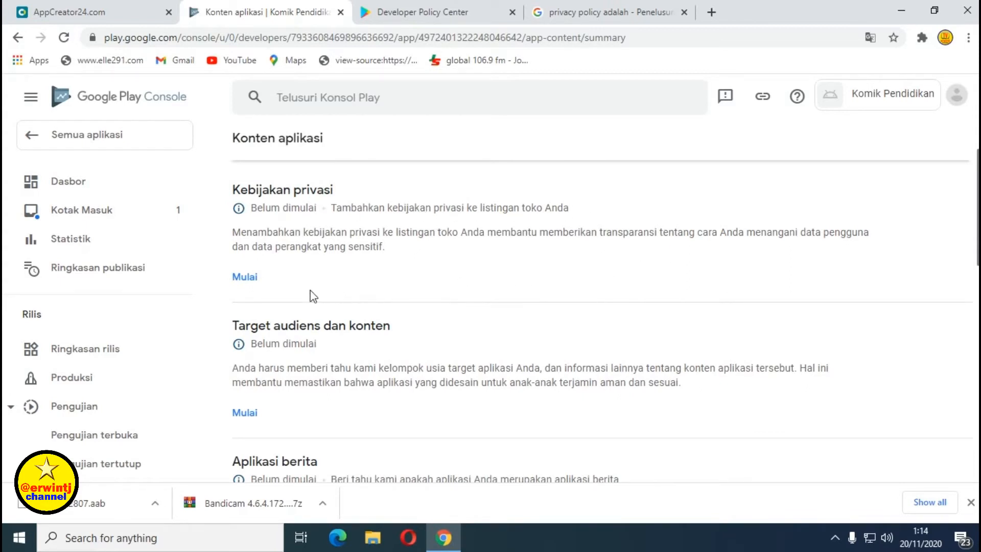
left_click(247, 279)
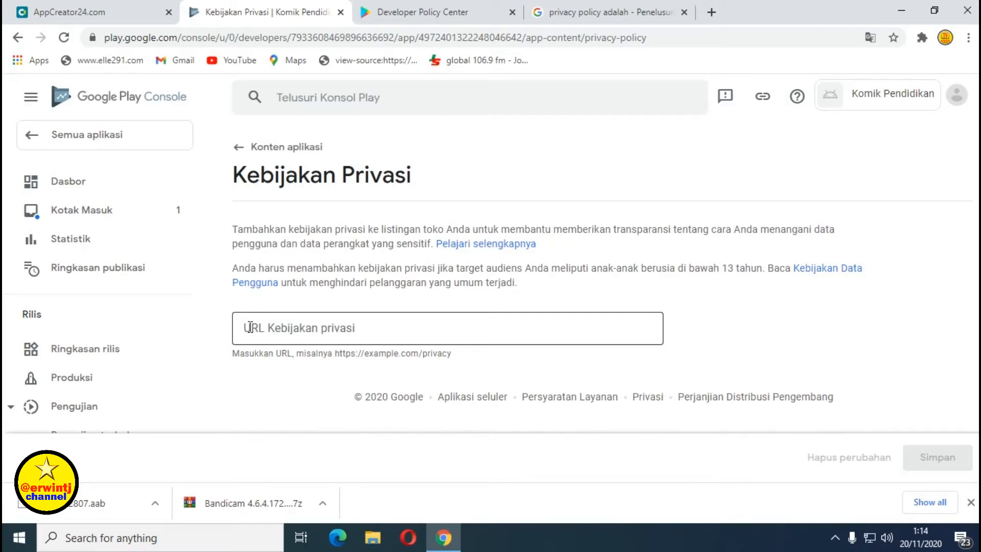
Copy the Komik Pendidikan e-droid.net privacy policy web address from AppCreator24, then return to Play Console.
left_click(71, 12)
scroll(381, 405, "up", 4)
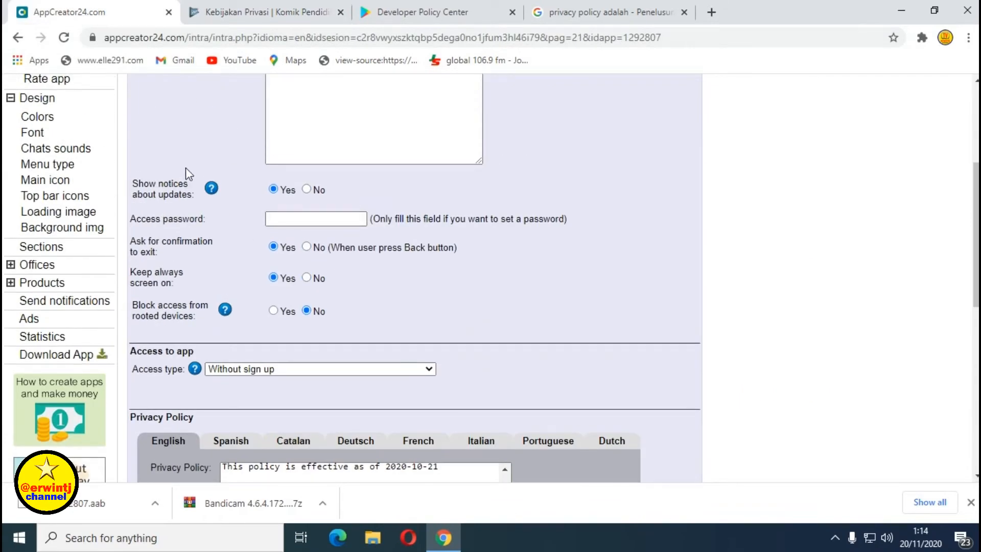
scroll(149, 150, "up", 5)
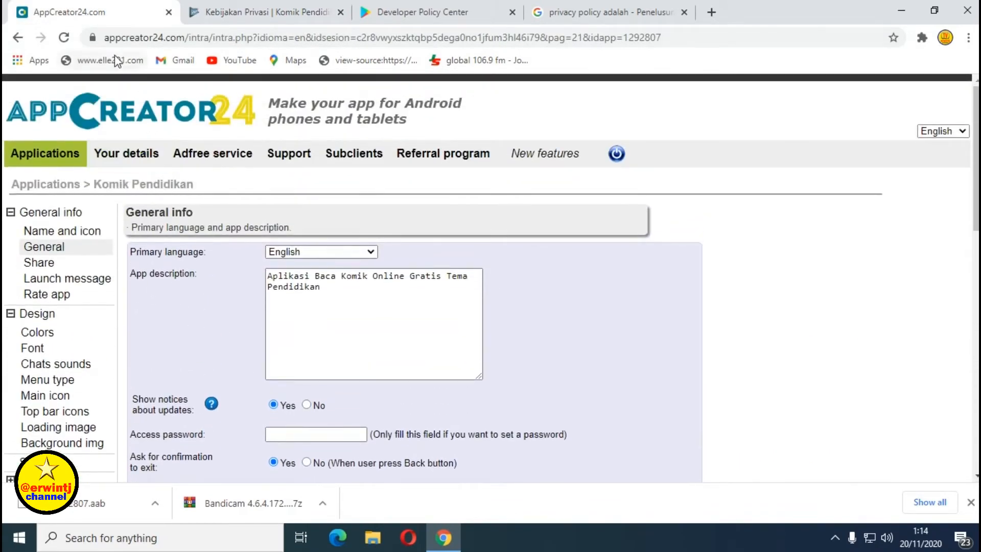
scroll(256, 227, "down", 2)
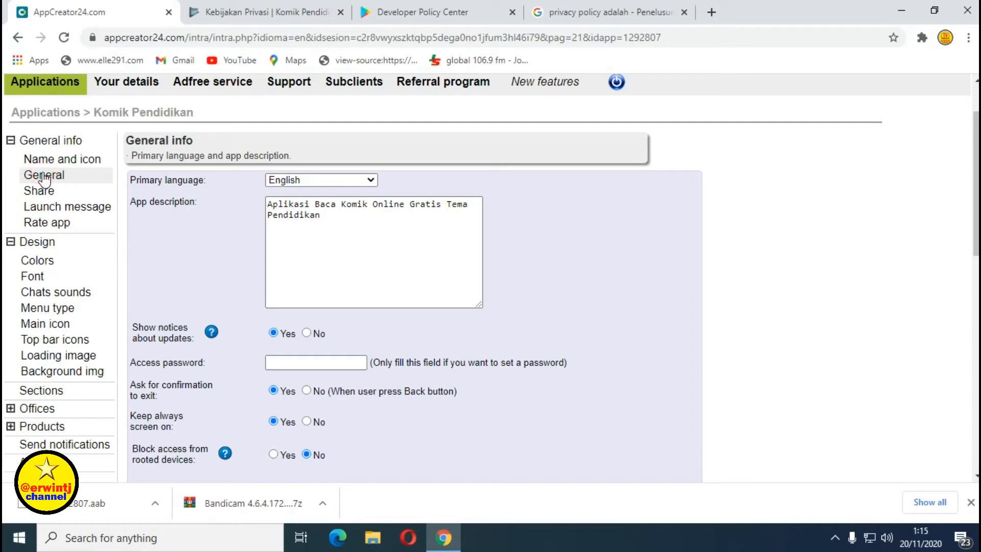
scroll(228, 232, "down", 7)
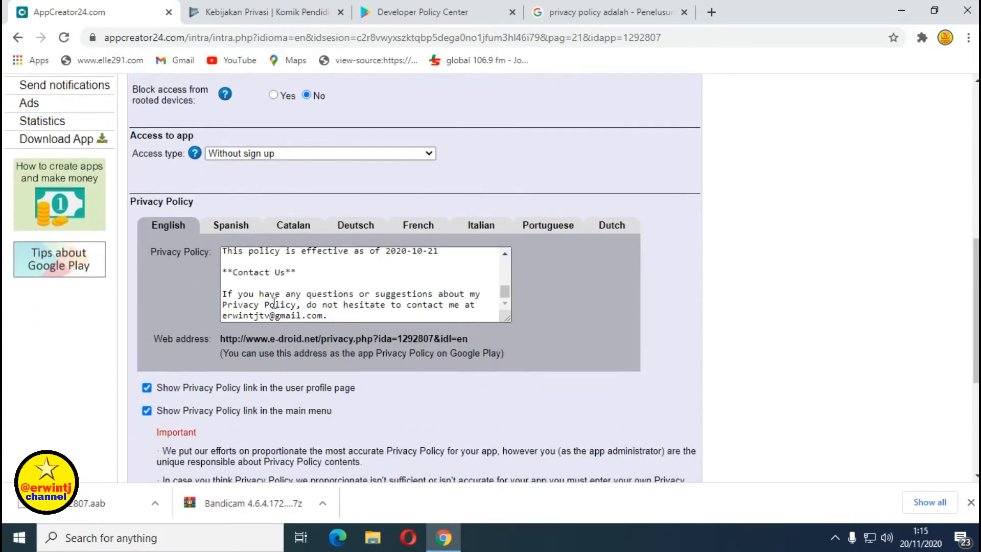
scroll(274, 303, "up", 10)
scroll(259, 266, "down", 6)
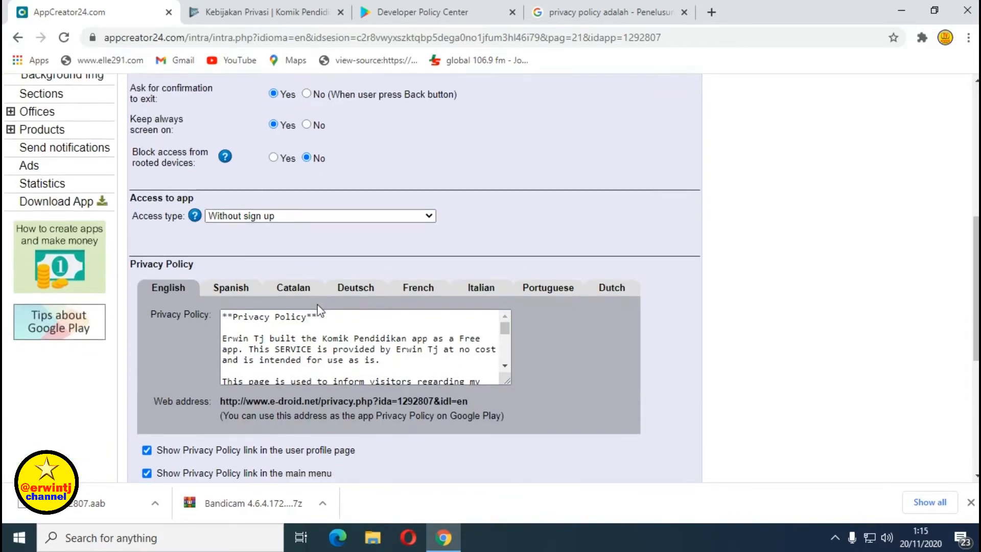
scroll(318, 308, "down", 2)
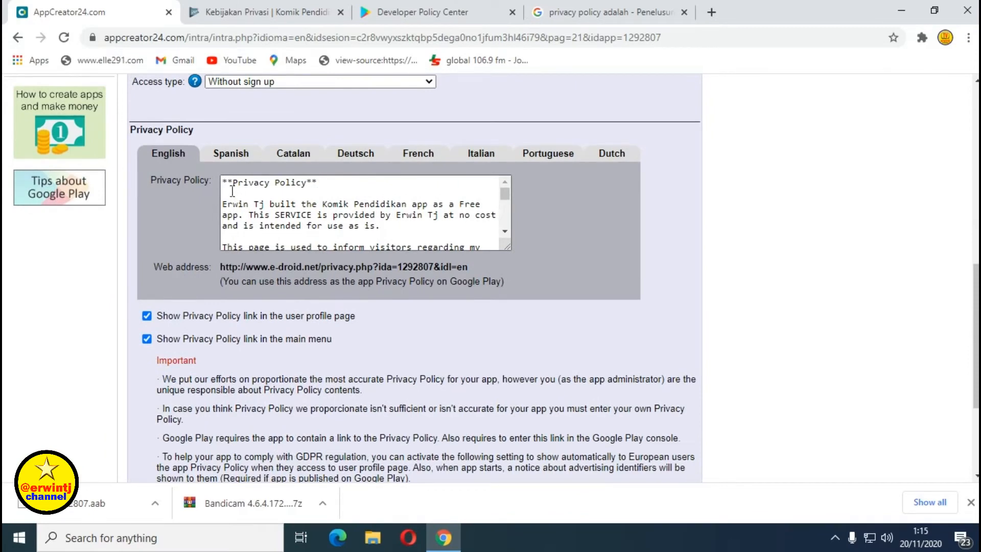
left_click_drag(220, 267, 469, 265)
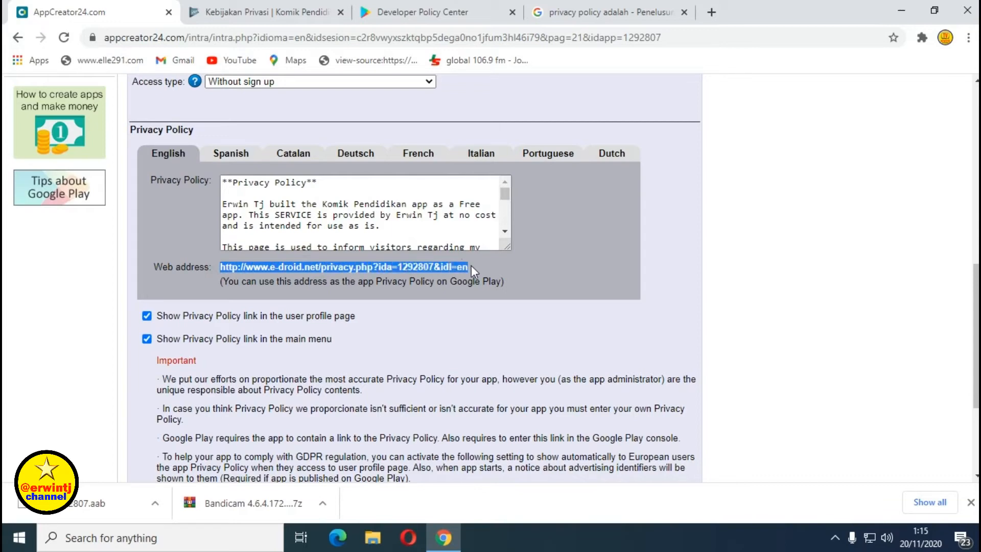
right_click(472, 267)
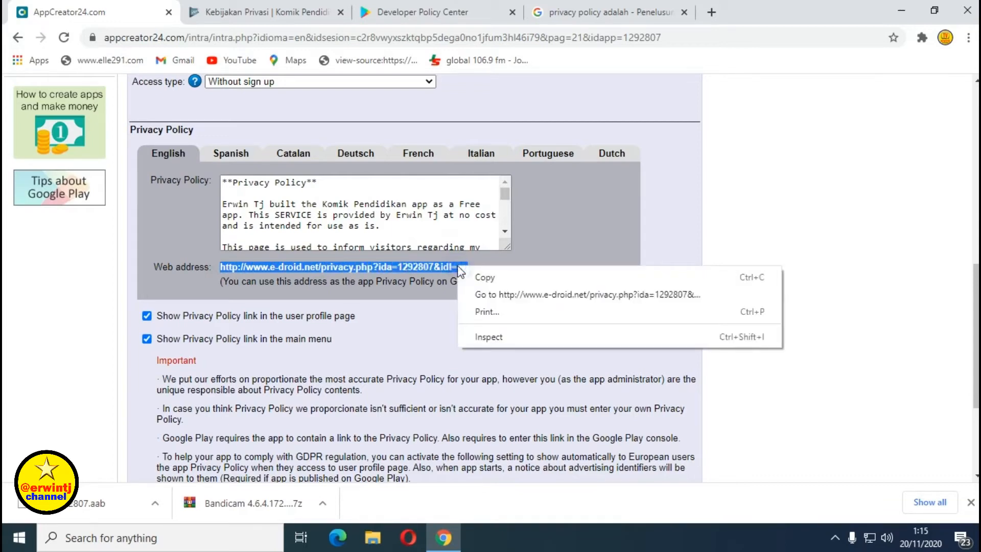
left_click(481, 277)
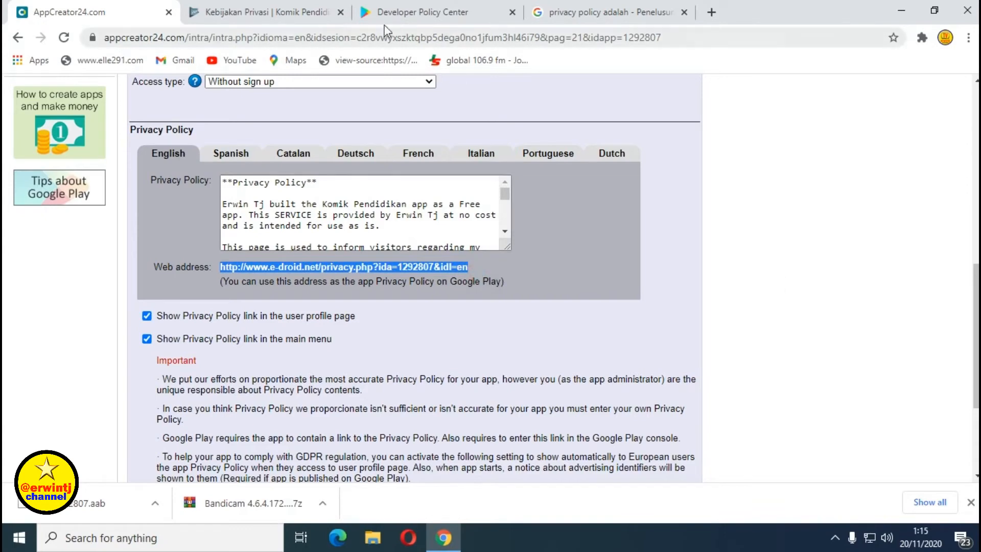
left_click(240, 7)
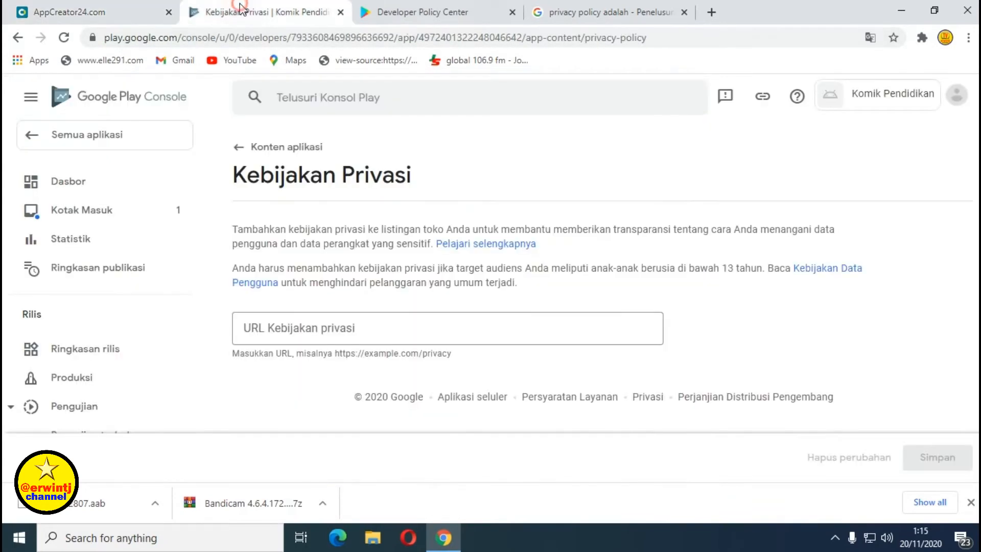
left_click(248, 329)
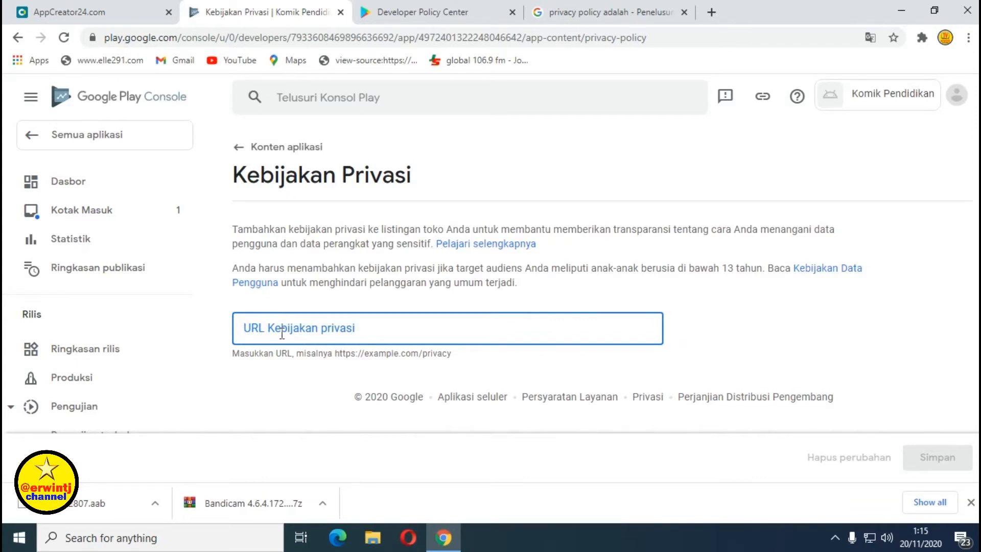
key("ctrl+v")
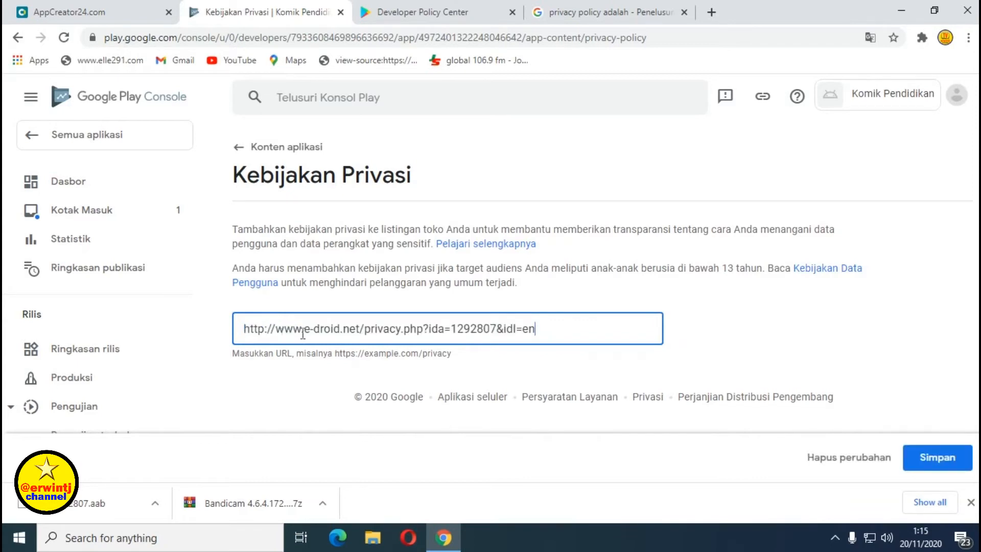
left_click(557, 332)
left_click(941, 465)
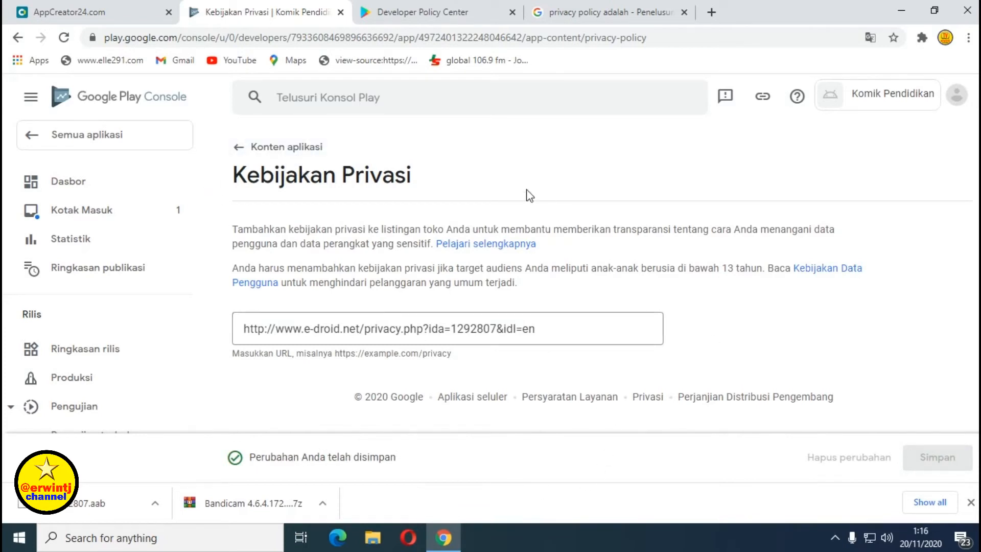
Go back to Konten aplikasi and start the Target audiens dan konten task.
left_click(239, 148)
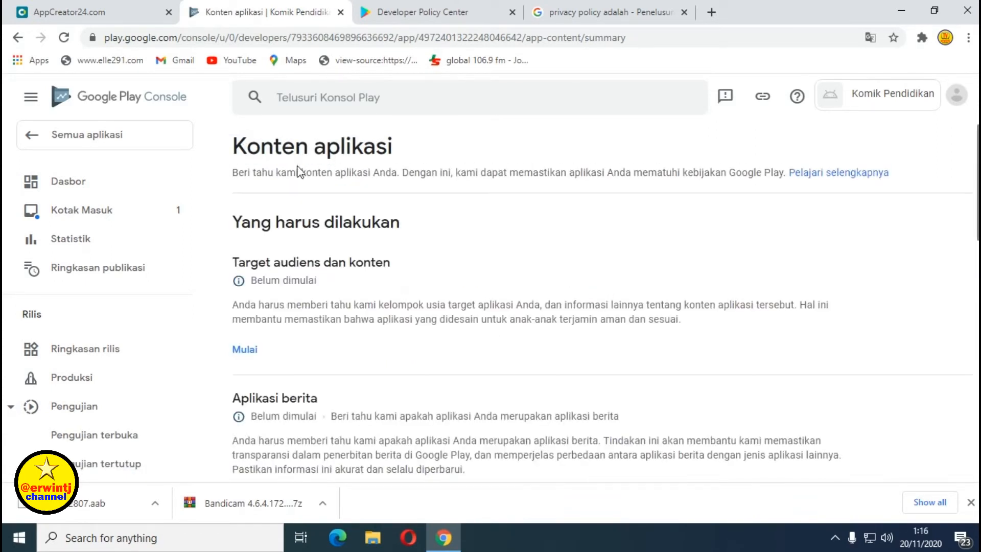
scroll(388, 215, "down", 1)
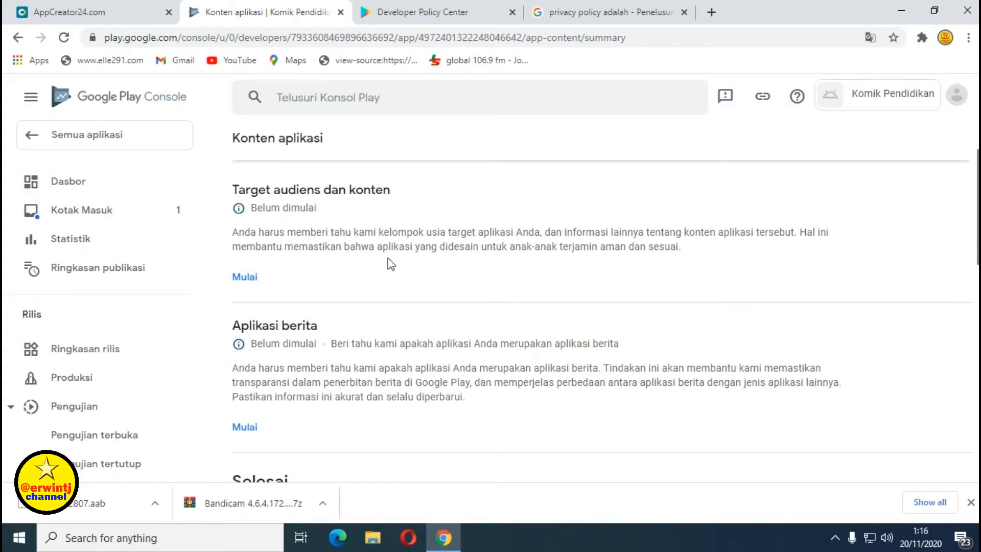
left_click(245, 280)
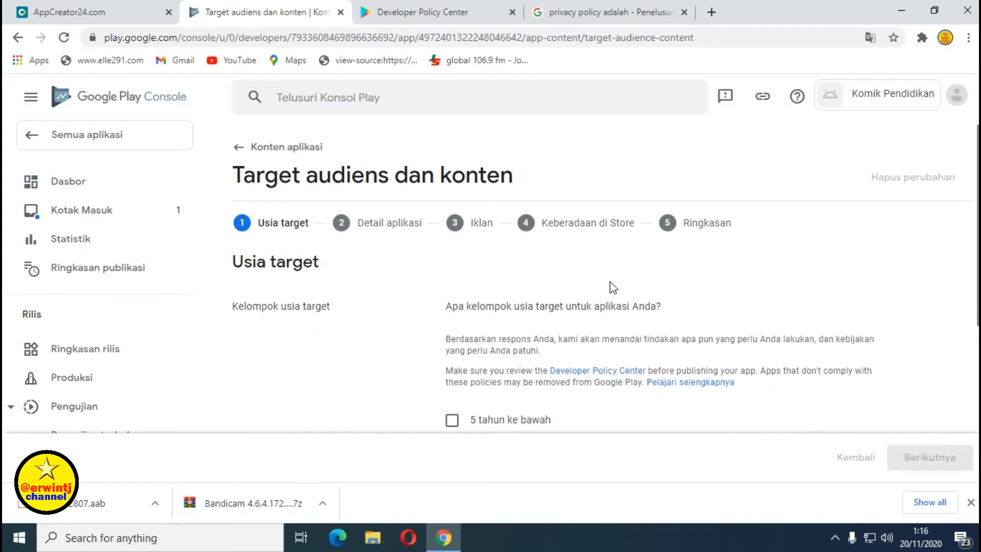
Tick the 13-15, 16-17 and 18 tahun ke atas age groups under Usia target.
scroll(615, 278, "down", 2)
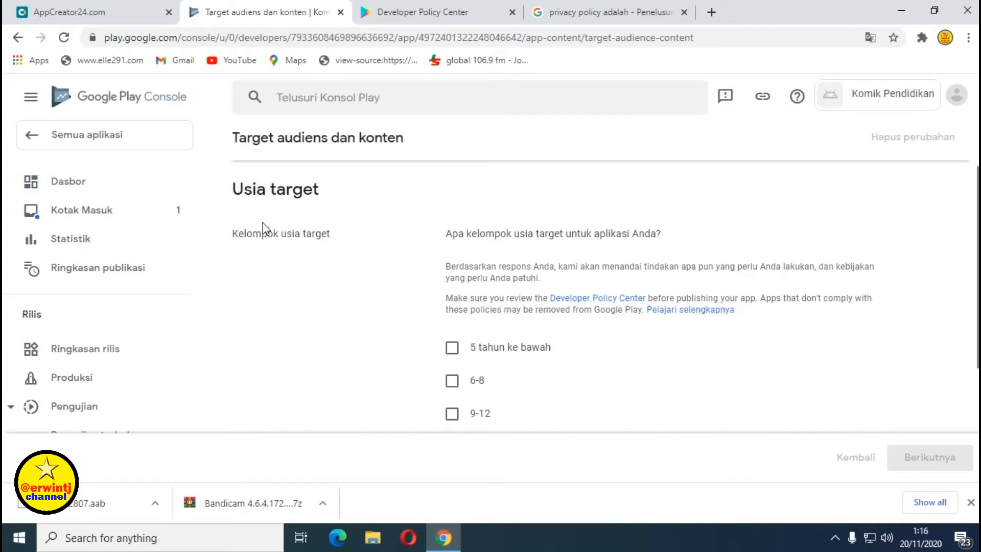
scroll(340, 225, "down", 2)
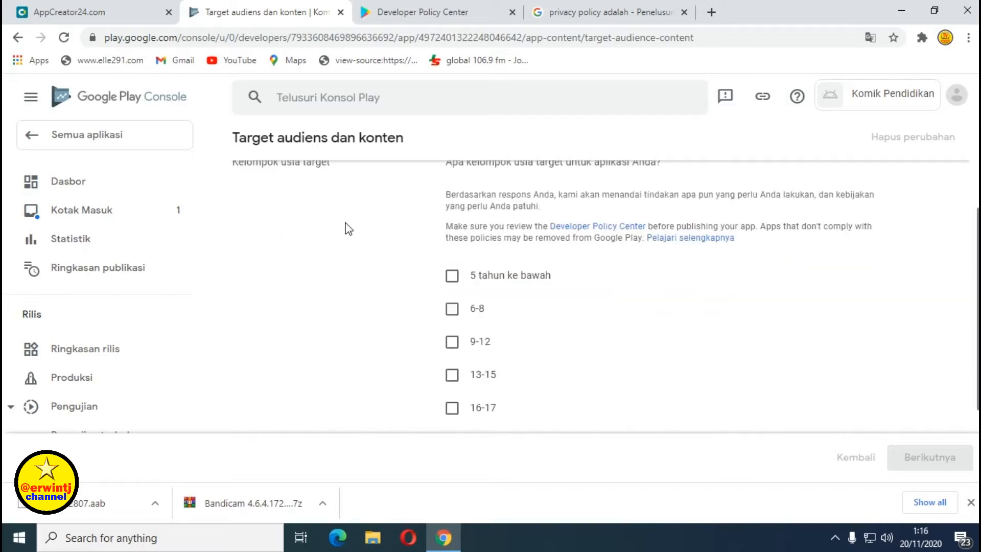
scroll(369, 233, "up", 2)
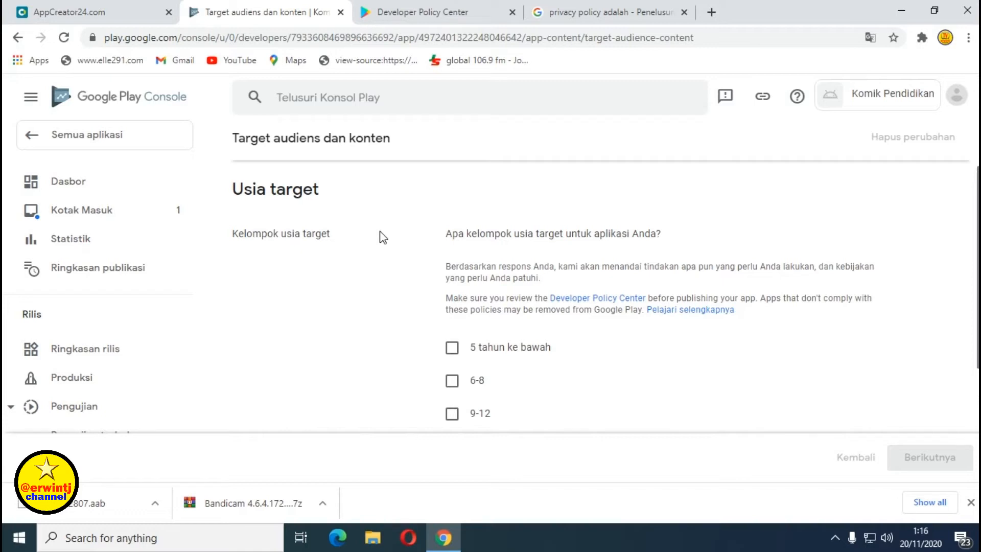
scroll(384, 237, "down", 1)
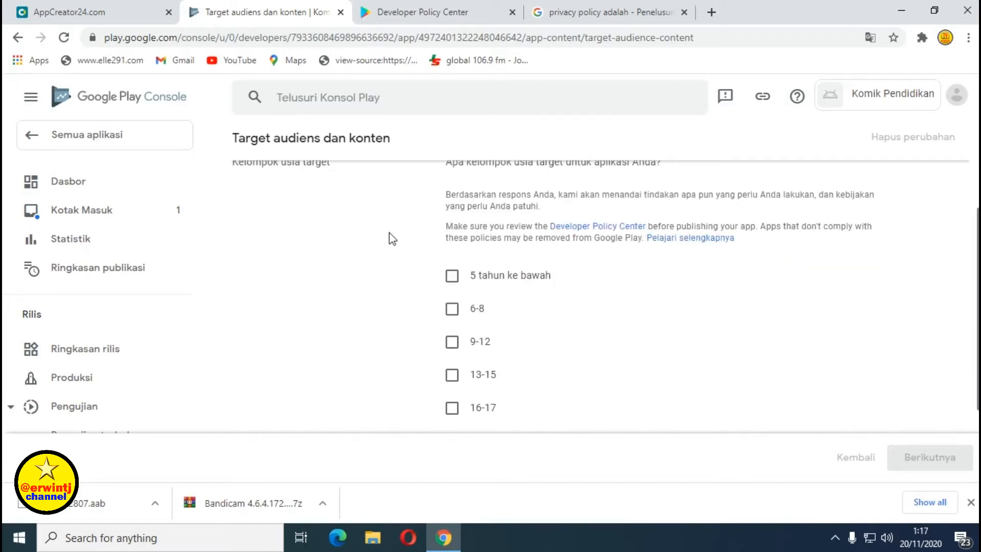
scroll(390, 236, "down", 1)
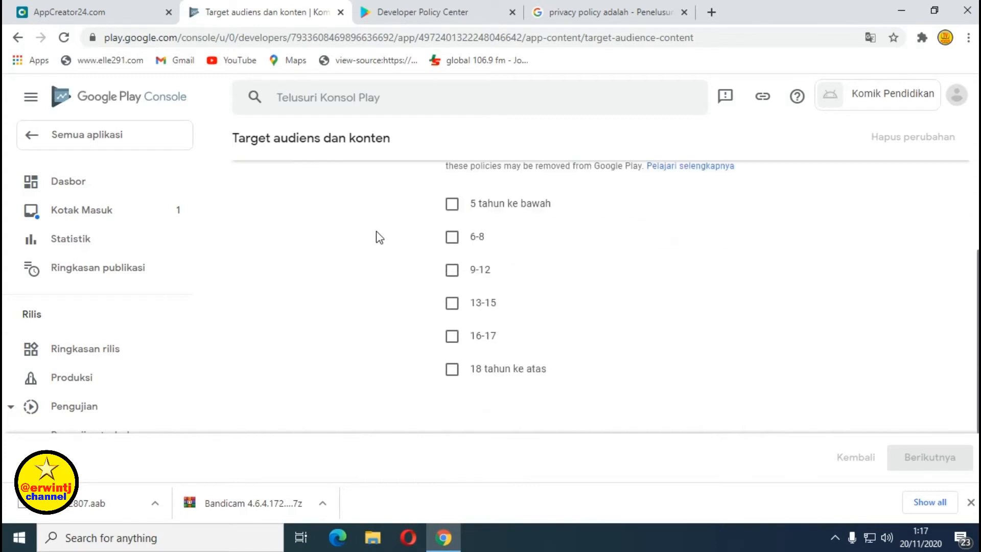
scroll(379, 234, "up", 1)
scroll(365, 236, "up", 1)
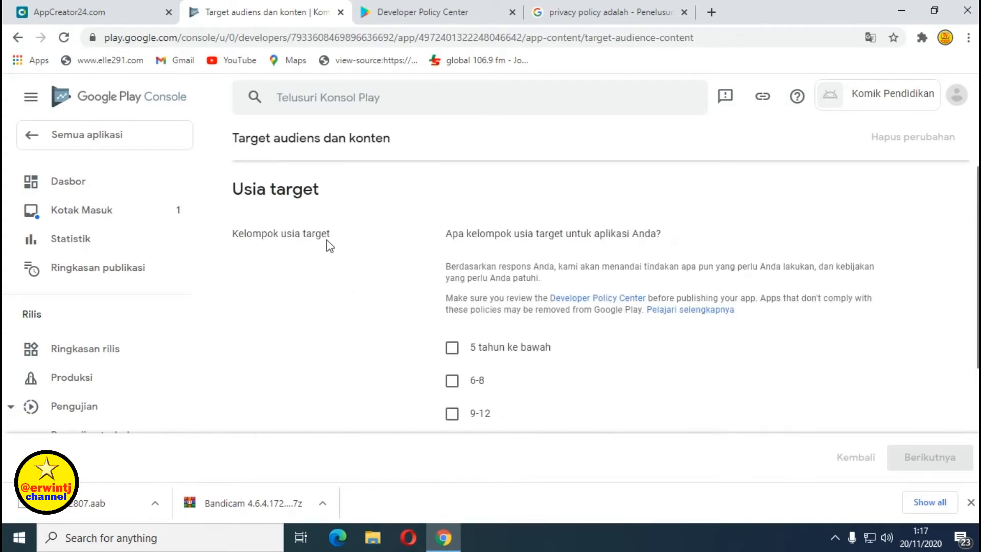
scroll(383, 260, "down", 1)
scroll(381, 264, "down", 1)
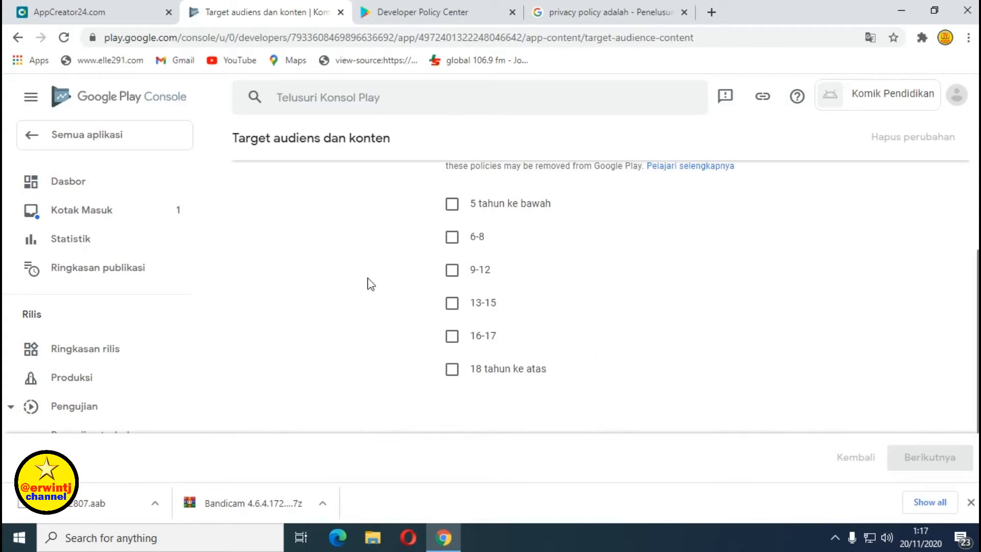
scroll(371, 284, "up", 3)
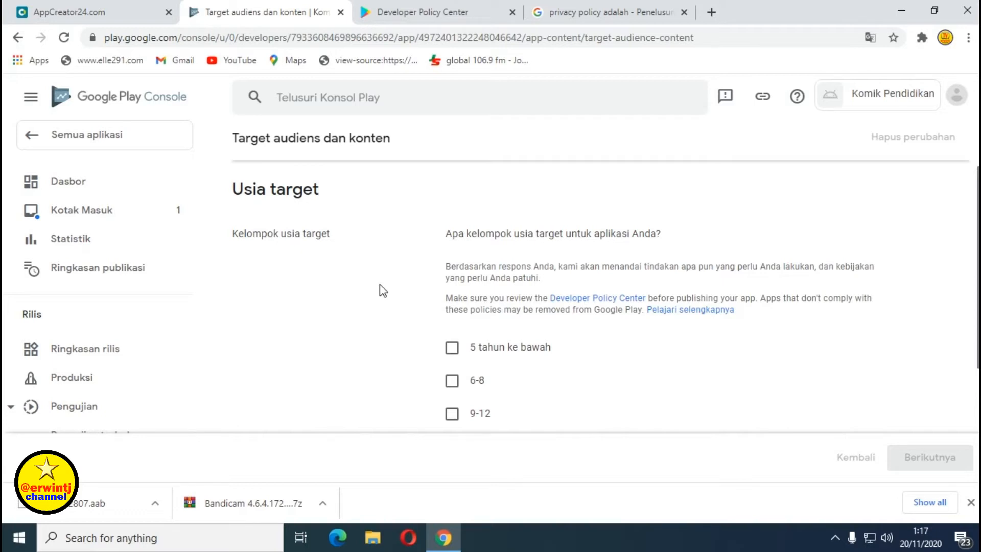
scroll(409, 296, "down", 2)
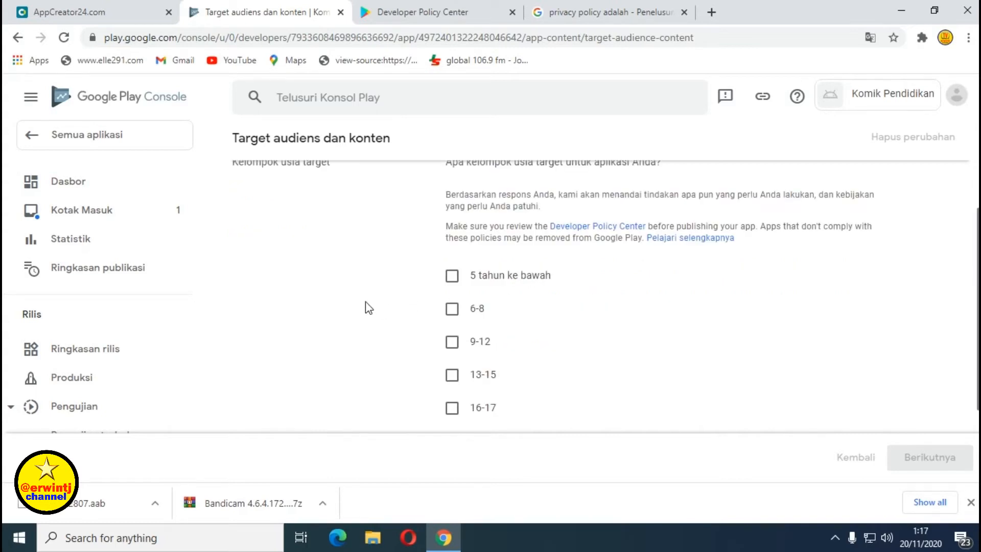
scroll(371, 306, "down", 2)
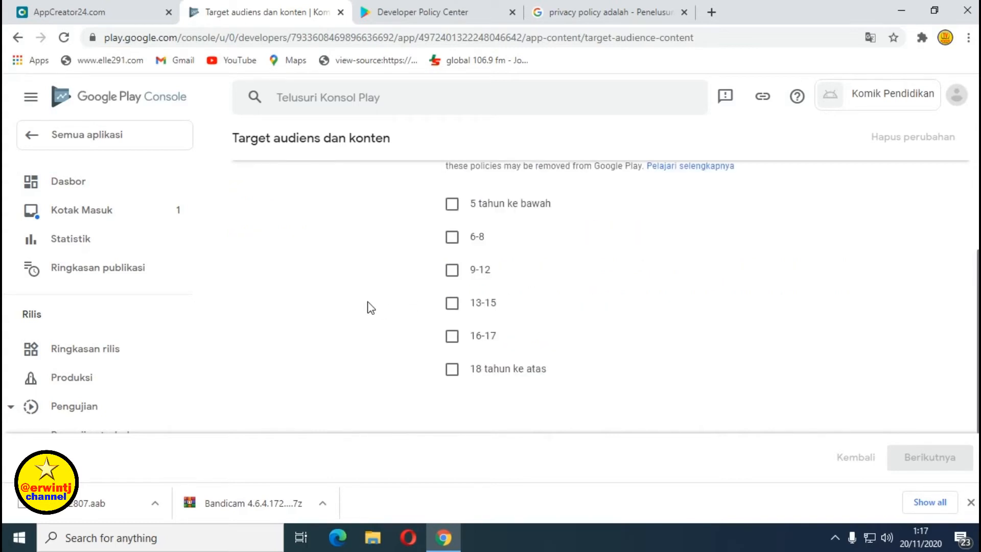
left_click(452, 304)
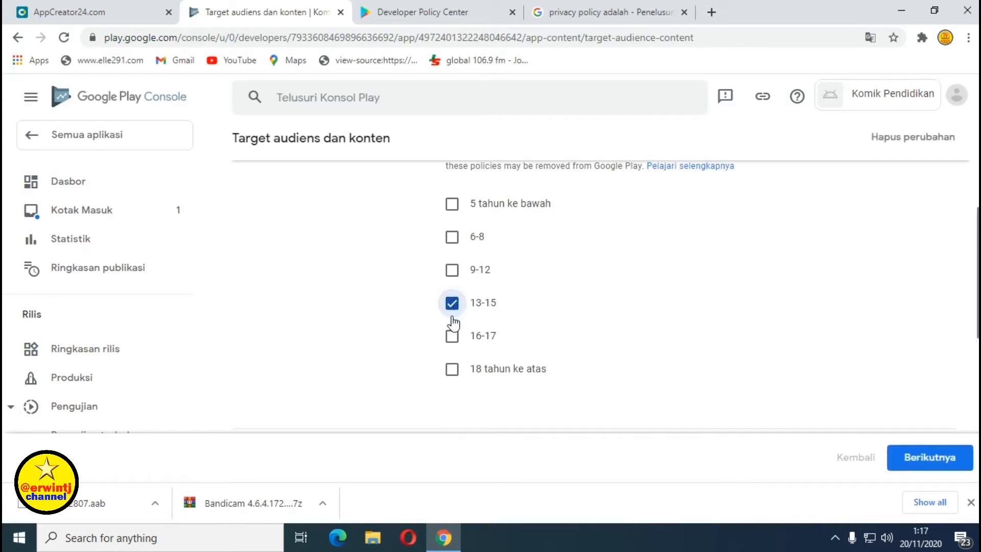
left_click(452, 338)
left_click(452, 370)
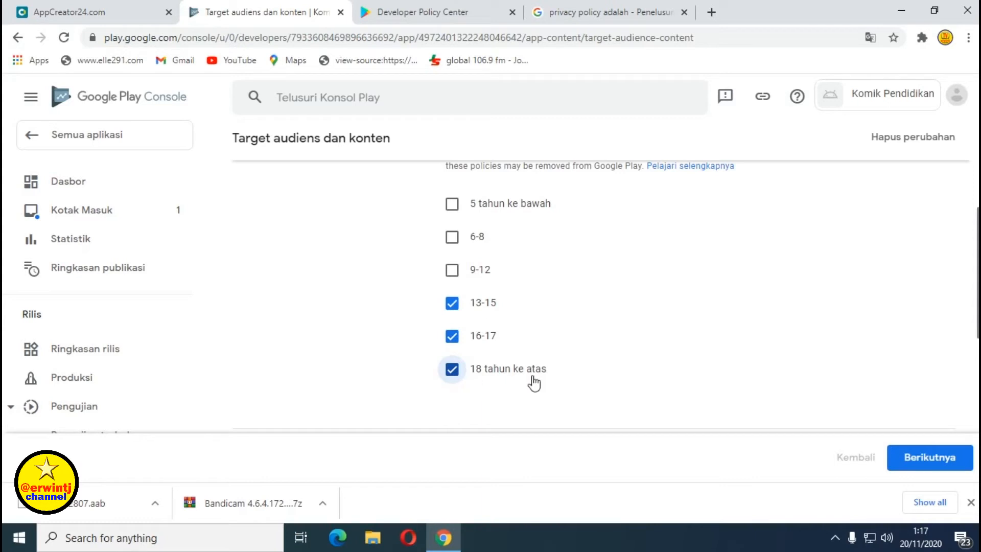
scroll(591, 327, "up", 1)
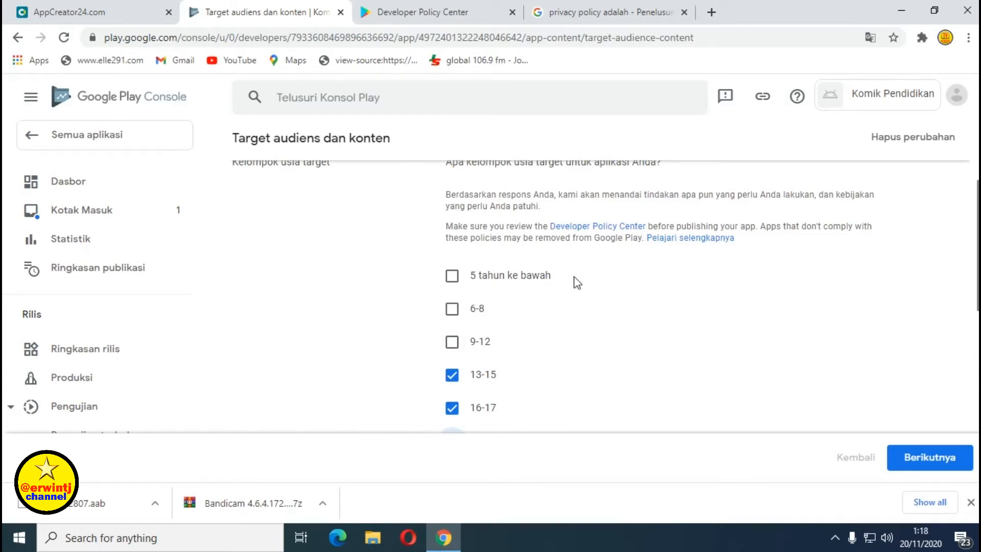
Advance the target audience form to the Keberadaan di Store question.
scroll(578, 284, "down", 2)
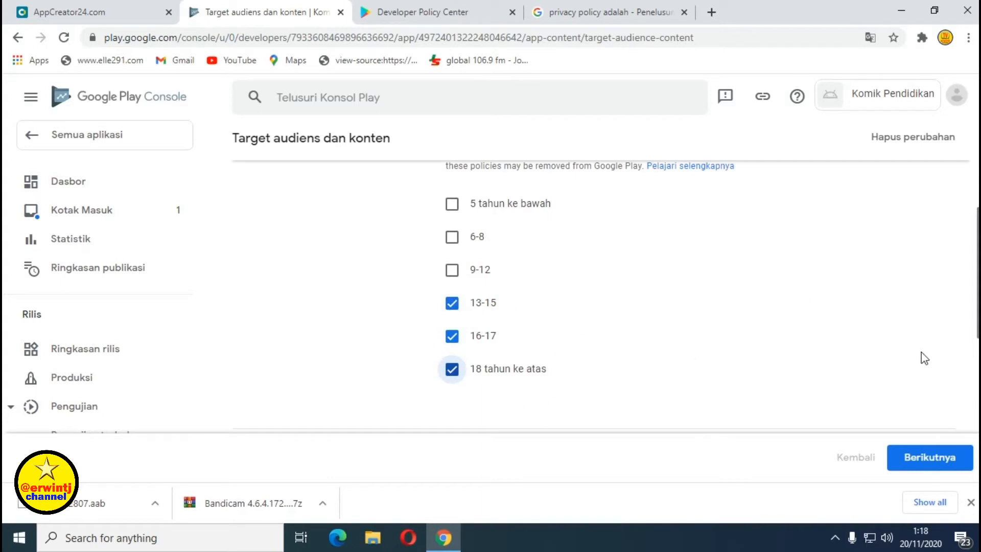
left_click(931, 466)
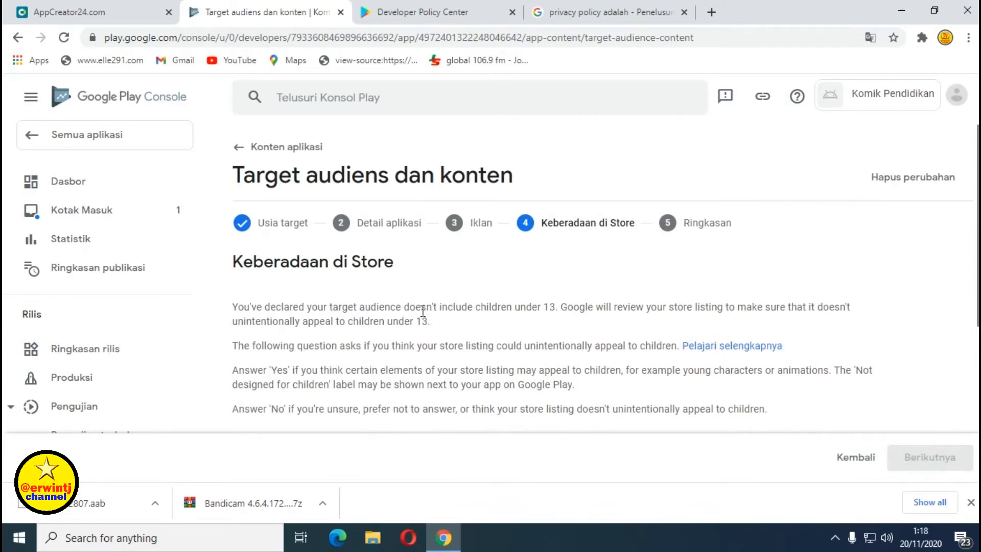
scroll(422, 311, "down", 3)
scroll(422, 310, "up", 3)
scroll(400, 281, "down", 2)
scroll(402, 280, "up", 2)
scroll(403, 279, "down", 2)
scroll(402, 279, "down", 1)
scroll(396, 324, "down", 1)
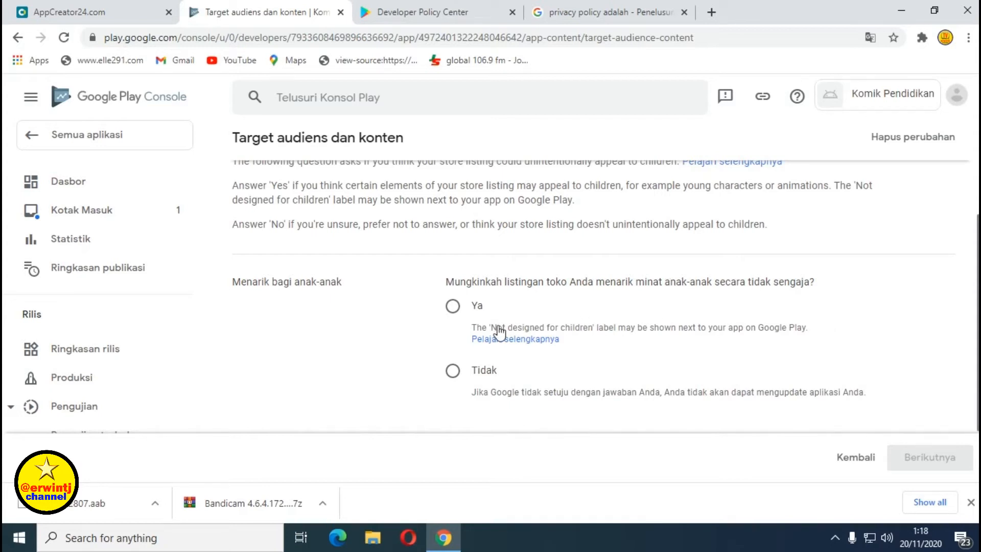
Answer Ya to unintended child appeal and continue to the Ringkasan summary.
left_click(453, 309)
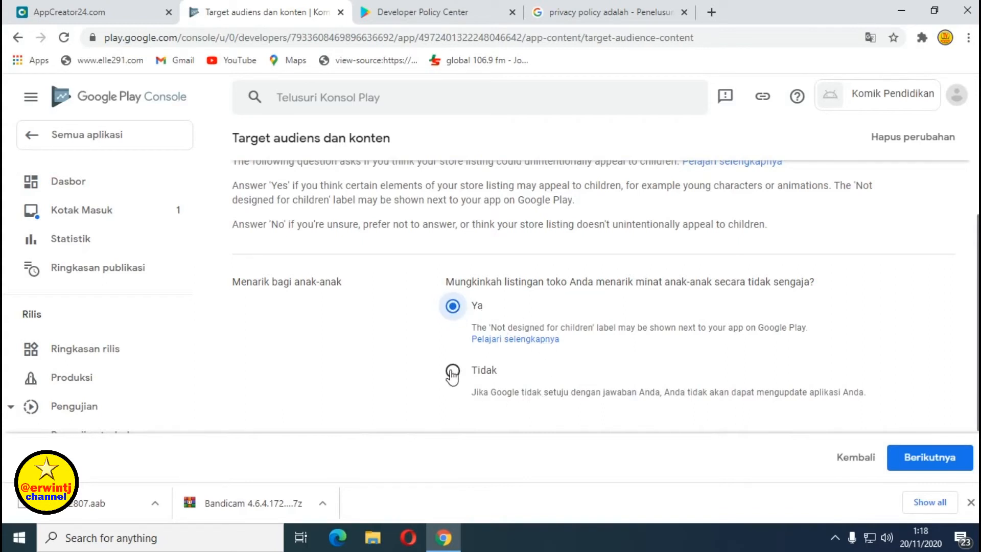
scroll(604, 311, "down", 2)
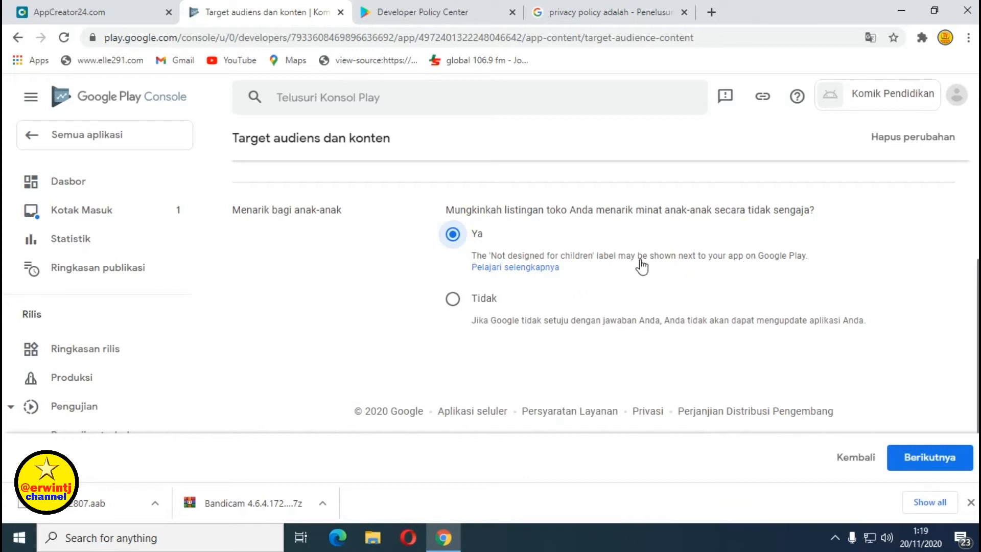
left_click(452, 236)
scroll(868, 314, "down", 1)
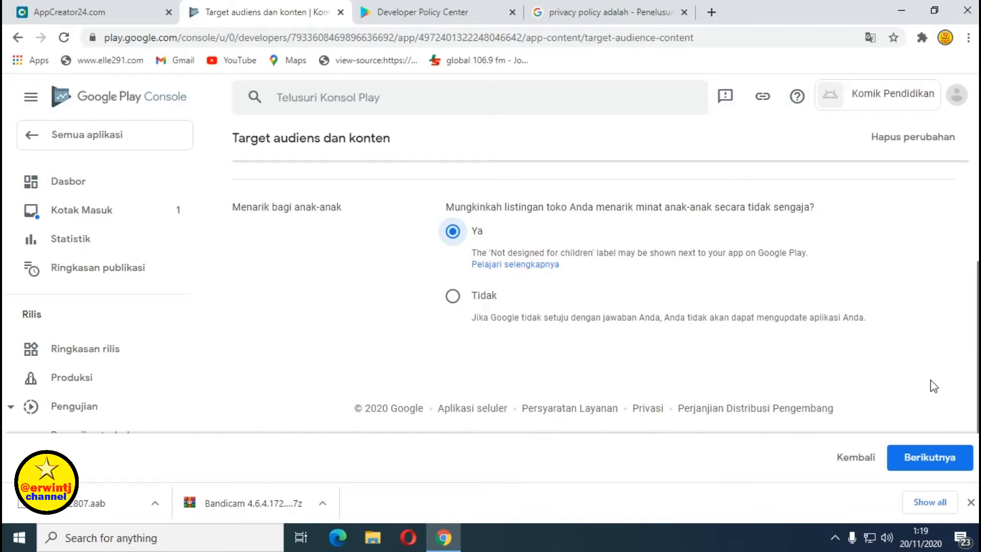
left_click(923, 458)
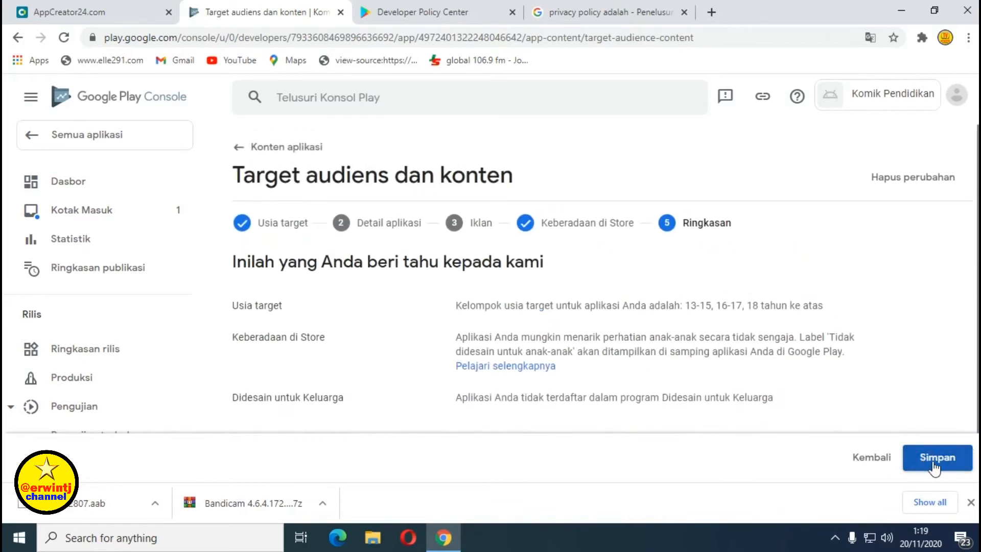
Save the target audience answers from Ringkasan and go back to Konten aplikasi.
left_click(942, 466)
left_click(937, 459)
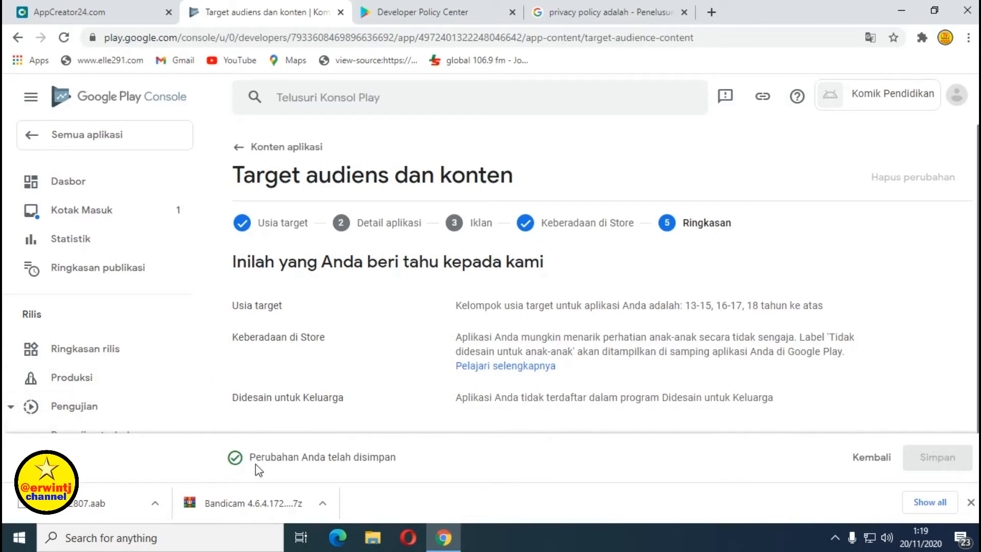
left_click(239, 149)
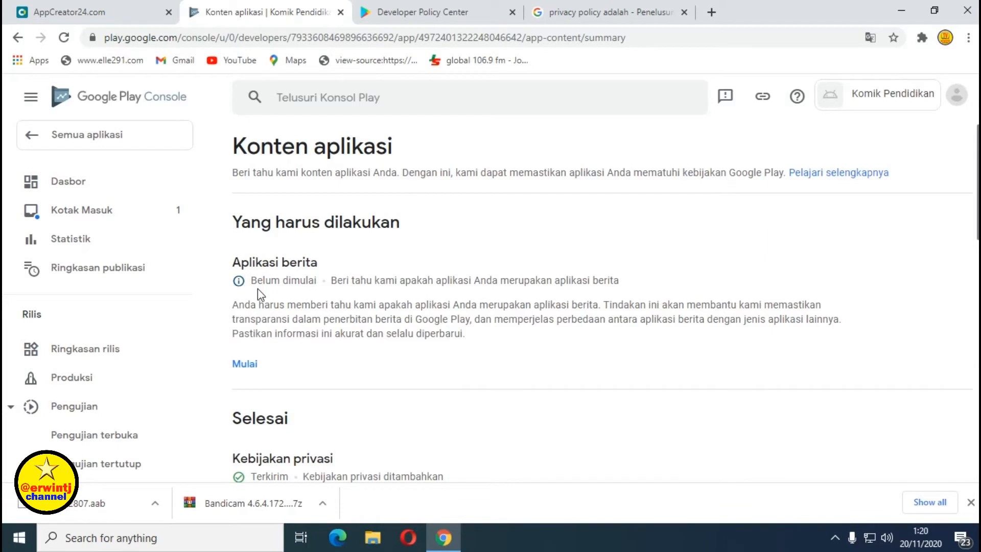
Answer Tidak on the Aplikasi berita declaration, save it, and return to Konten aplikasi.
left_click(246, 365)
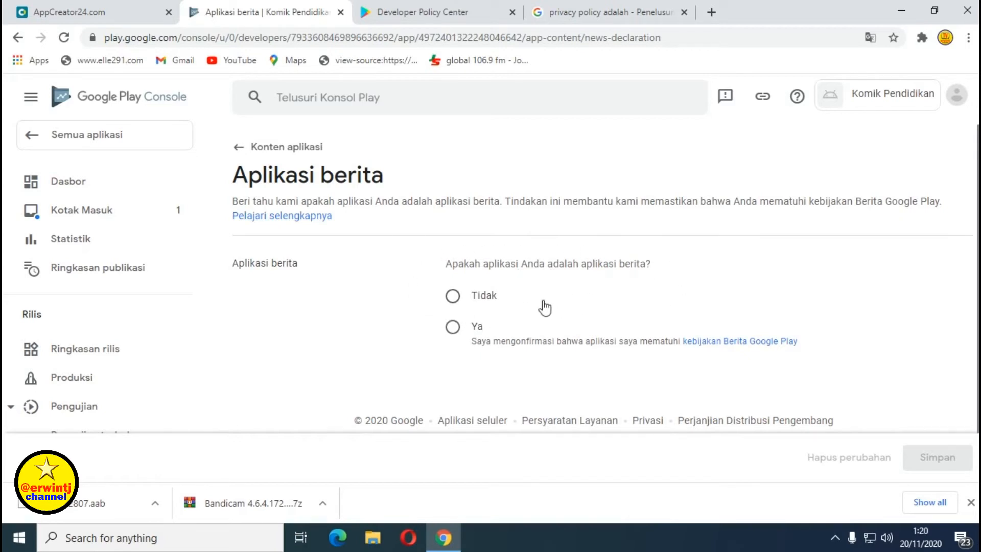
left_click(452, 296)
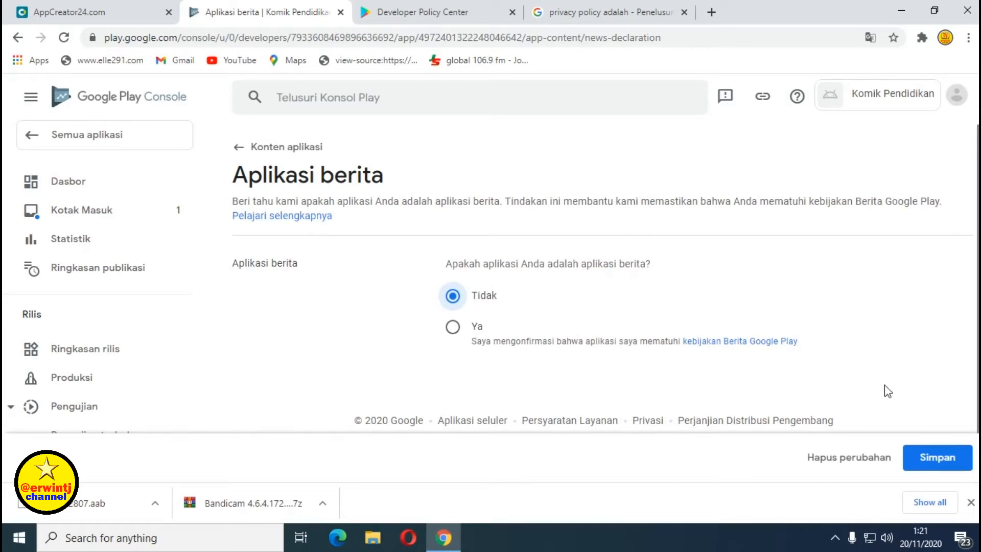
left_click(944, 459)
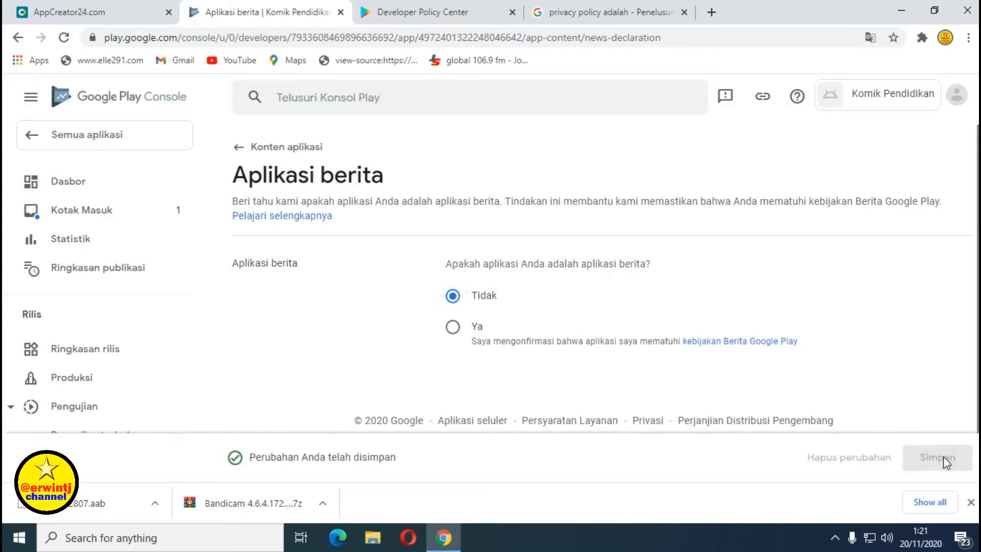
left_click(236, 150)
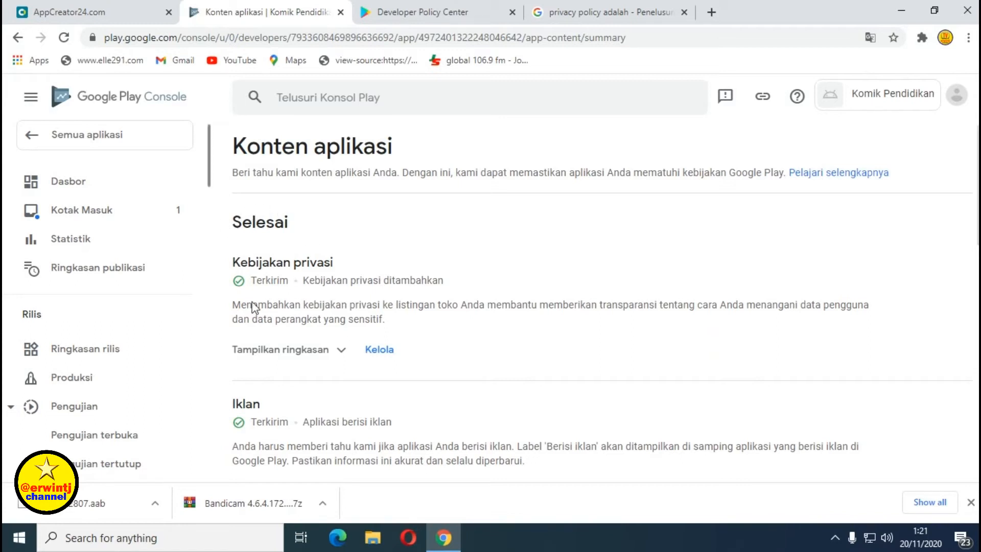
scroll(366, 302, "down", 4)
scroll(265, 286, "up", 3)
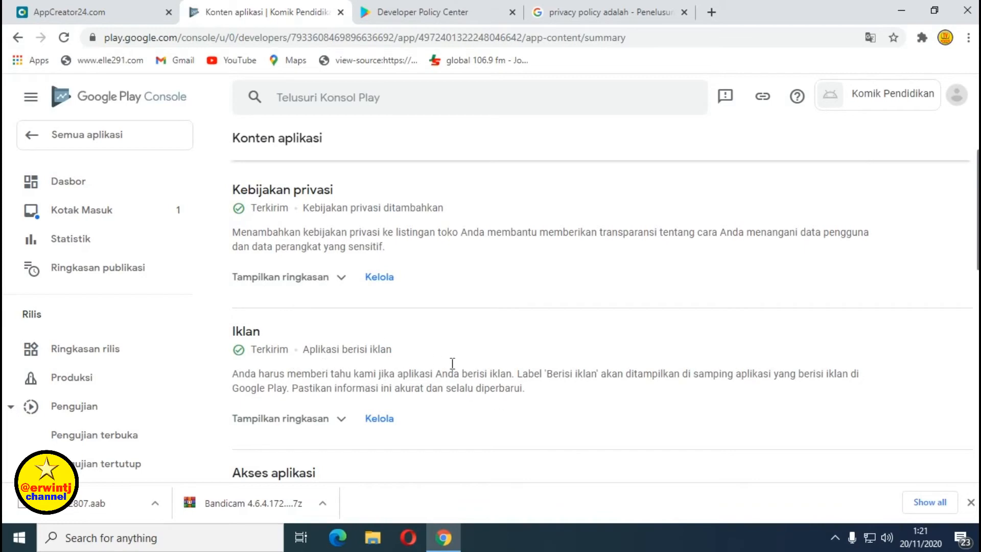
scroll(401, 315, "down", 4)
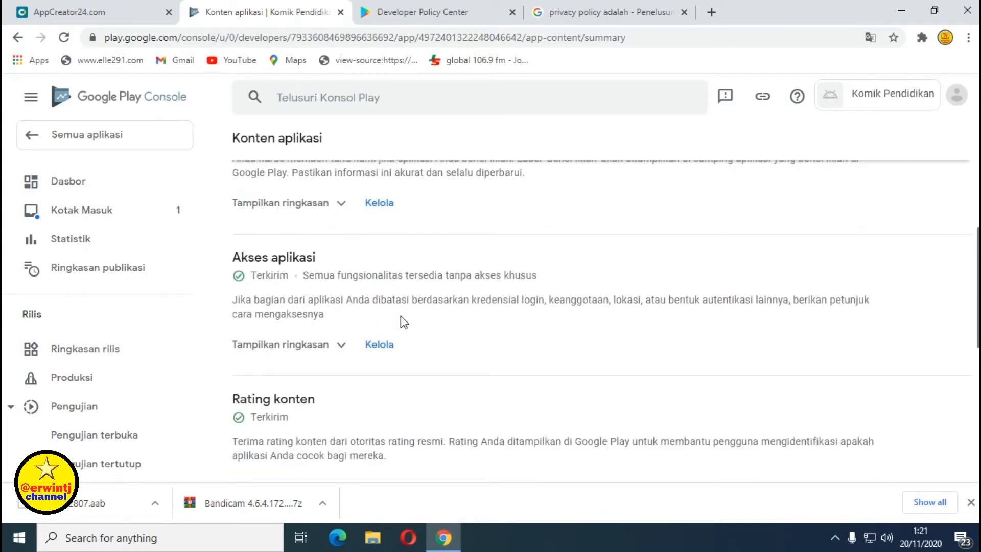
scroll(333, 329, "down", 1)
scroll(337, 332, "down", 5)
scroll(356, 333, "down", 1)
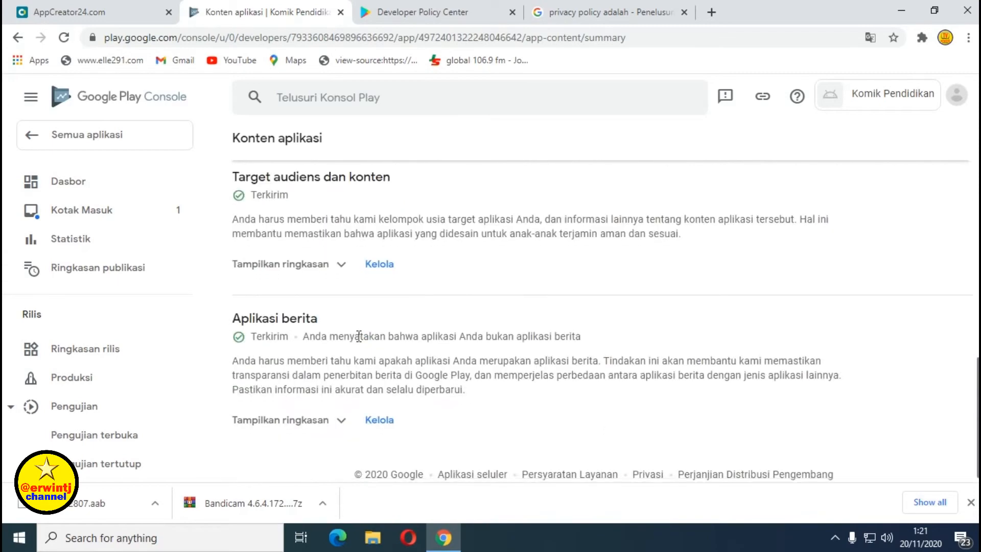
scroll(359, 338, "up", 12)
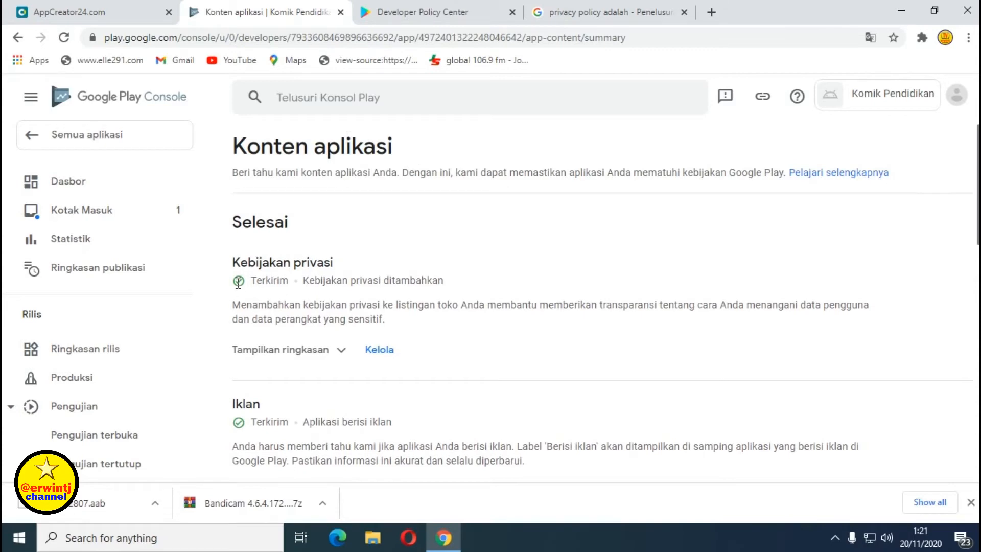
scroll(332, 327, "down", 6)
scroll(335, 330, "up", 6)
Open Komik Pendidikan from Semua aplikasi and scroll its Dasbor to the setup checklist (6 of 8 done).
left_click(36, 143)
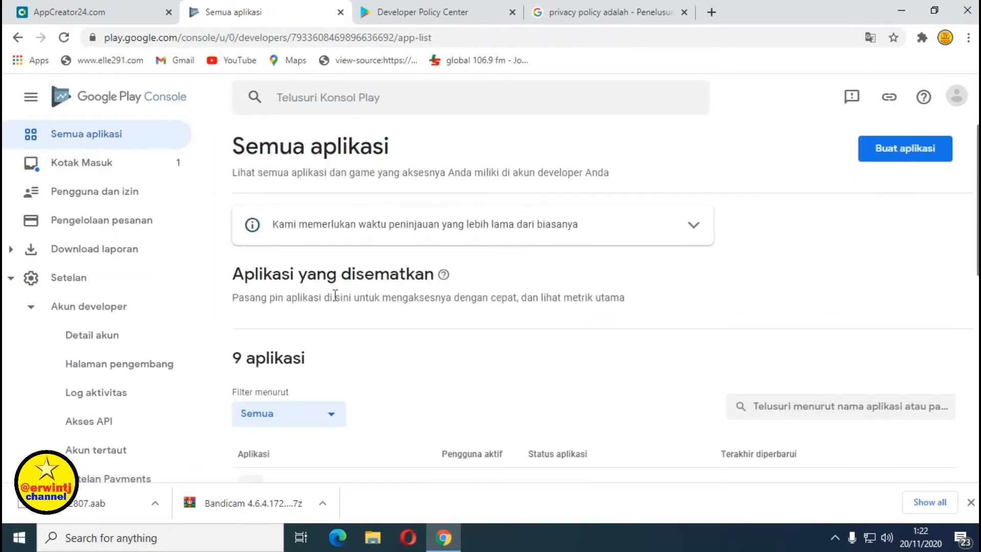
scroll(333, 298, "down", 5)
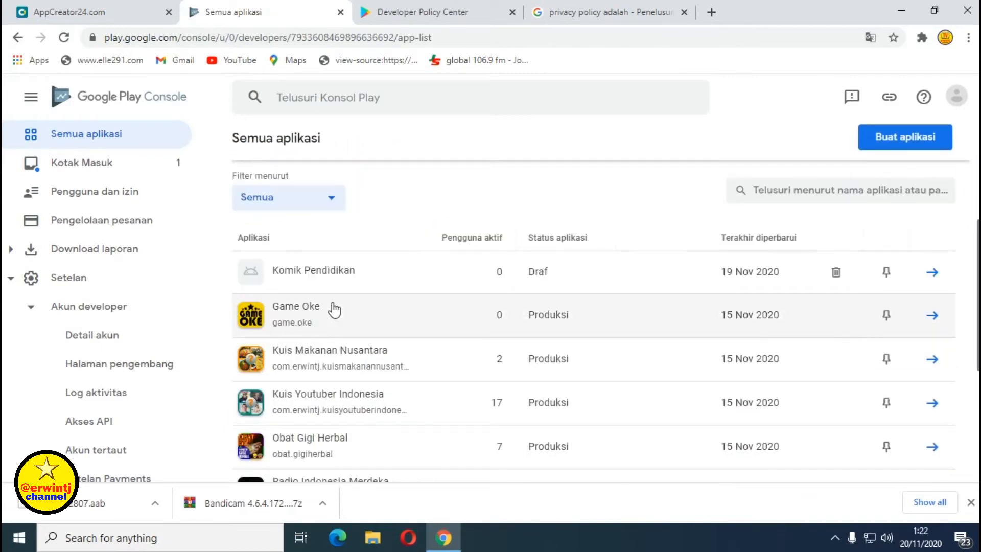
scroll(333, 306, "up", 2)
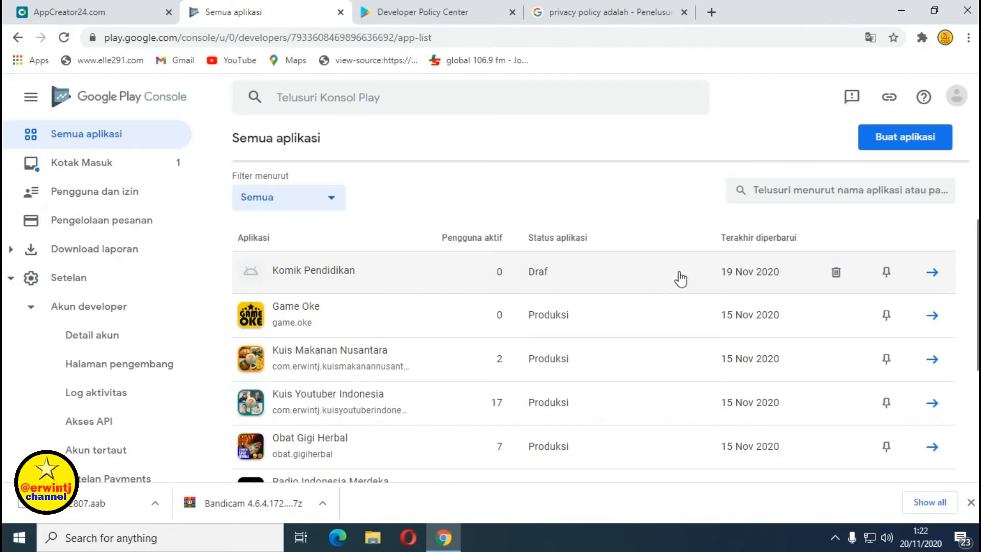
left_click(932, 276)
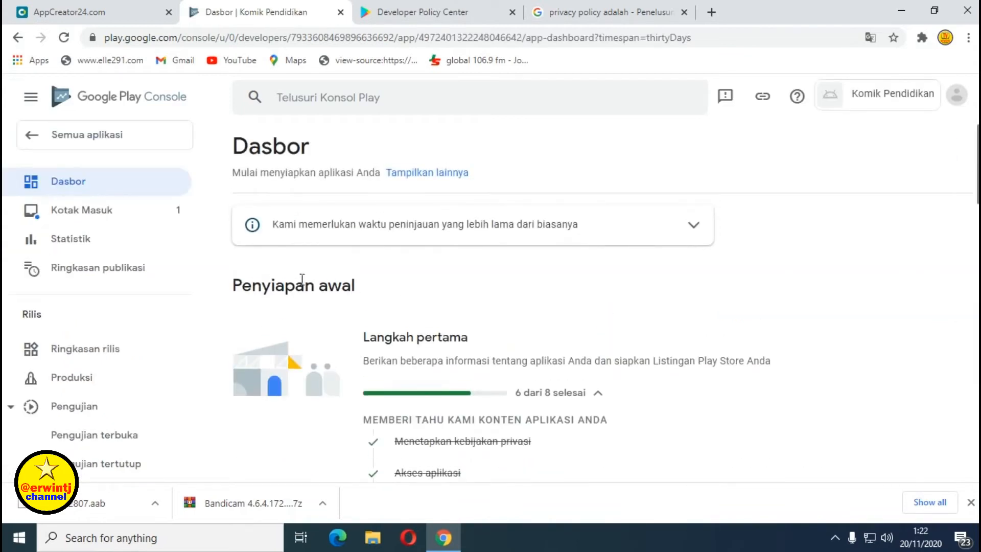
scroll(449, 293, "down", 4)
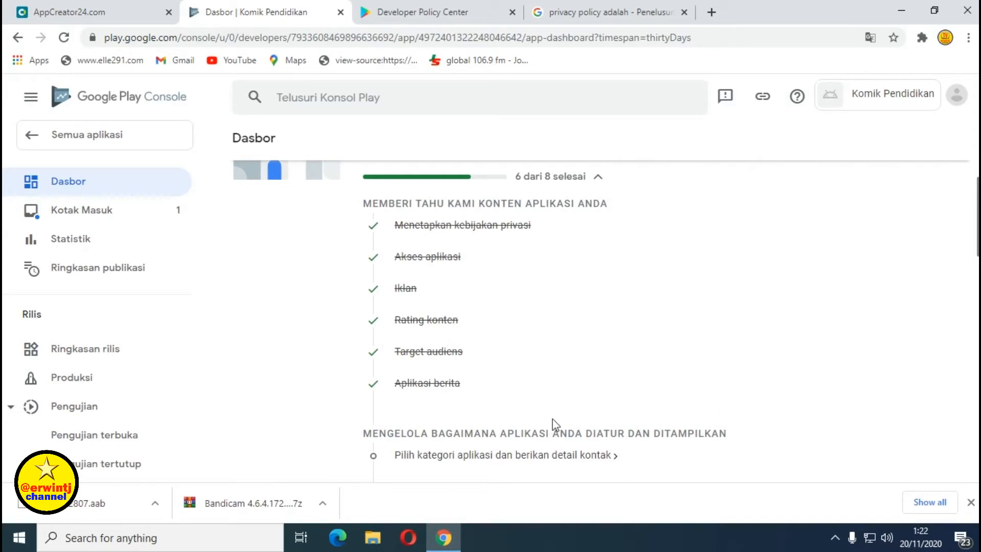
scroll(422, 248, "down", 3)
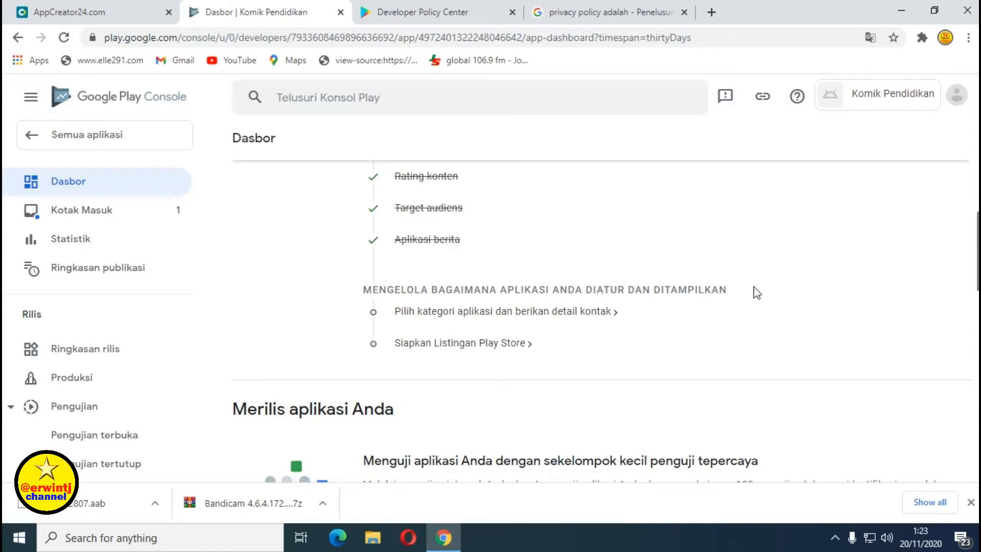
In Setelan toko, set the app type to Aplikasi and the category to Pendidikan.
left_click(601, 322)
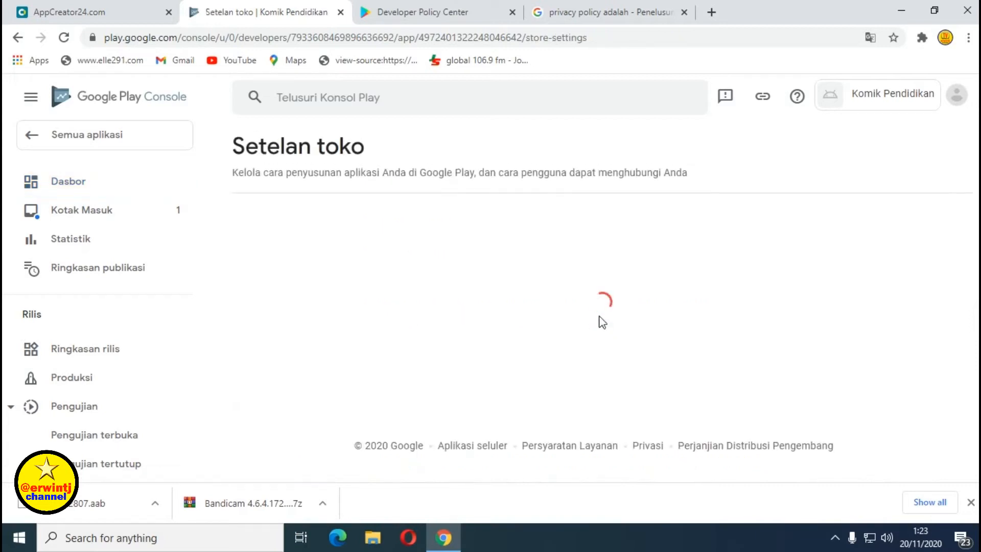
scroll(496, 293, "down", 2)
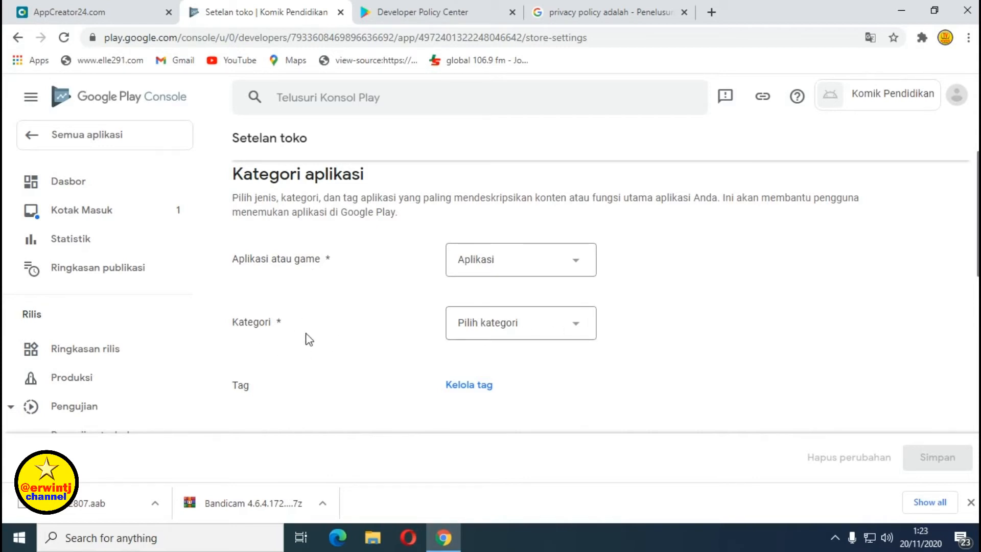
left_click(573, 331)
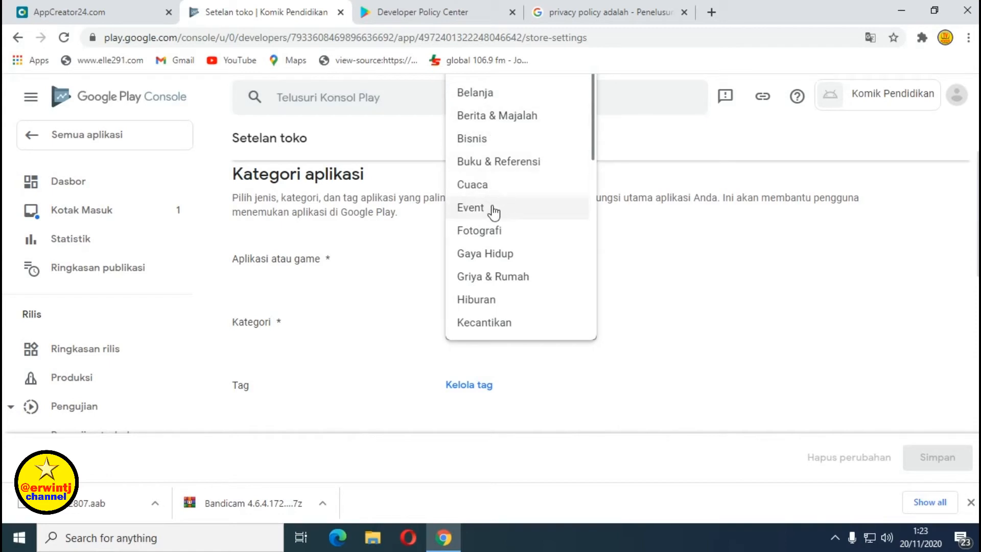
scroll(498, 209, "down", 1)
scroll(503, 217, "down", 1)
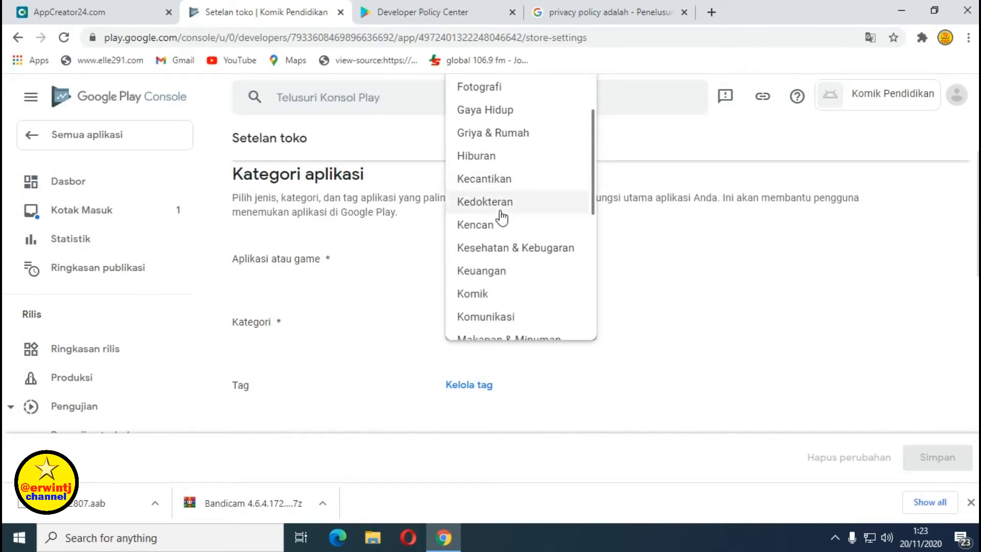
scroll(502, 217, "down", 1)
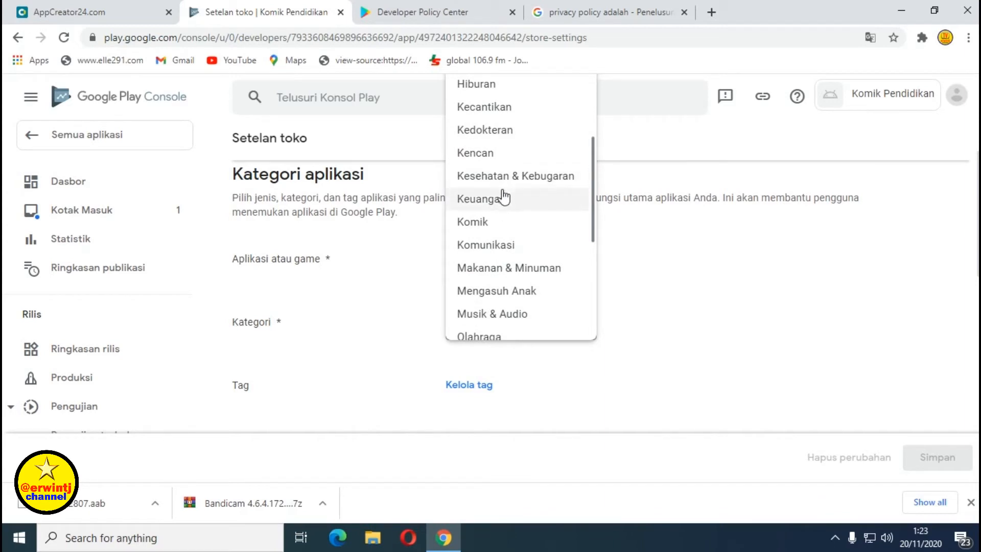
scroll(503, 194, "down", 1)
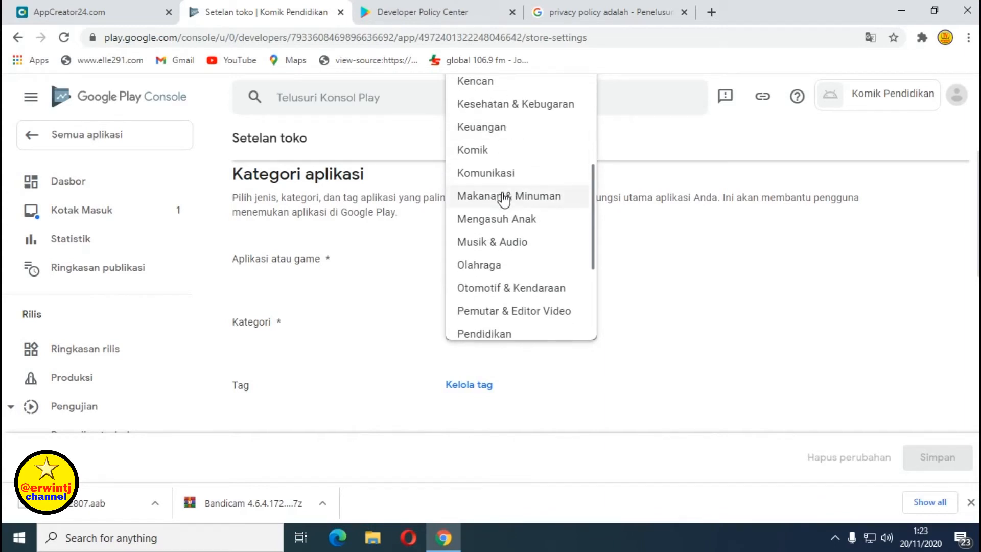
scroll(502, 197, "down", 1)
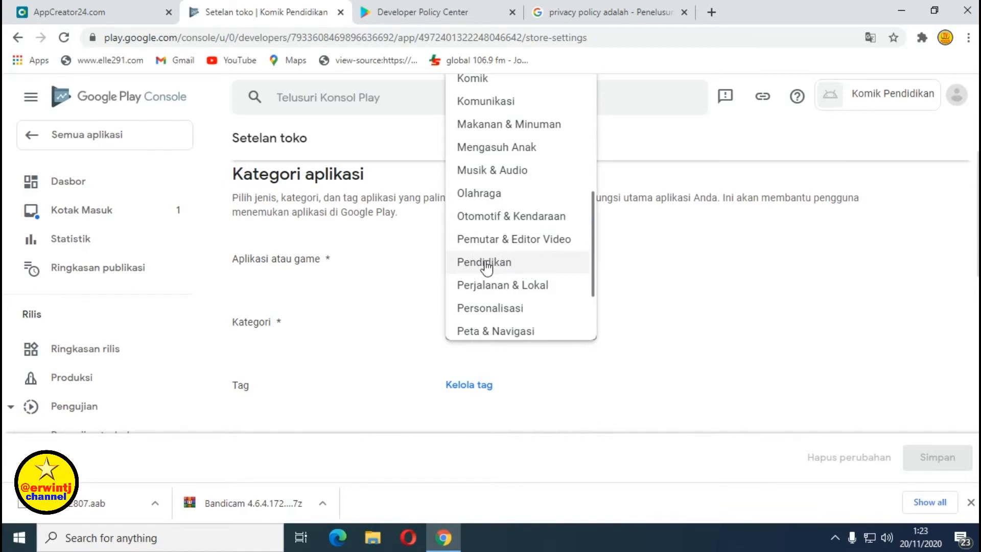
left_click(485, 264)
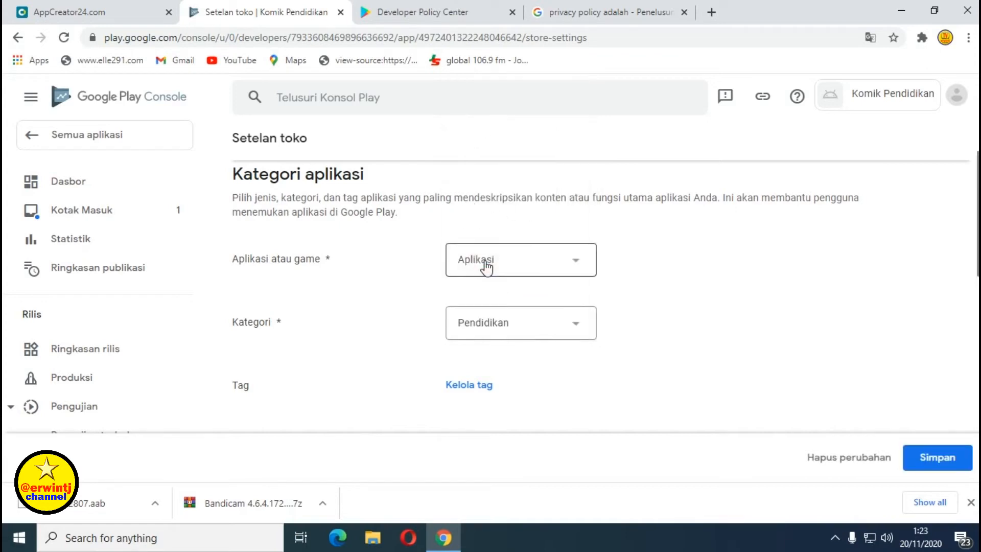
scroll(693, 320, "down", 1)
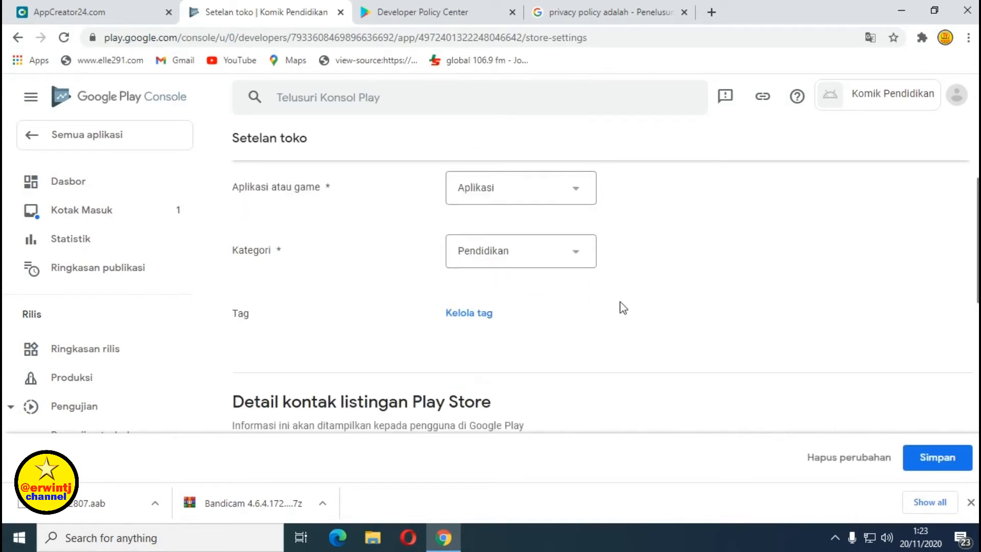
Search tags for 'pendidikan' and apply Pendidikan, Pendidikan bahasa, Pendidikan primer and Pendidikan sains.
left_click(476, 320)
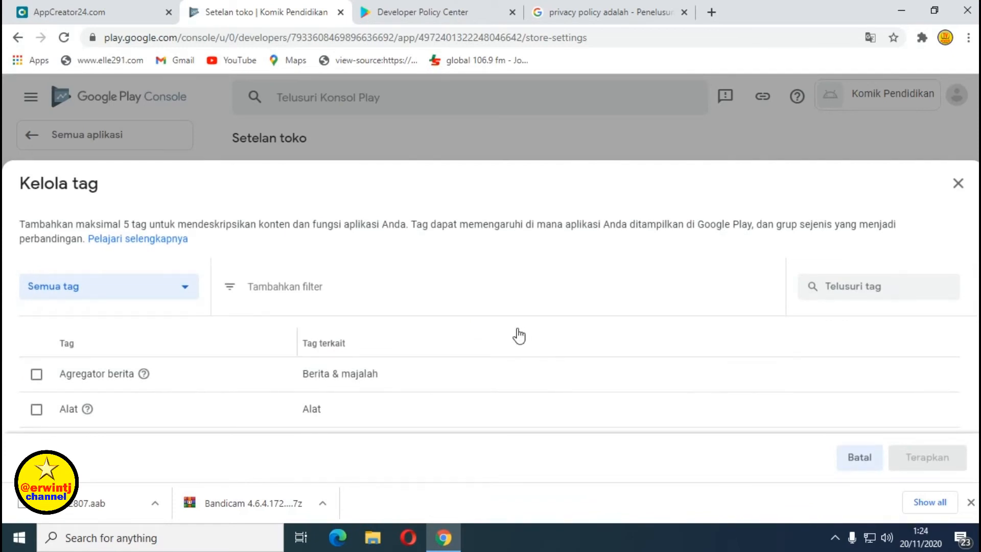
left_click(859, 289)
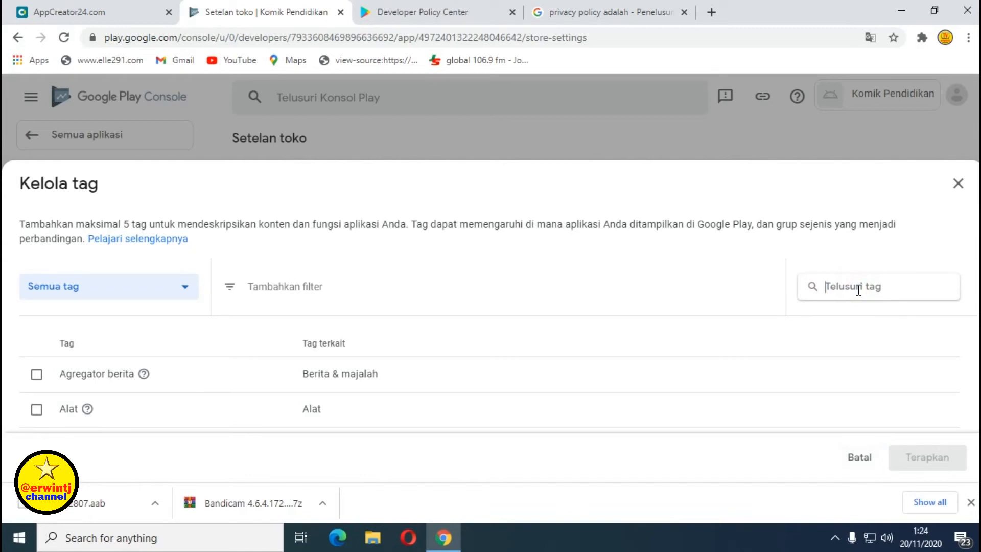
type("pend")
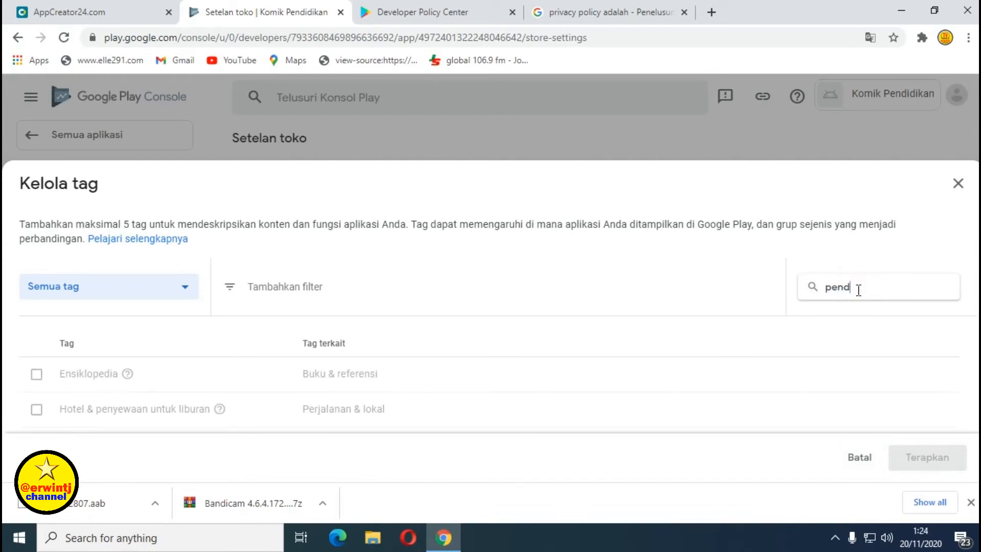
type("idikan")
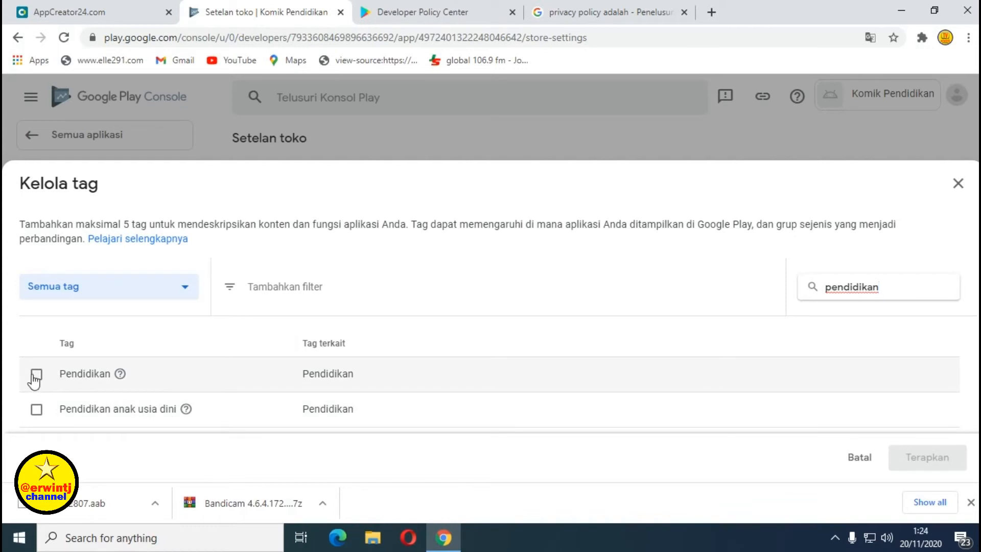
left_click(36, 376)
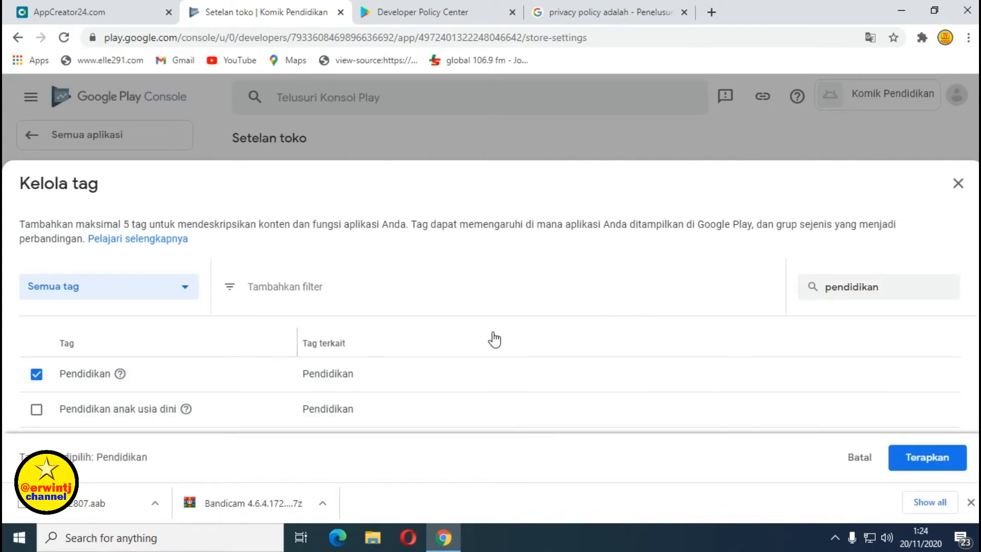
scroll(486, 337, "down", 3)
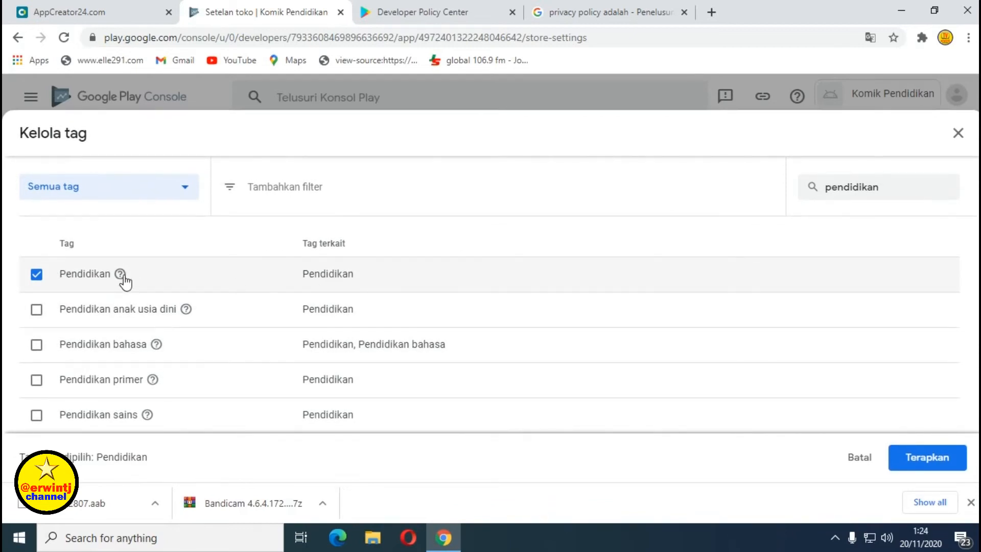
mouse_move(121, 279)
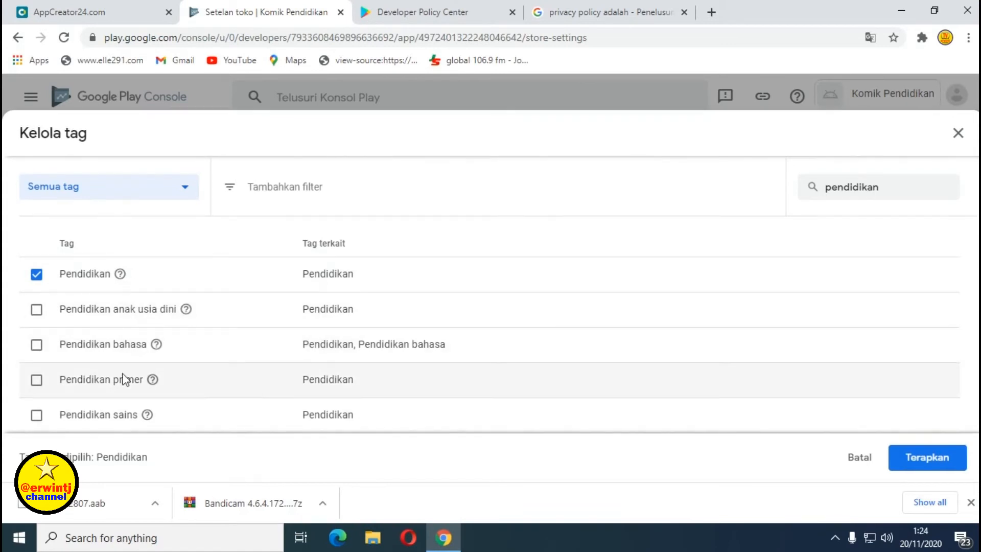
left_click(37, 345)
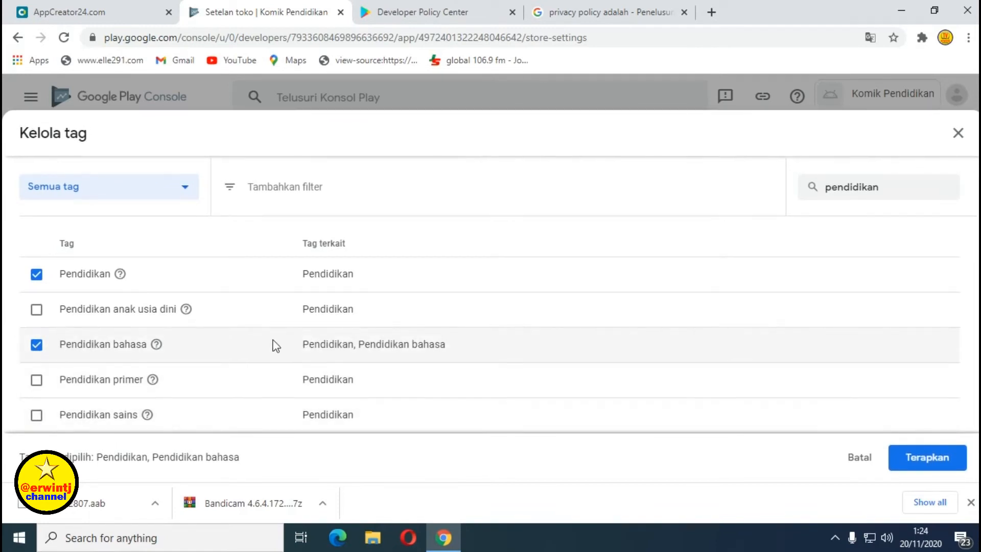
left_click(36, 387)
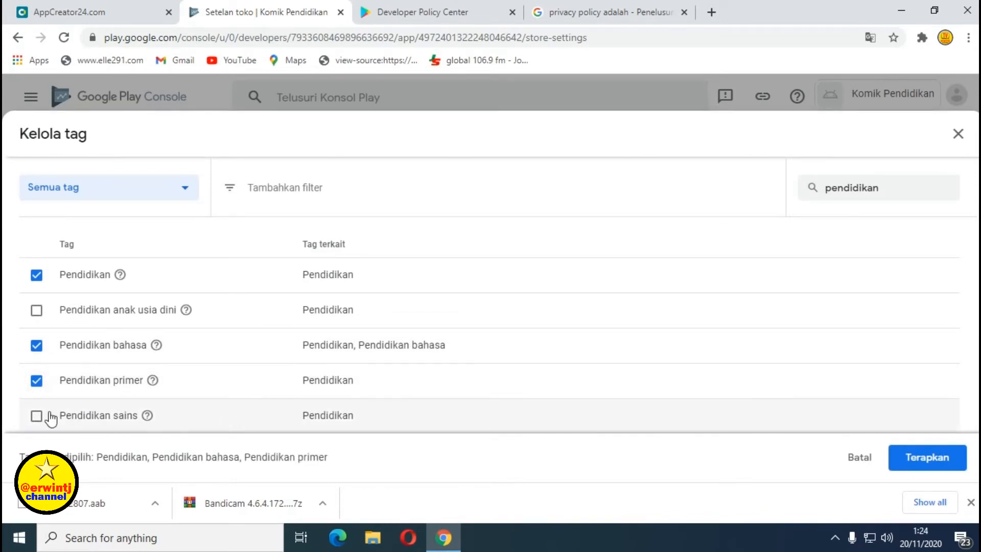
left_click(37, 420)
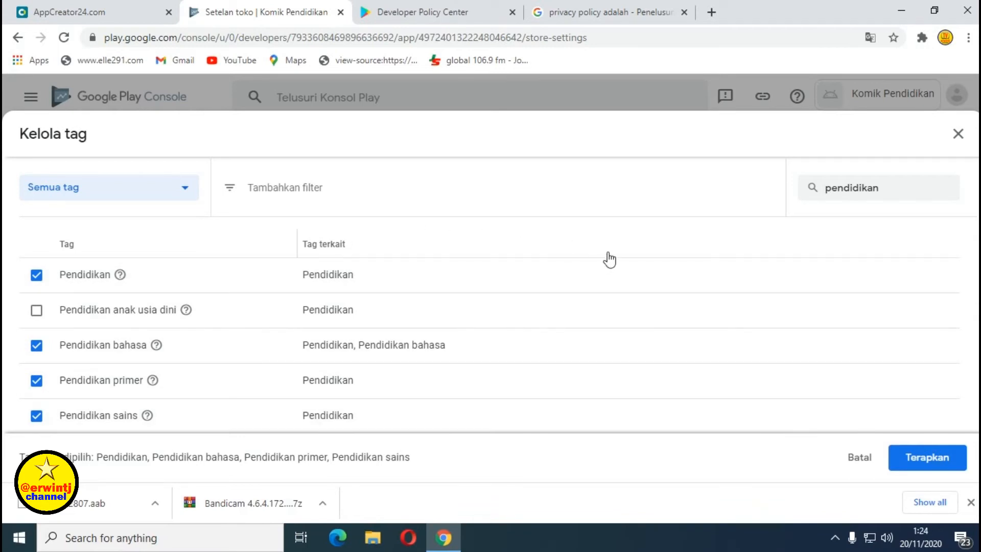
left_click(928, 458)
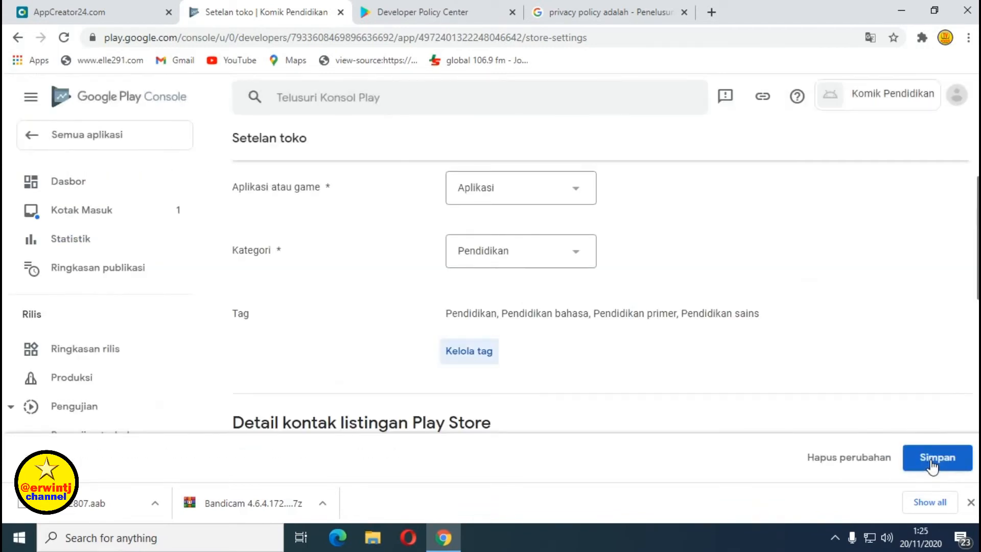
Enter the developer's contact e-mail in the Alamat email field of the listing contact details.
scroll(613, 345, "down", 3)
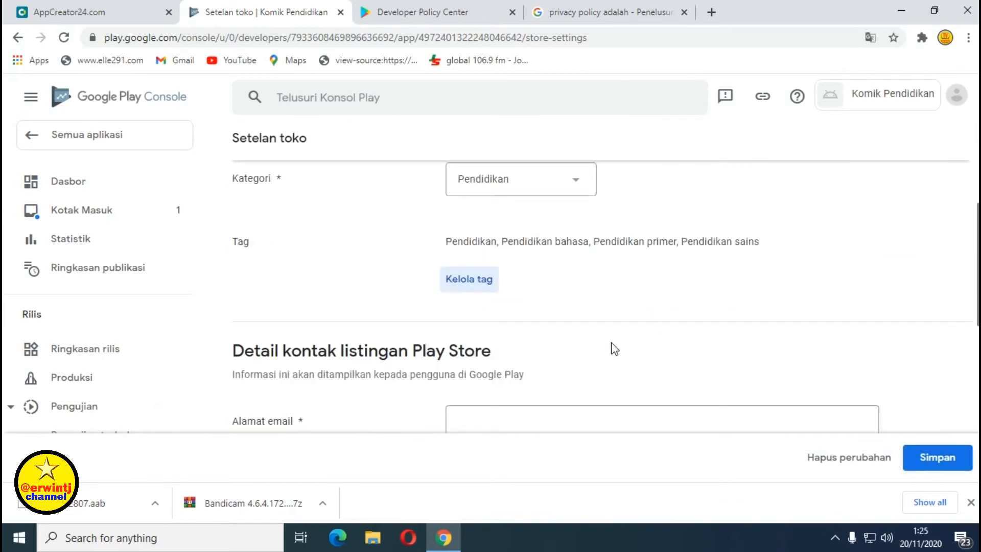
scroll(613, 343, "down", 1)
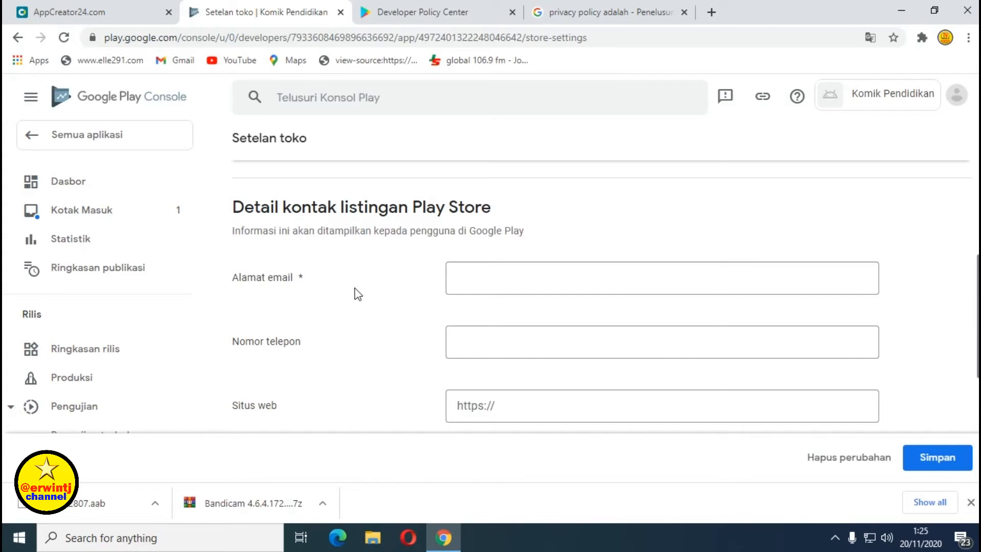
scroll(356, 291, "down", 1)
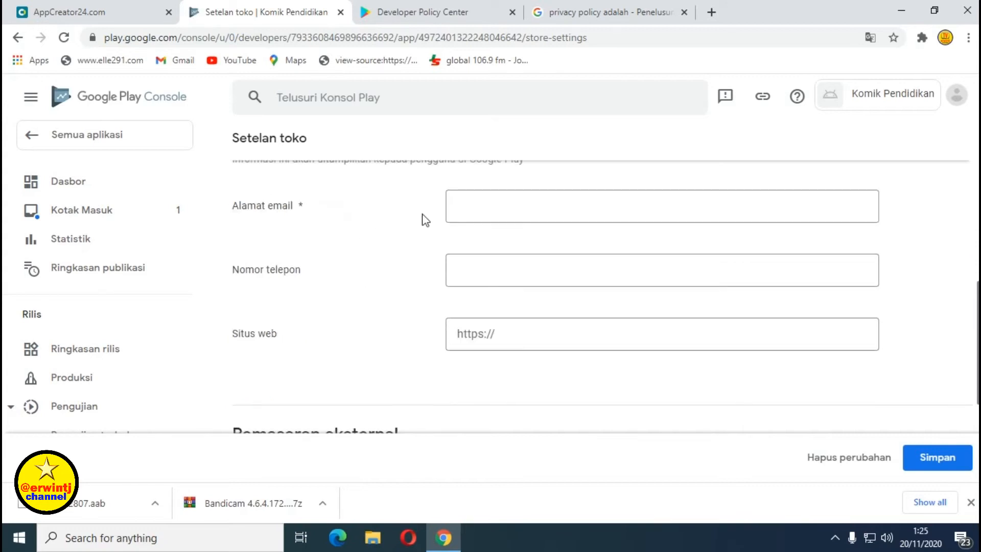
left_click(467, 212)
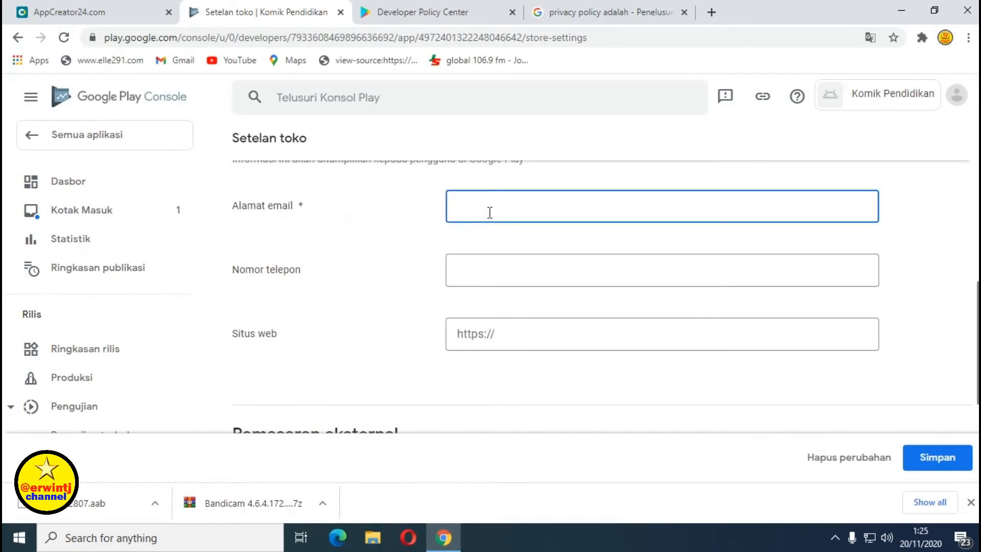
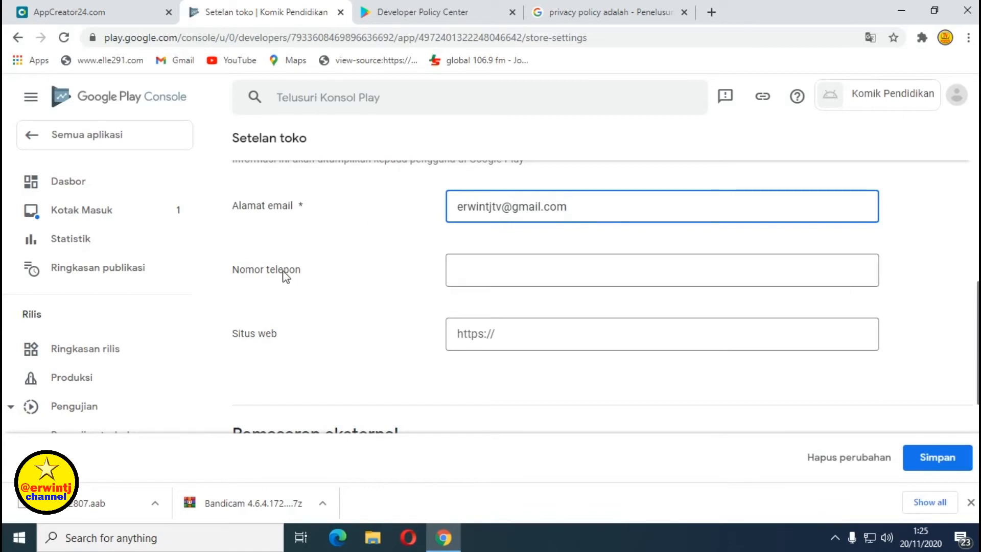
scroll(306, 294, "down", 1)
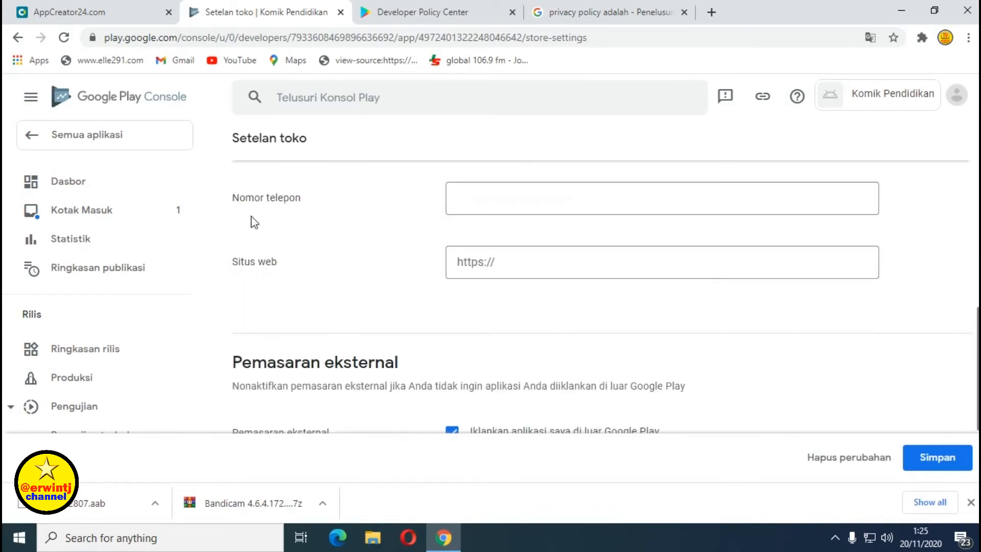
scroll(254, 223, "up", 1)
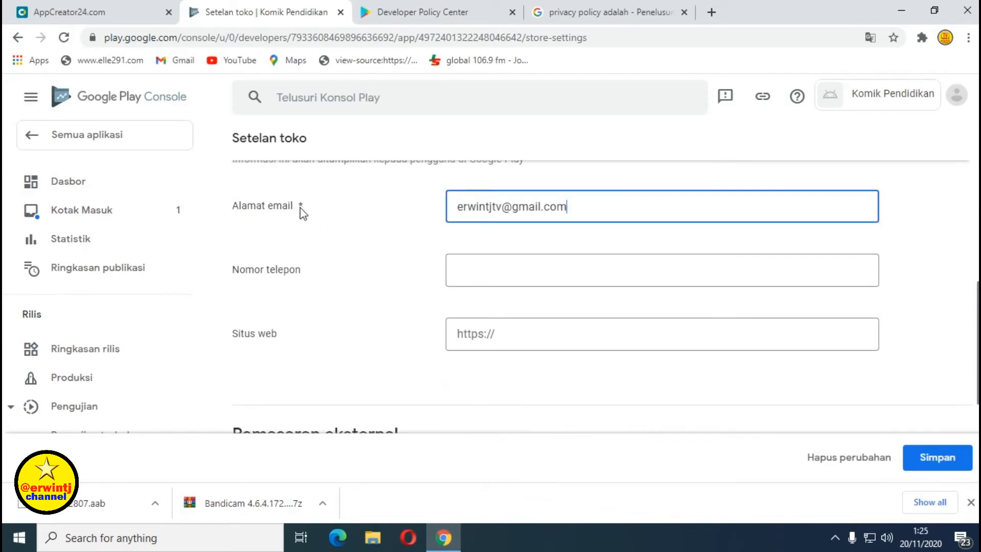
scroll(307, 286, "down", 1)
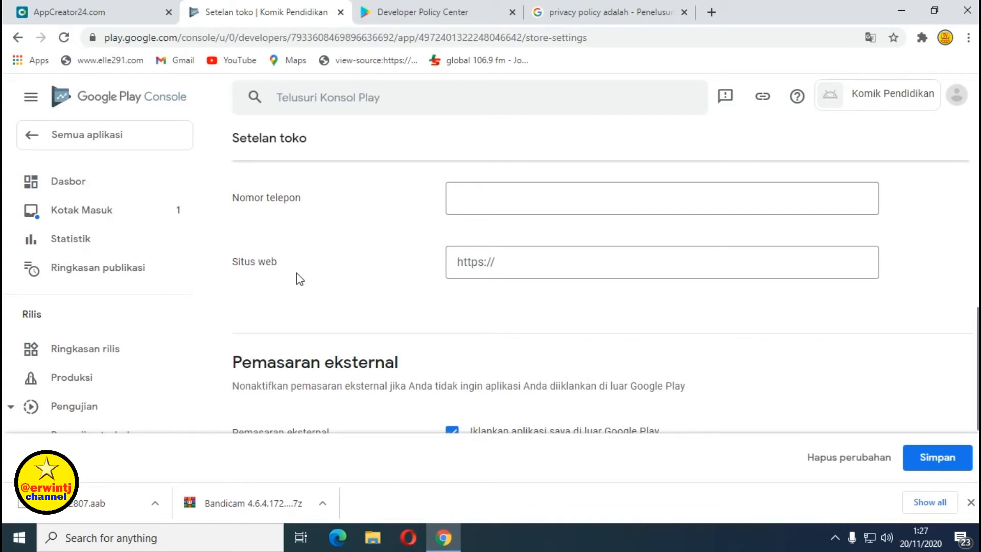
Enter the developer's website URL in the Situs web field.
left_click(514, 268)
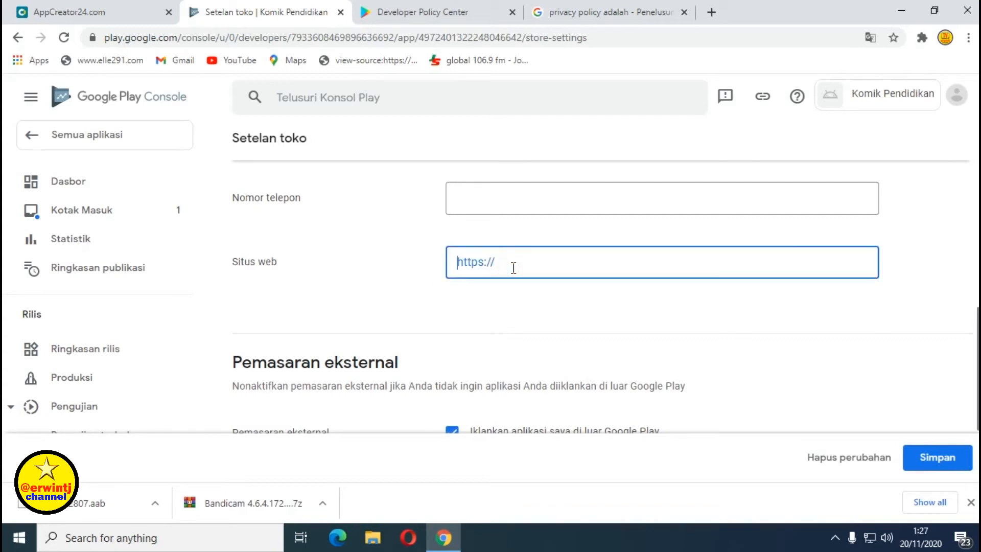
type("https://www.erwintj.my.id")
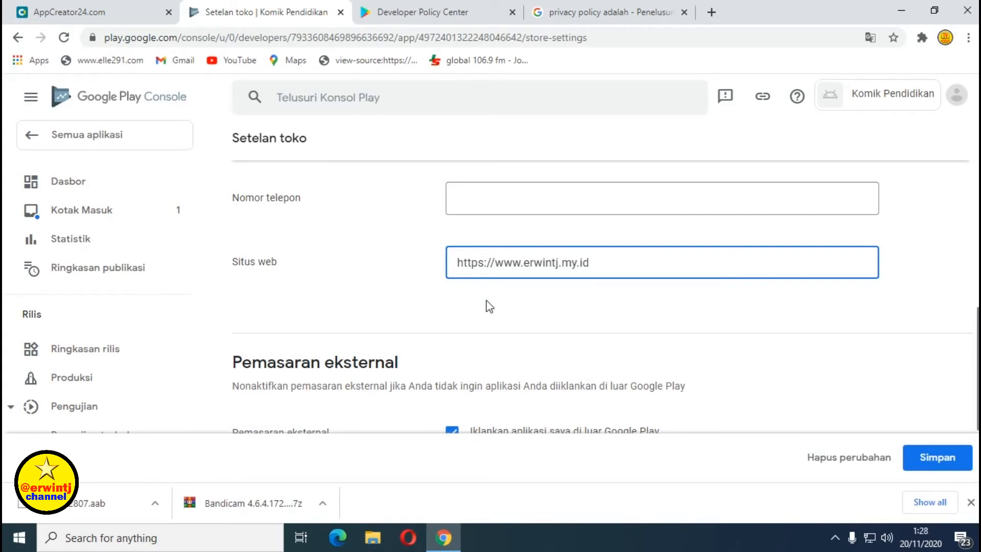
scroll(488, 299, "down", 1)
scroll(475, 281, "down", 1)
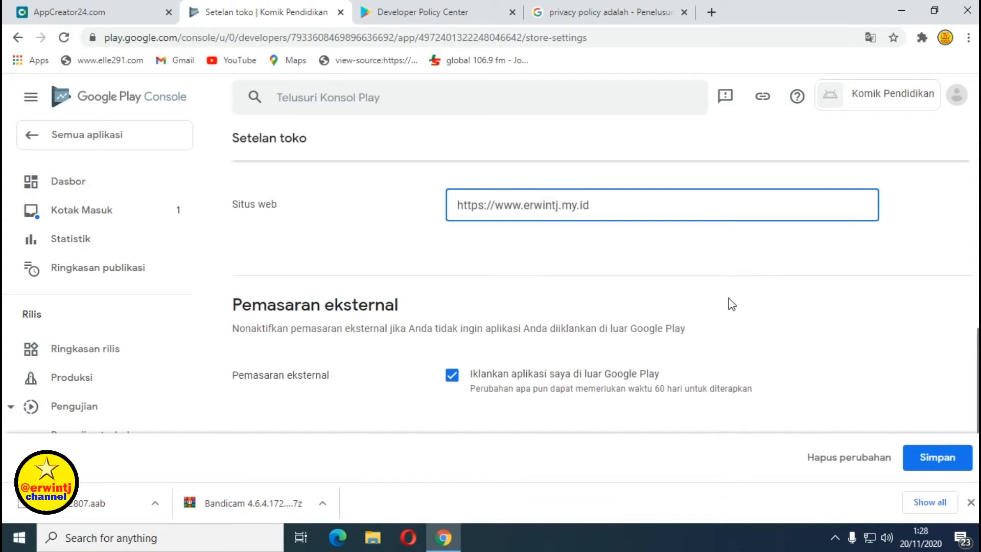
scroll(761, 297, "down", 2)
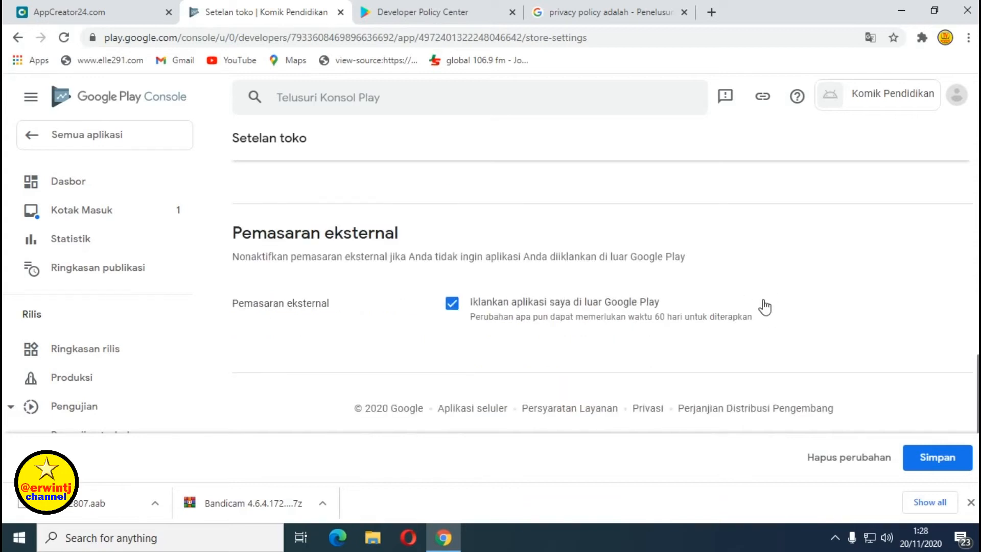
scroll(817, 318, "up", 2)
scroll(824, 321, "up", 2)
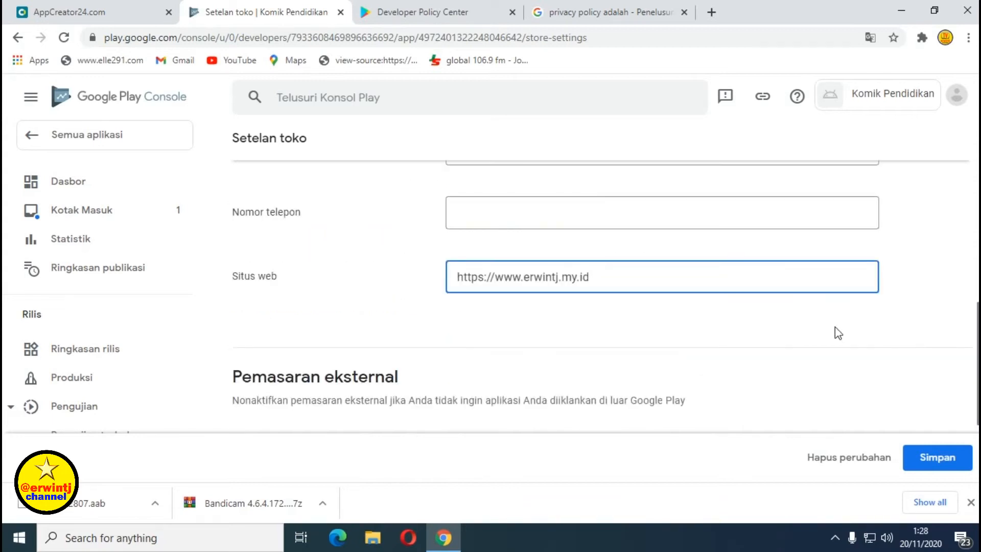
Review the remaining store settings, leaving external marketing enabled, and save them.
scroll(701, 335, "down", 4)
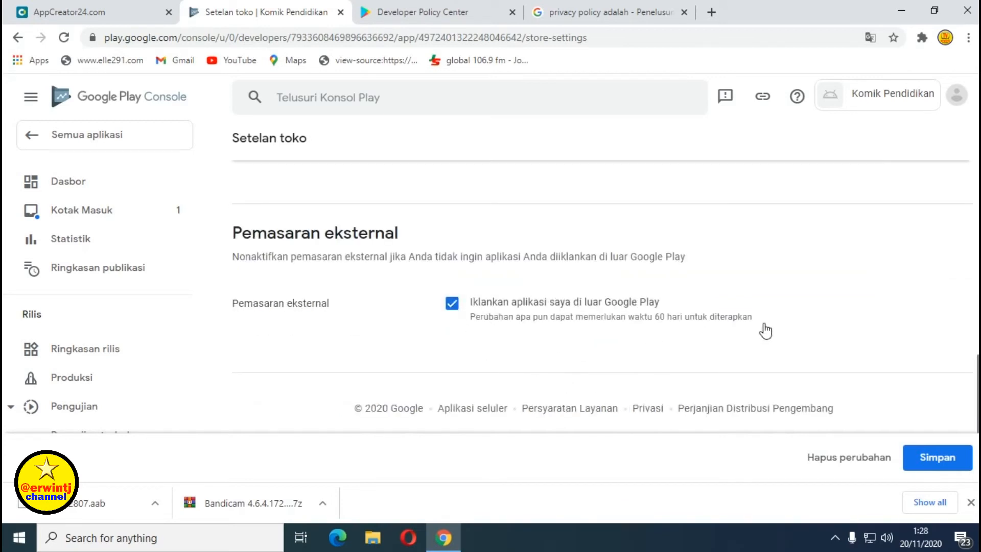
scroll(767, 332, "up", 4)
scroll(785, 343, "up", 10)
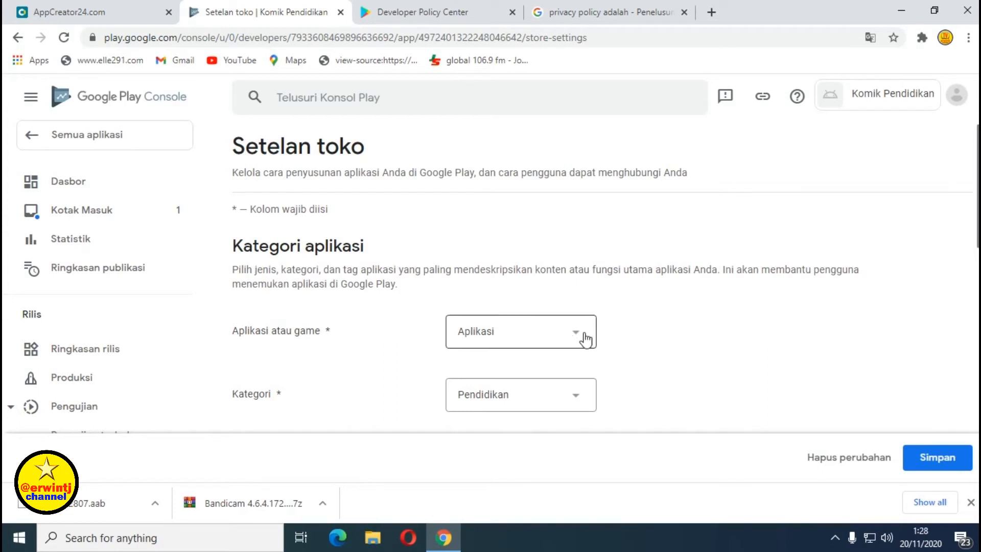
scroll(415, 284, "down", 2)
scroll(586, 328, "down", 4)
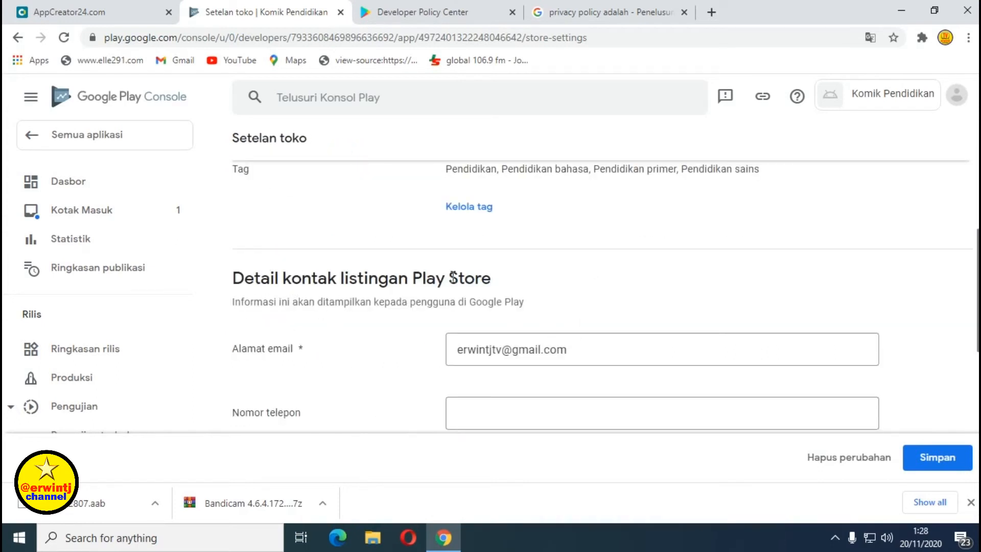
scroll(608, 279, "down", 2)
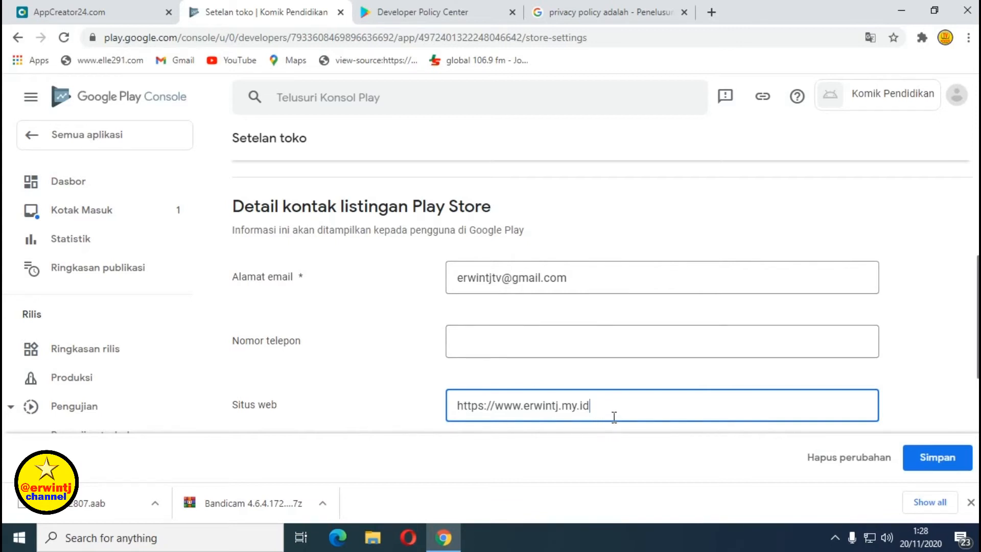
scroll(700, 414, "down", 3)
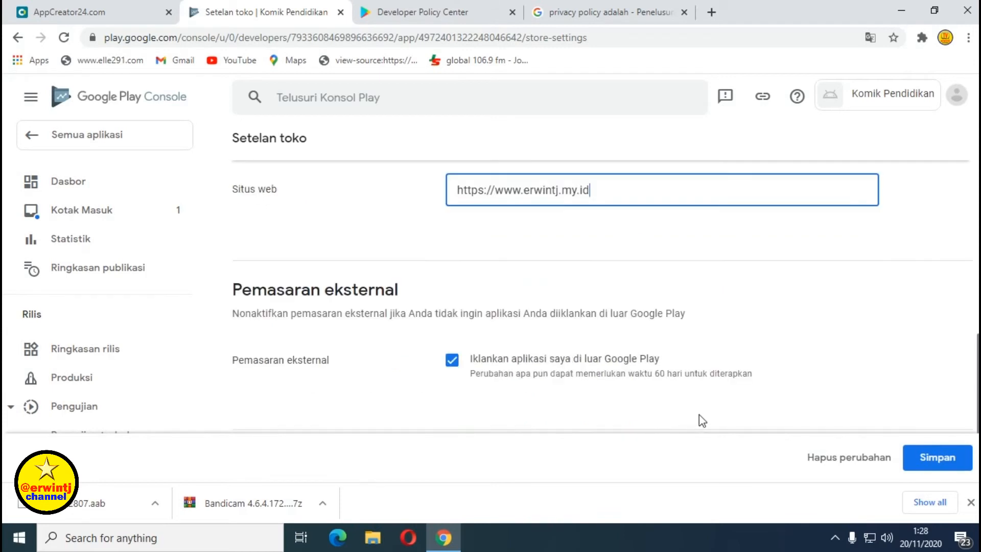
left_click(937, 463)
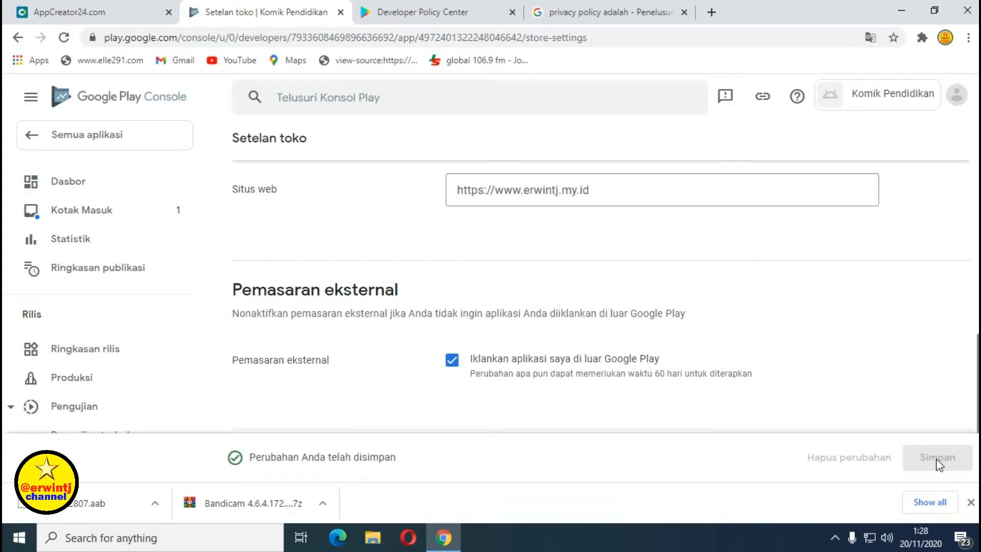
scroll(380, 250, "up", 5)
scroll(380, 250, "up", 5)
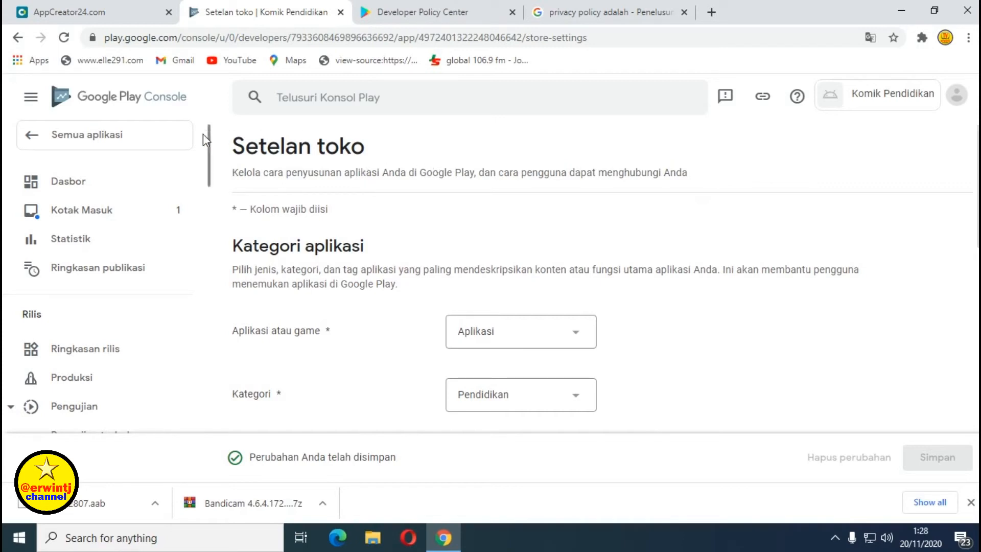
Open the Komik Pendidikan Dasbor from All apps and check the checklist shows 7 of 8 done.
left_click(54, 139)
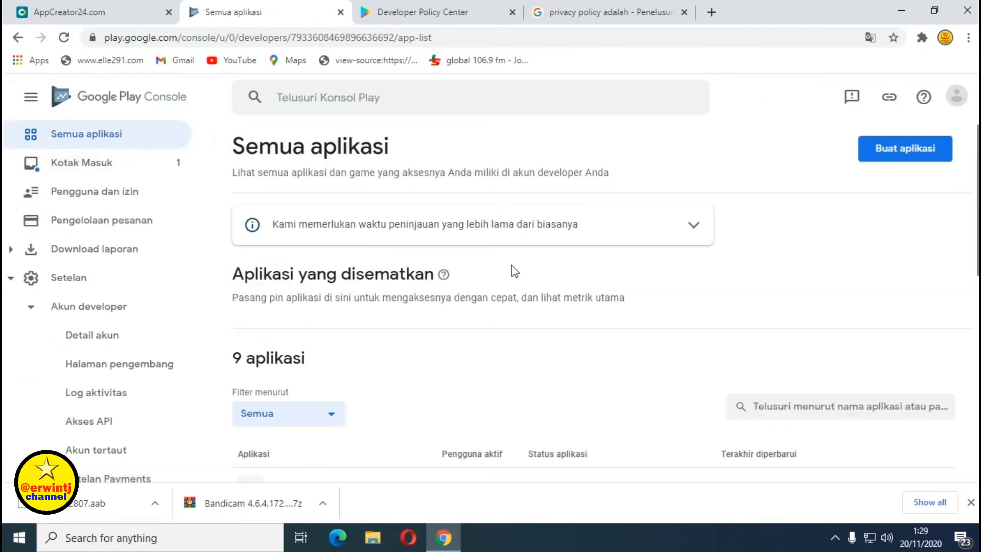
scroll(353, 286, "down", 3)
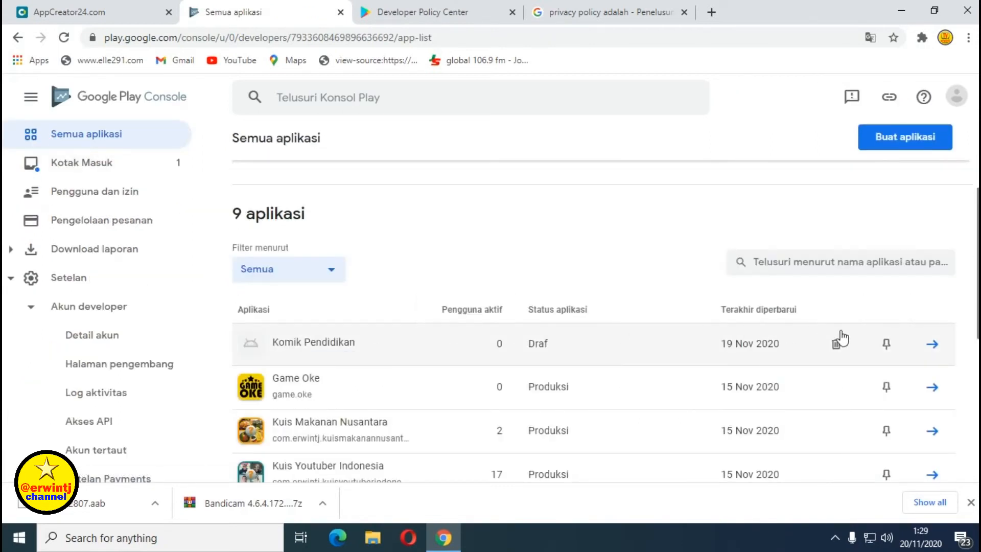
left_click(933, 347)
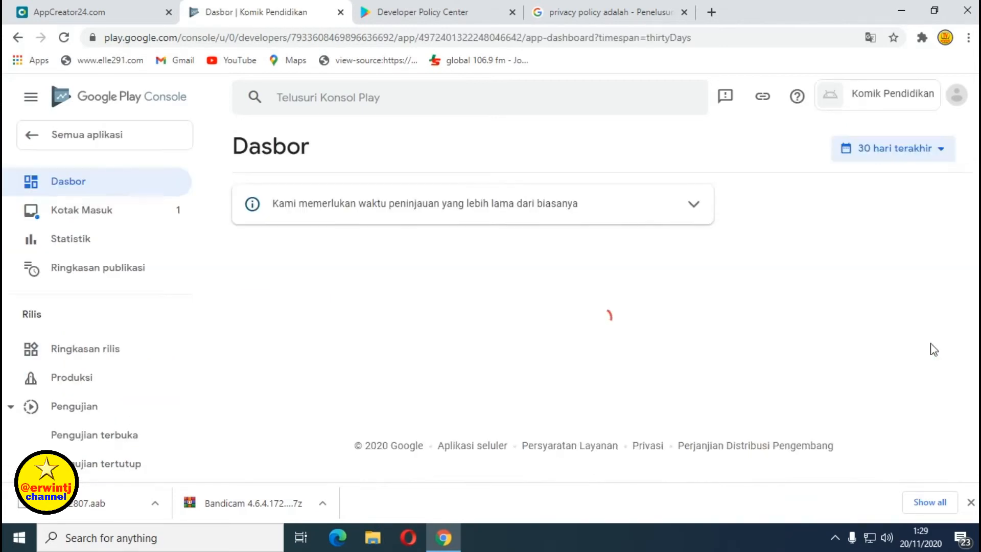
scroll(599, 266, "down", 4)
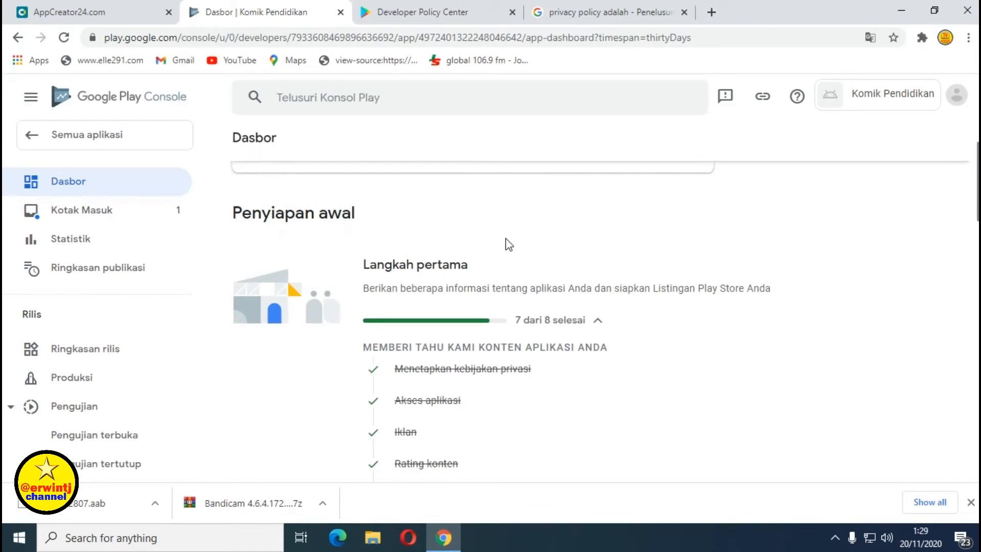
scroll(595, 256, "down", 3)
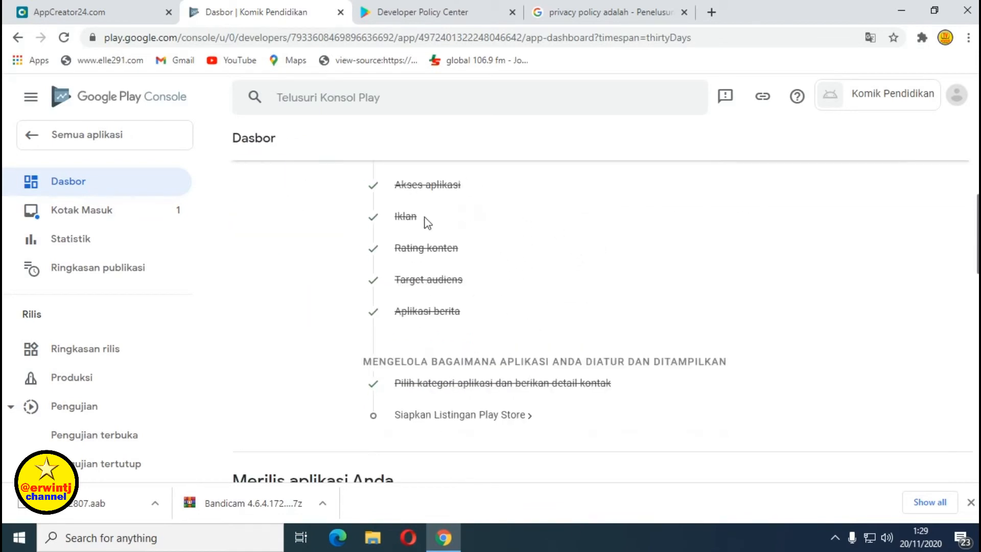
scroll(457, 246, "up", 4)
scroll(460, 248, "down", 3)
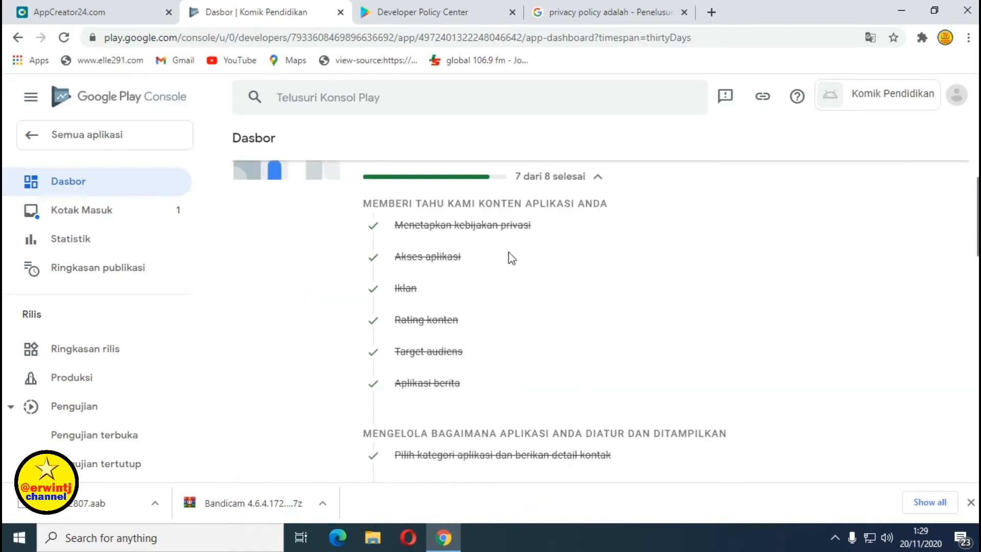
scroll(457, 276, "down", 3)
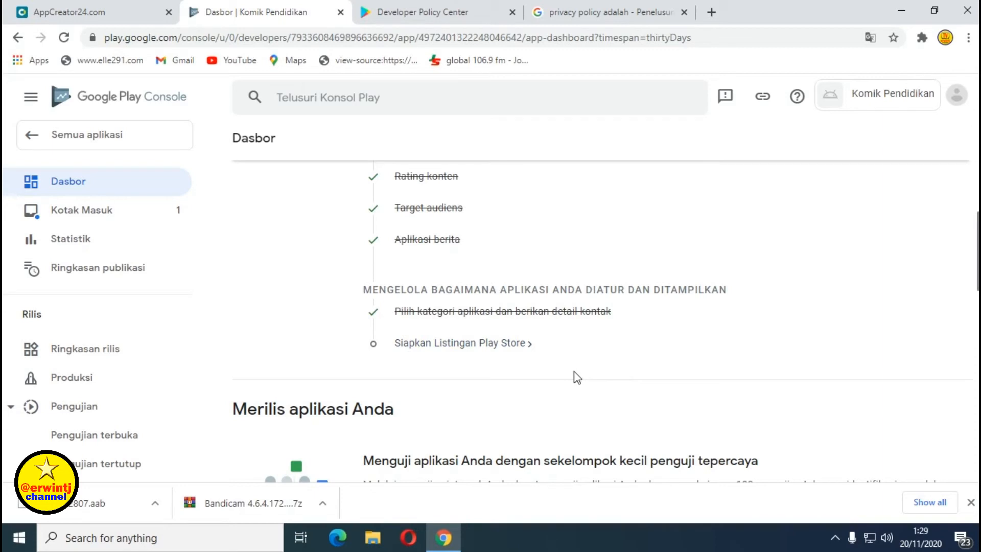
Open Siapkan Listingan Play Store and enter the short description 'Baca komik online gratis tema pendidikan'.
left_click(517, 344)
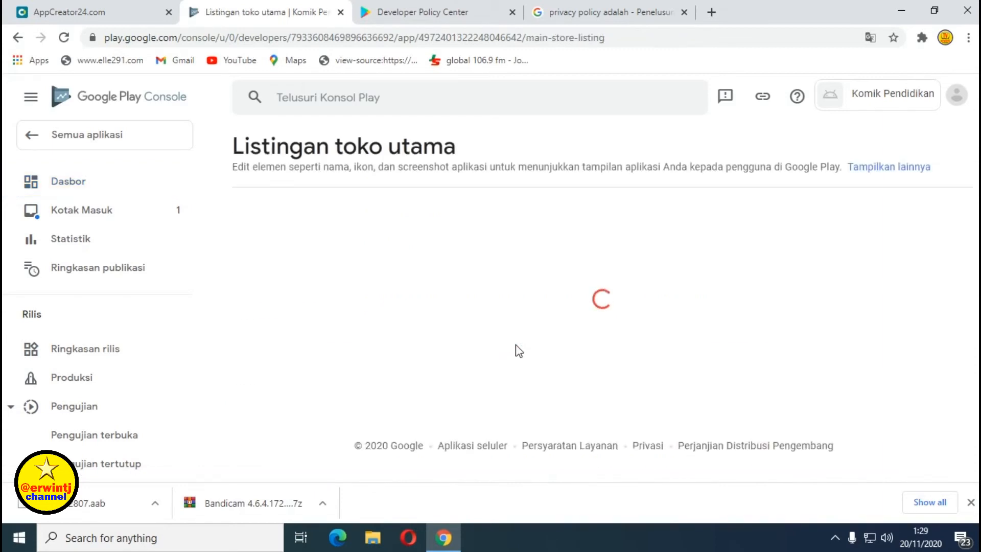
scroll(440, 226, "down", 3)
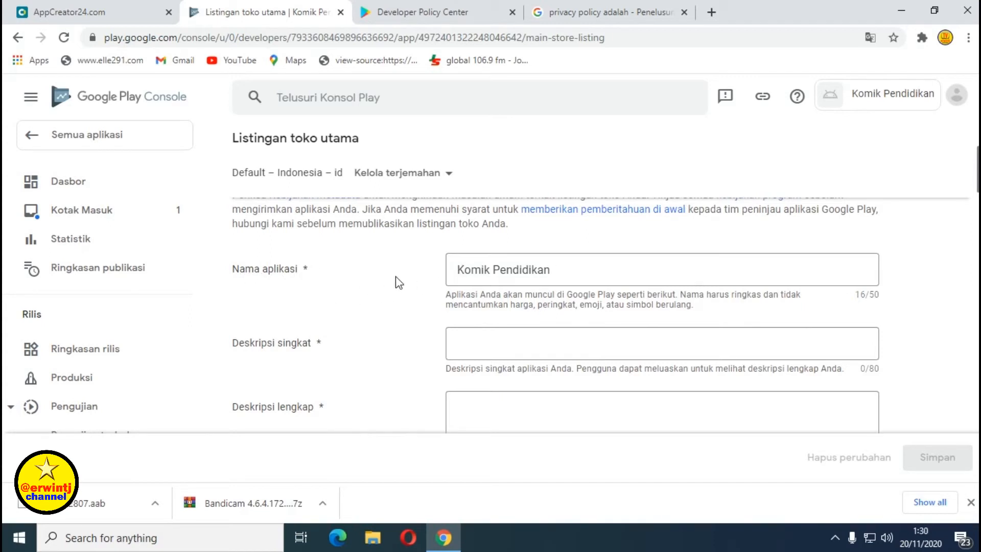
scroll(393, 279, "down", 1)
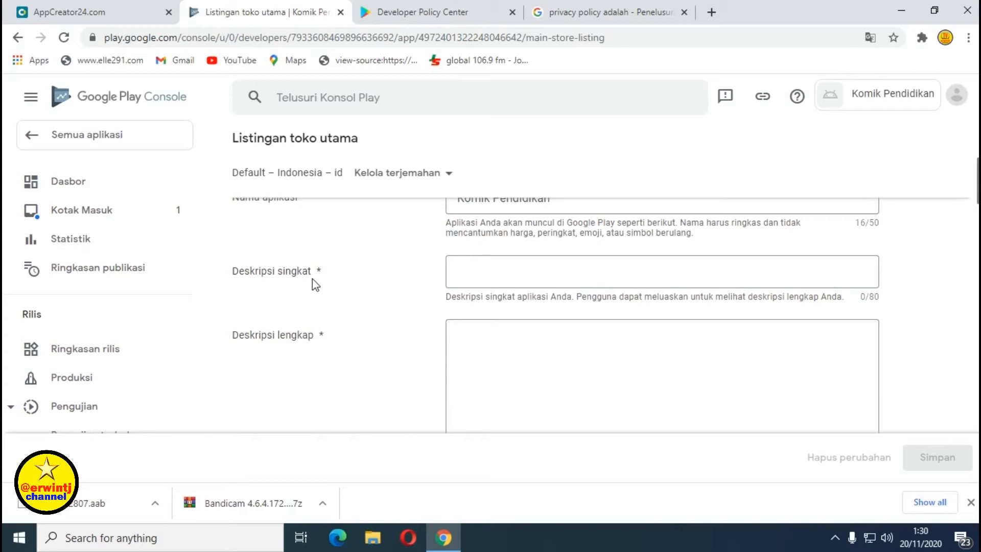
scroll(399, 274, "up", 1)
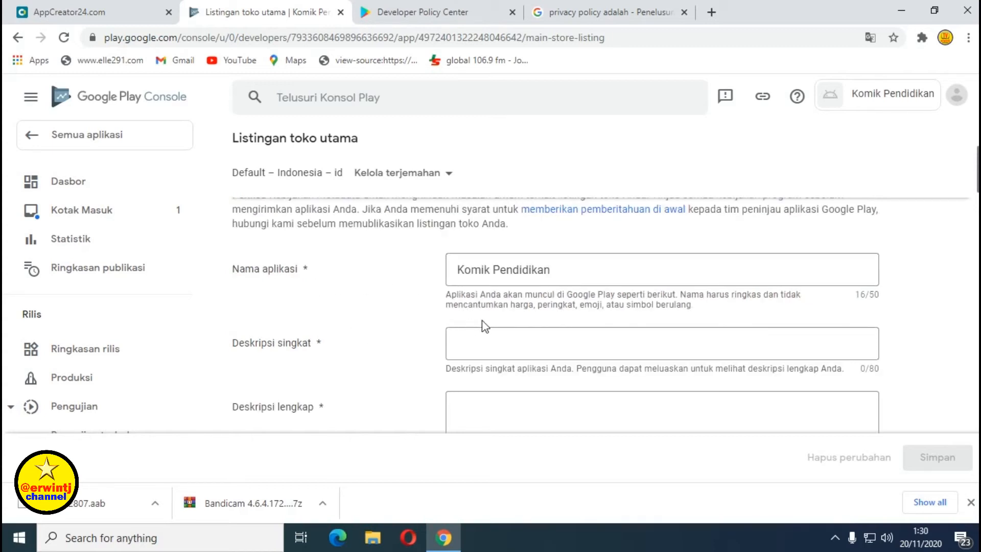
left_click(465, 343)
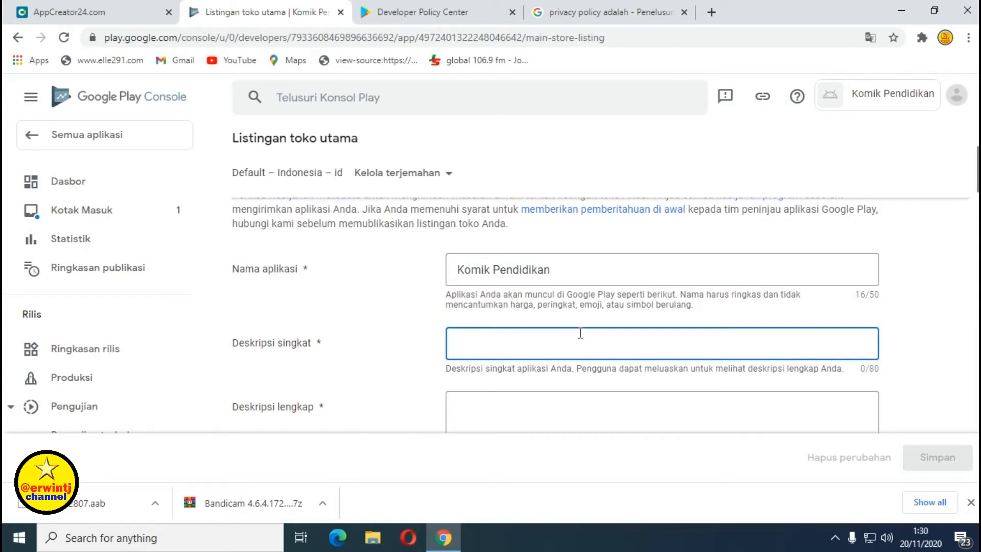
type("B")
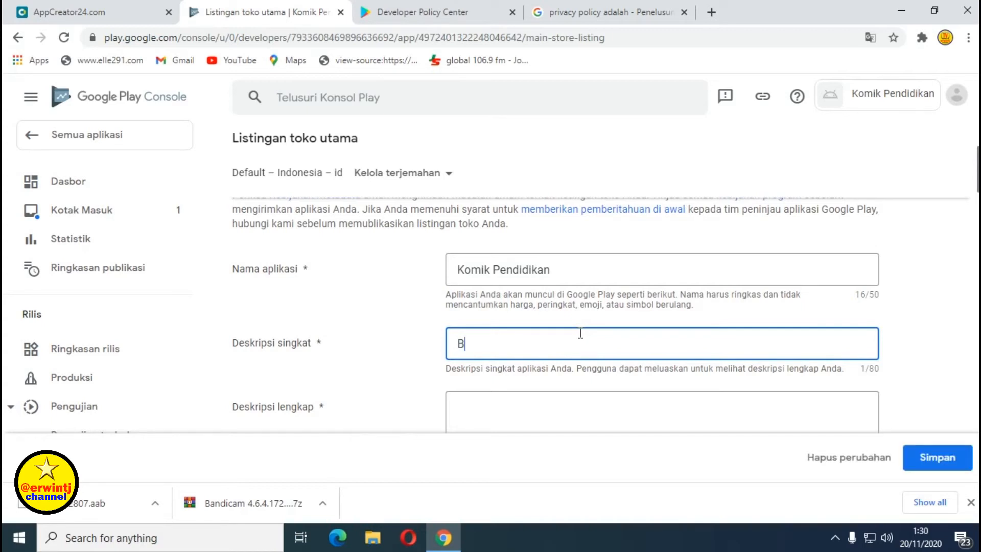
type("aca komik")
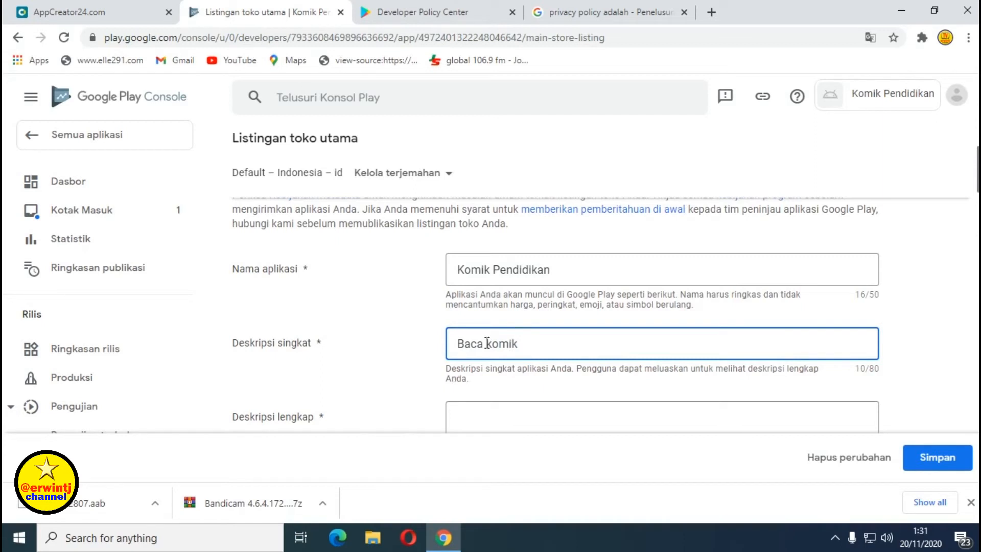
type(" online gratis tema pendid")
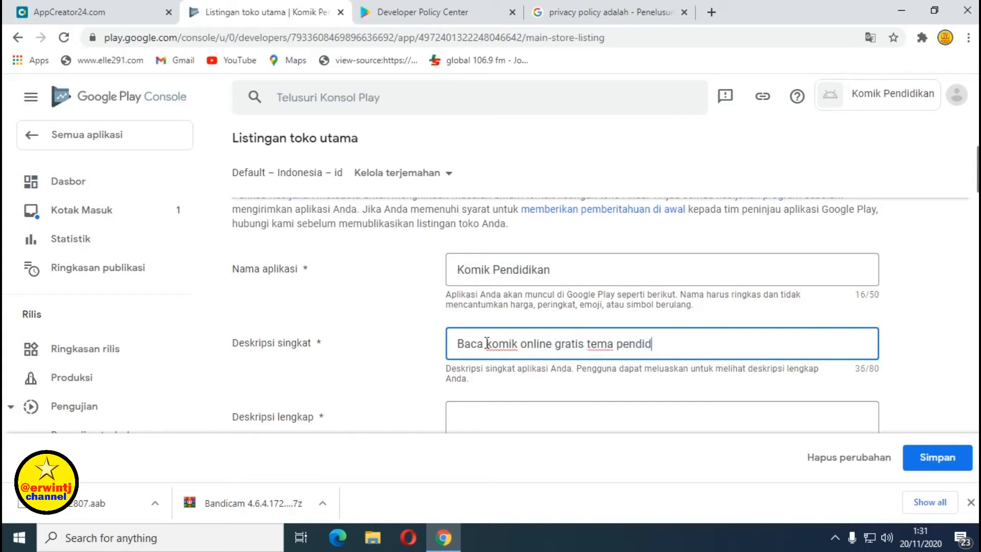
type("ikan")
scroll(506, 343, "down", 3)
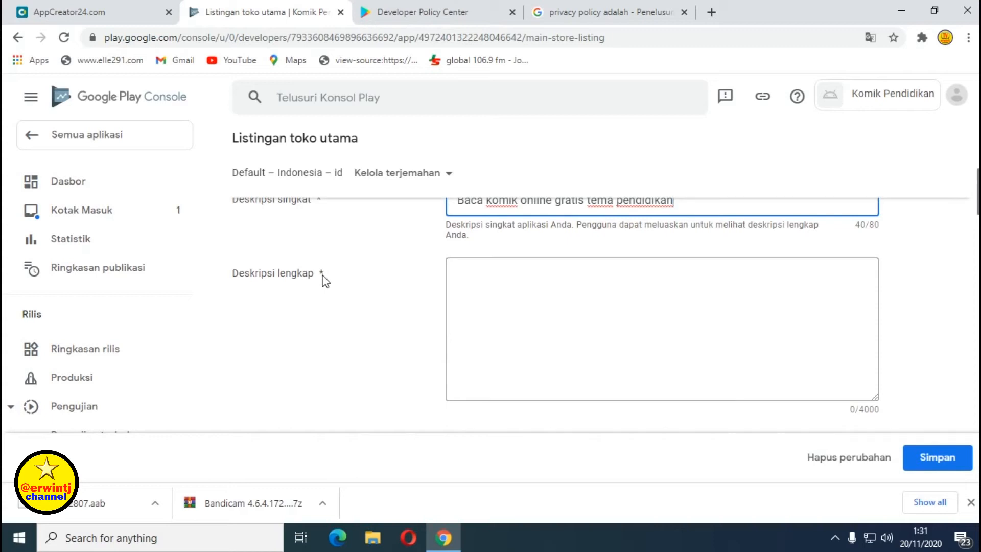
left_click(466, 274)
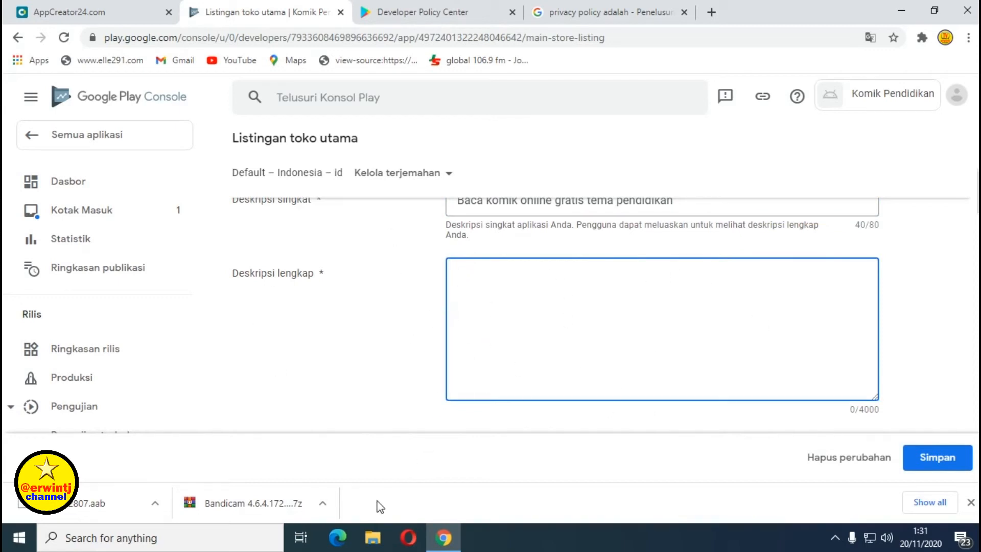
Open the Deskripsi Aplikasi Komik Pendidikan text file from D:\APLIKASI KOMIK PENDIDIKAN in Notepad.
left_click(371, 546)
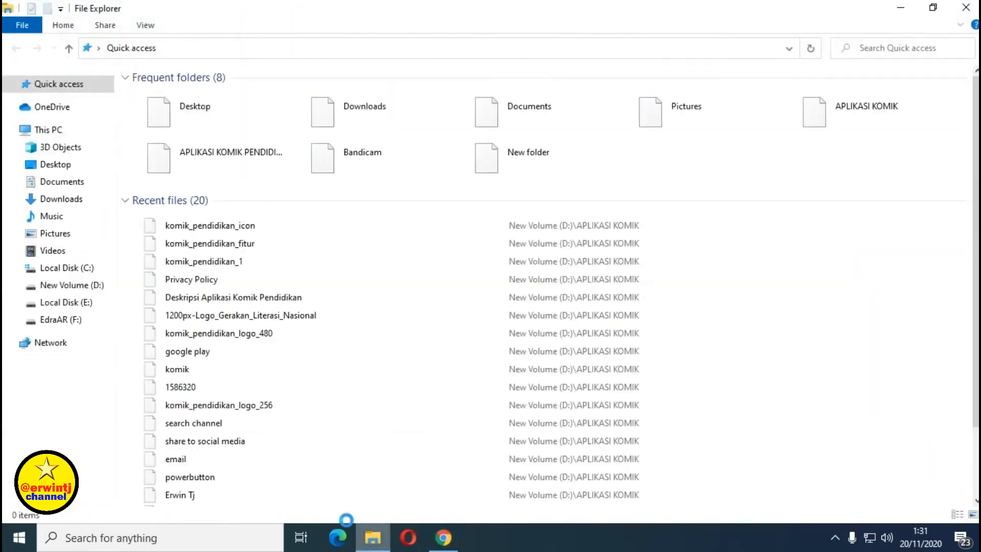
left_click(75, 290)
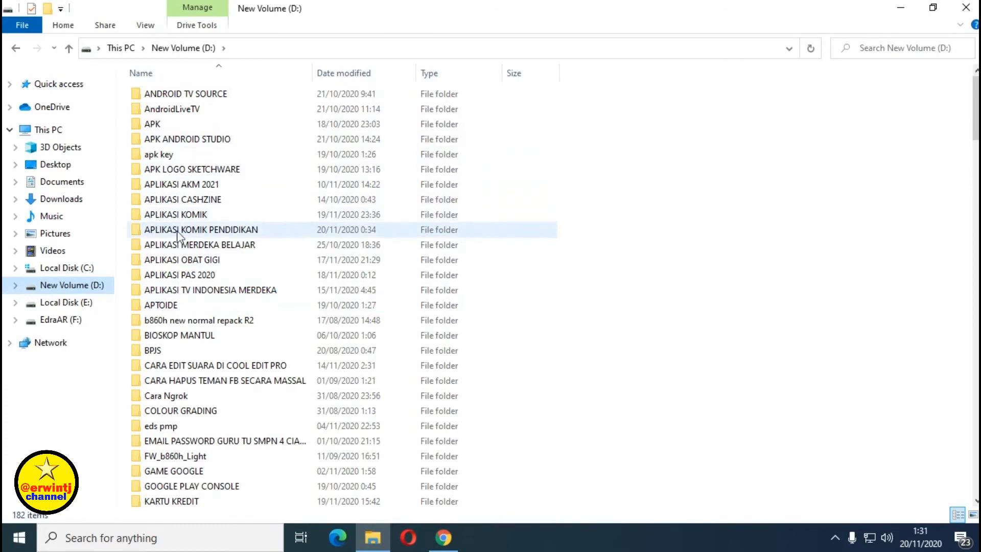
double_click(193, 230)
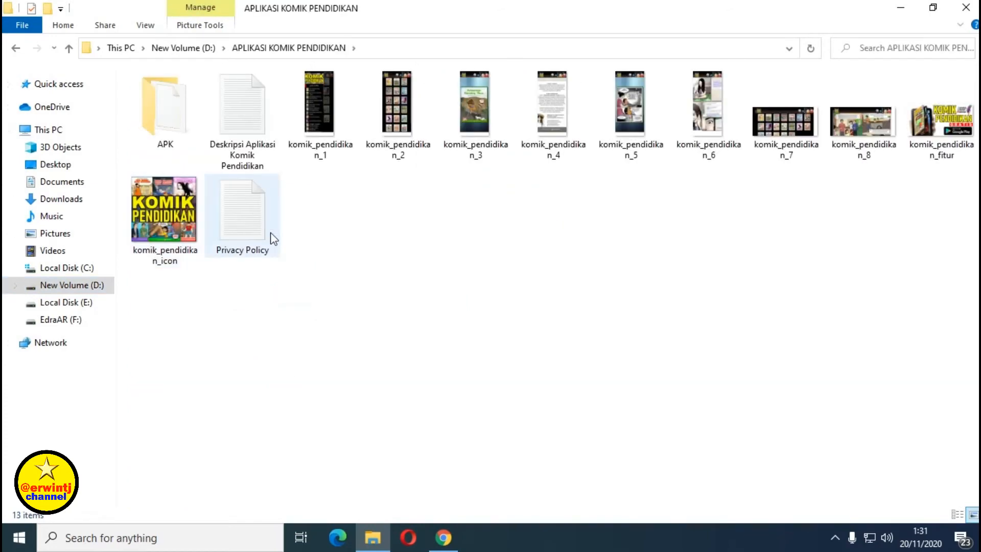
double_click(245, 136)
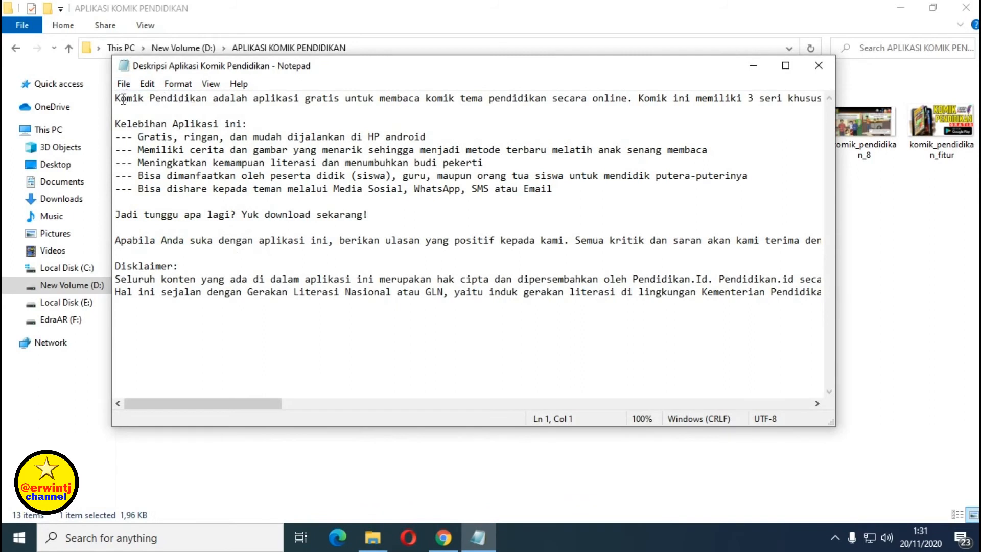
Copy the entire description text, then close Notepad.
key("ctrl+a")
scroll(265, 230, "left", 5)
scroll(260, 230, "right", 5)
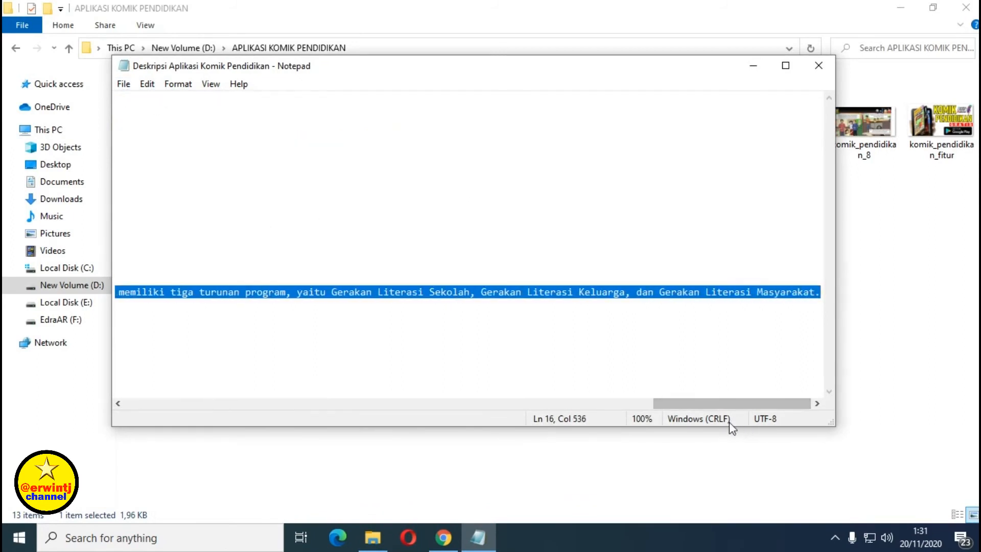
left_click_drag(726, 404, 137, 402)
right_click(151, 296)
left_click(187, 344)
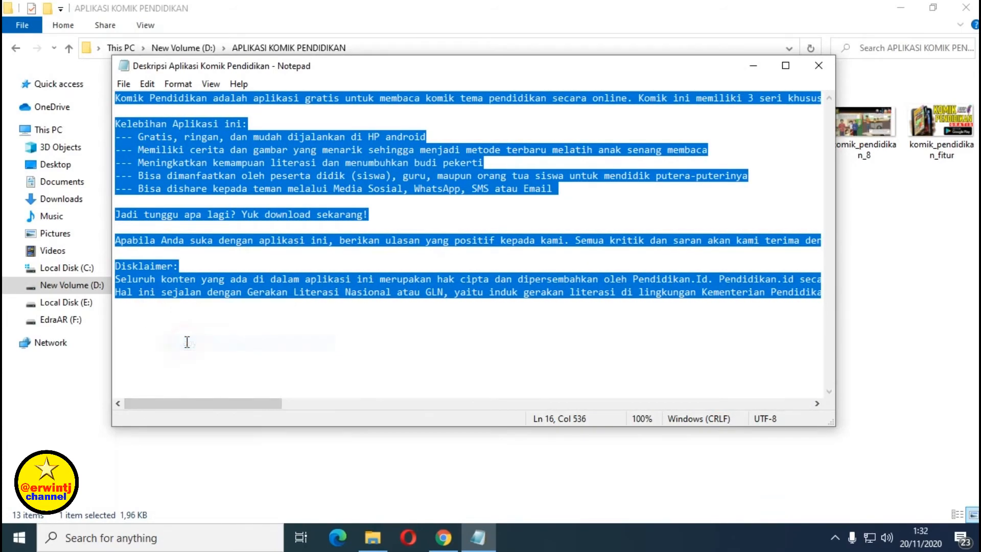
left_click(817, 65)
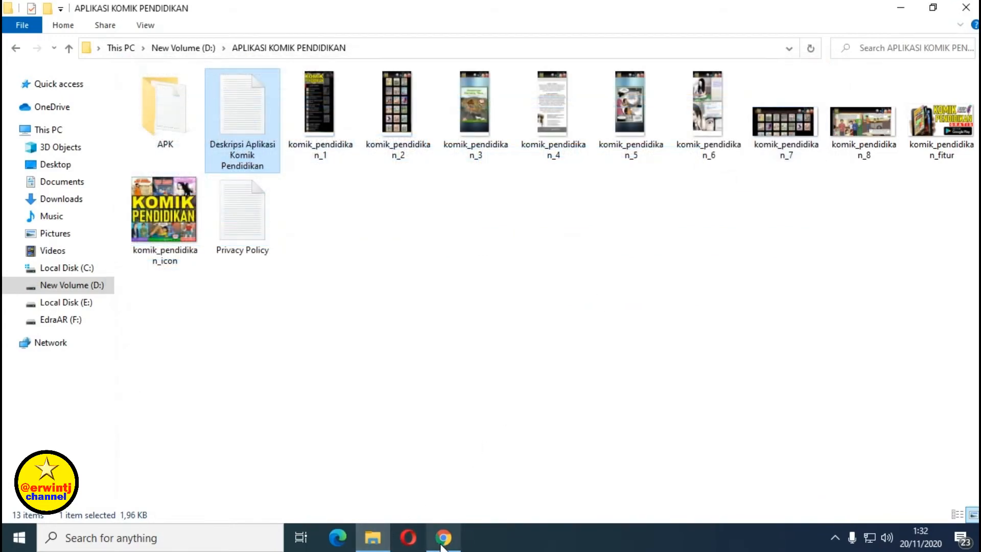
left_click(442, 541)
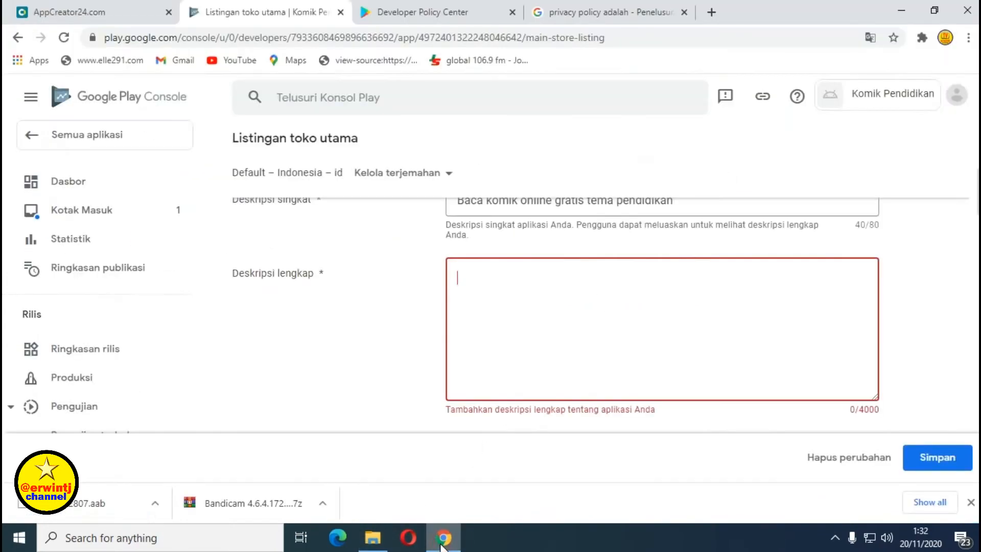
Paste the copied 1994-character description into the Deskripsi lengkap field and look it over.
right_click(462, 276)
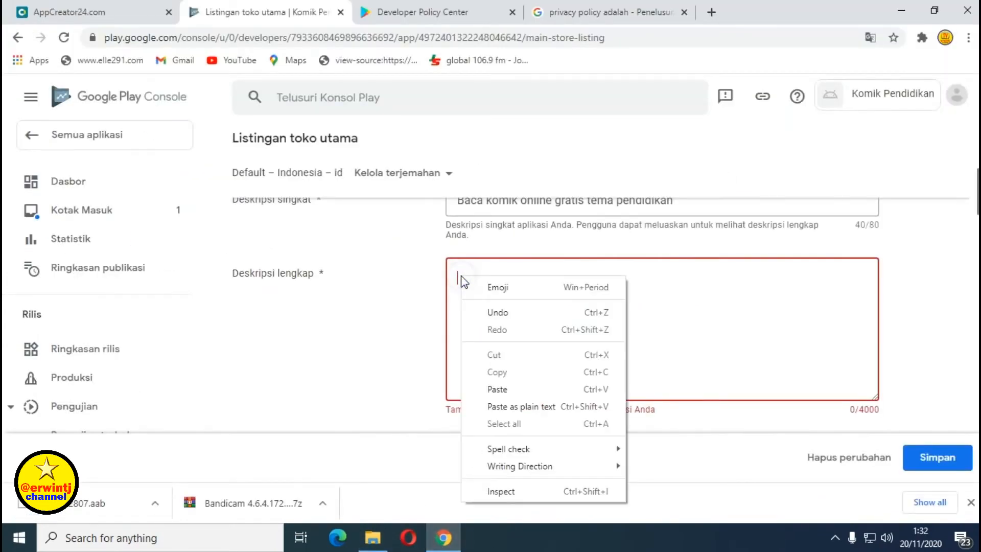
left_click(497, 389)
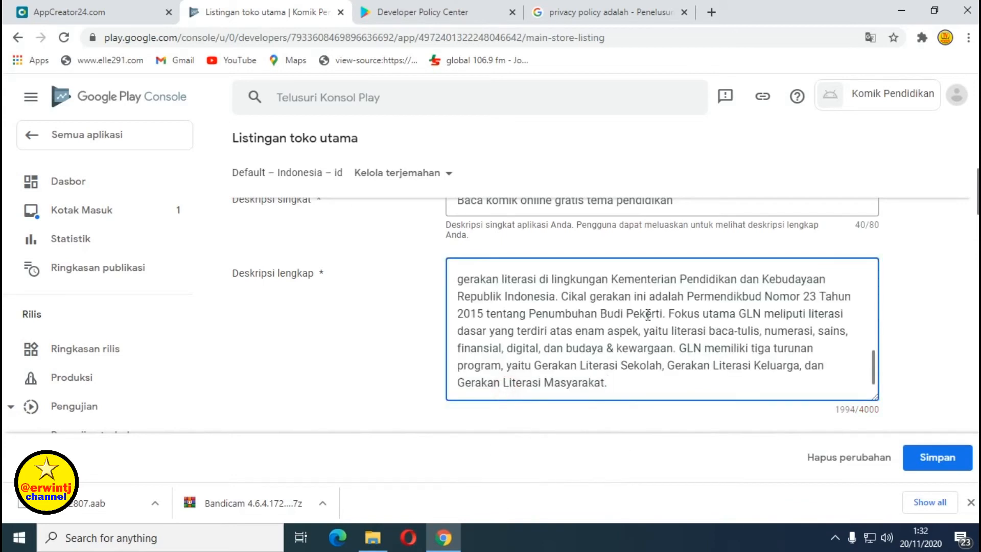
scroll(757, 349, "up", 10)
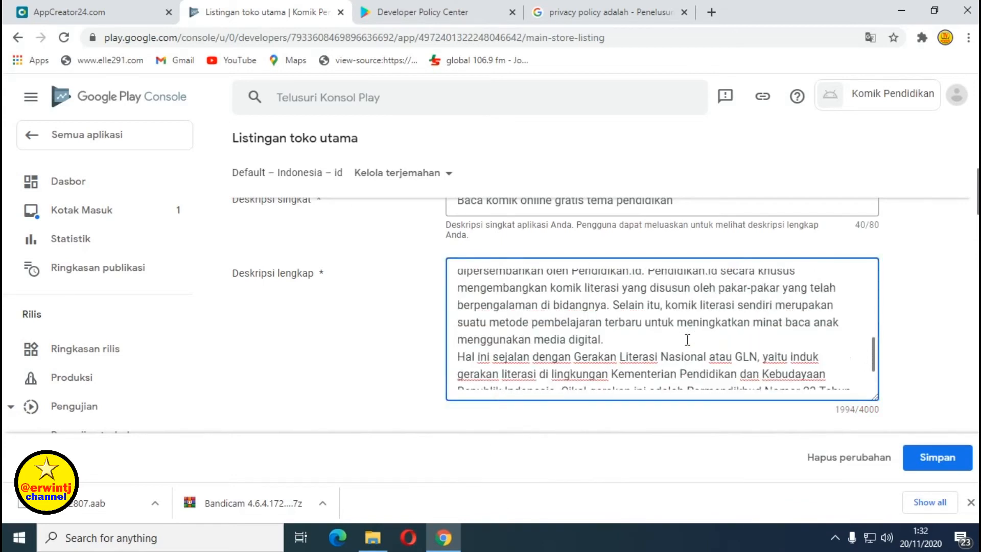
scroll(611, 338, "down", 3)
scroll(526, 358, "down", 1)
scroll(527, 357, "up", 1)
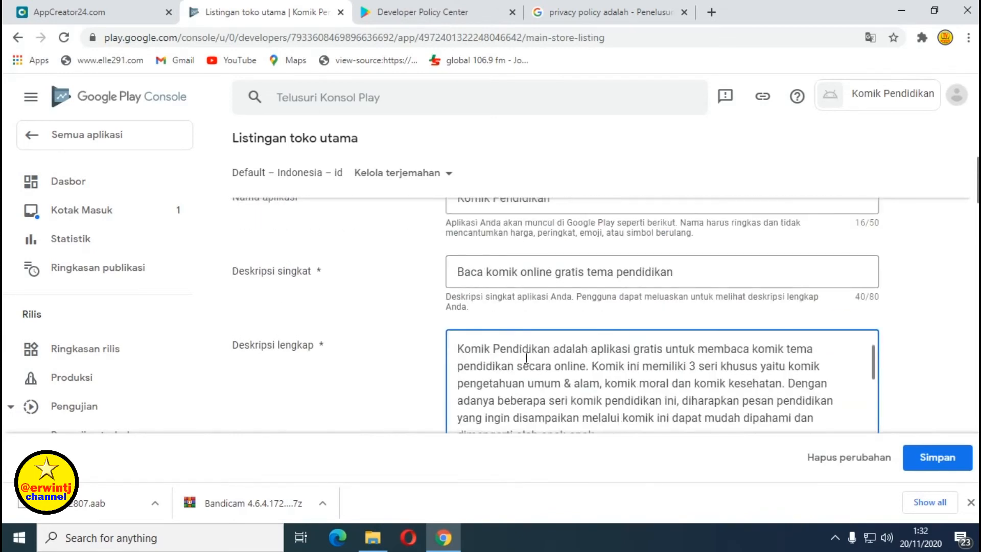
scroll(535, 374, "up", 2)
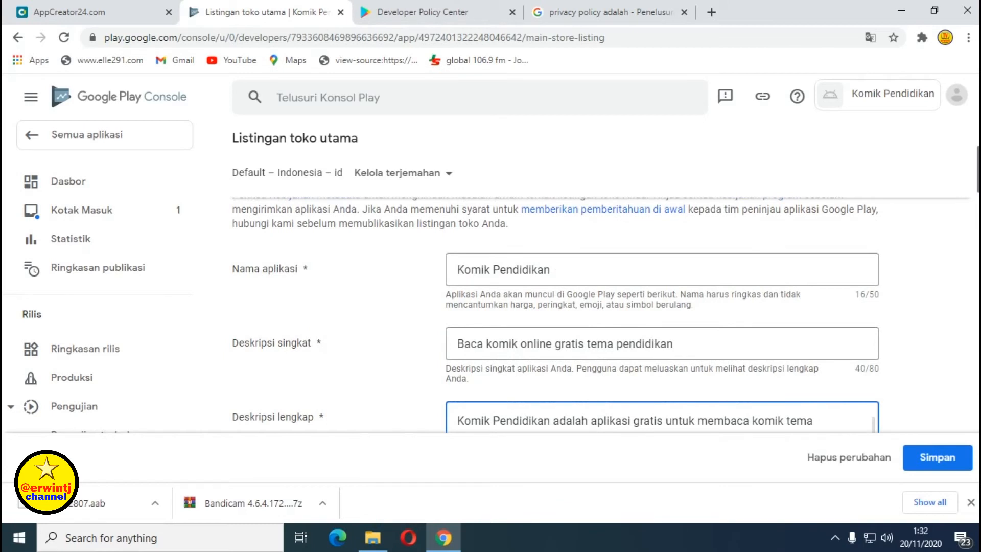
scroll(596, 240, "down", 5)
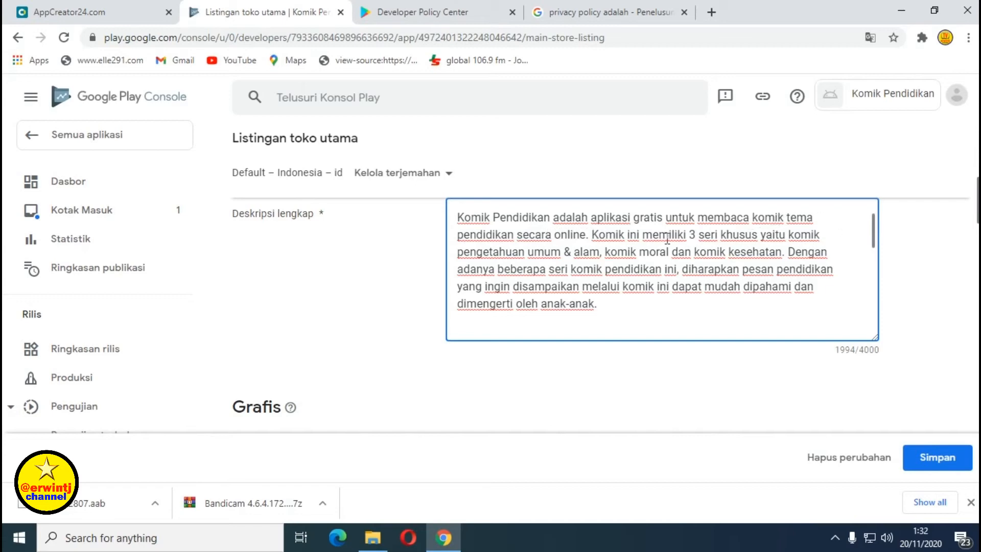
scroll(511, 260, "down", 10)
scroll(612, 260, "up", 13)
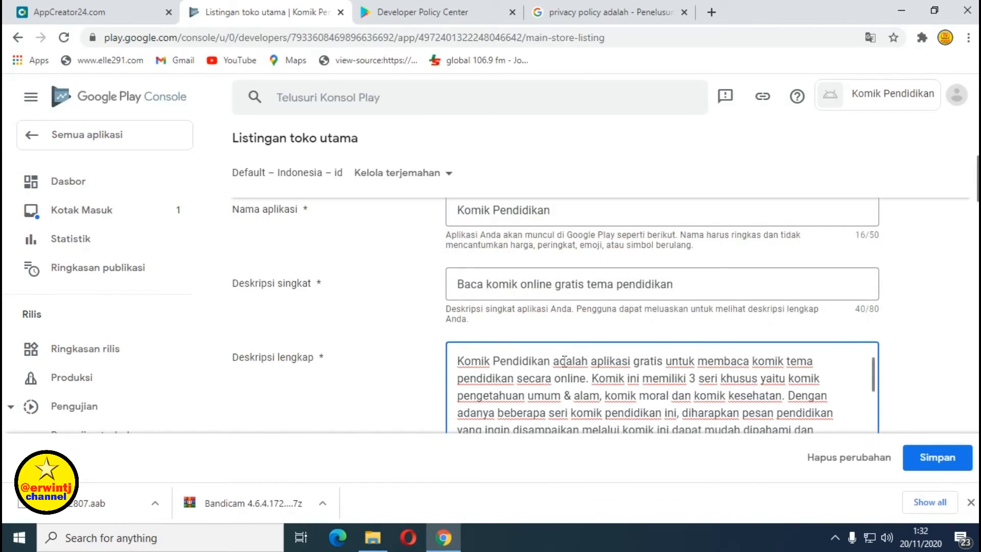
scroll(564, 361, "down", 15)
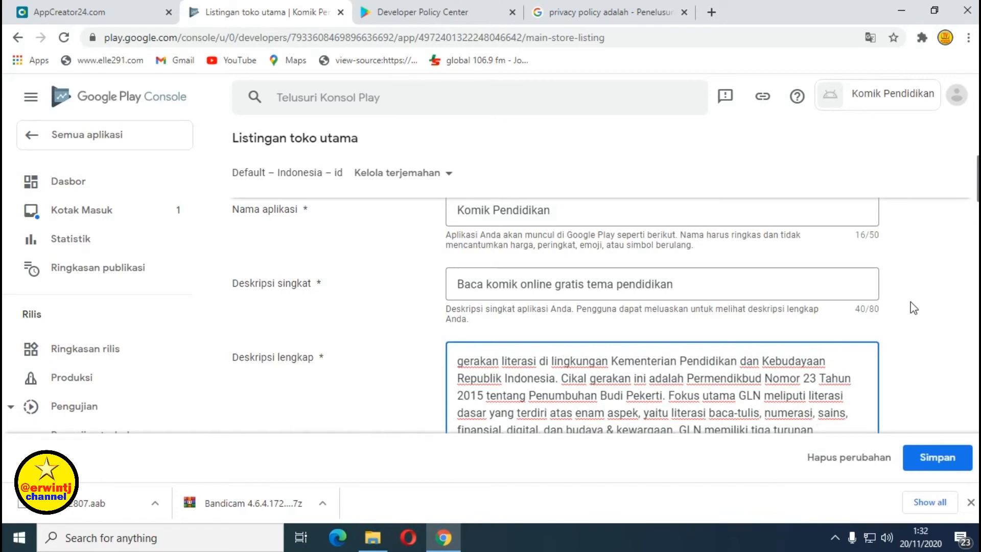
scroll(907, 309, "down", 5)
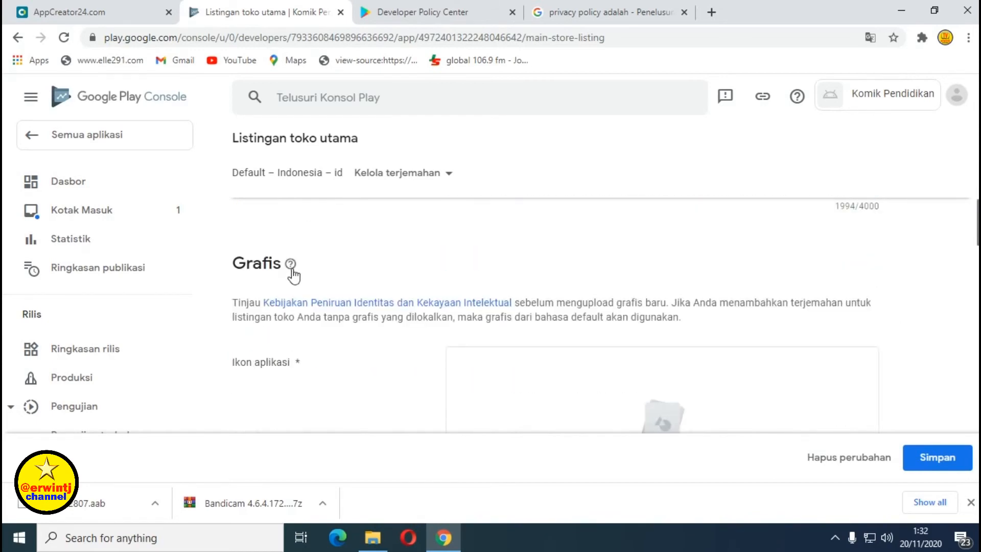
Upload the komik_pendidikan_icon image as the Ikon aplikasi under Grafis.
scroll(447, 271, "down", 1)
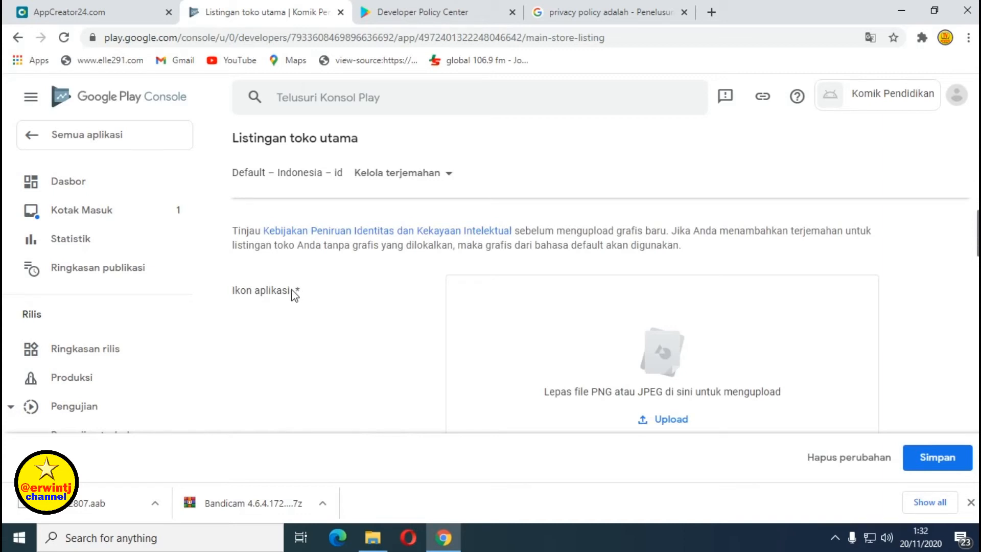
scroll(782, 332, "down", 2)
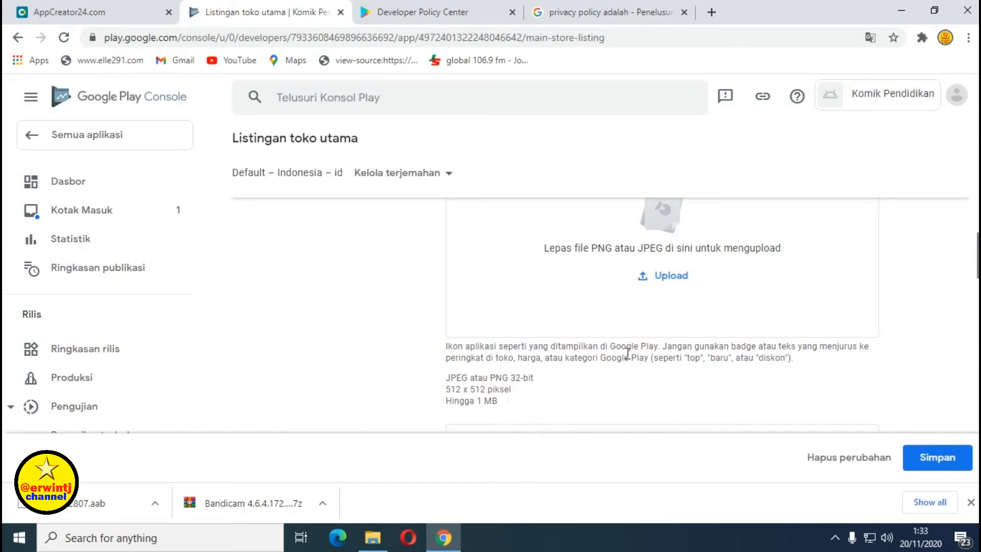
left_click(665, 278)
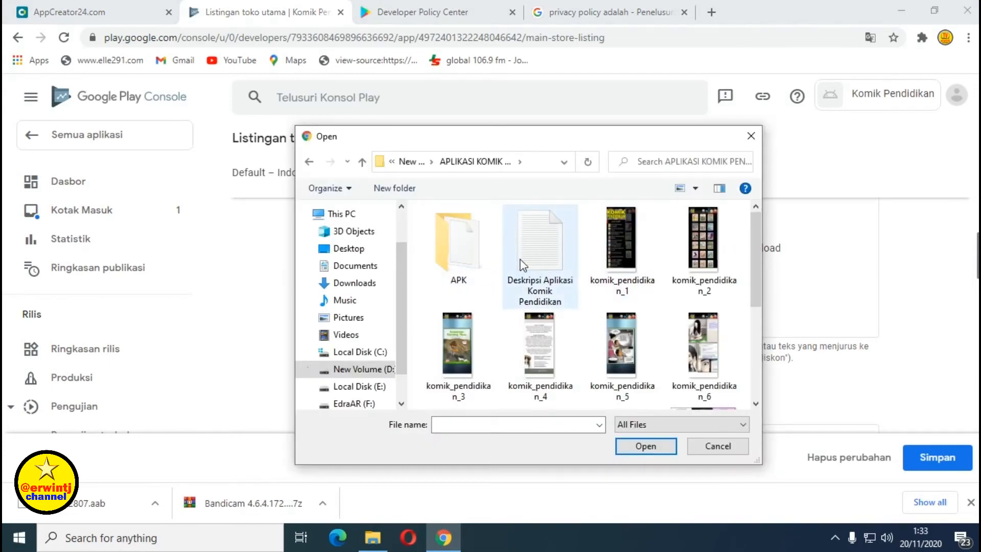
scroll(523, 263, "down", 2)
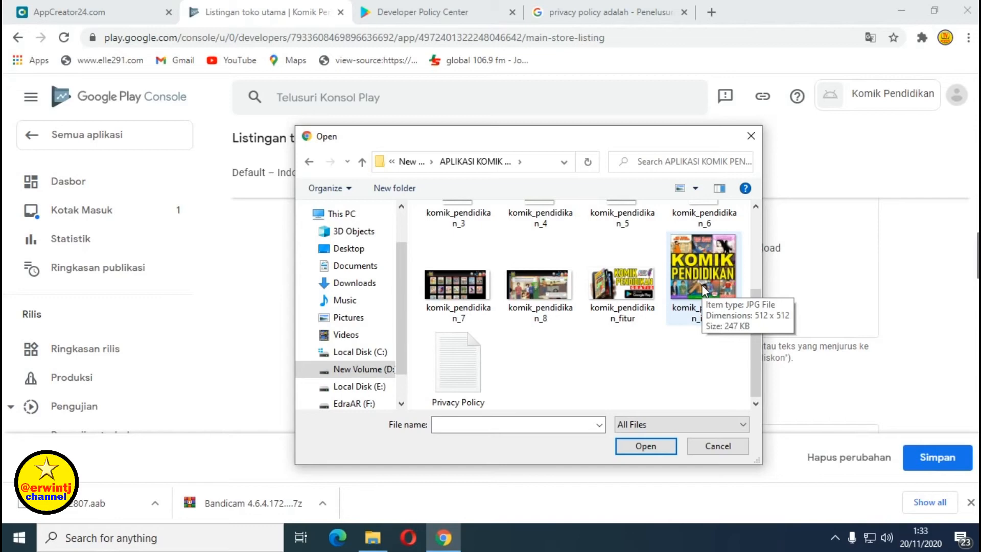
left_click(705, 289)
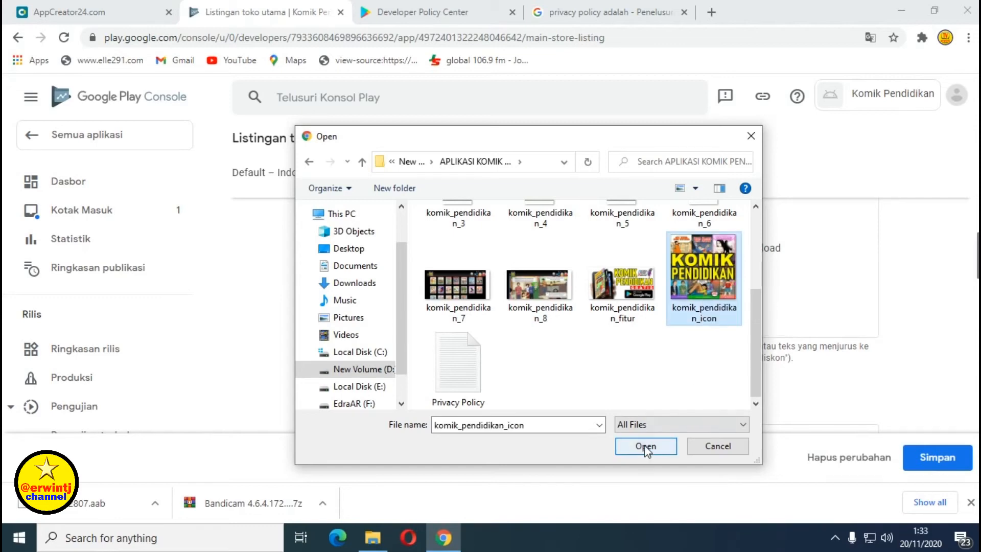
left_click(642, 448)
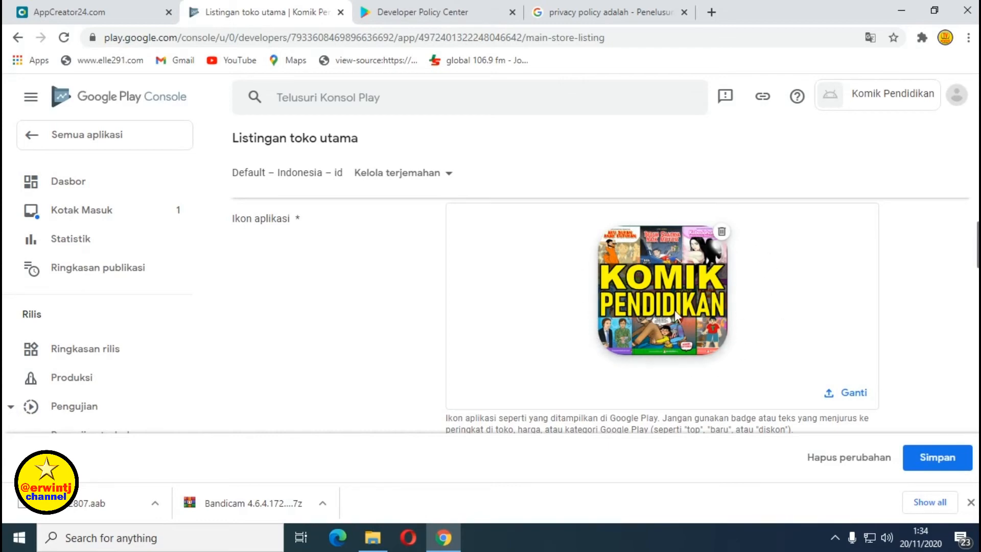
scroll(593, 317, "down", 4)
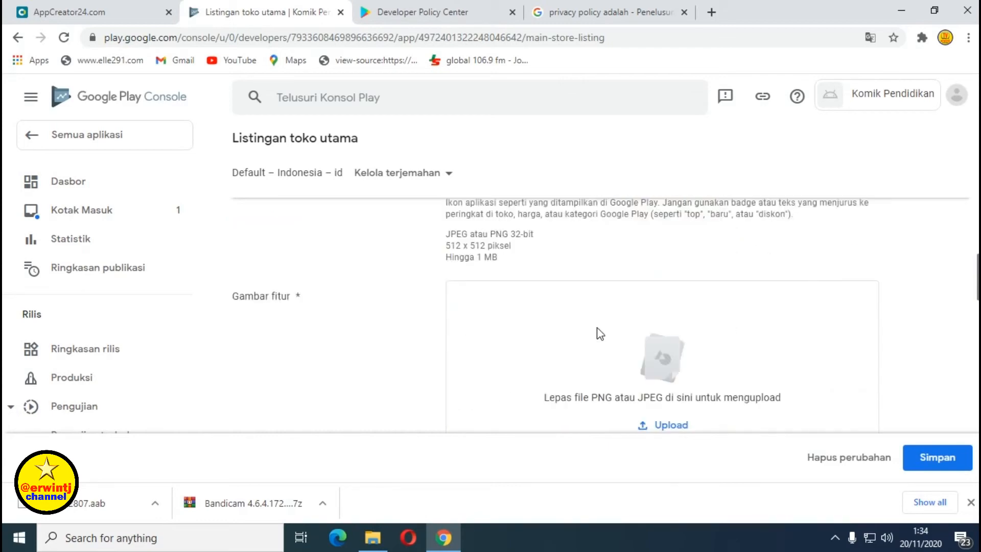
Upload the komik_pendidikan_fitur banner as the listing's Gambar fitur.
scroll(469, 306, "down", 1)
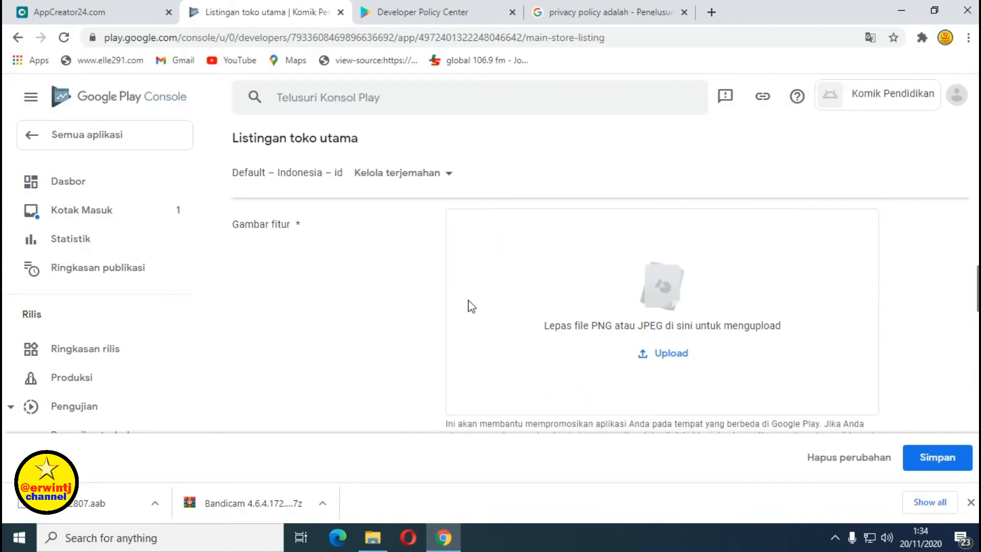
scroll(469, 306, "down", 1)
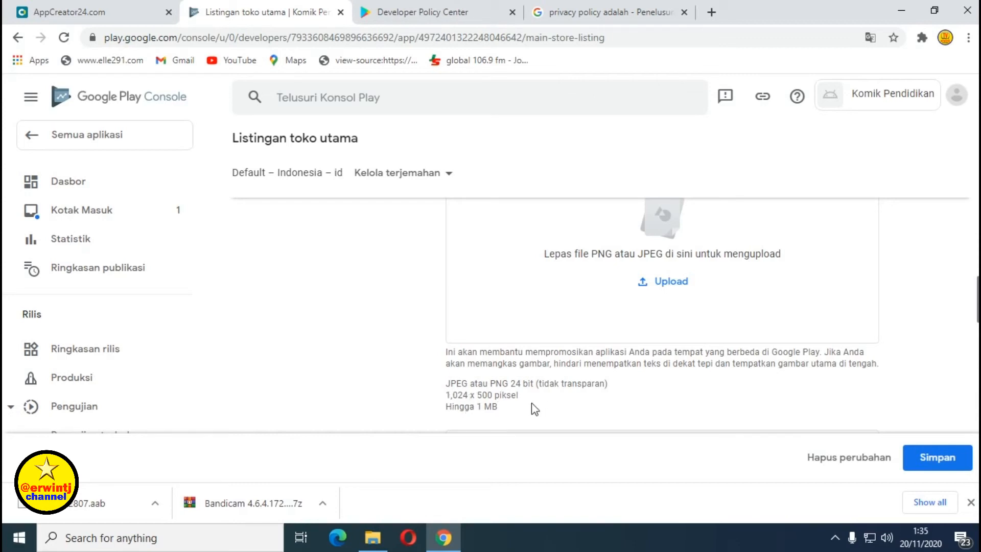
left_click(673, 282)
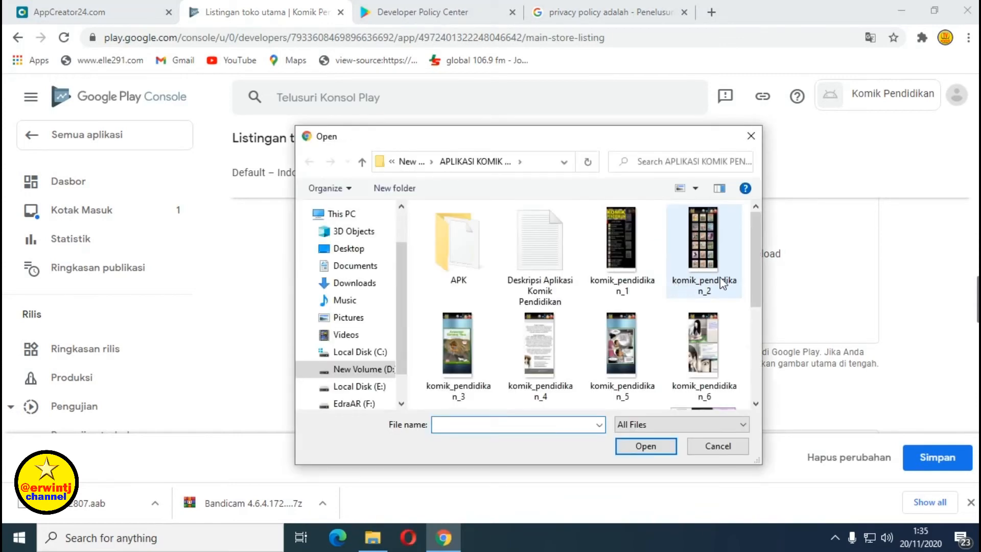
scroll(753, 291, "down", 3)
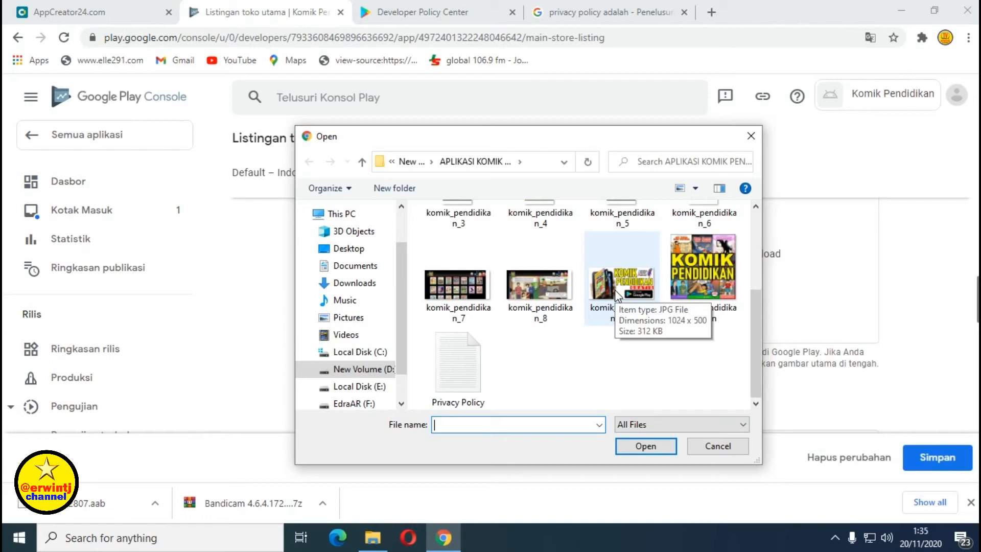
left_click(615, 295)
left_click(645, 445)
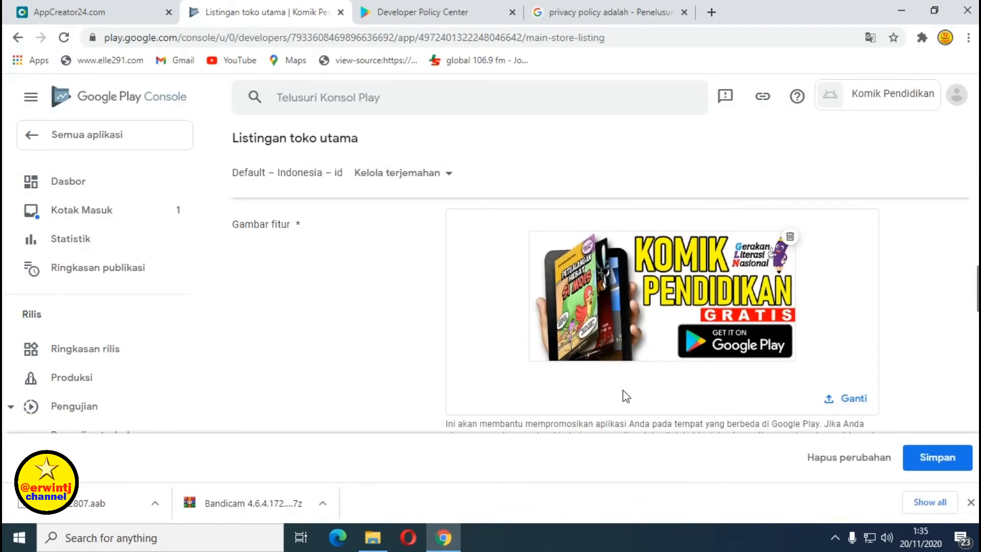
scroll(624, 394, "down", 1)
scroll(624, 395, "down", 2)
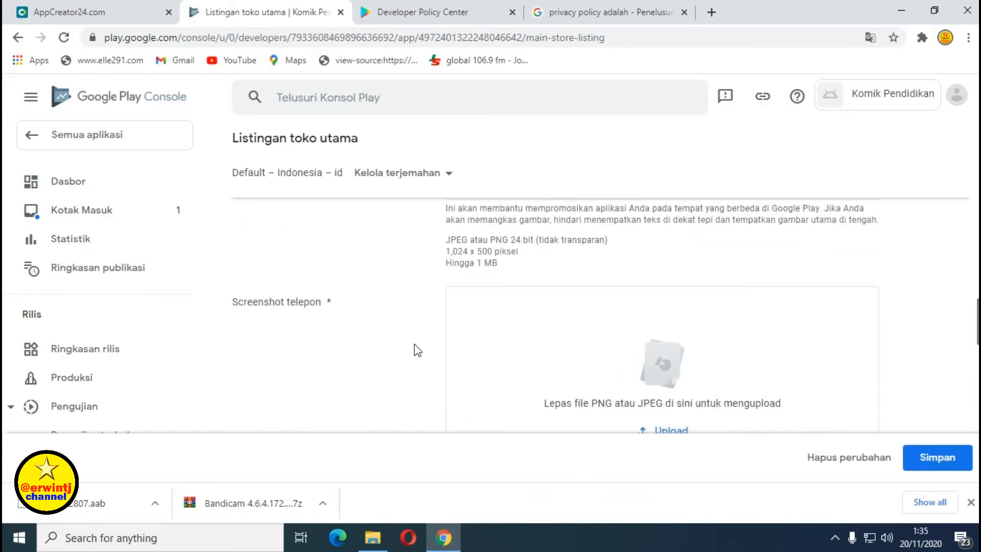
scroll(374, 351, "down", 1)
scroll(374, 352, "up", 1)
scroll(348, 317, "down", 3)
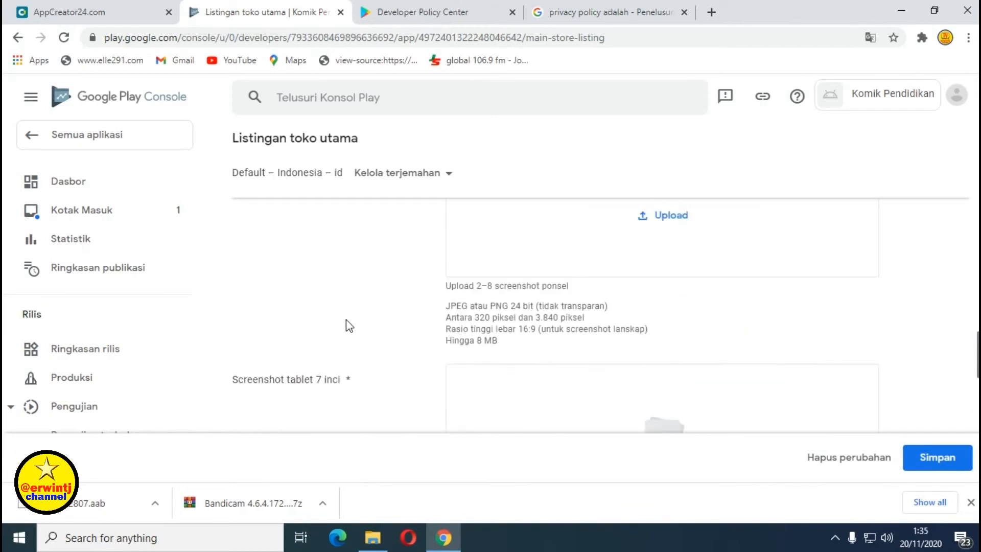
scroll(349, 326, "down", 1)
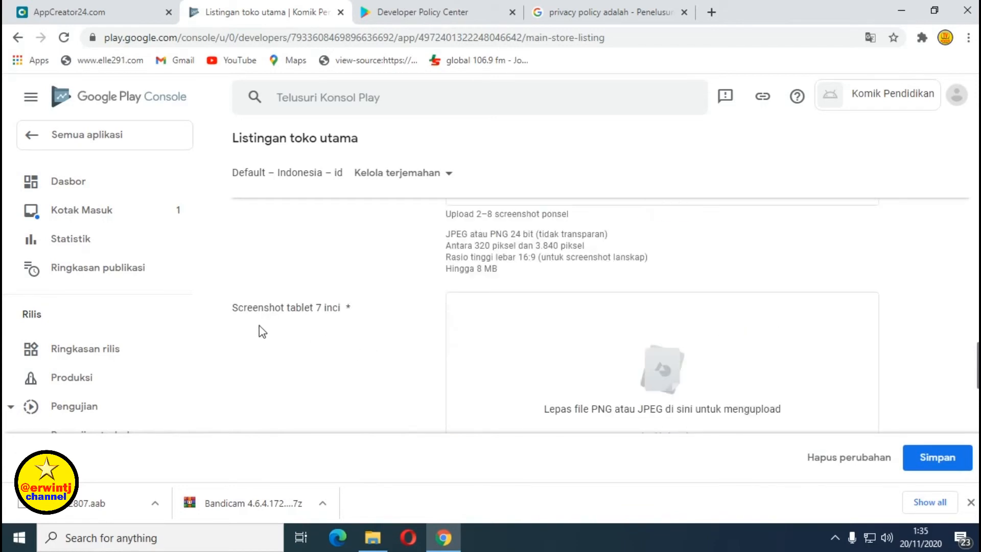
scroll(361, 323, "down", 2)
scroll(363, 324, "down", 2)
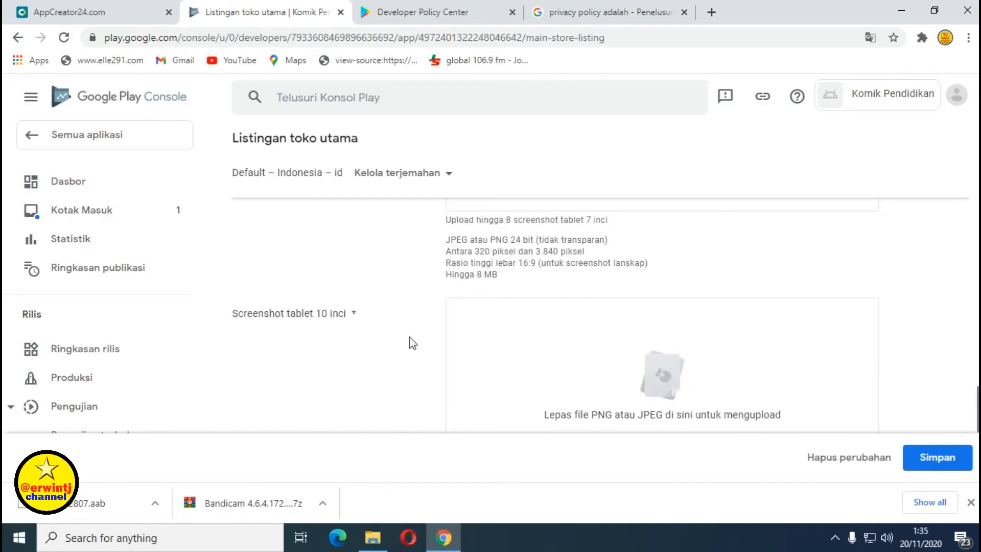
scroll(409, 340, "down", 2)
scroll(409, 343, "up", 2)
scroll(407, 343, "down", 4)
scroll(402, 339, "up", 10)
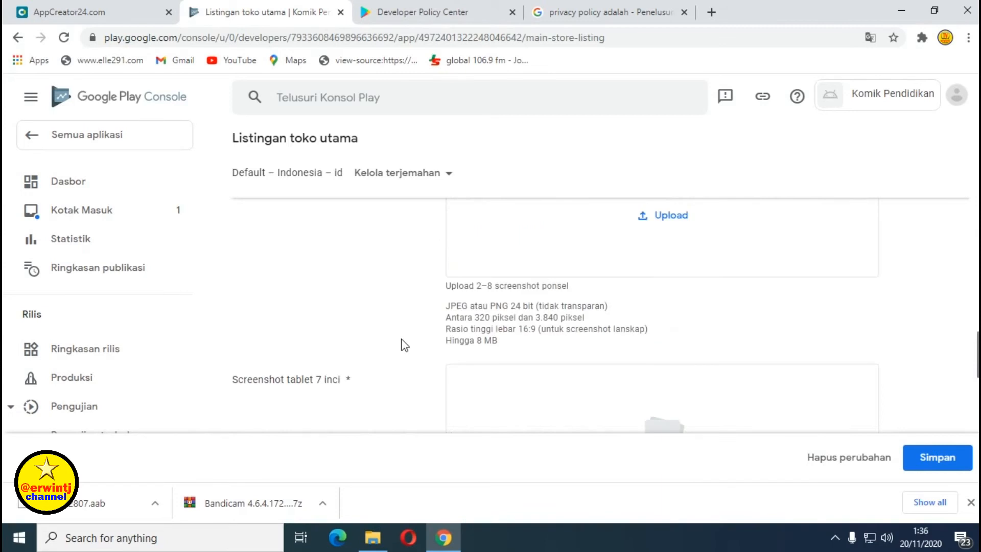
scroll(405, 344, "up", 3)
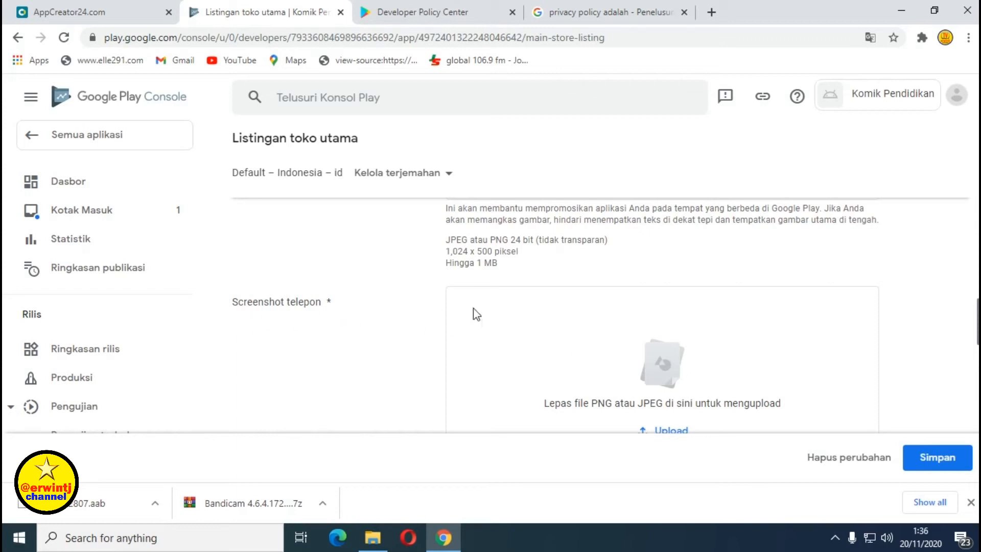
scroll(772, 355, "down", 1)
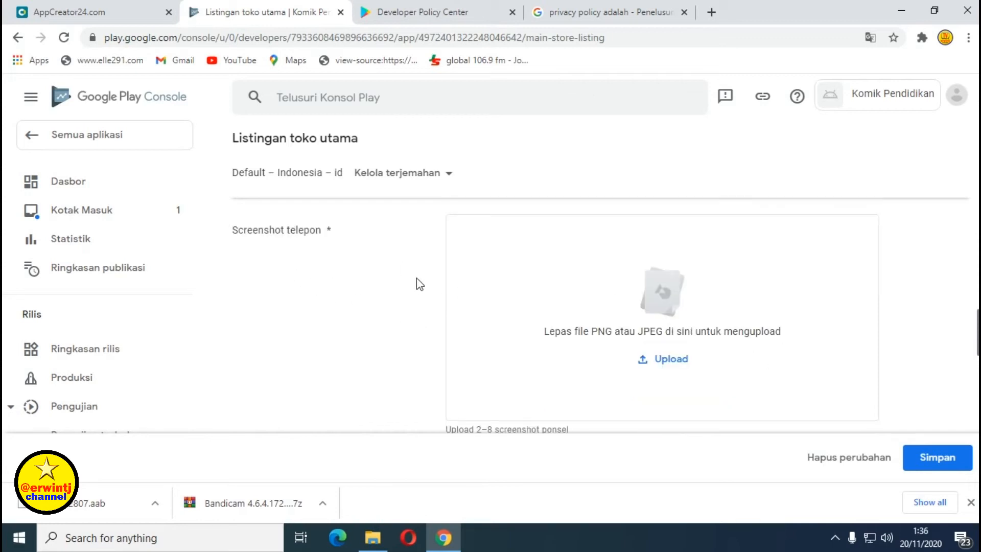
scroll(437, 281, "down", 1)
scroll(441, 290, "down", 1)
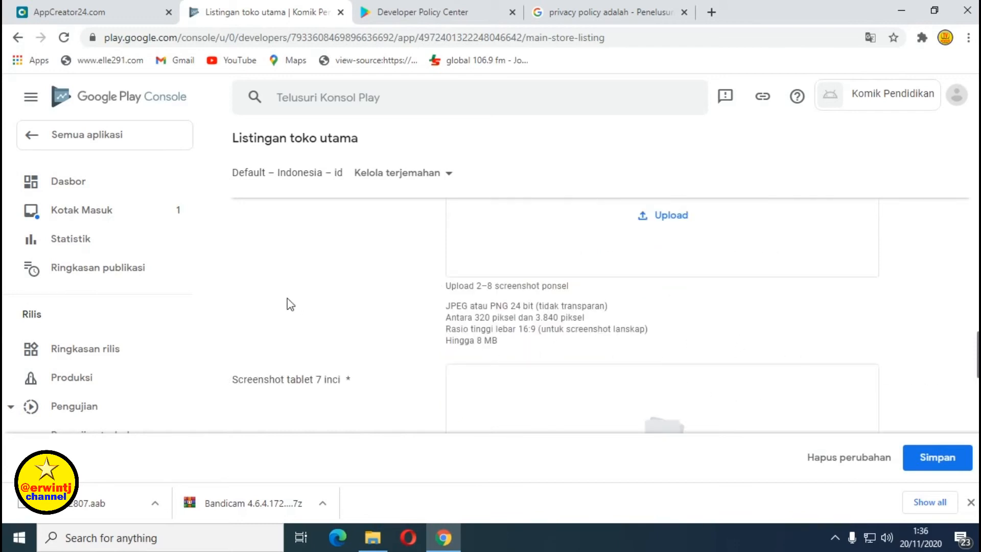
scroll(291, 306, "up", 3)
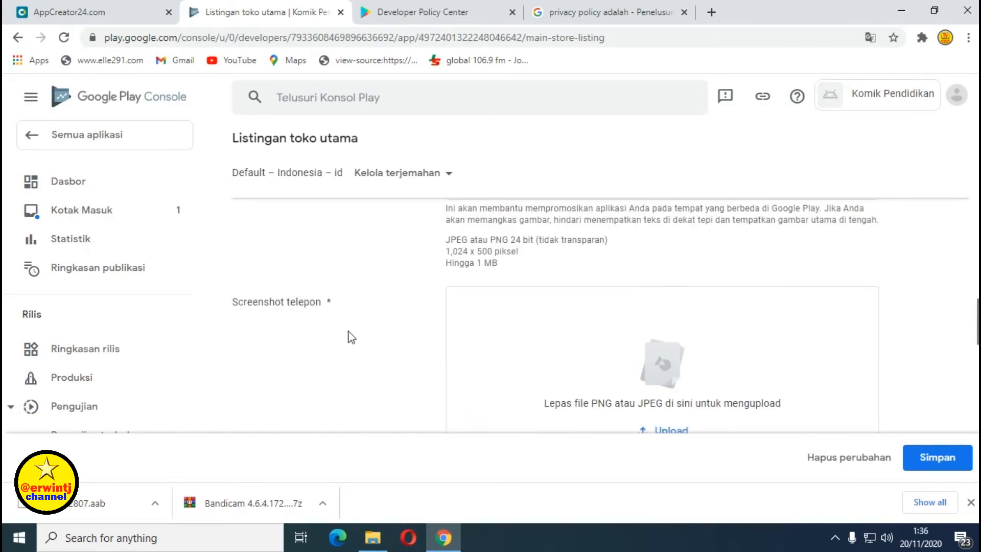
scroll(351, 337, "down", 1)
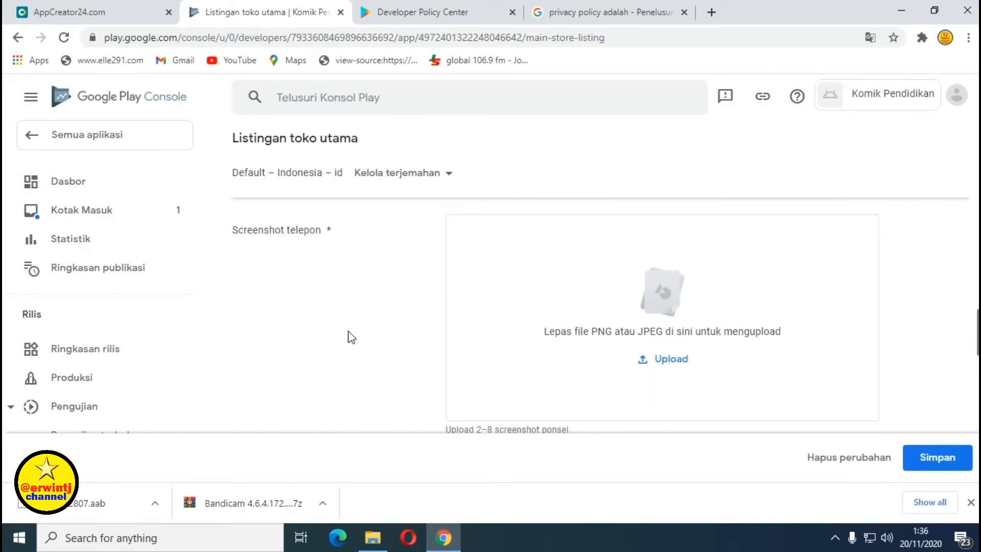
scroll(351, 337, "down", 3)
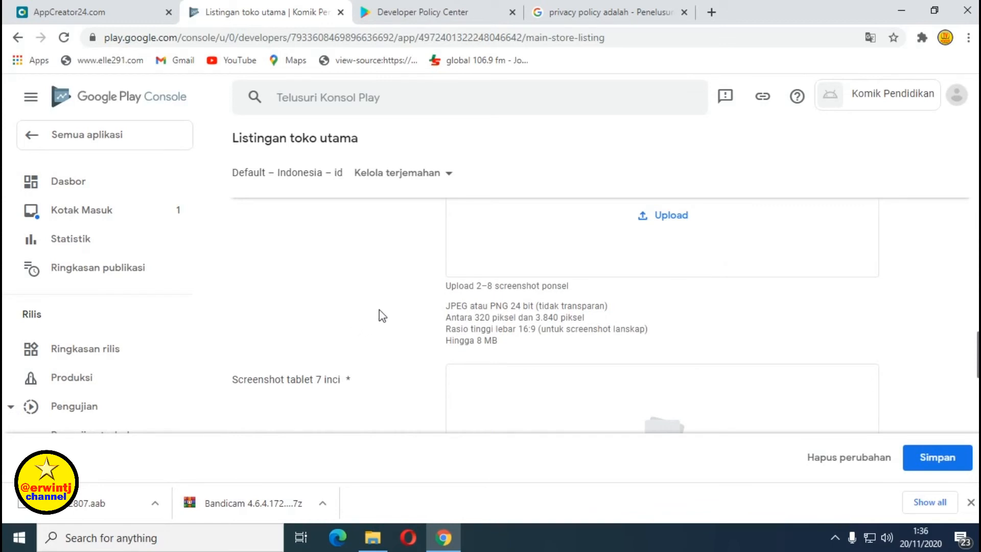
scroll(707, 344, "up", 3)
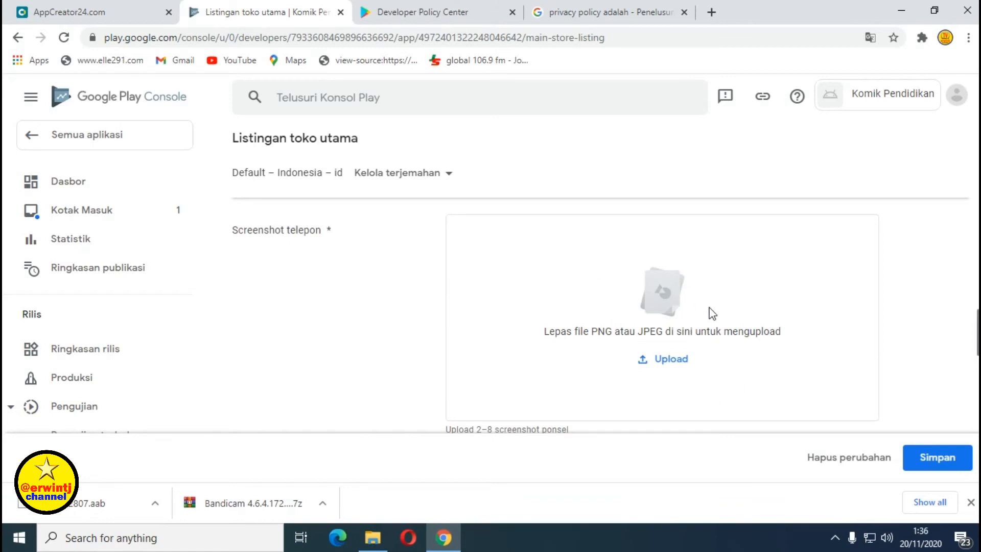
Upload komik_pendidikan_1 through komik_pendidikan_8 together as Screenshot telepon images.
left_click(670, 358)
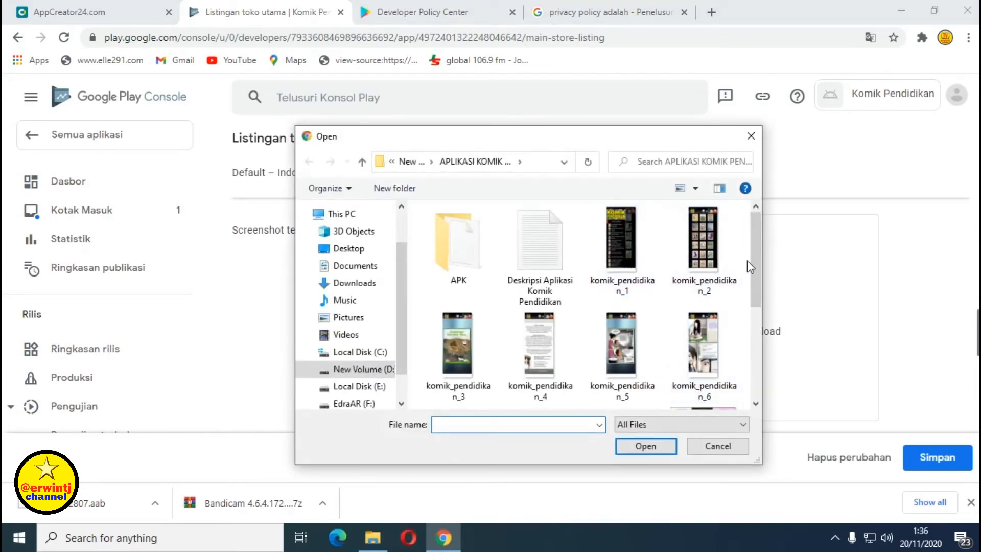
left_click_drag(757, 281, 758, 288)
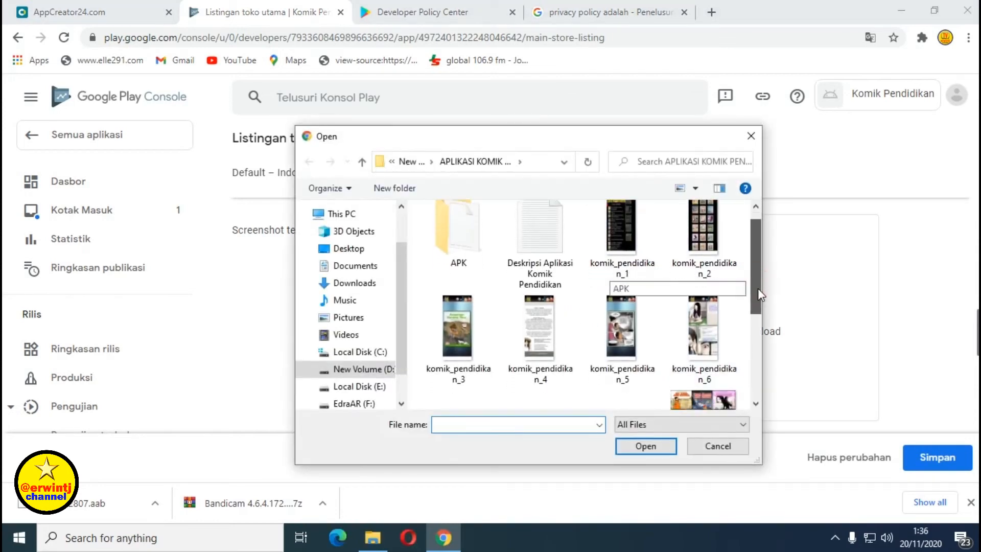
left_click(628, 242)
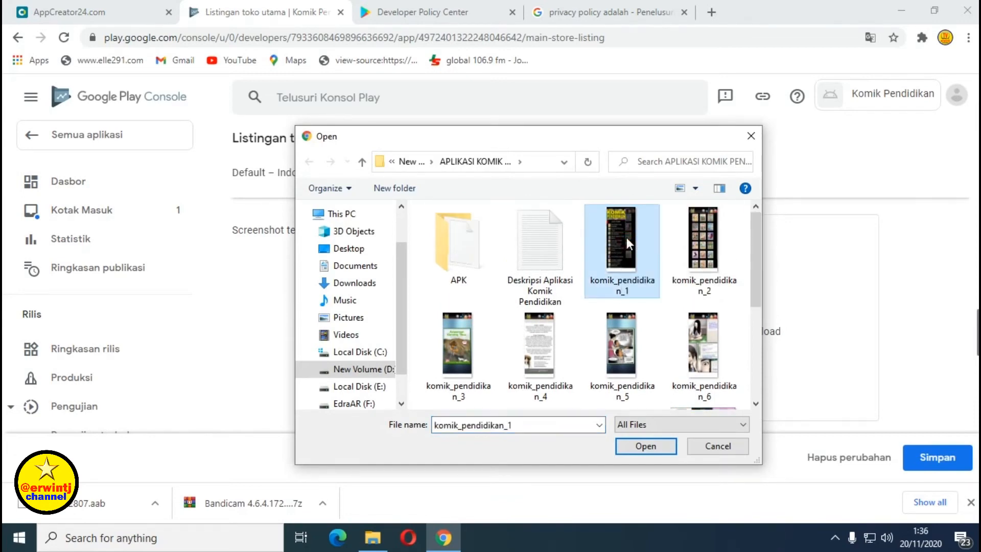
left_click(703, 240, "ctrl")
left_click(452, 344, "ctrl")
left_click(532, 357, "ctrl")
left_click(619, 364, "ctrl")
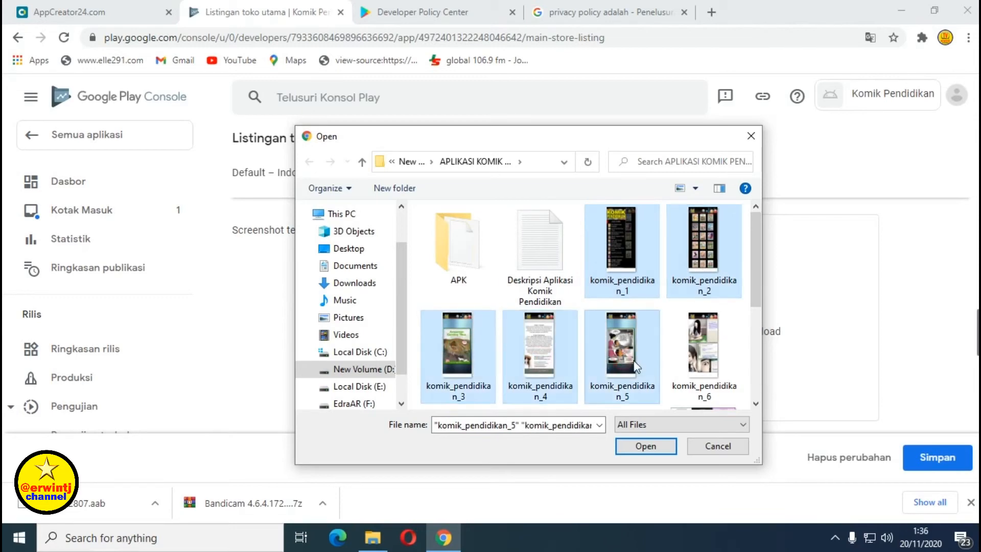
left_click(703, 348, "ctrl")
left_click_drag(757, 290, 748, 339)
left_click(467, 353, "ctrl")
left_click(537, 353, "ctrl")
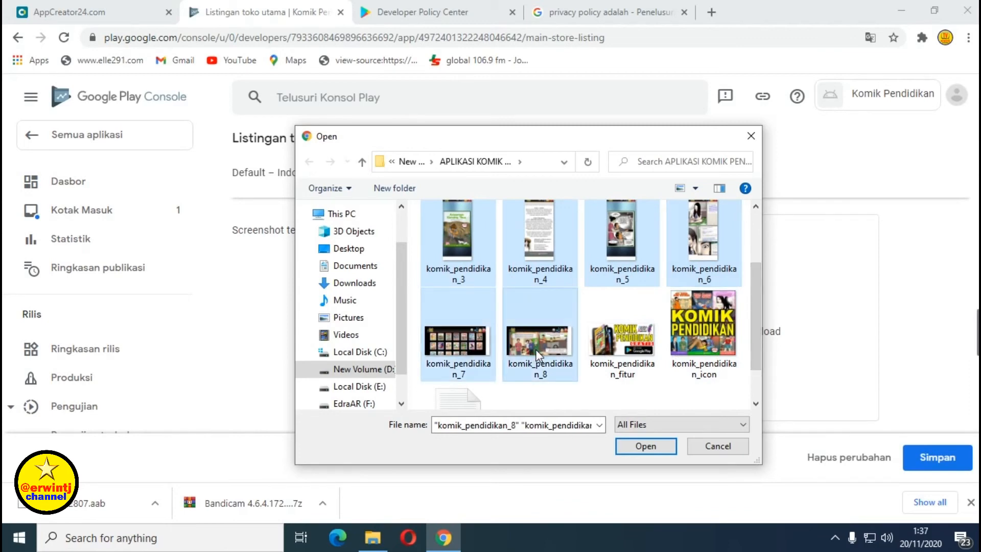
left_click(645, 446)
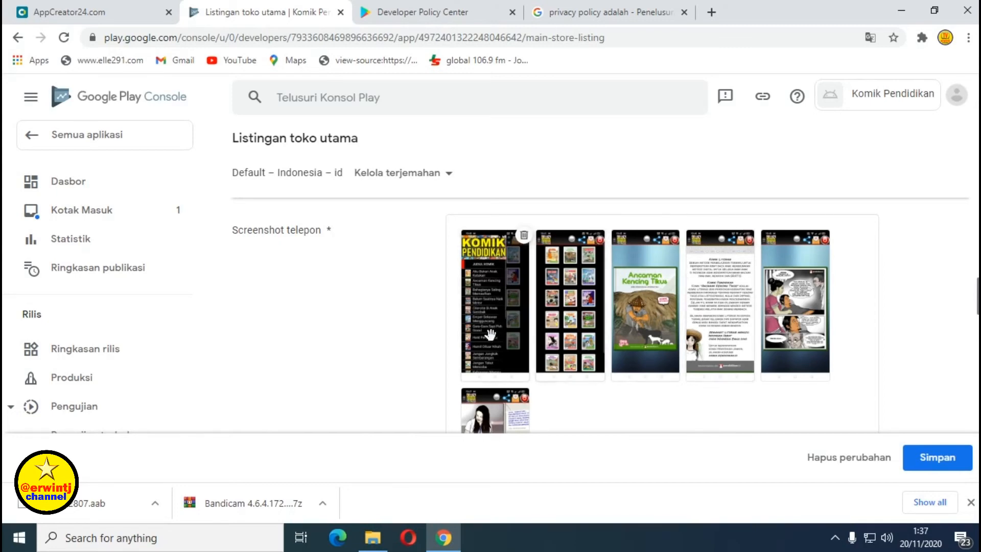
Scroll past the 8/8 phone screenshots down to the Screenshot tablet 7 inci section.
scroll(506, 330, "down", 4)
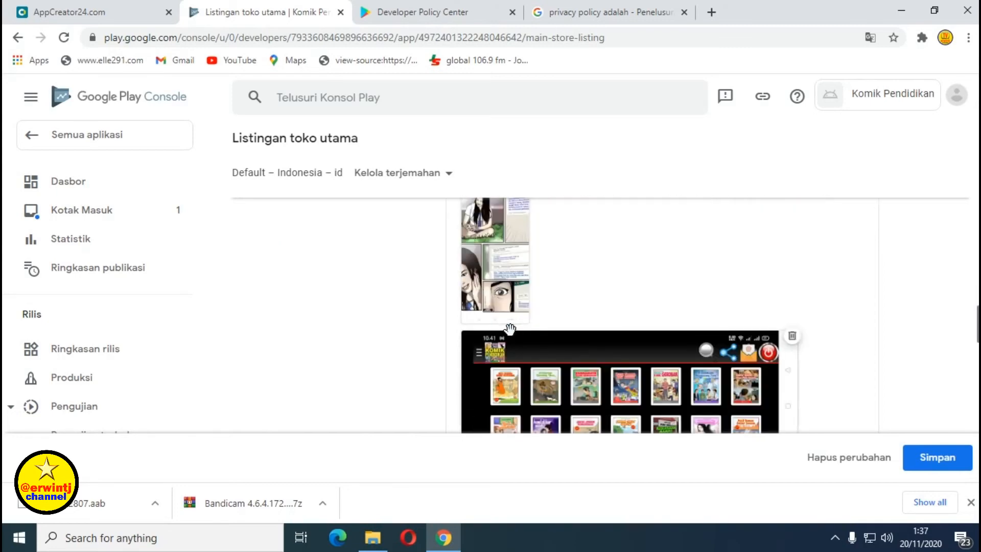
scroll(510, 329, "up", 4)
scroll(510, 328, "down", 6)
scroll(510, 329, "down", 3)
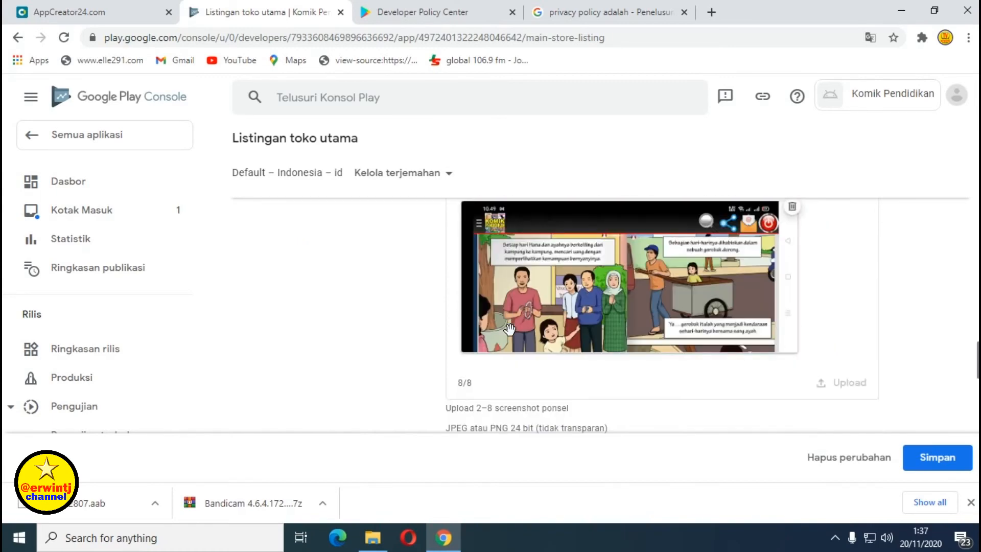
scroll(510, 328, "down", 4)
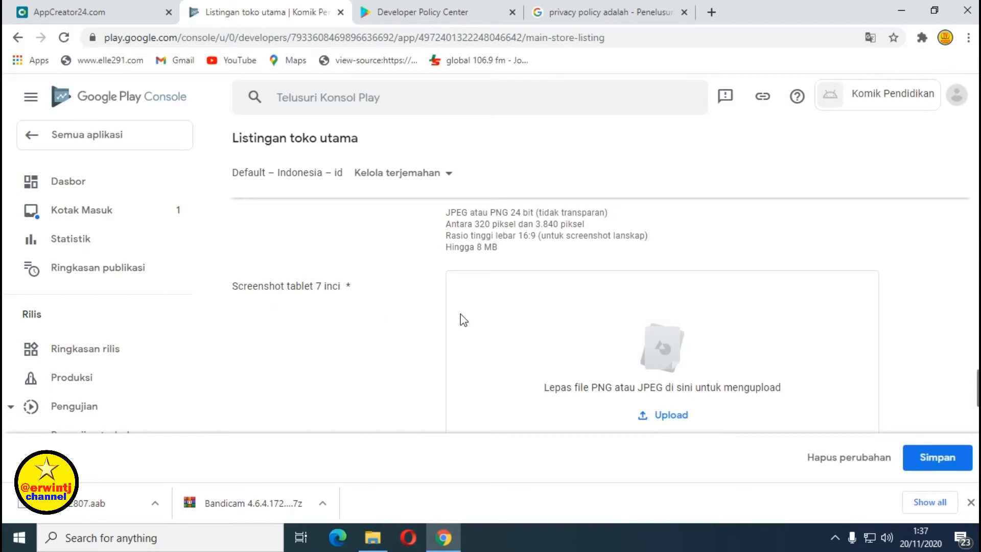
scroll(771, 334, "down", 2)
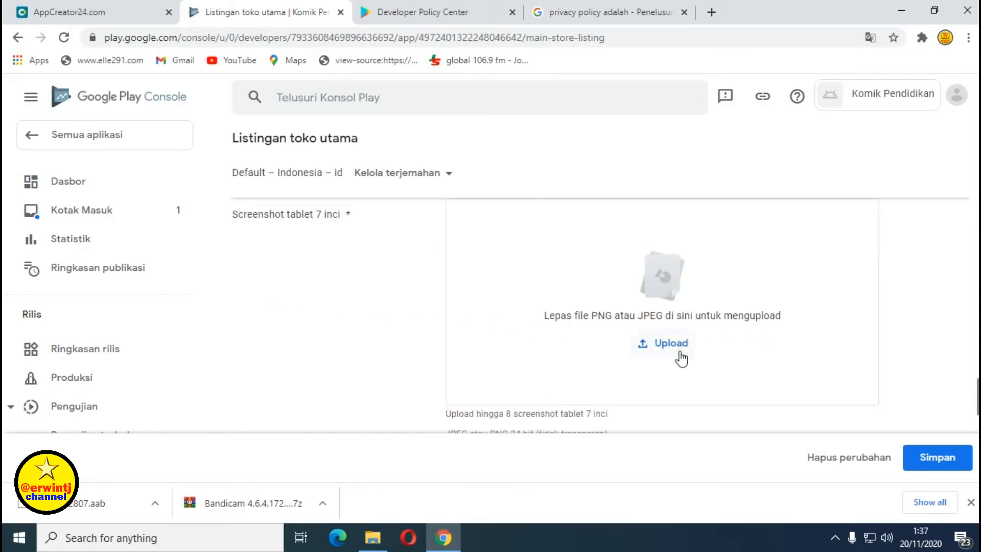
scroll(684, 357, "down", 1)
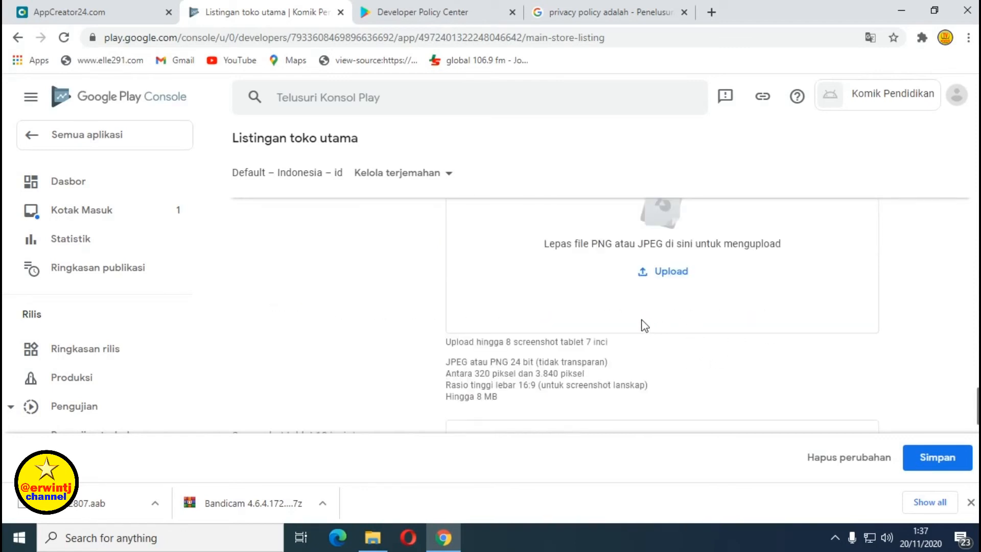
Upload komik_pendidikan_1 through _8 plus komik_pendidikan_fitur as Screenshot tablet 7 inci images.
left_click(676, 274)
left_click(628, 252)
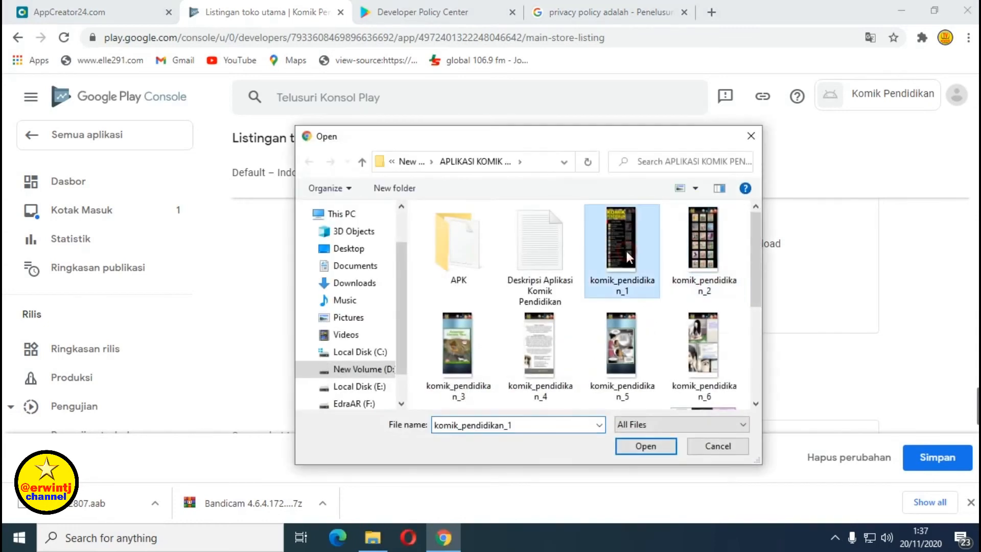
left_click(704, 246, "ctrl")
left_click(456, 347, "ctrl")
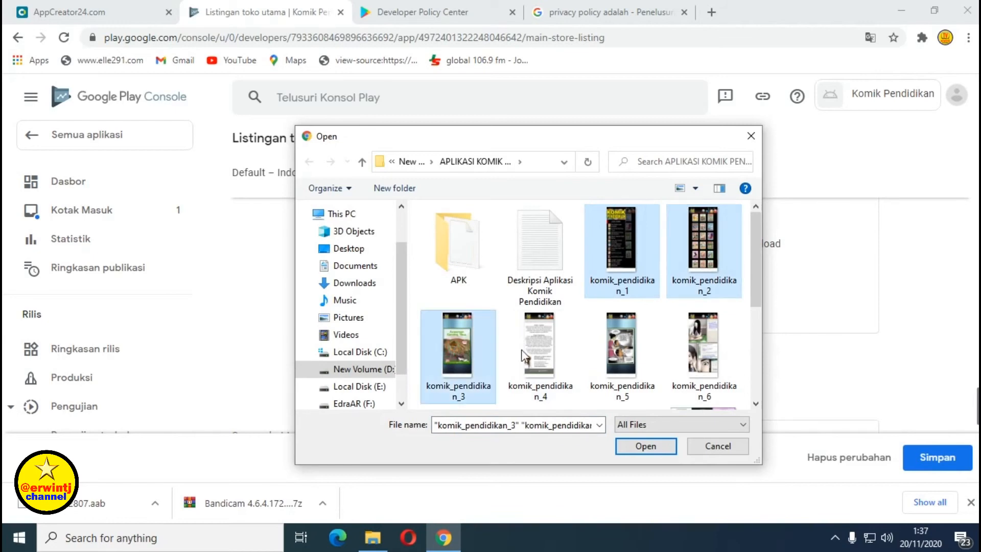
left_click(522, 355, "ctrl")
left_click(626, 352, "ctrl")
left_click(703, 352, "ctrl")
left_click_drag(756, 291, 759, 351)
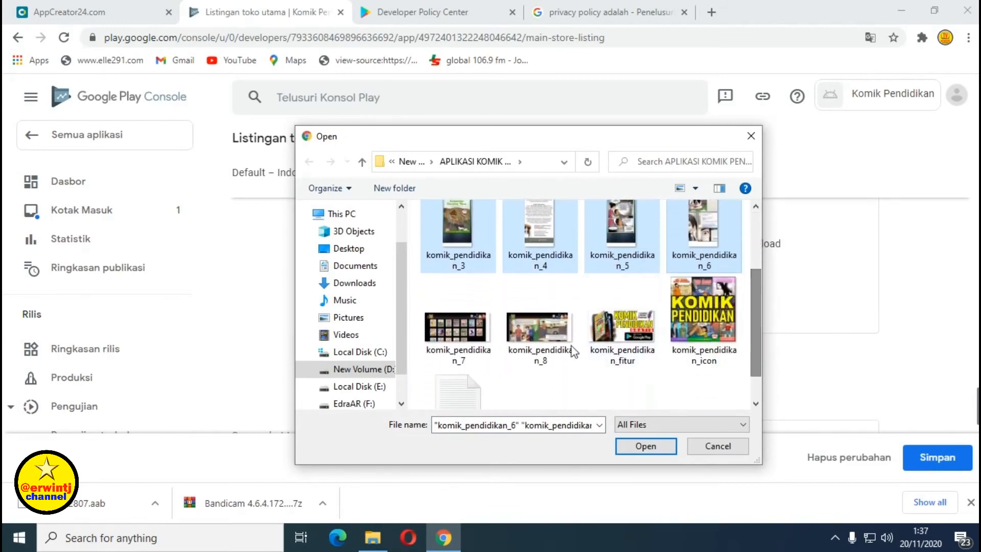
left_click(453, 326, "ctrl")
left_click(515, 342, "ctrl")
left_click(620, 338, "ctrl")
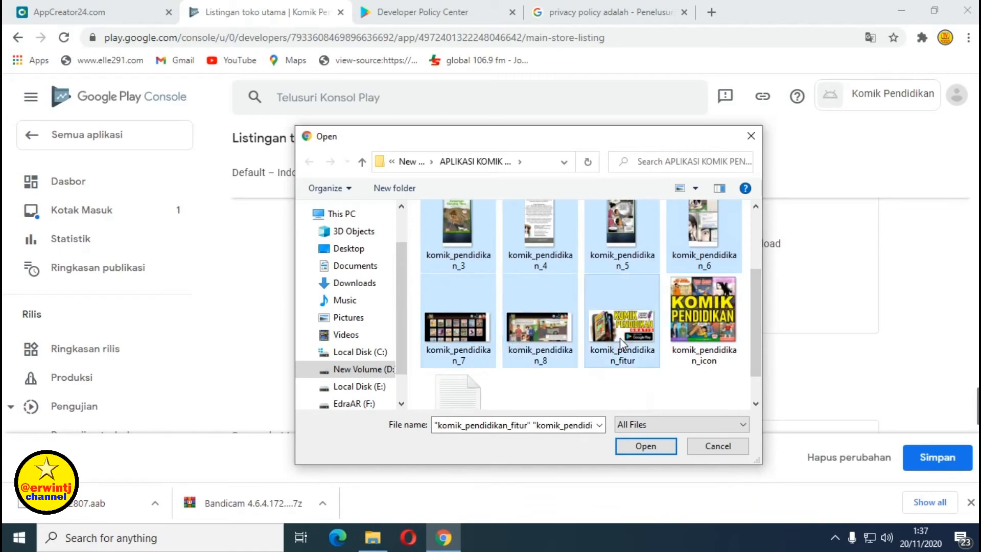
left_click(646, 446)
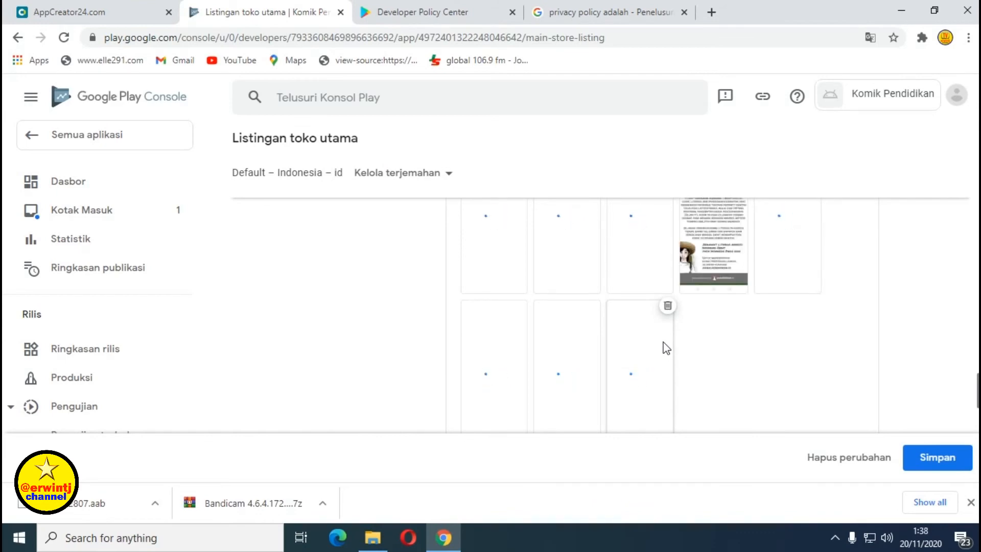
scroll(607, 332, "down", 10)
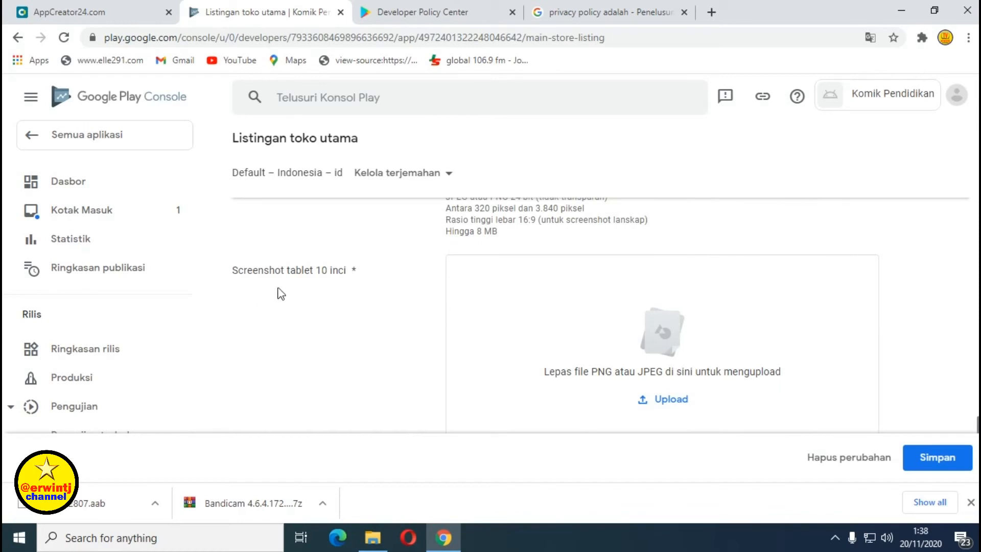
scroll(718, 323, "down", 1)
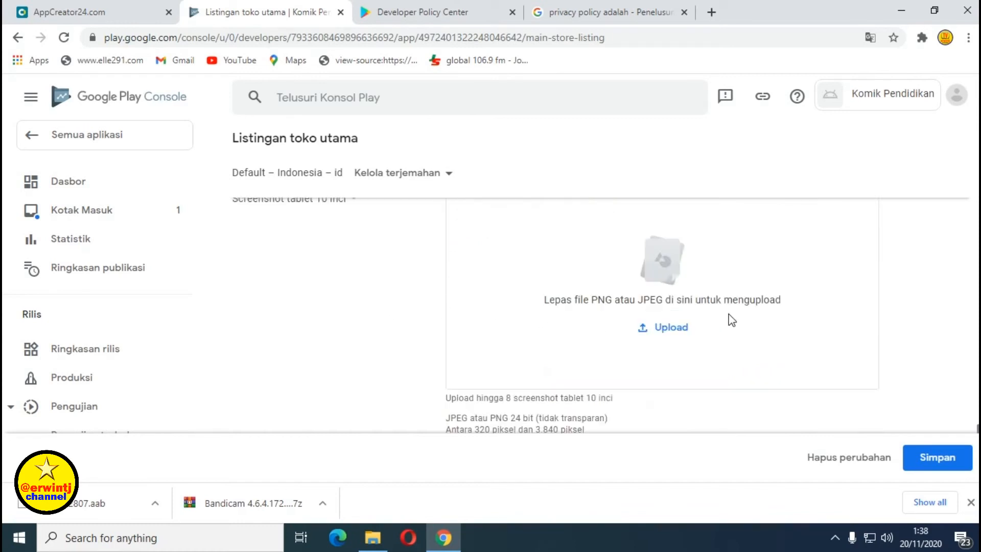
Select komik_pendidikan_1 through _8 for the Screenshot tablet 10 inci upload.
left_click(667, 329)
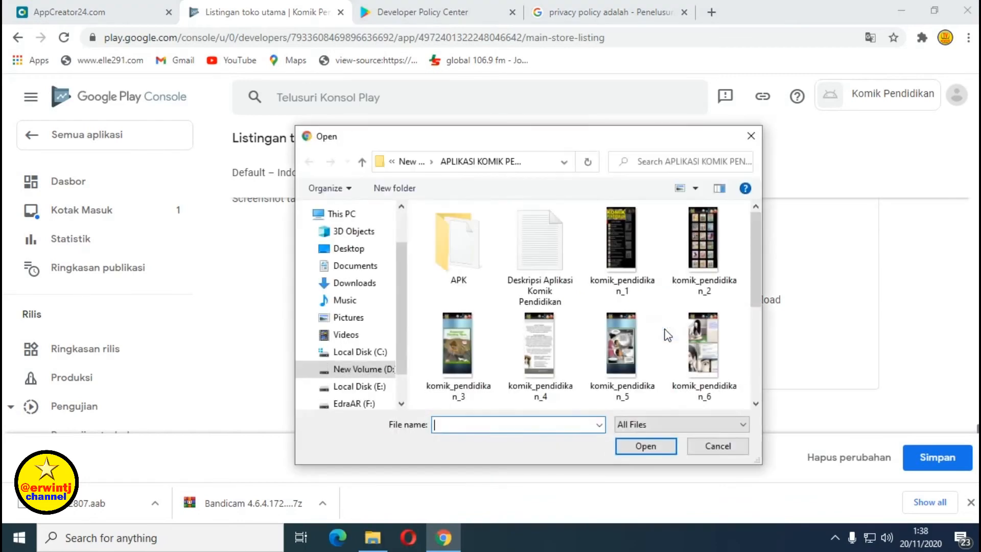
left_click(621, 240)
left_click(683, 254, "ctrl")
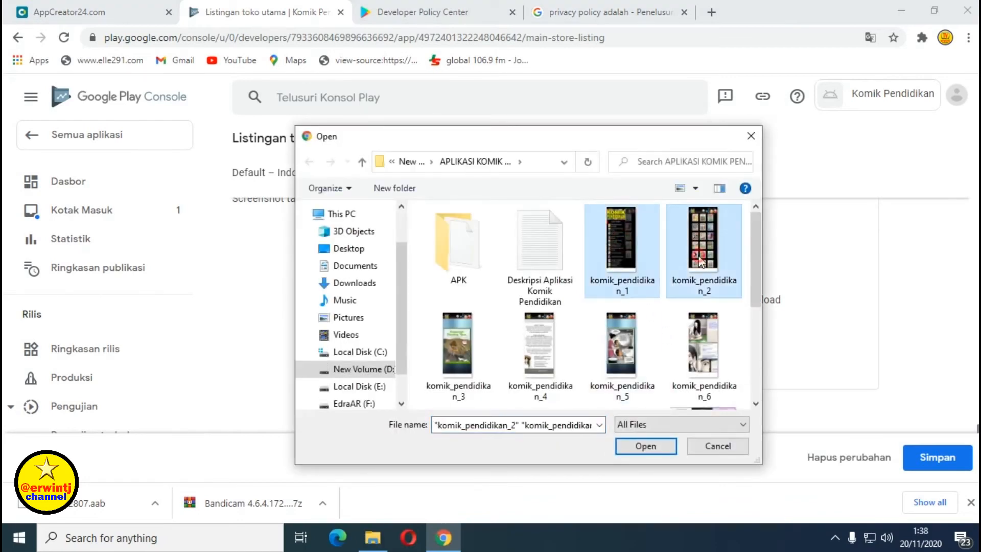
left_click(464, 345, "ctrl")
left_click(555, 348, "ctrl")
left_click(621, 348, "ctrl")
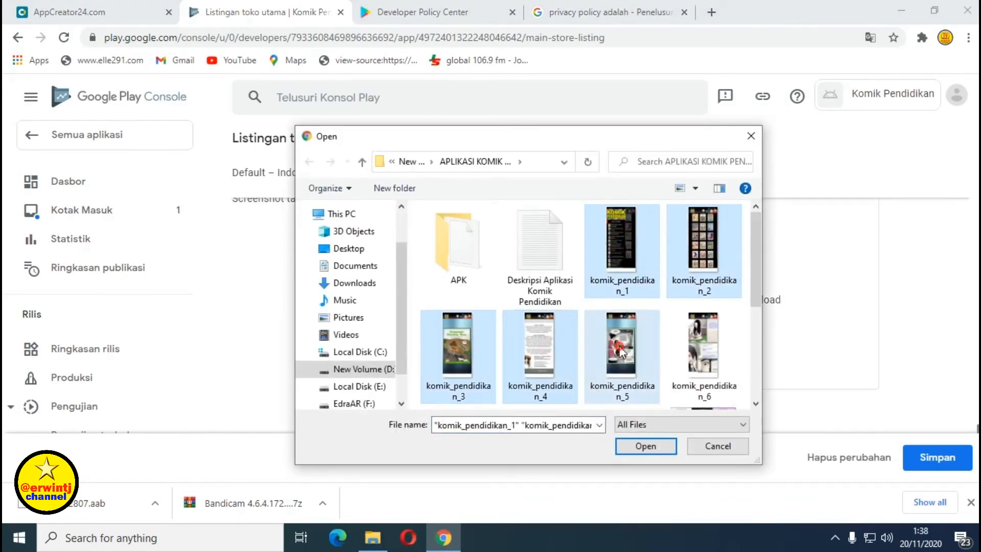
left_click(691, 345, "ctrl")
left_click_drag(756, 297, 753, 332)
left_click(456, 367, "ctrl")
left_click(527, 364, "ctrl")
Leave komik_pendidikan_fitur out and upload the eight images as 10-inch tablet screenshots.
left_click(605, 369, "ctrl")
left_click(603, 369, "ctrl")
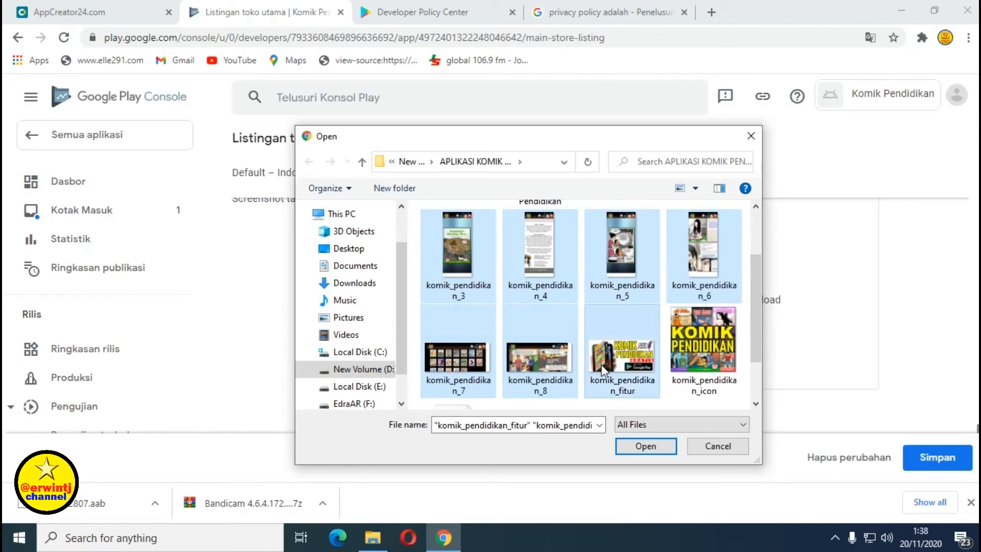
left_click_drag(759, 341, 752, 361)
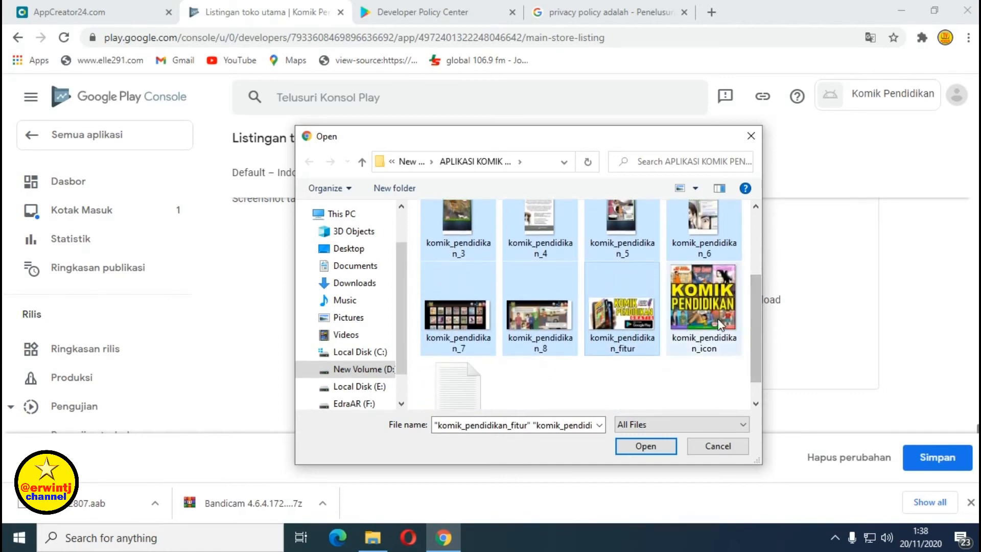
left_click(617, 323, "ctrl")
left_click_drag(761, 351, 763, 272)
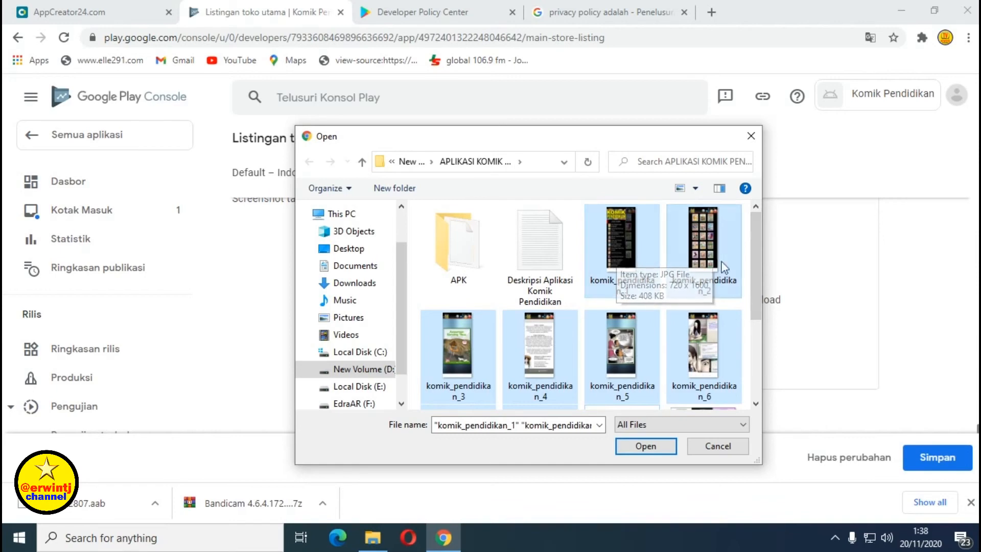
left_click_drag(753, 283, 758, 348)
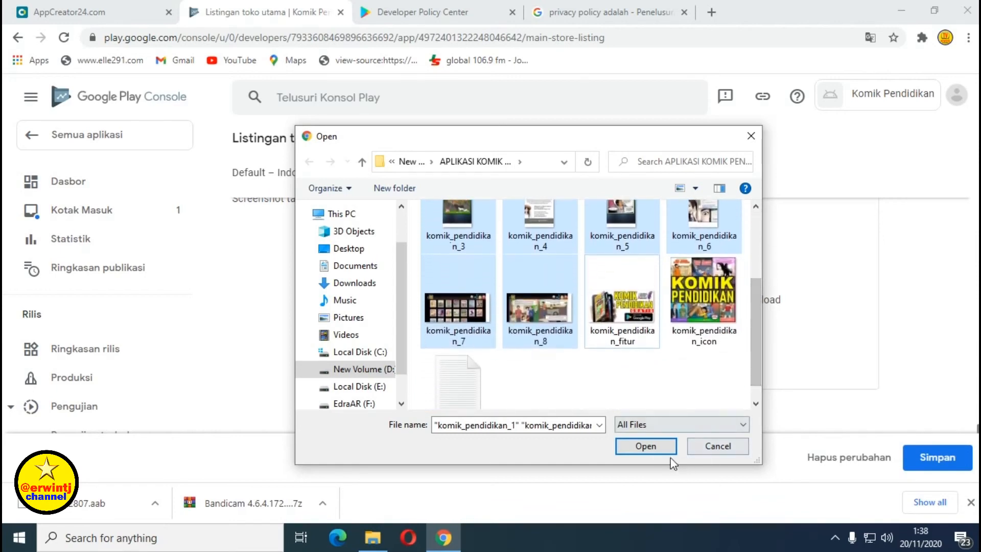
left_click(646, 447)
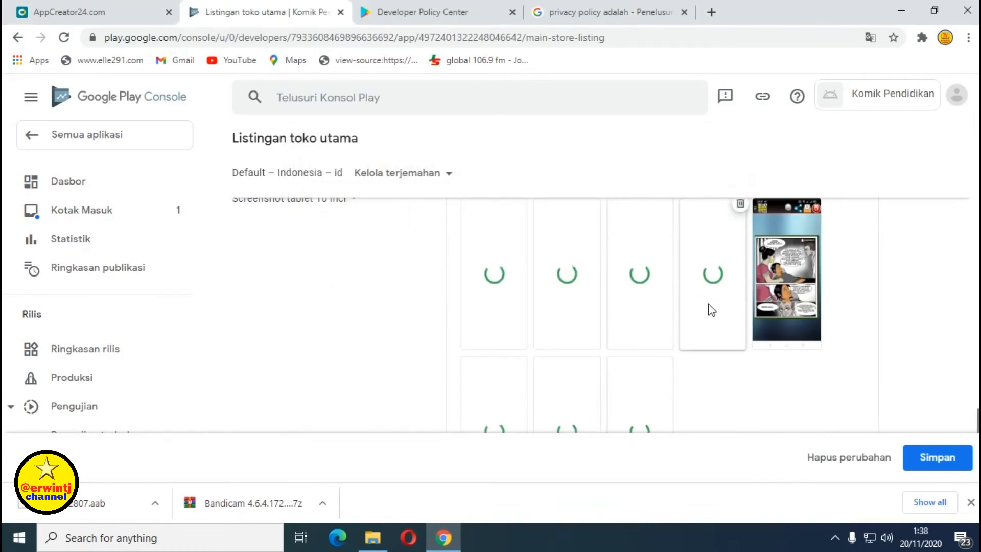
scroll(739, 321, "up", 10)
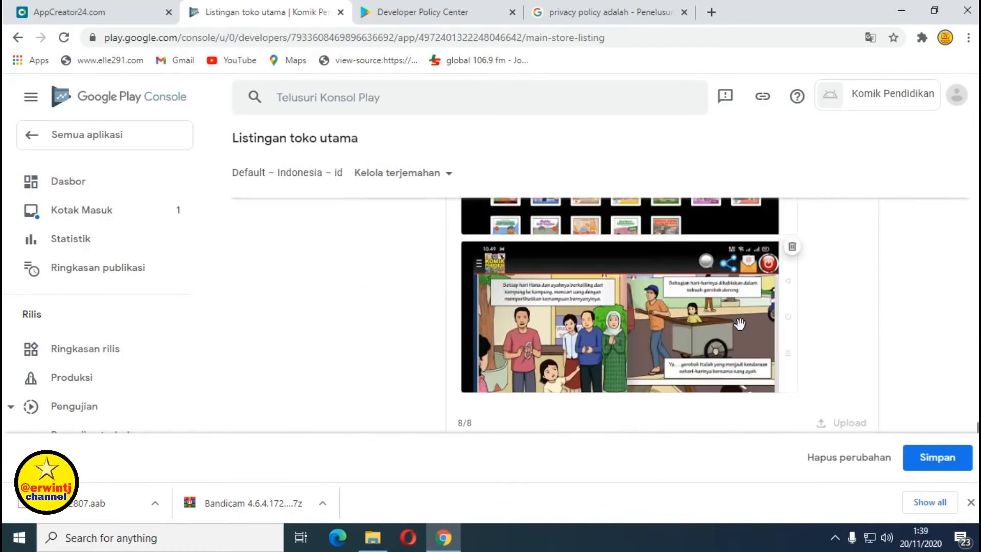
scroll(744, 329, "down", 10)
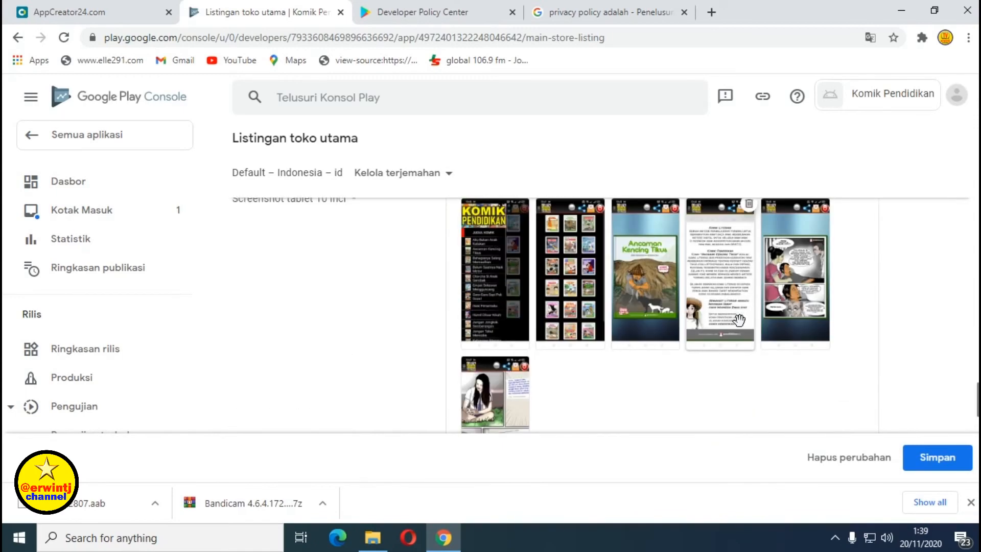
scroll(739, 321, "down", 8)
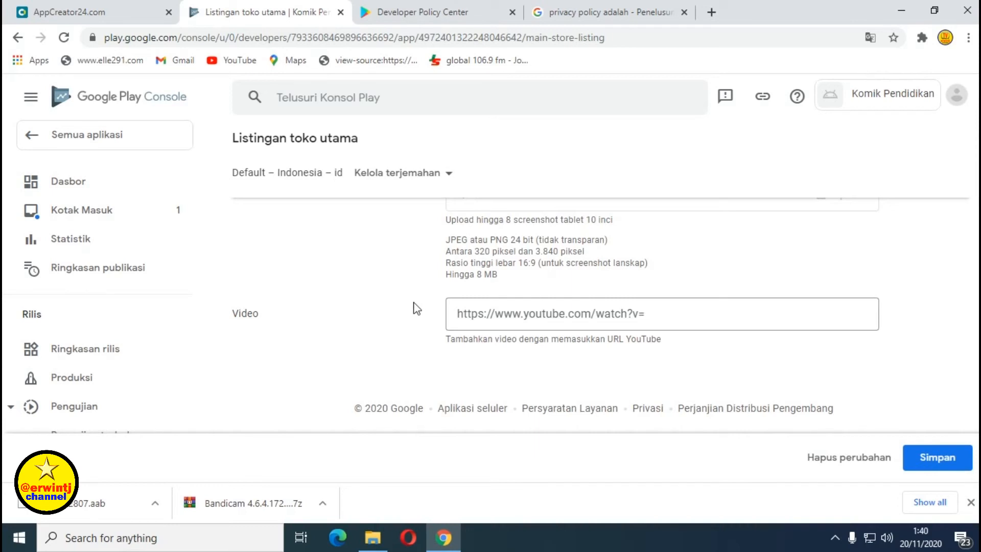
Review the whole main store listing from top to bottom, then save it with Simpan.
left_click(459, 313)
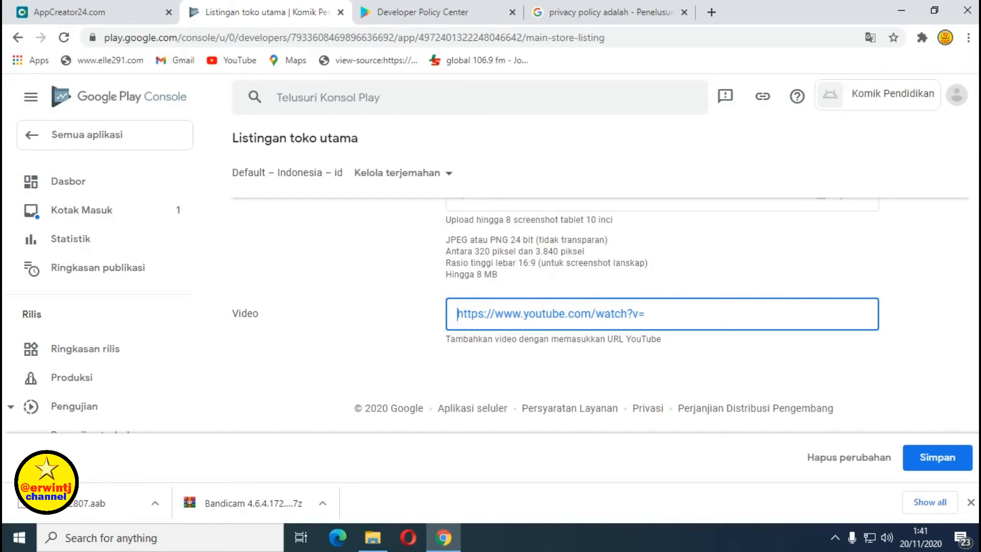
scroll(608, 315, "up", 10)
left_click_drag(978, 369, 978, 146)
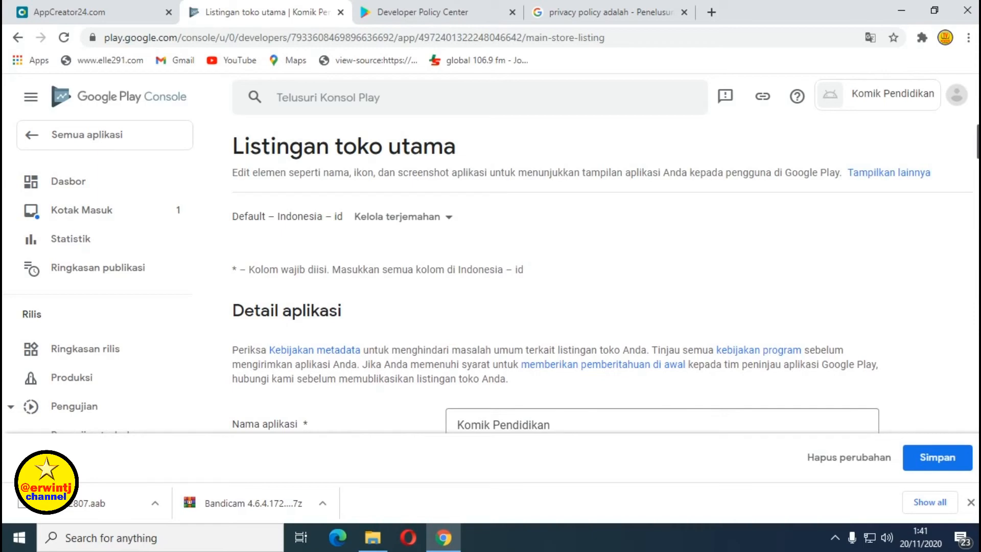
scroll(886, 242, "down", 2)
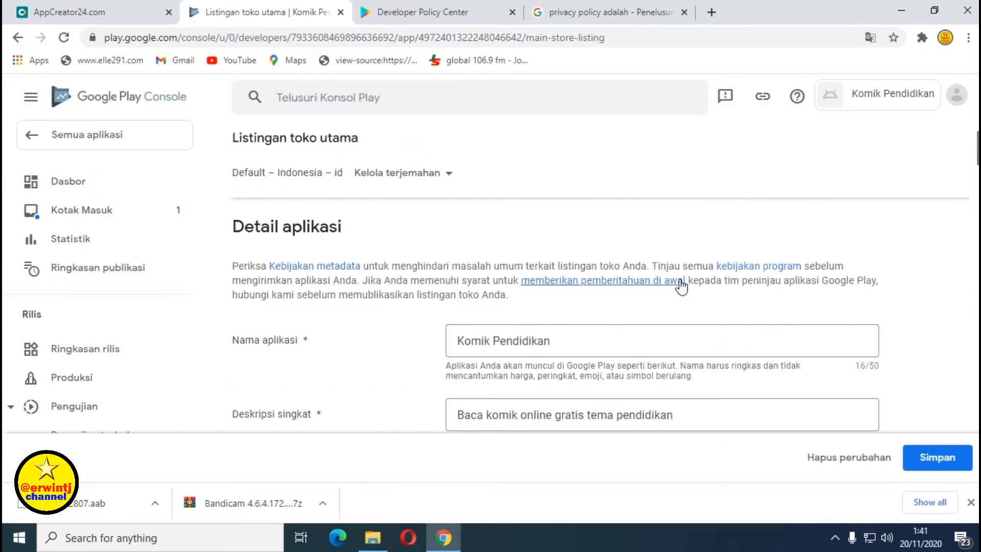
scroll(700, 276, "down", 1)
scroll(717, 262, "down", 1)
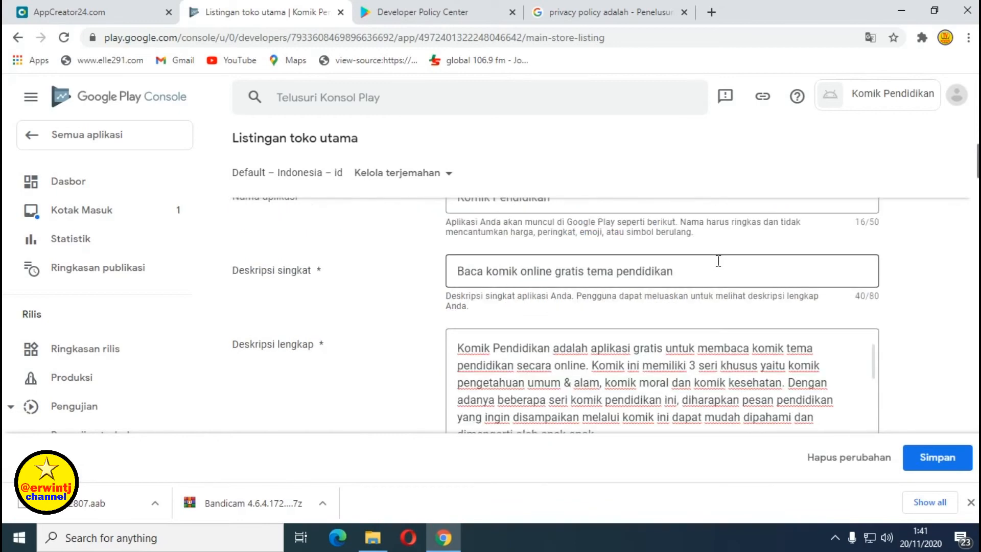
scroll(718, 261, "down", 8)
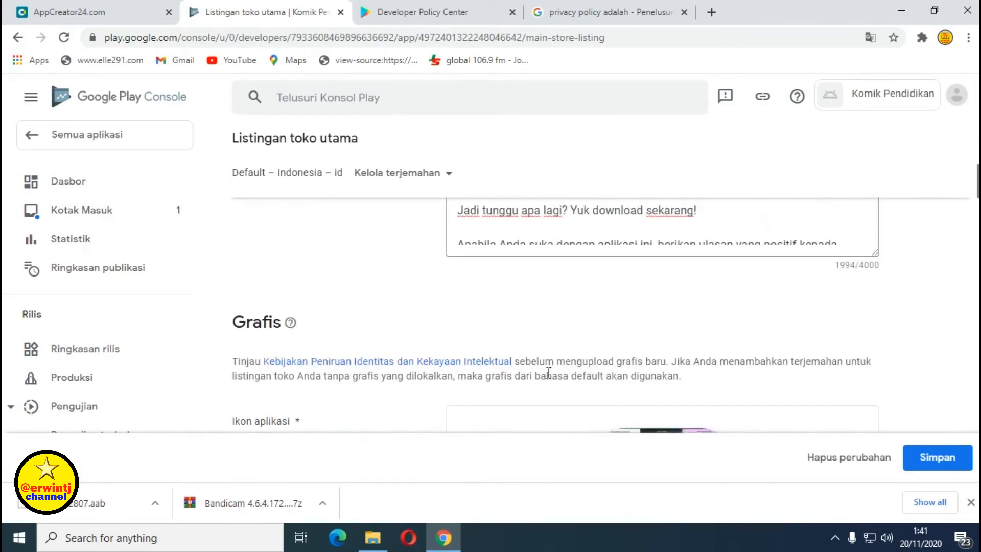
scroll(551, 372, "down", 1)
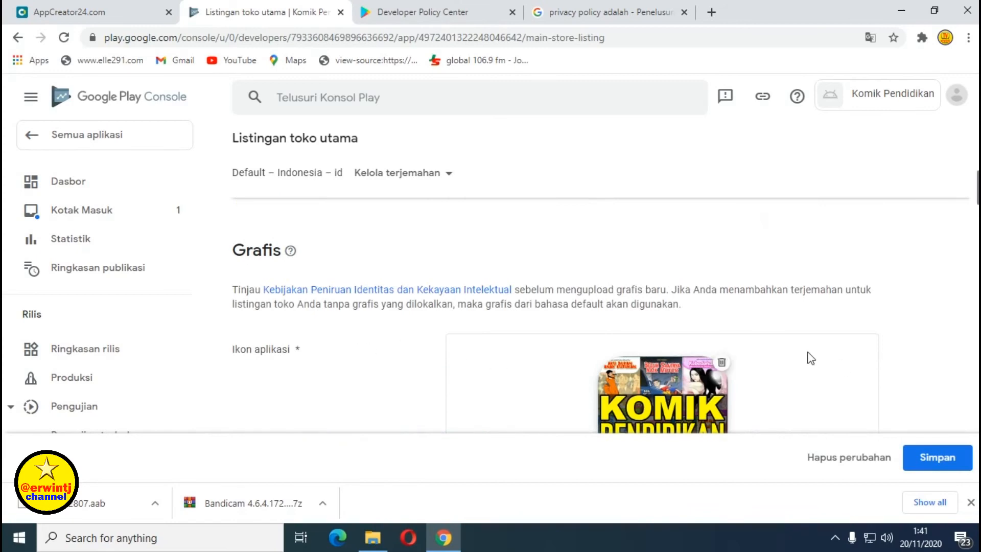
scroll(811, 358, "down", 6)
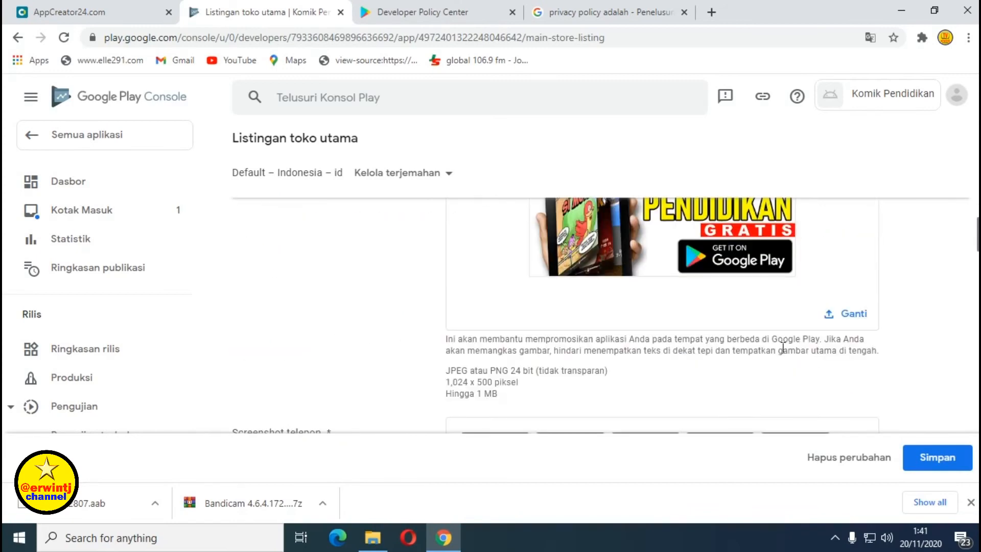
scroll(783, 347, "down", 10)
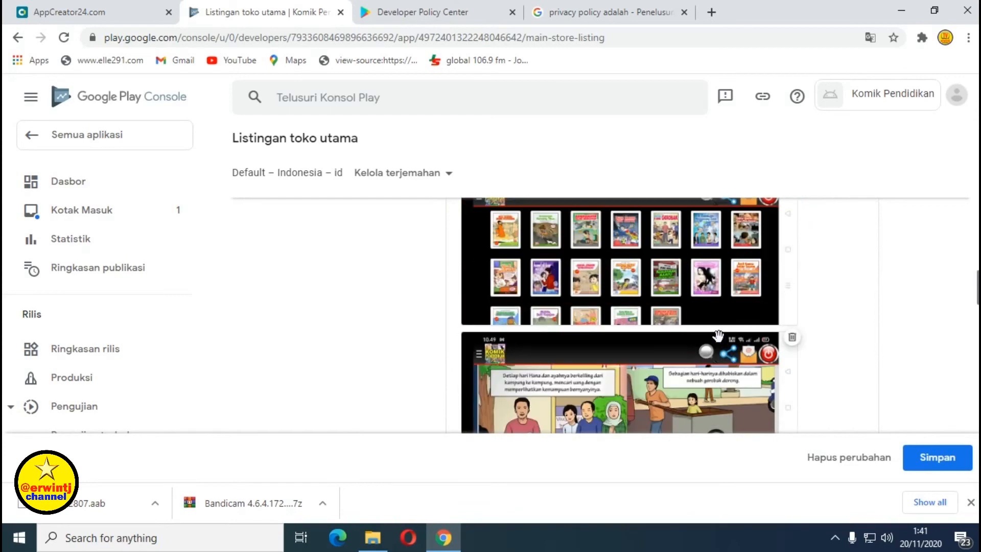
scroll(718, 338, "down", 10)
scroll(720, 344, "down", 10)
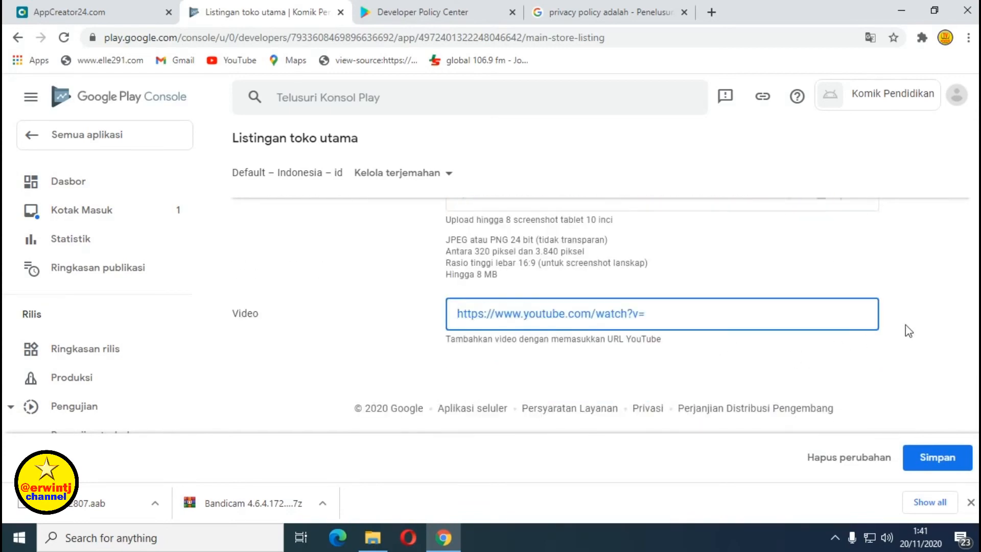
left_click(936, 470)
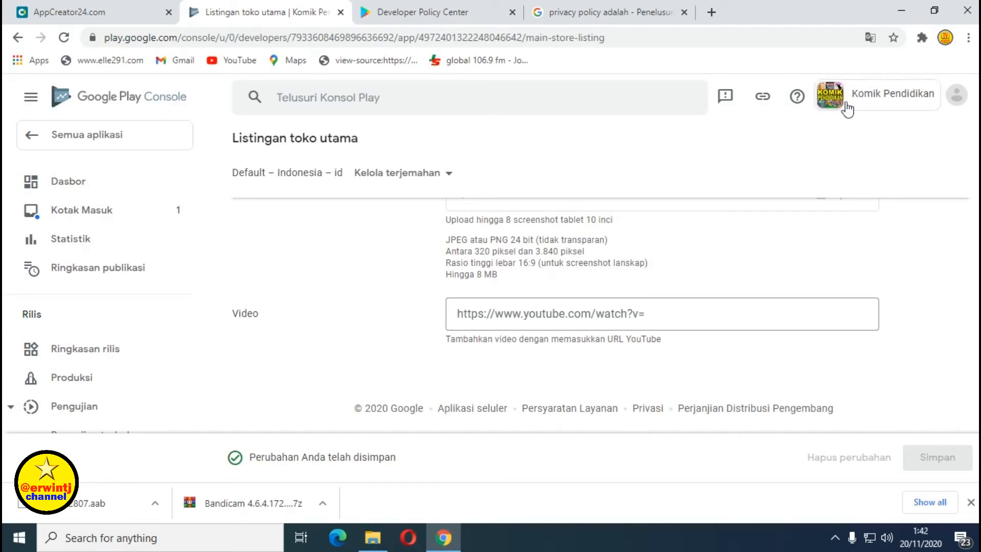
scroll(845, 155, "up", 3)
scroll(852, 182, "up", 4)
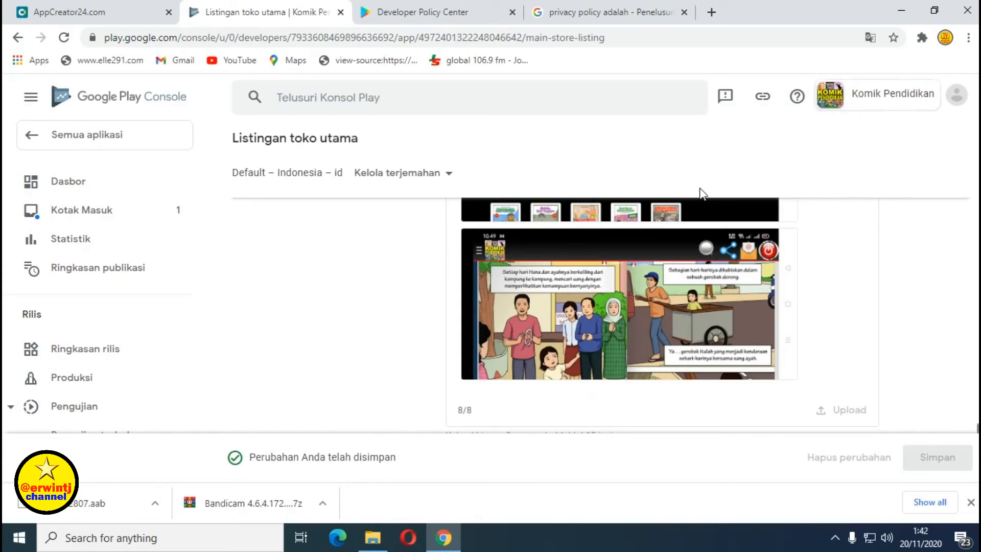
Go to Semua aplikasi and open the Komik Pendidikan app (Draf) dashboard.
left_click(86, 138)
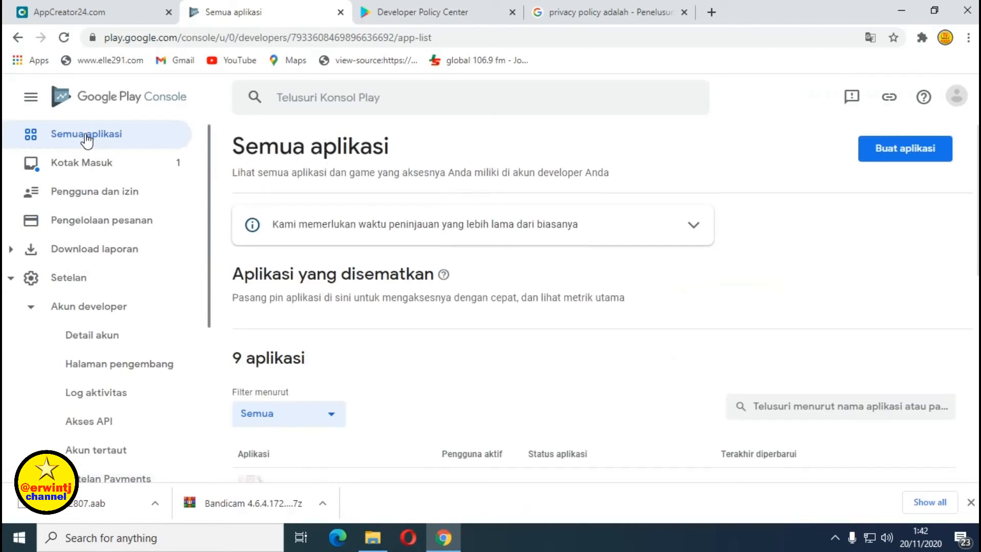
scroll(447, 278, "down", 3)
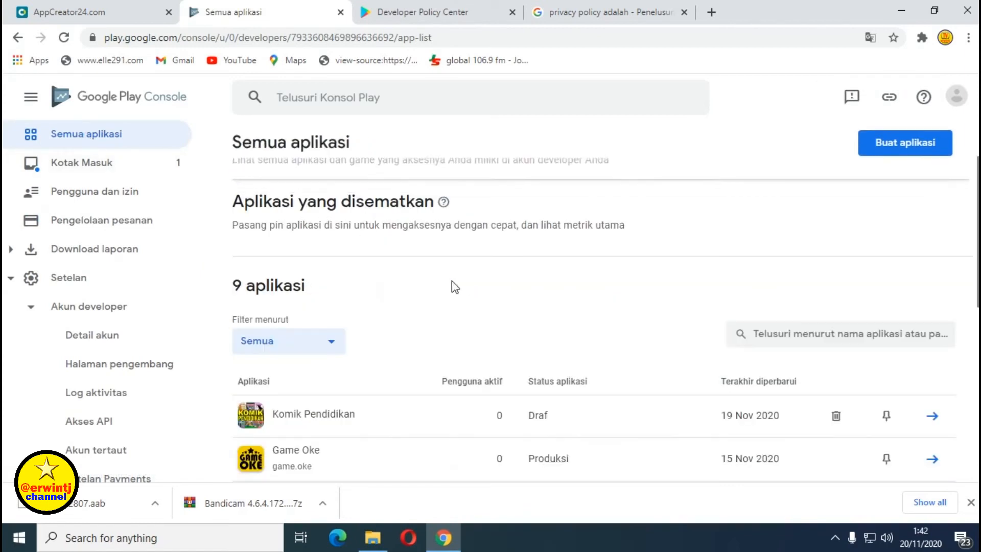
scroll(307, 287, "down", 1)
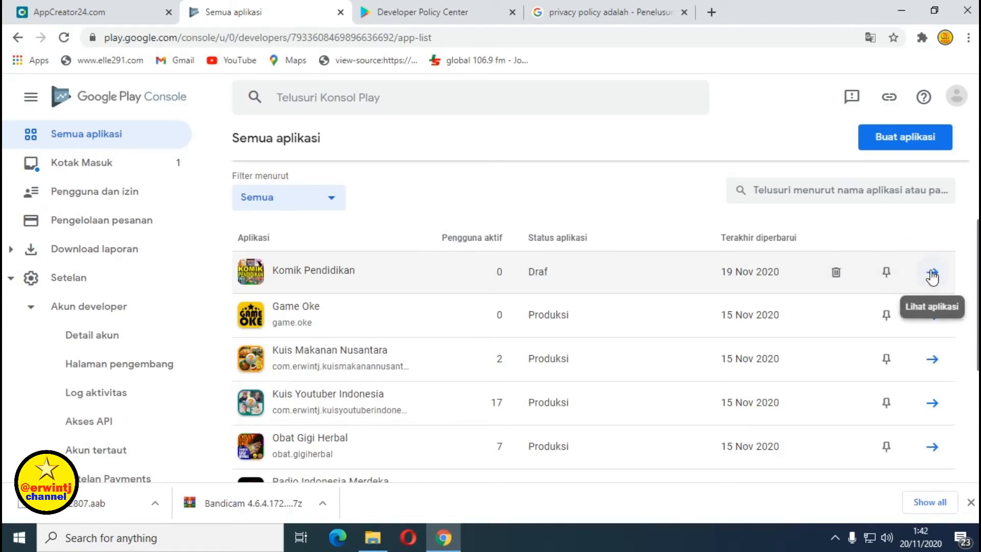
left_click(931, 273)
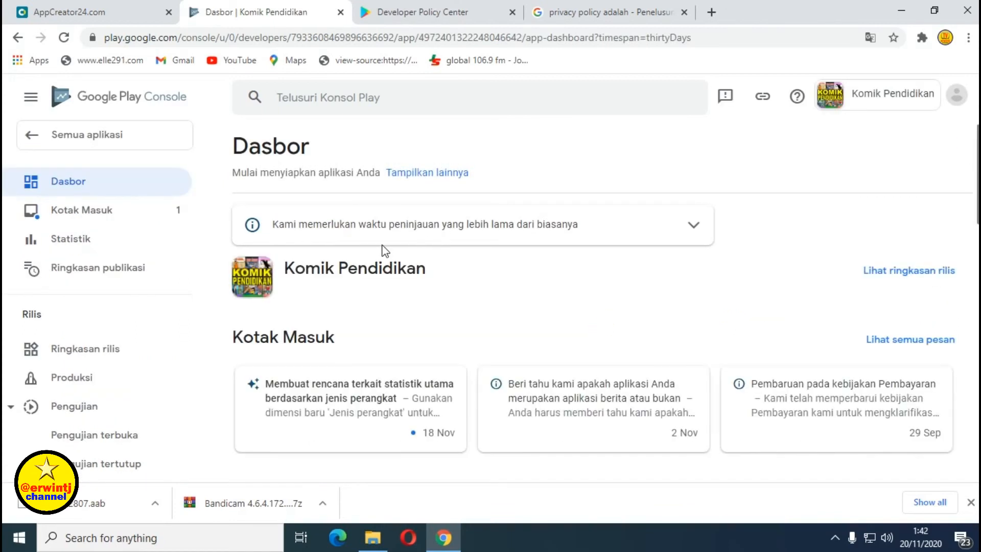
scroll(381, 249, "down", 2)
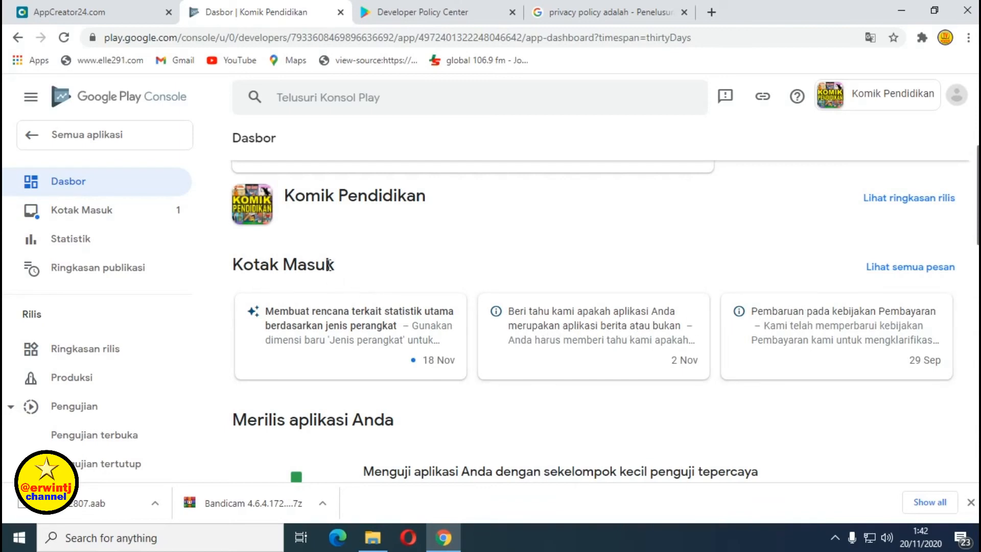
scroll(330, 265, "down", 1)
scroll(331, 273, "down", 2)
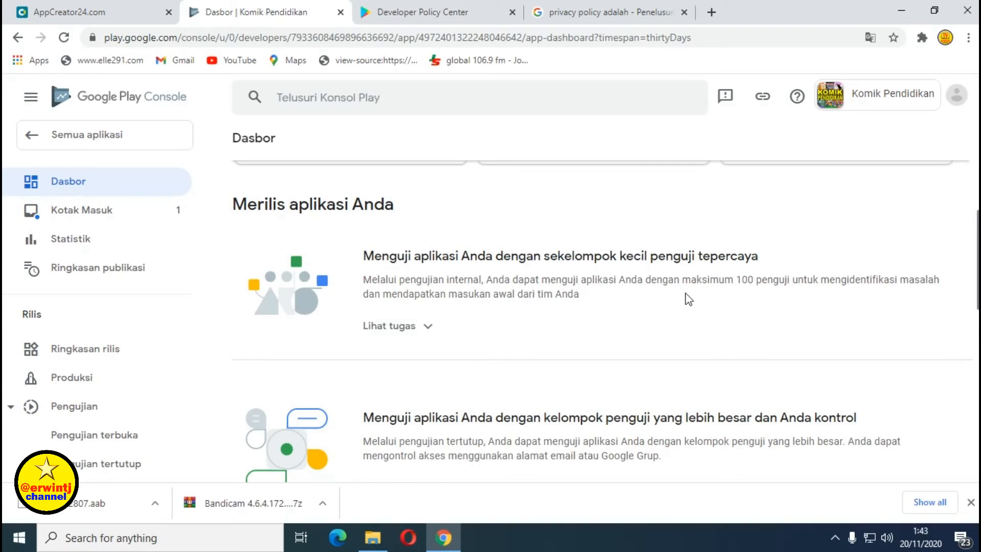
scroll(562, 266, "down", 1)
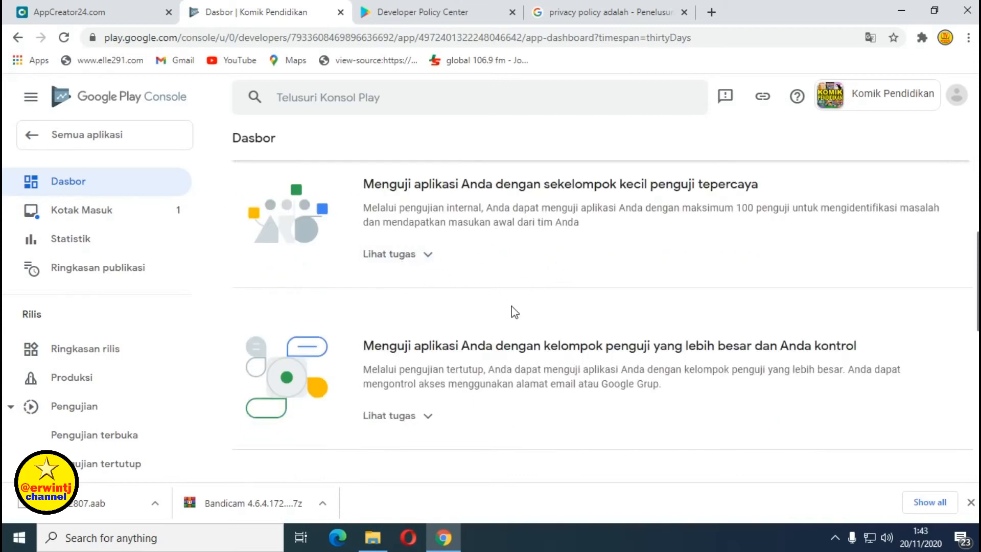
scroll(514, 312, "down", 3)
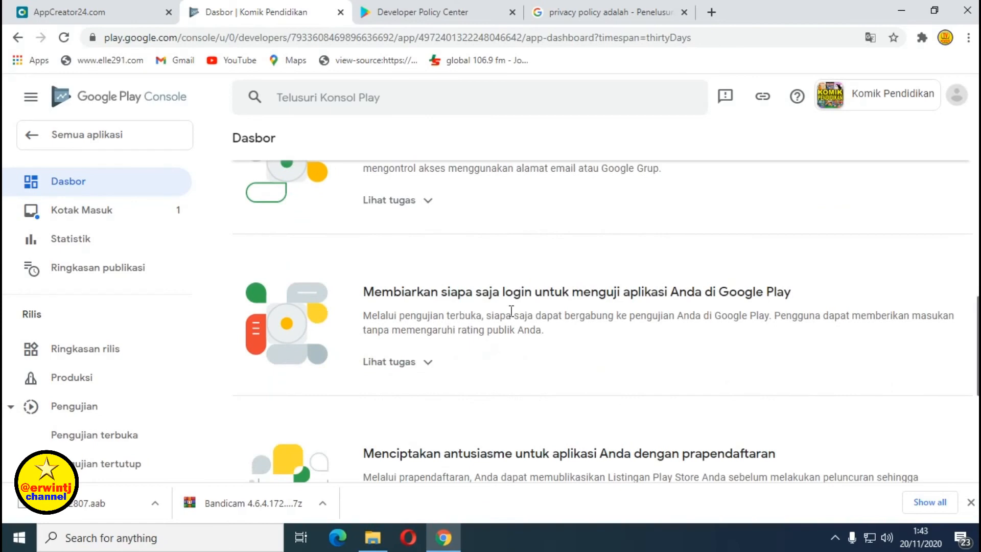
scroll(511, 310, "up", 1)
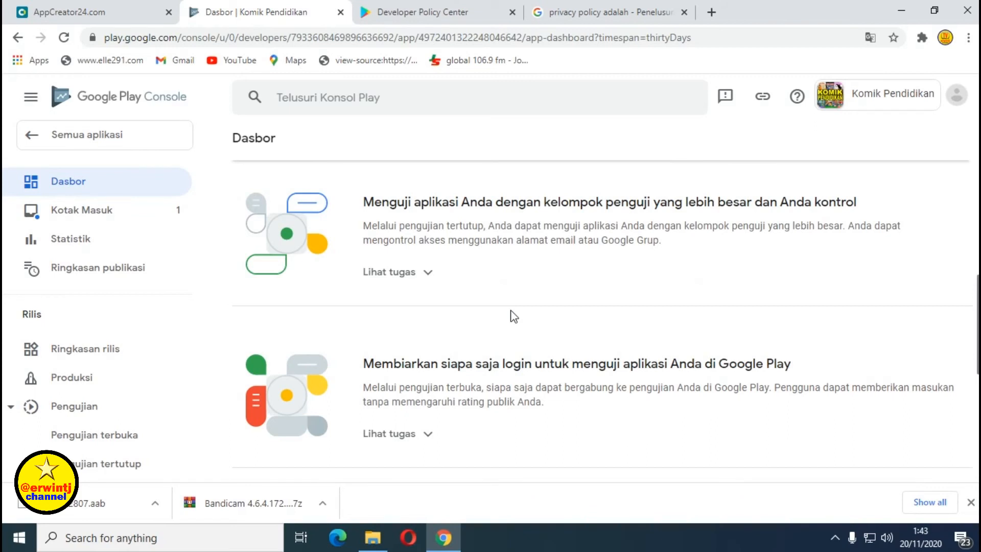
scroll(581, 285, "down", 1)
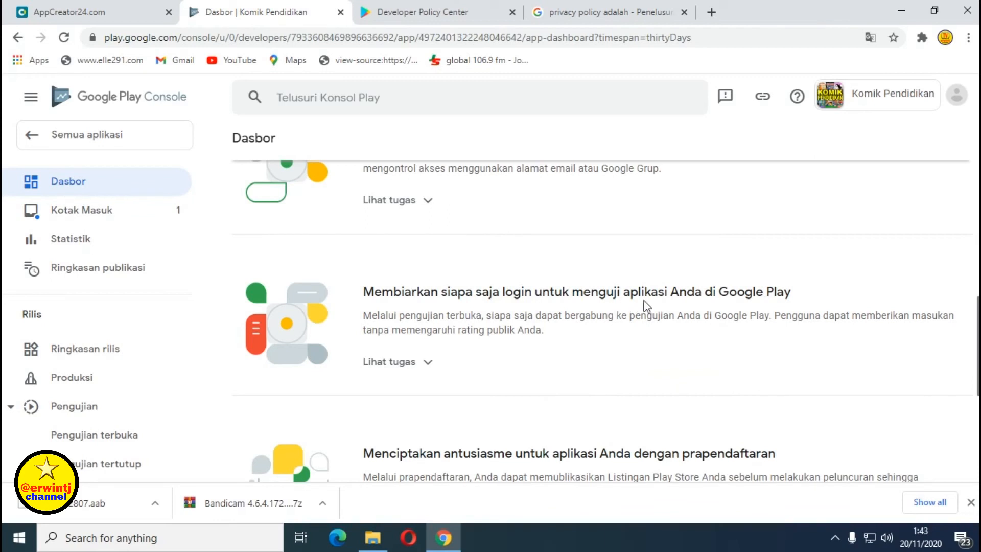
scroll(508, 270, "down", 2)
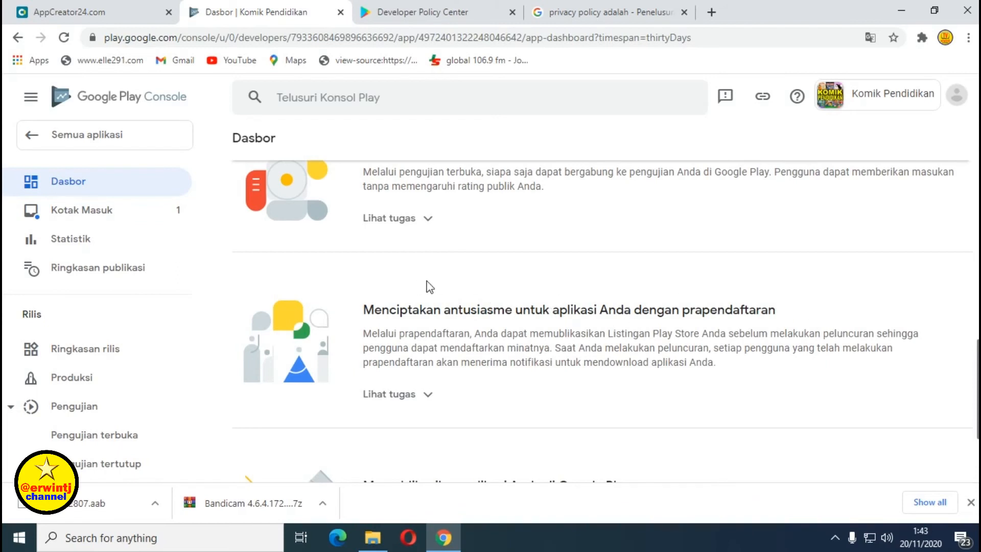
scroll(463, 282, "down", 2)
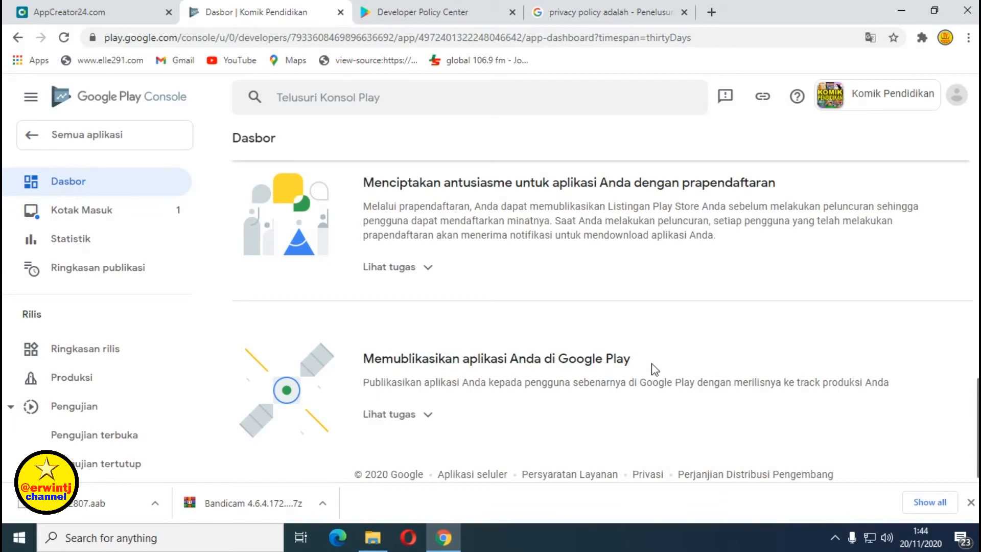
Expand the Google Play publishing tasks and go to Pilih negara dan wilayah.
left_click(420, 415)
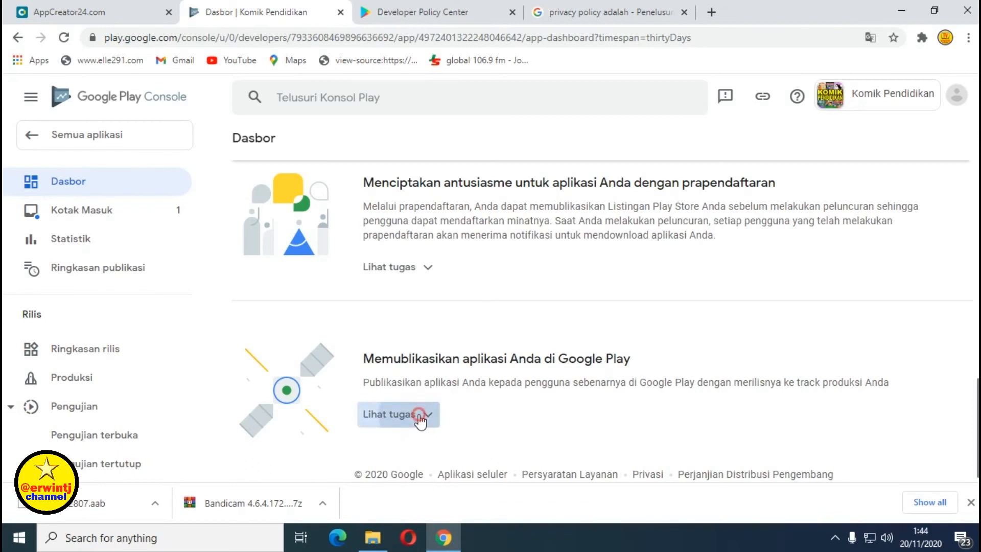
scroll(597, 419, "down", 2)
scroll(605, 422, "down", 1)
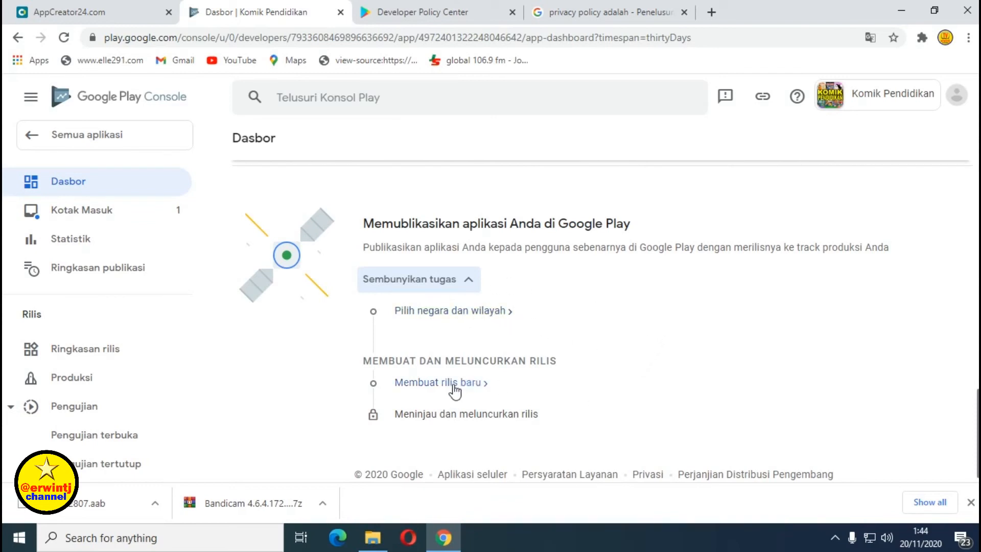
mouse_move(455, 417)
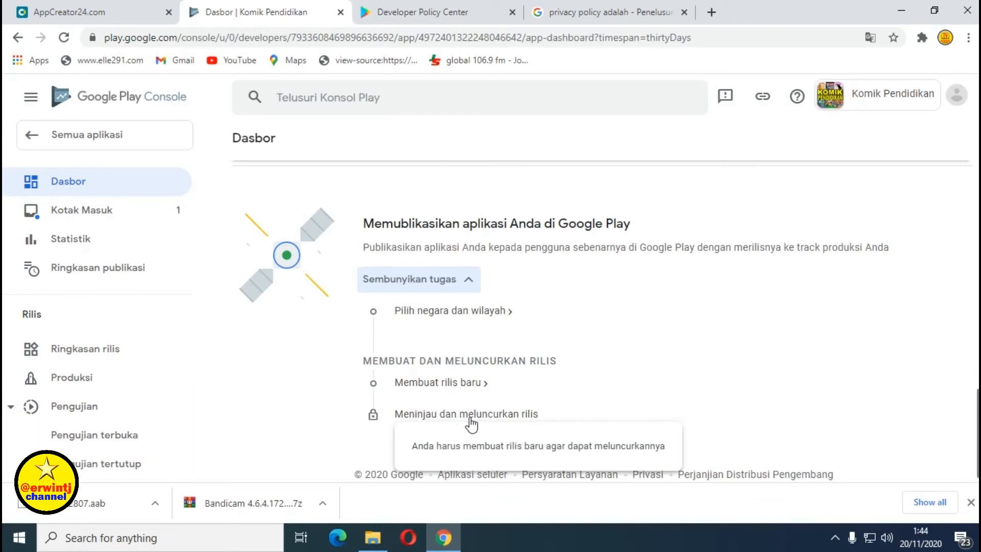
left_click(466, 318)
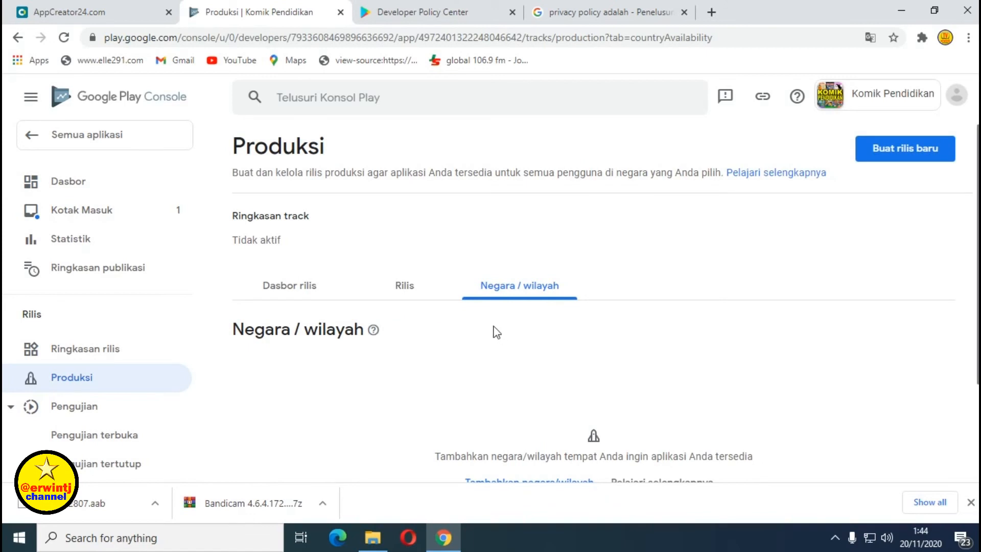
Open the Tambahkan negara/wilayah country list for the Produksi track.
scroll(497, 332, "down", 2)
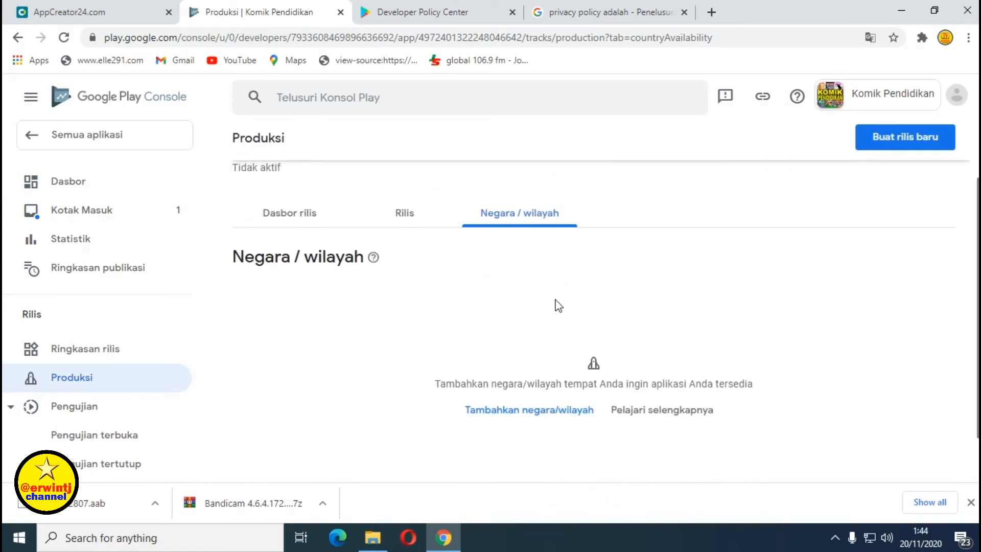
left_click(534, 412)
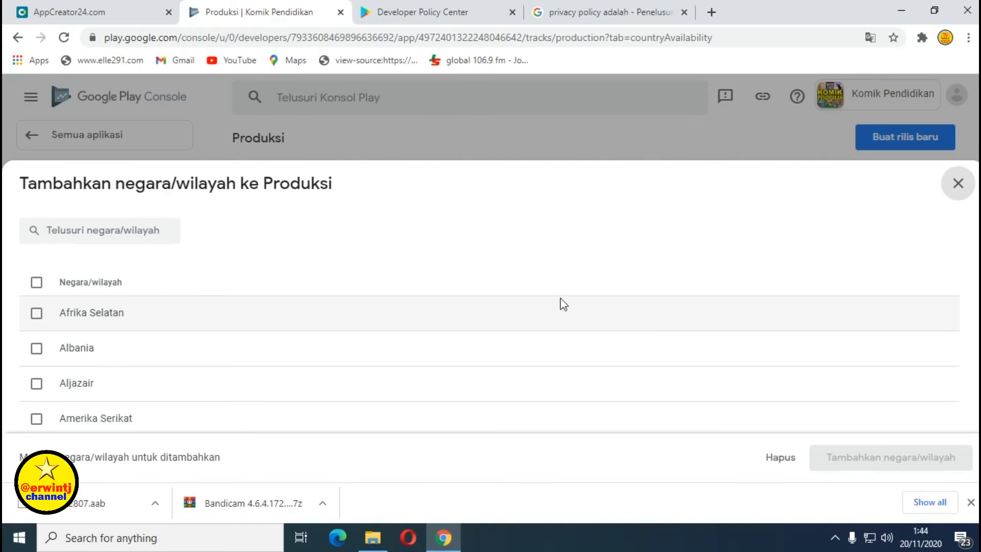
Select all countries and add them to Produksi, confirming 151 new ones for 152 Tersedia.
left_click(37, 282)
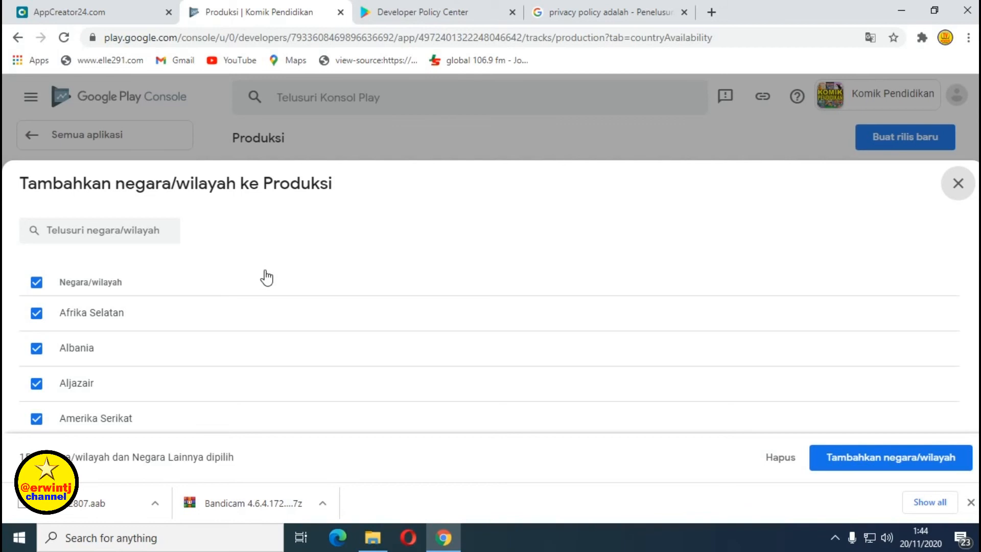
scroll(267, 279, "down", 6)
scroll(282, 284, "down", 15)
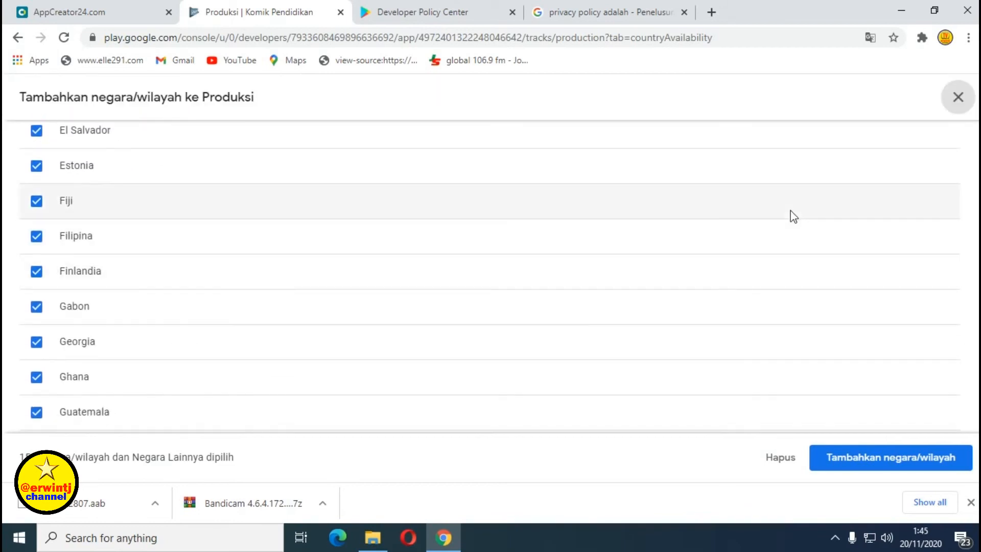
scroll(491, 276, "down", 20)
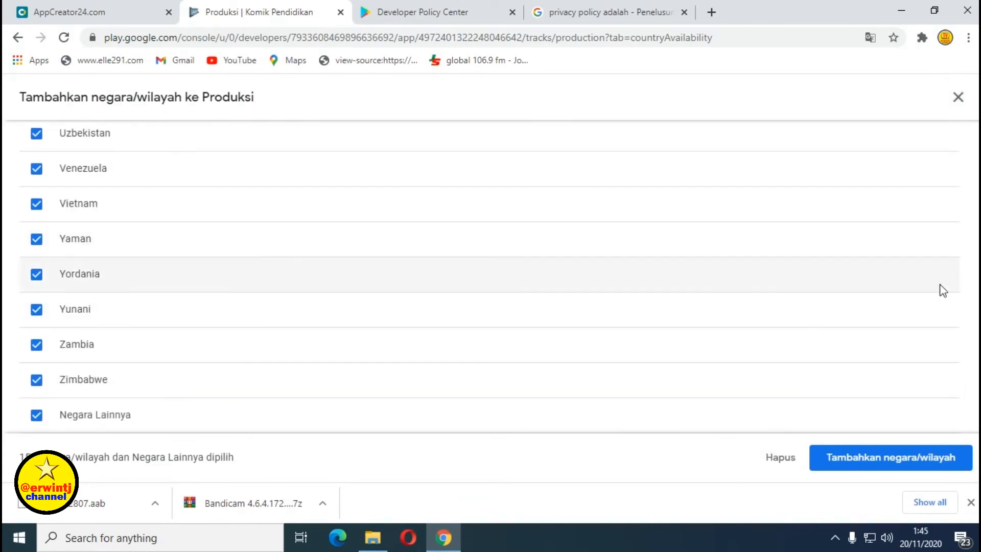
left_click(885, 463)
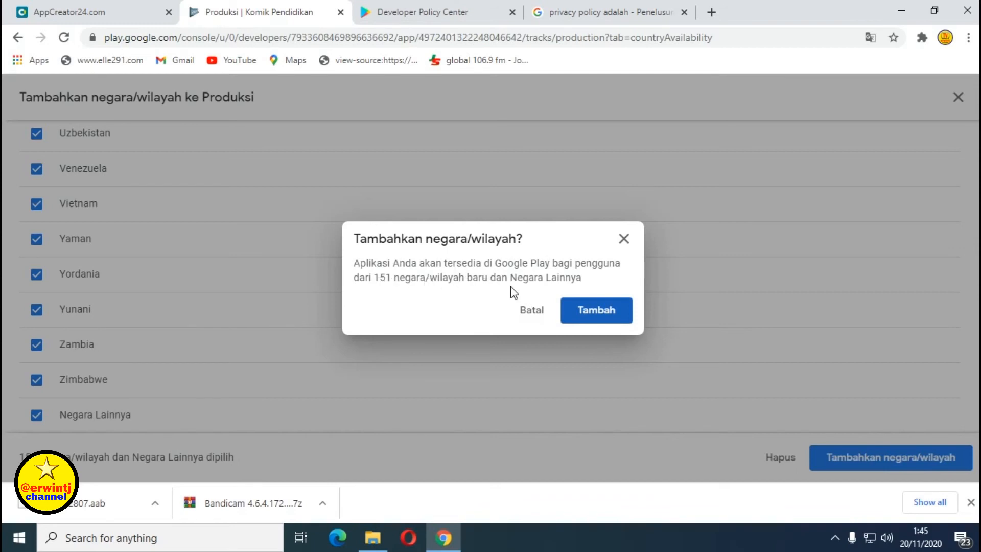
left_click(607, 318)
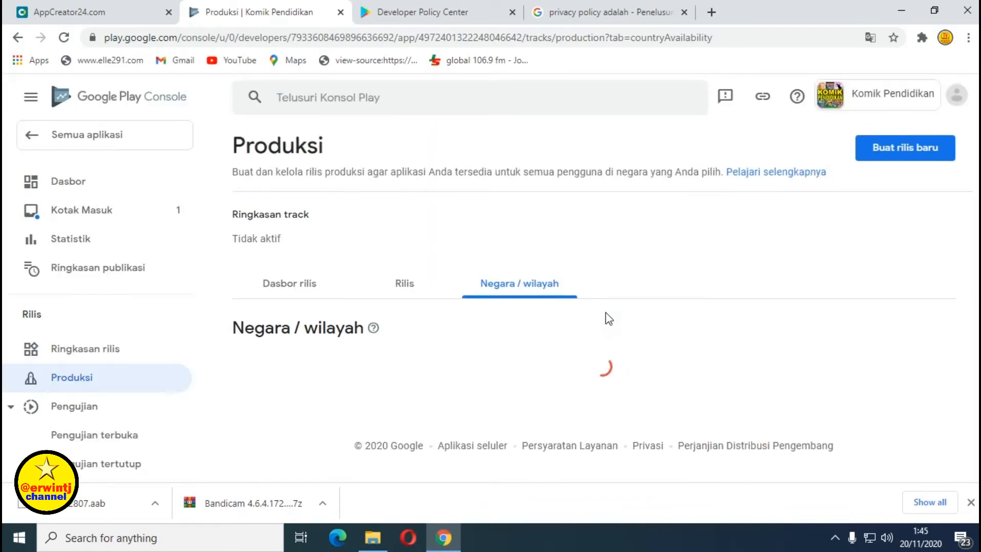
scroll(569, 315, "down", 4)
scroll(569, 316, "down", 7)
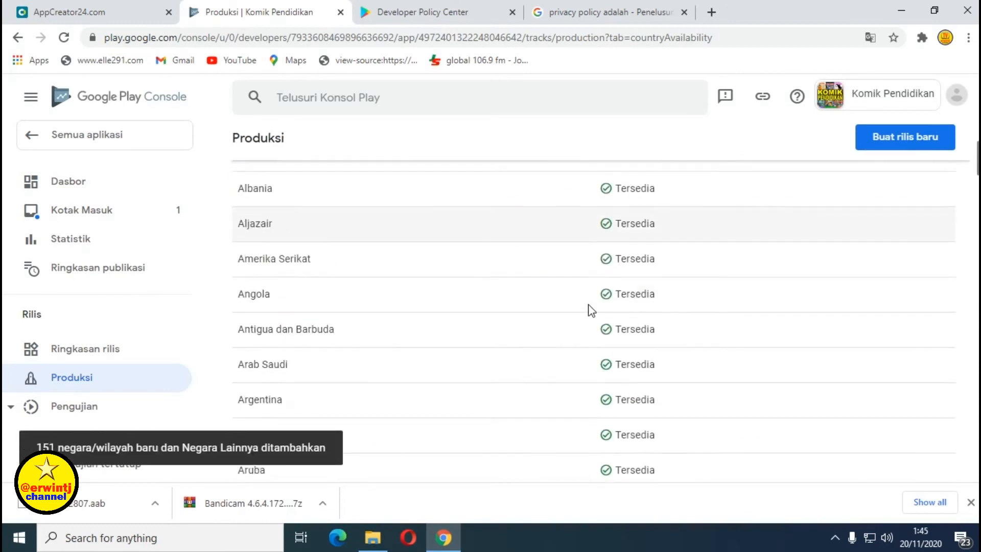
scroll(598, 311, "up", 10)
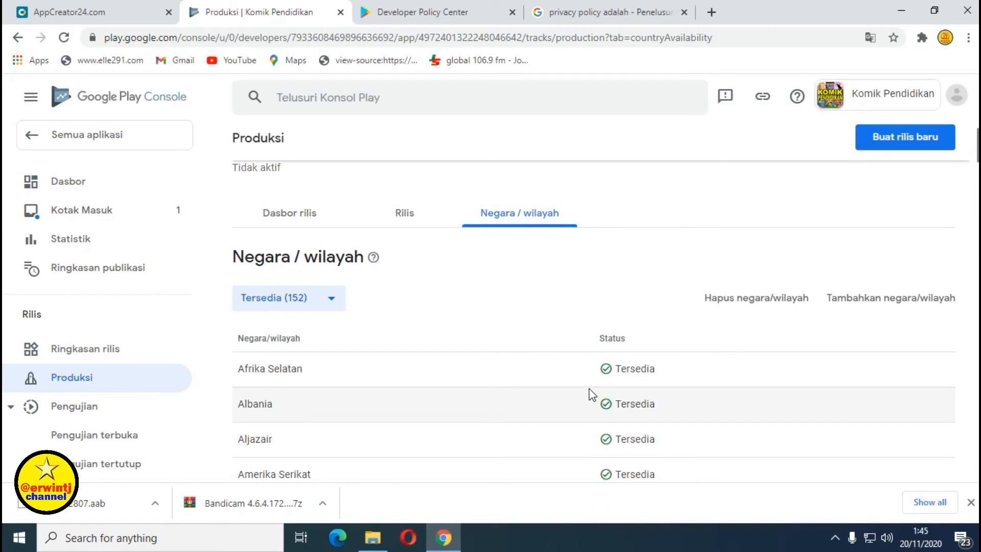
scroll(590, 393, "down", 1)
scroll(613, 378, "up", 3)
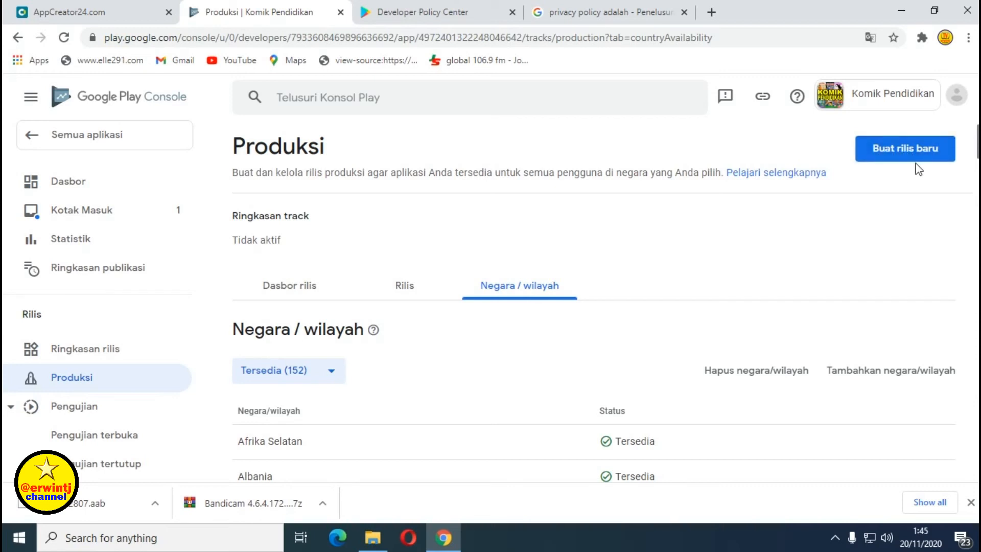
Create a new production release draft and let Google Play manage the app signing key.
left_click(874, 158)
left_click(900, 155)
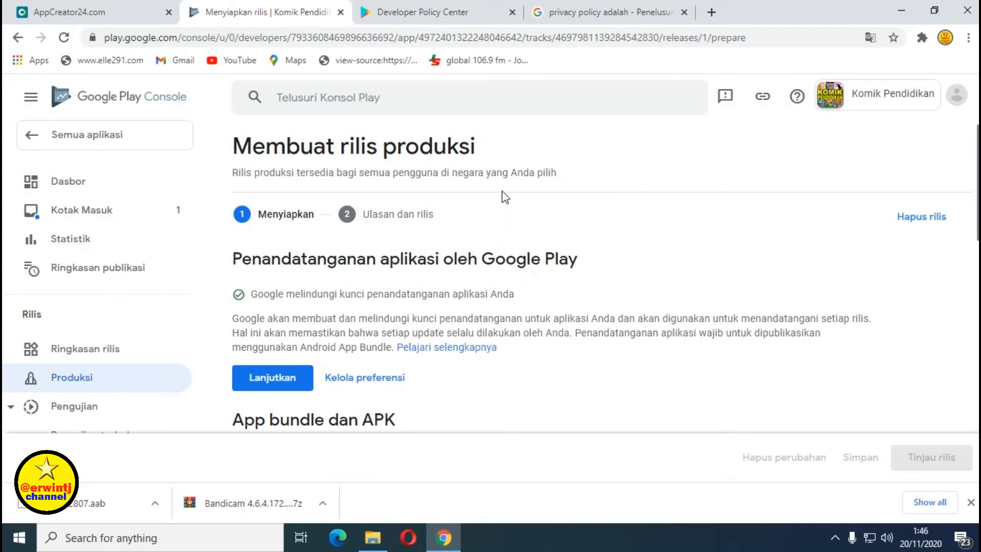
scroll(507, 196, "down", 2)
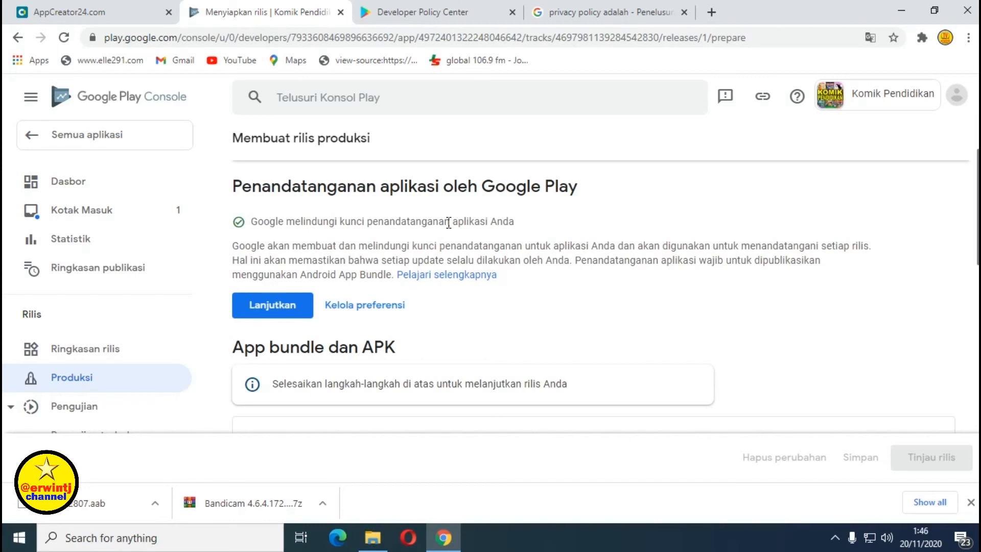
left_click(270, 309)
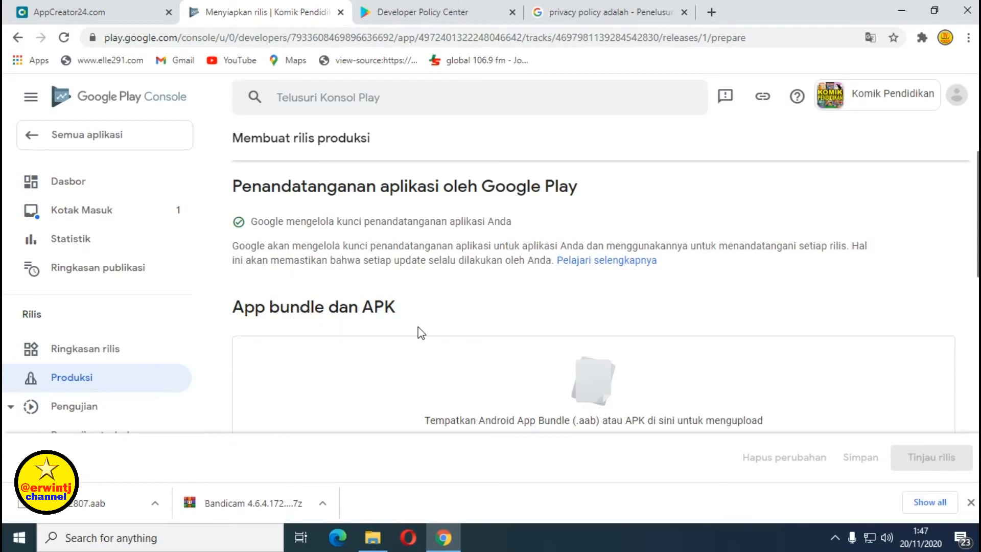
scroll(425, 333, "down", 4)
scroll(428, 336, "up", 3)
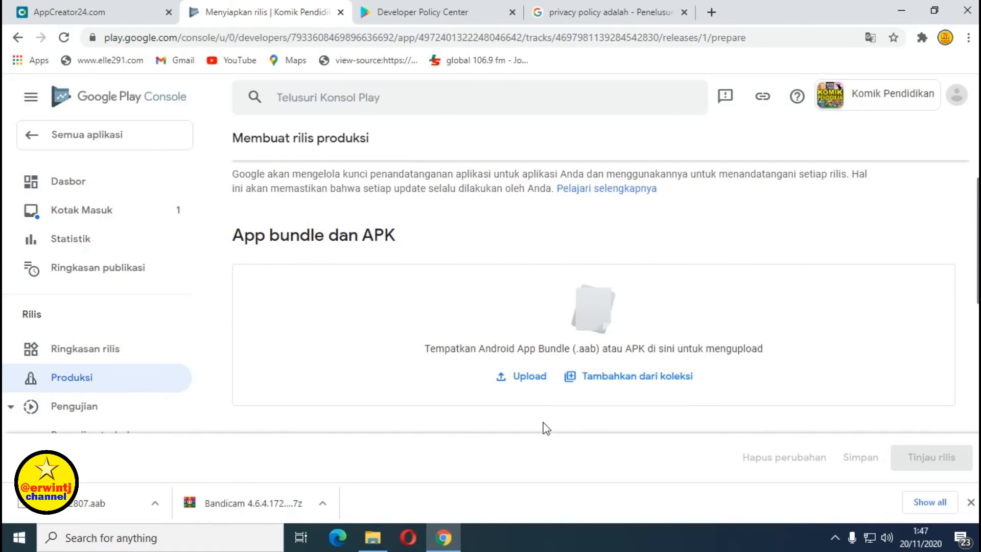
Upload app1292807.aab from the APK folder, giving version 3 (9.8), API 16+, target SDK 29.
left_click(528, 379)
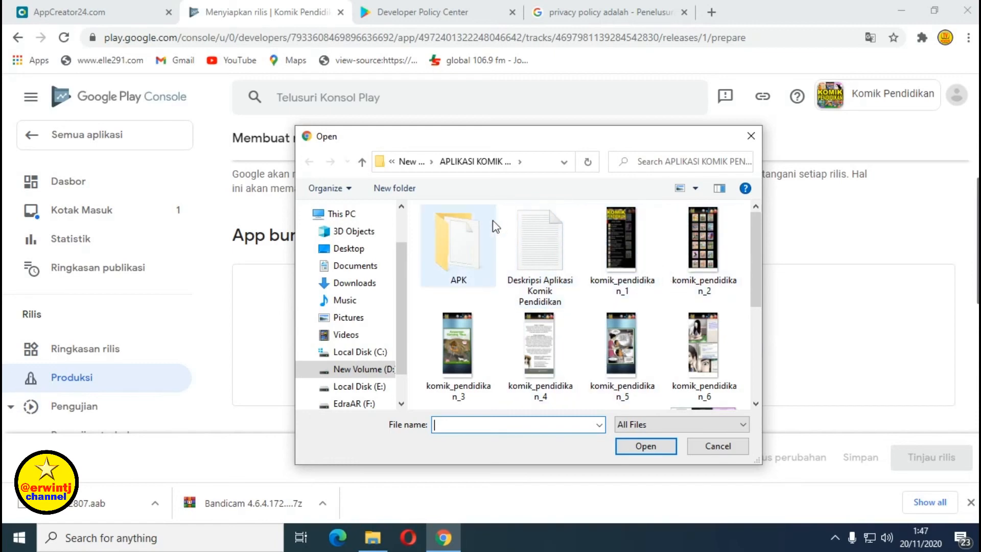
double_click(457, 243)
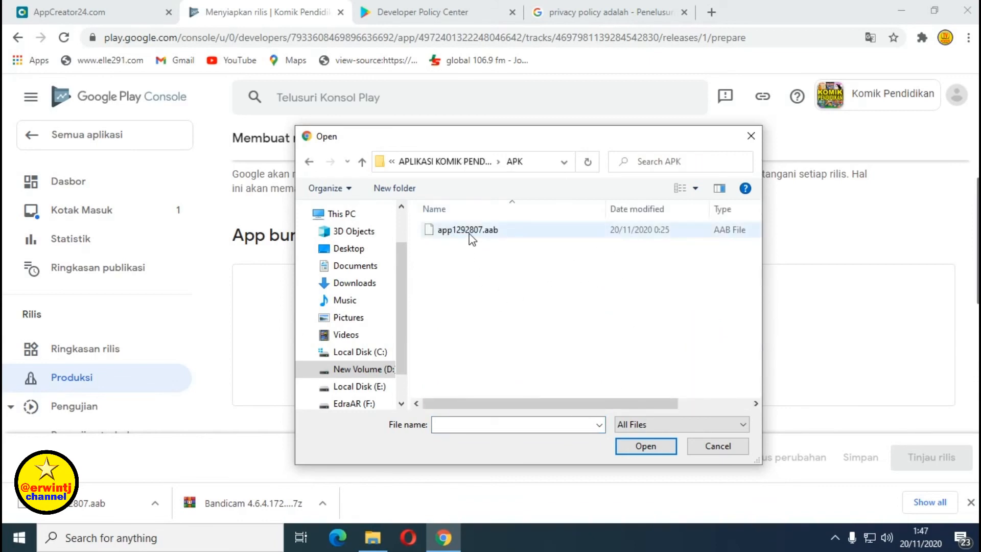
left_click(469, 233)
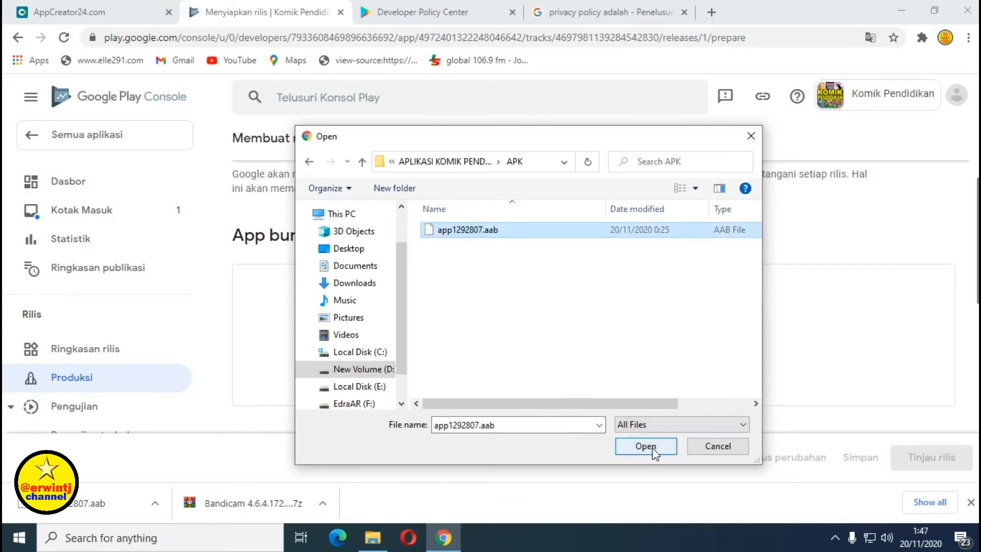
left_click(655, 450)
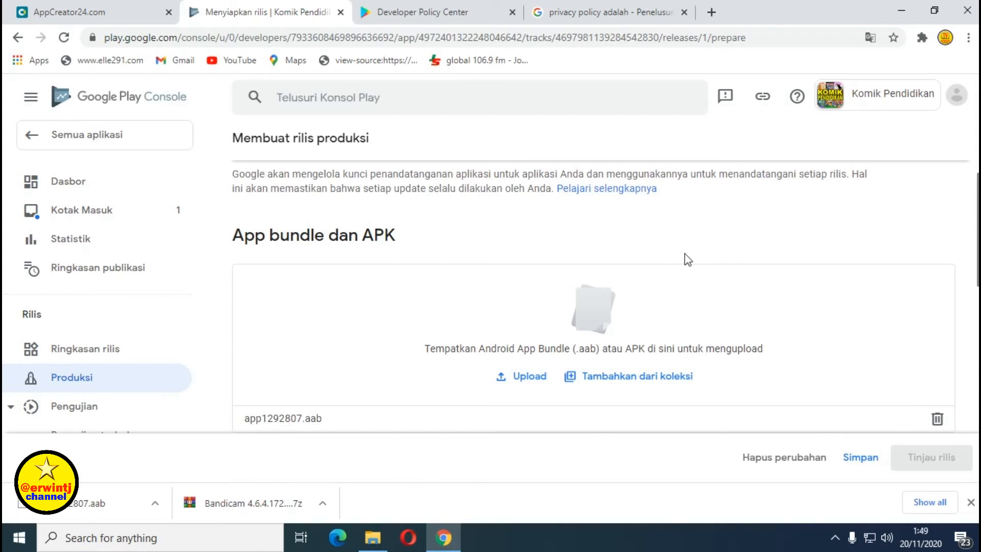
scroll(685, 254, "down", 1)
scroll(685, 253, "down", 1)
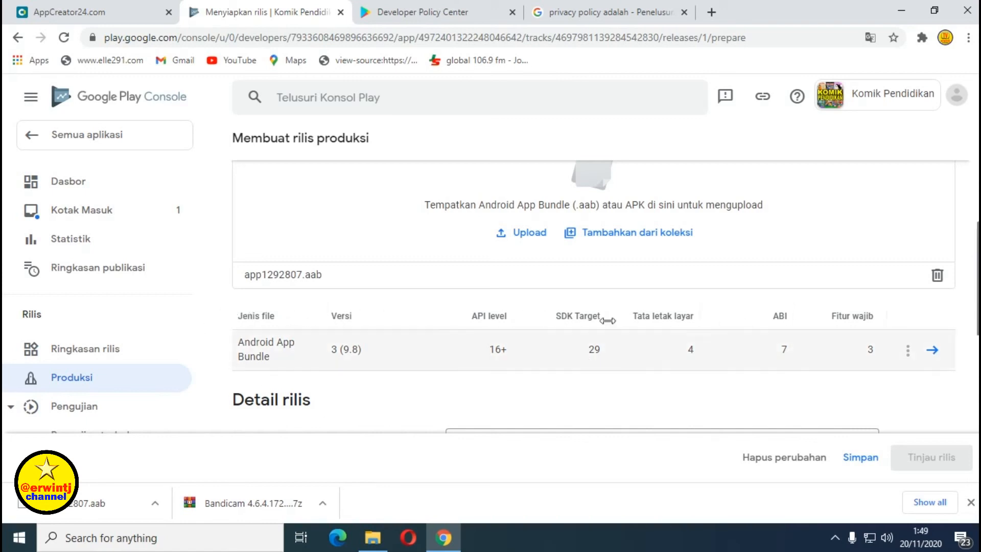
scroll(401, 333, "down", 3)
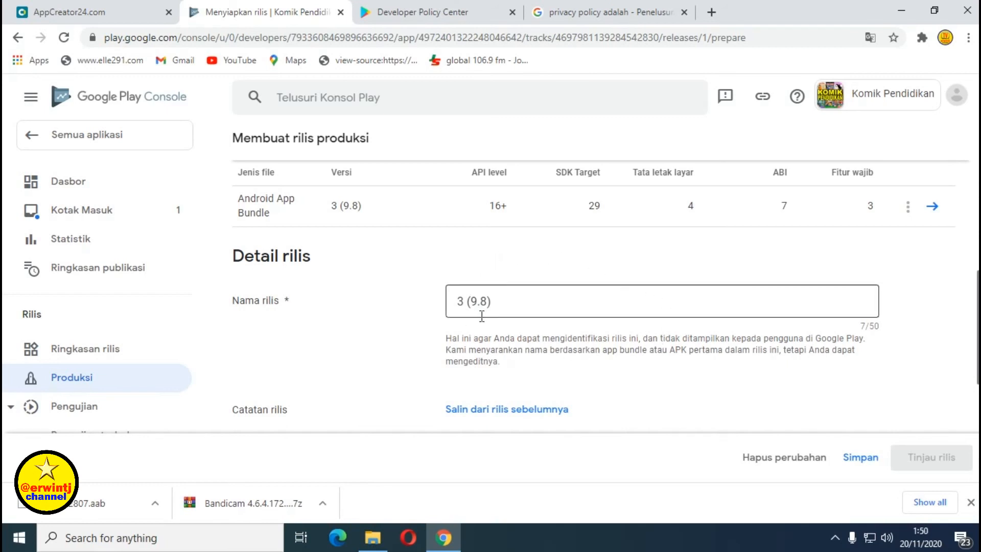
scroll(482, 317, "down", 1)
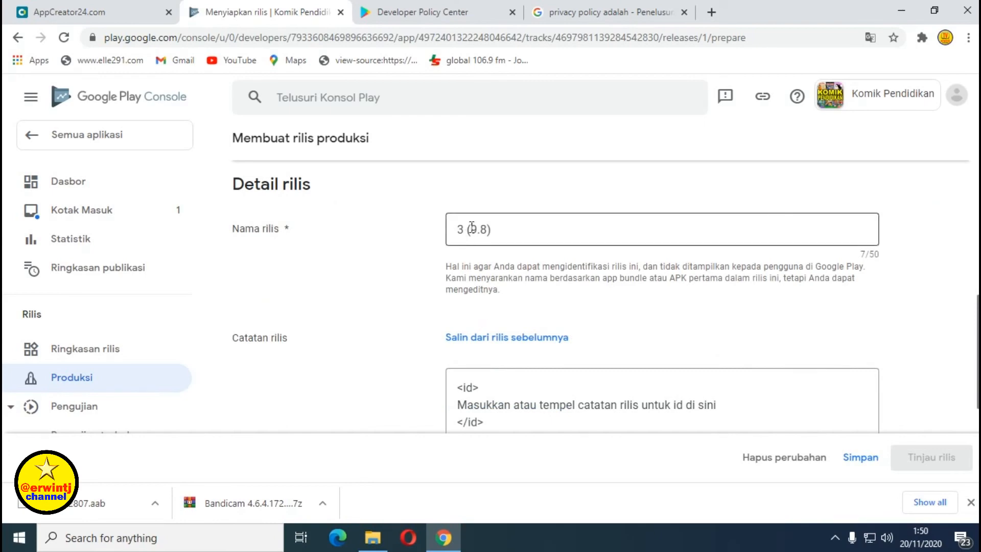
left_click(42, 12)
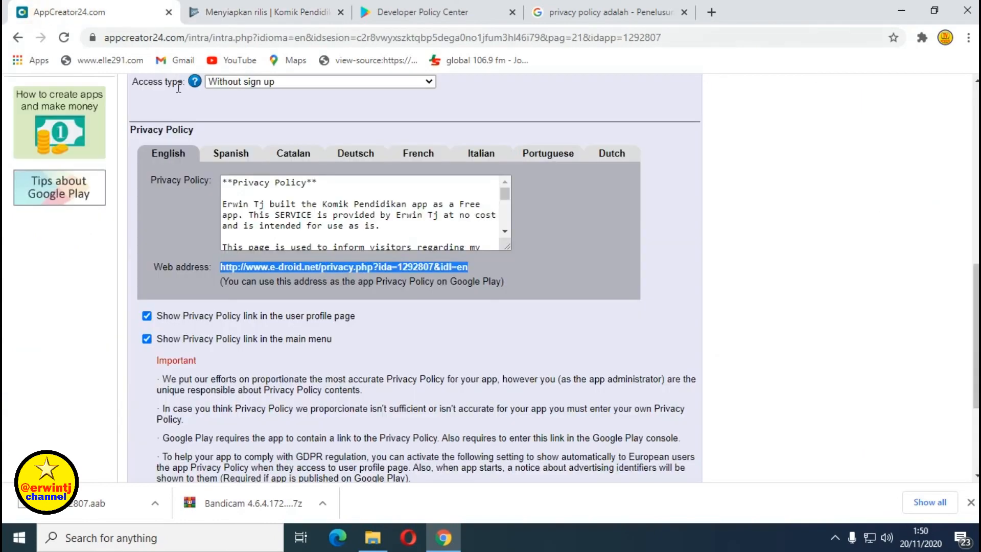
scroll(87, 230, "up", 10)
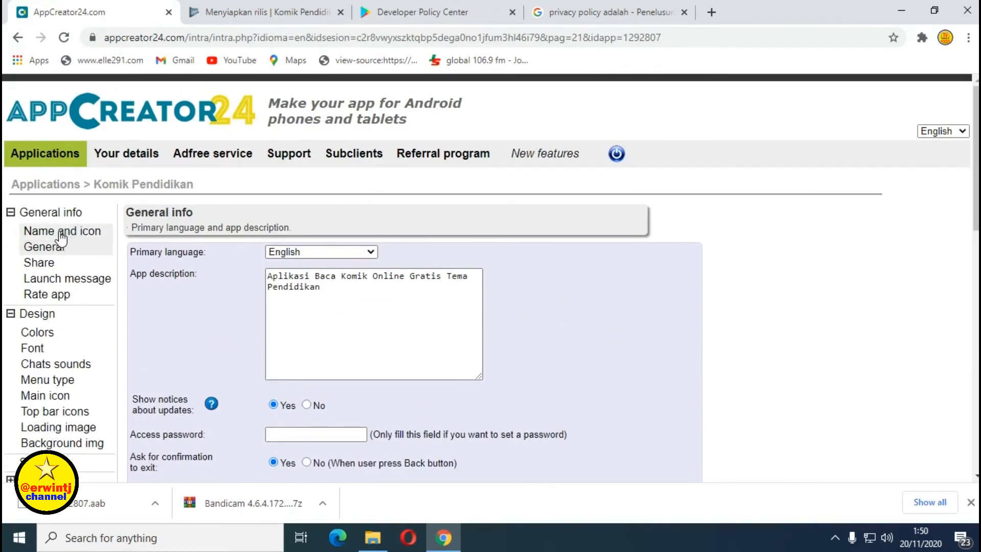
left_click(61, 232)
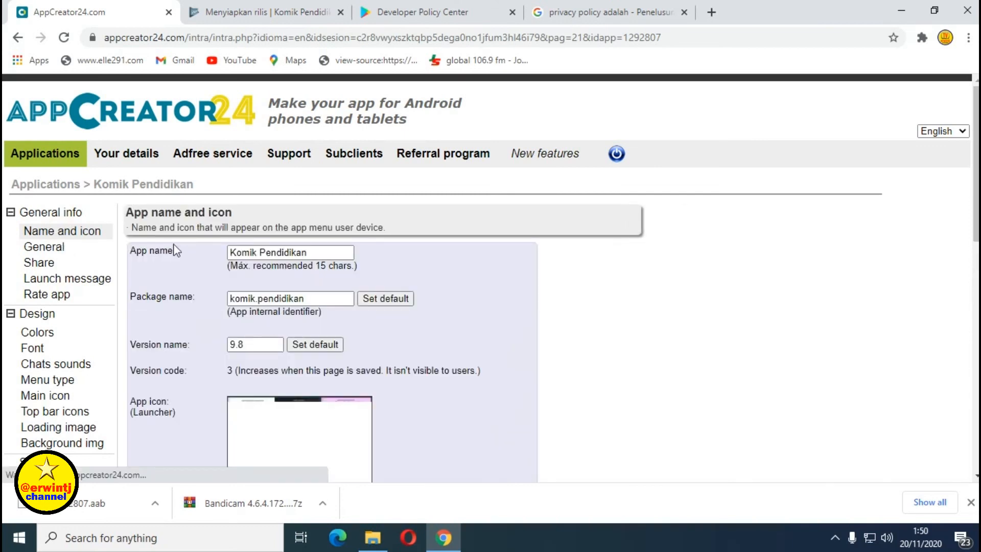
scroll(237, 280, "down", 2)
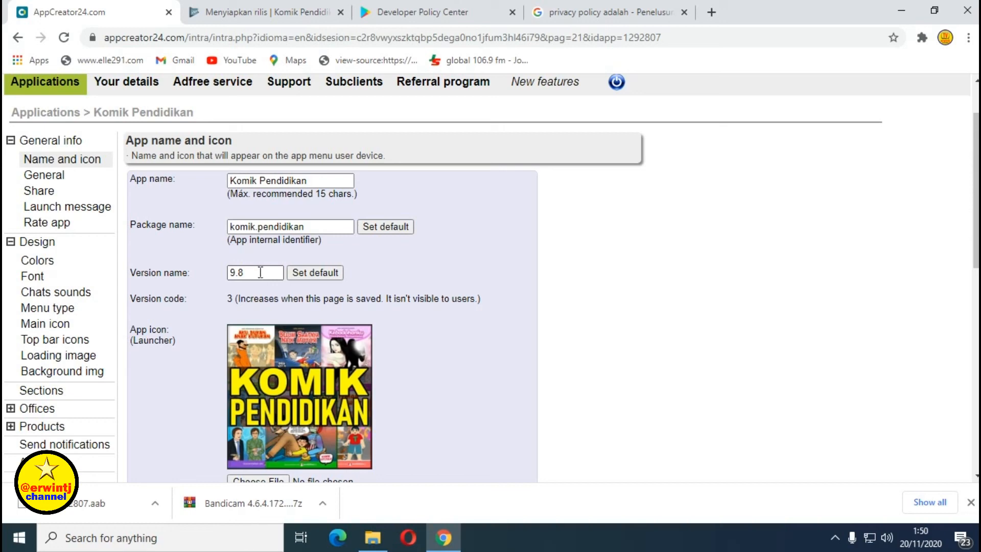
left_click(280, 11)
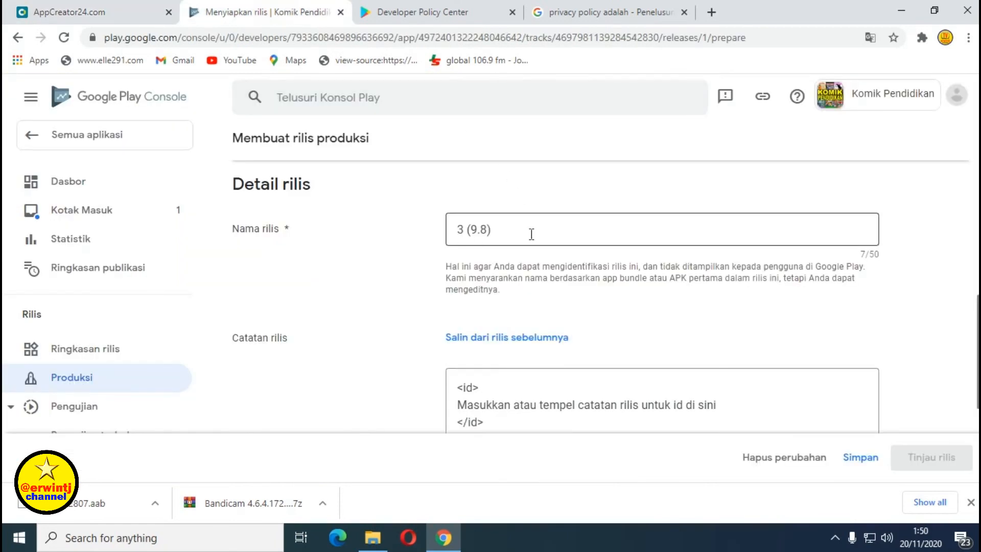
Save the production release 3 (9.8) draft with Simpan.
scroll(532, 234, "down", 1)
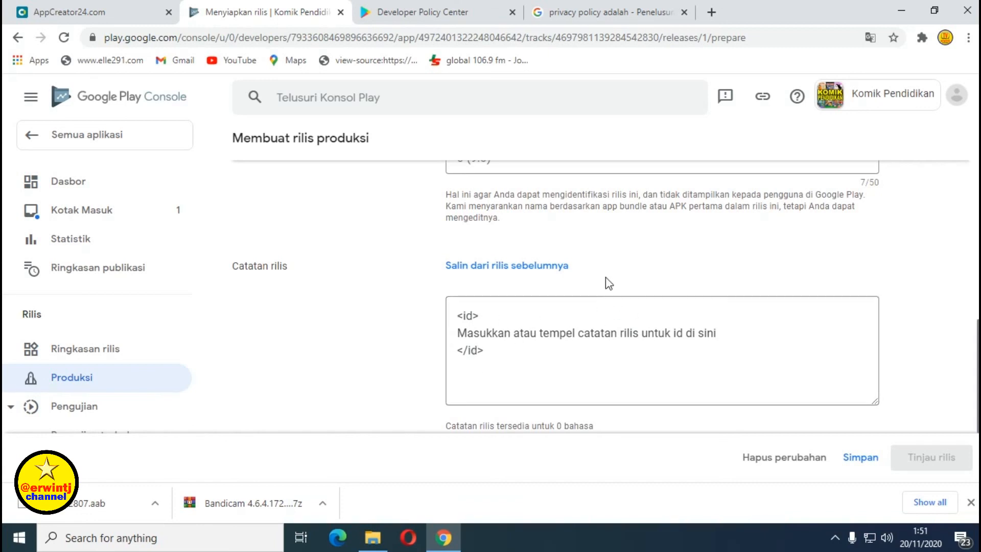
scroll(634, 280, "down", 1)
scroll(634, 278, "down", 1)
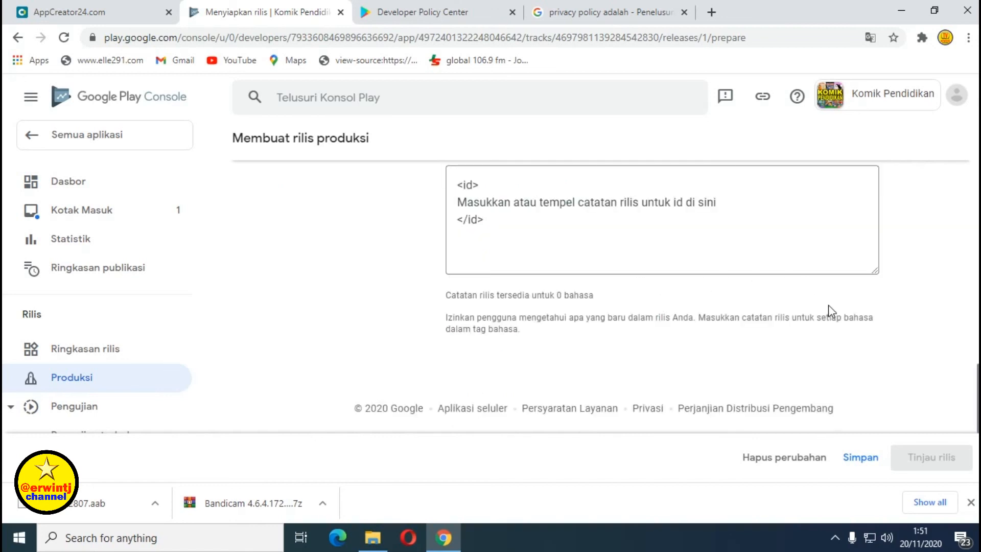
left_click(861, 463)
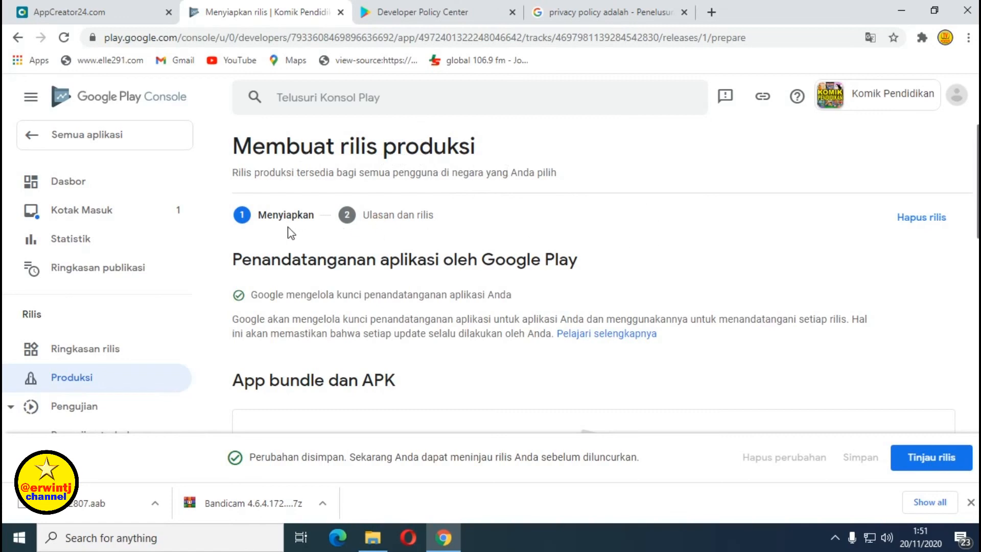
Proceed to the Ulasan dan rilis review step via Tinjau rilis.
scroll(291, 233, "down", 1)
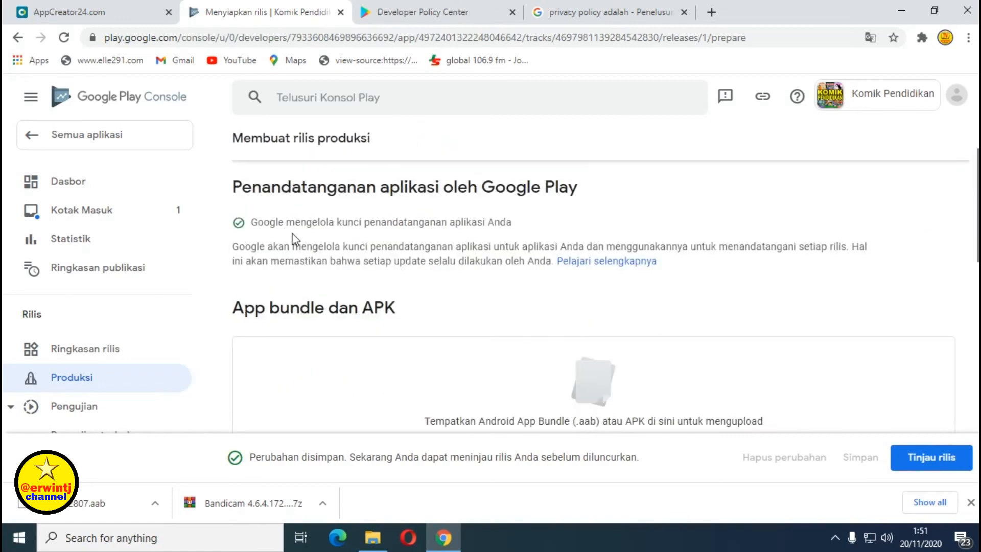
scroll(295, 238, "down", 4)
scroll(295, 241, "up", 1)
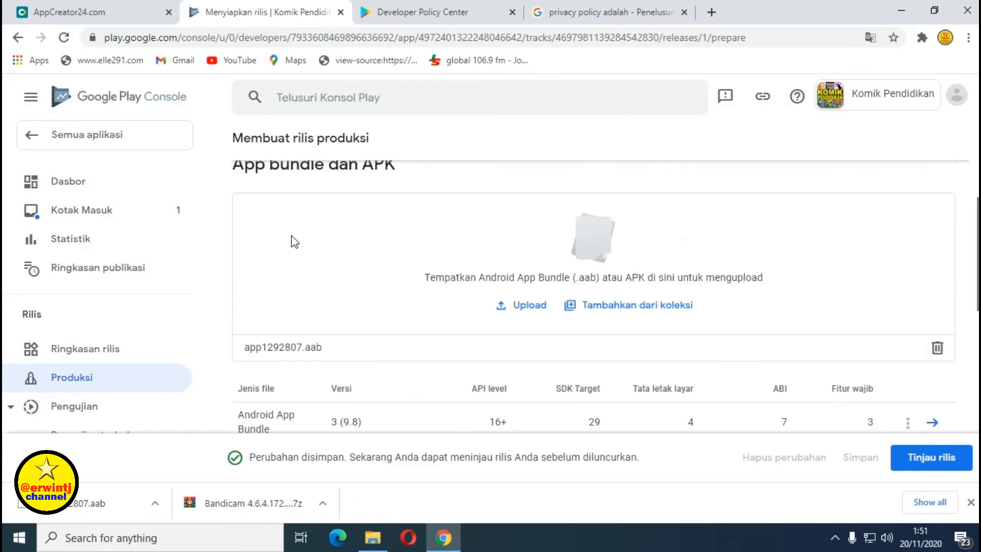
scroll(295, 241, "down", 5)
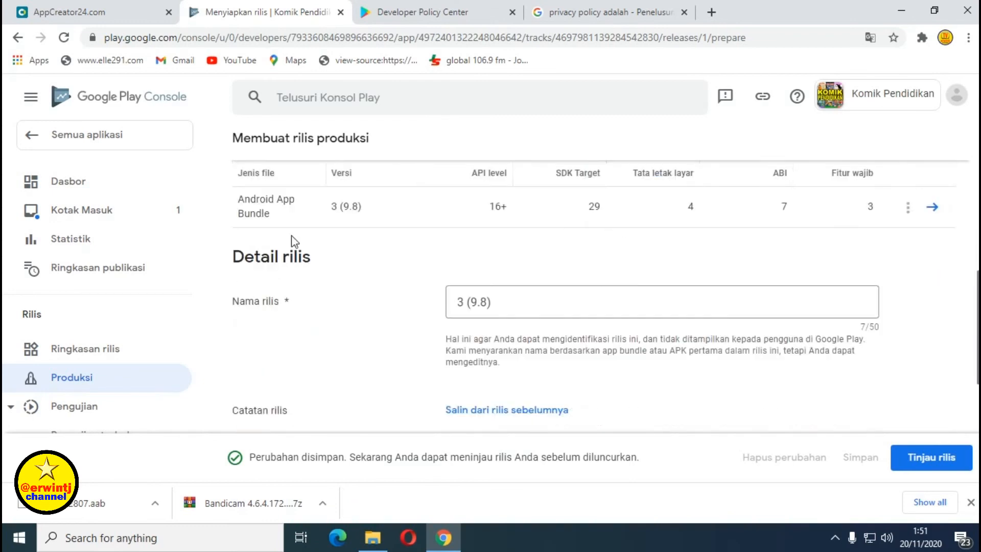
scroll(293, 242, "down", 2)
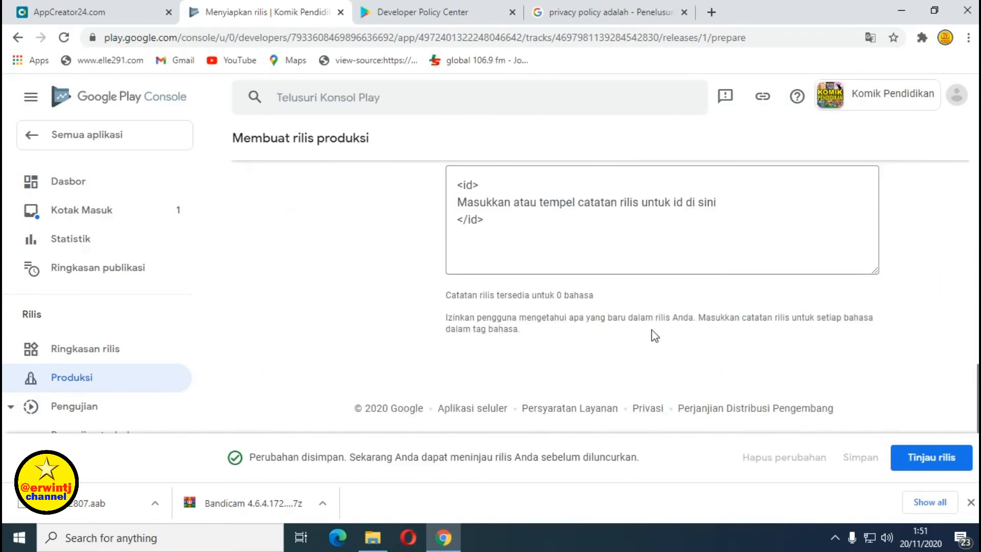
left_click(925, 460)
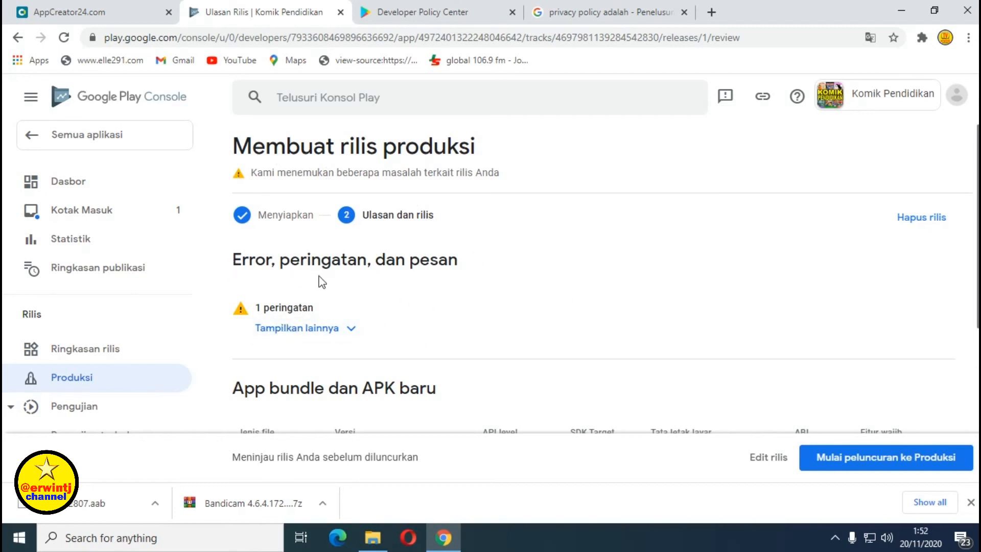
Read the debug-symbol warning details and launch release 3 (9.8) to Produksi.
left_click(319, 332)
scroll(439, 331, "down", 2)
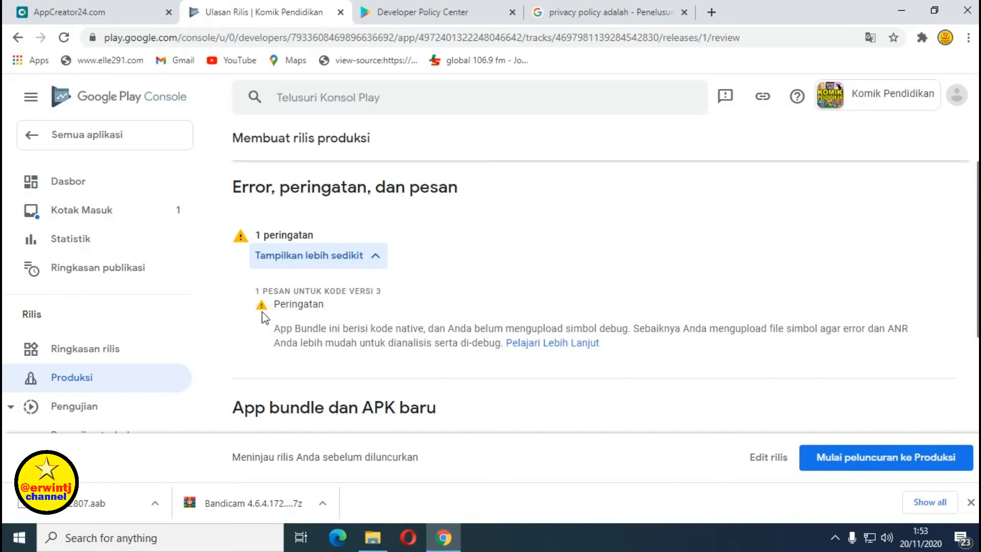
scroll(663, 280, "down", 5)
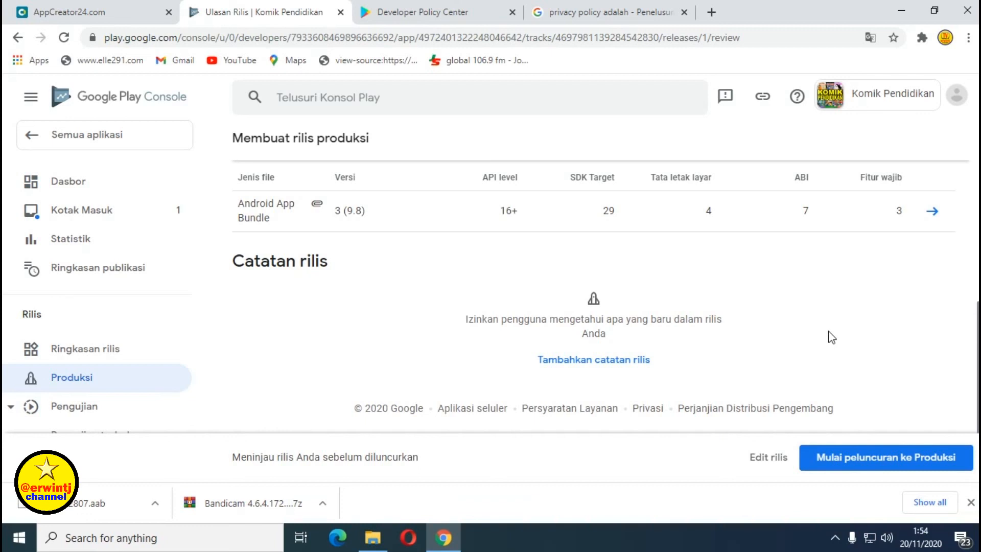
left_click(885, 463)
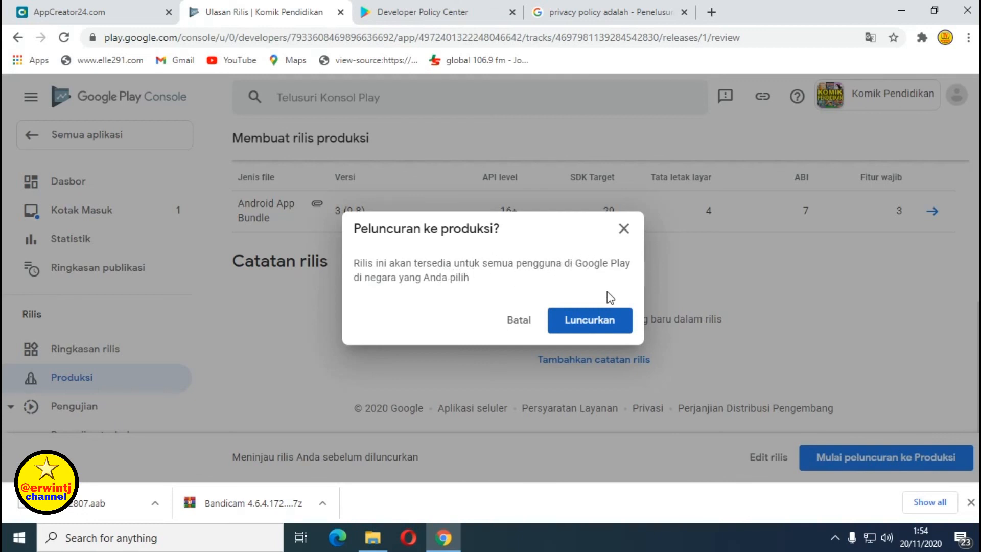
left_click(588, 328)
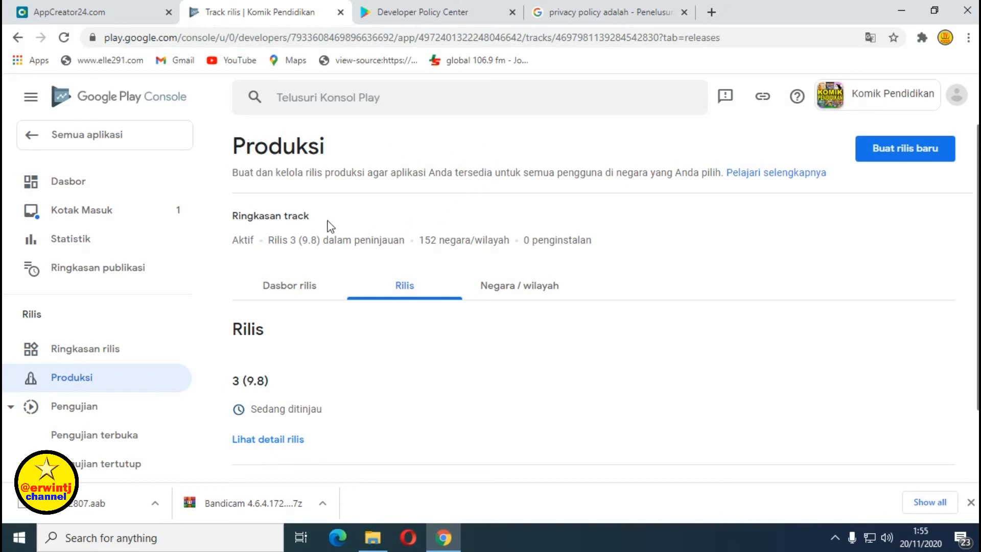
Check on the Produksi Rilis tab that release 3 (9.8) shows Sedang ditinjau.
scroll(327, 225, "down", 3)
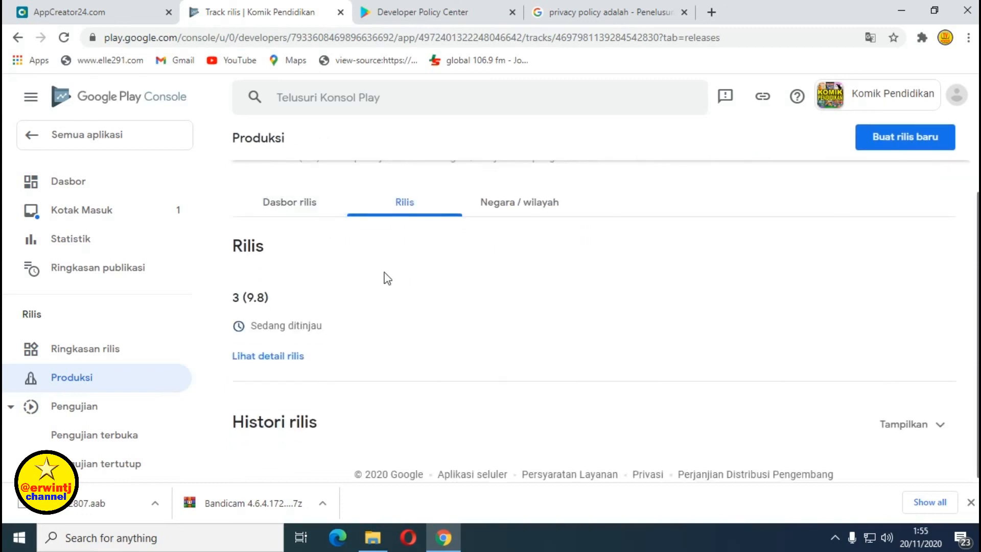
left_click_drag(234, 246, 351, 324)
left_click(428, 319)
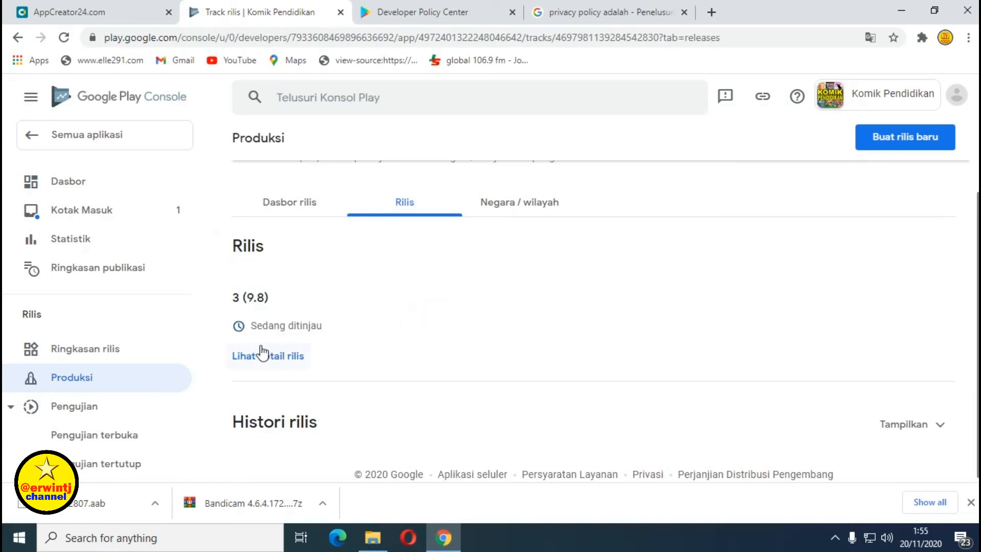